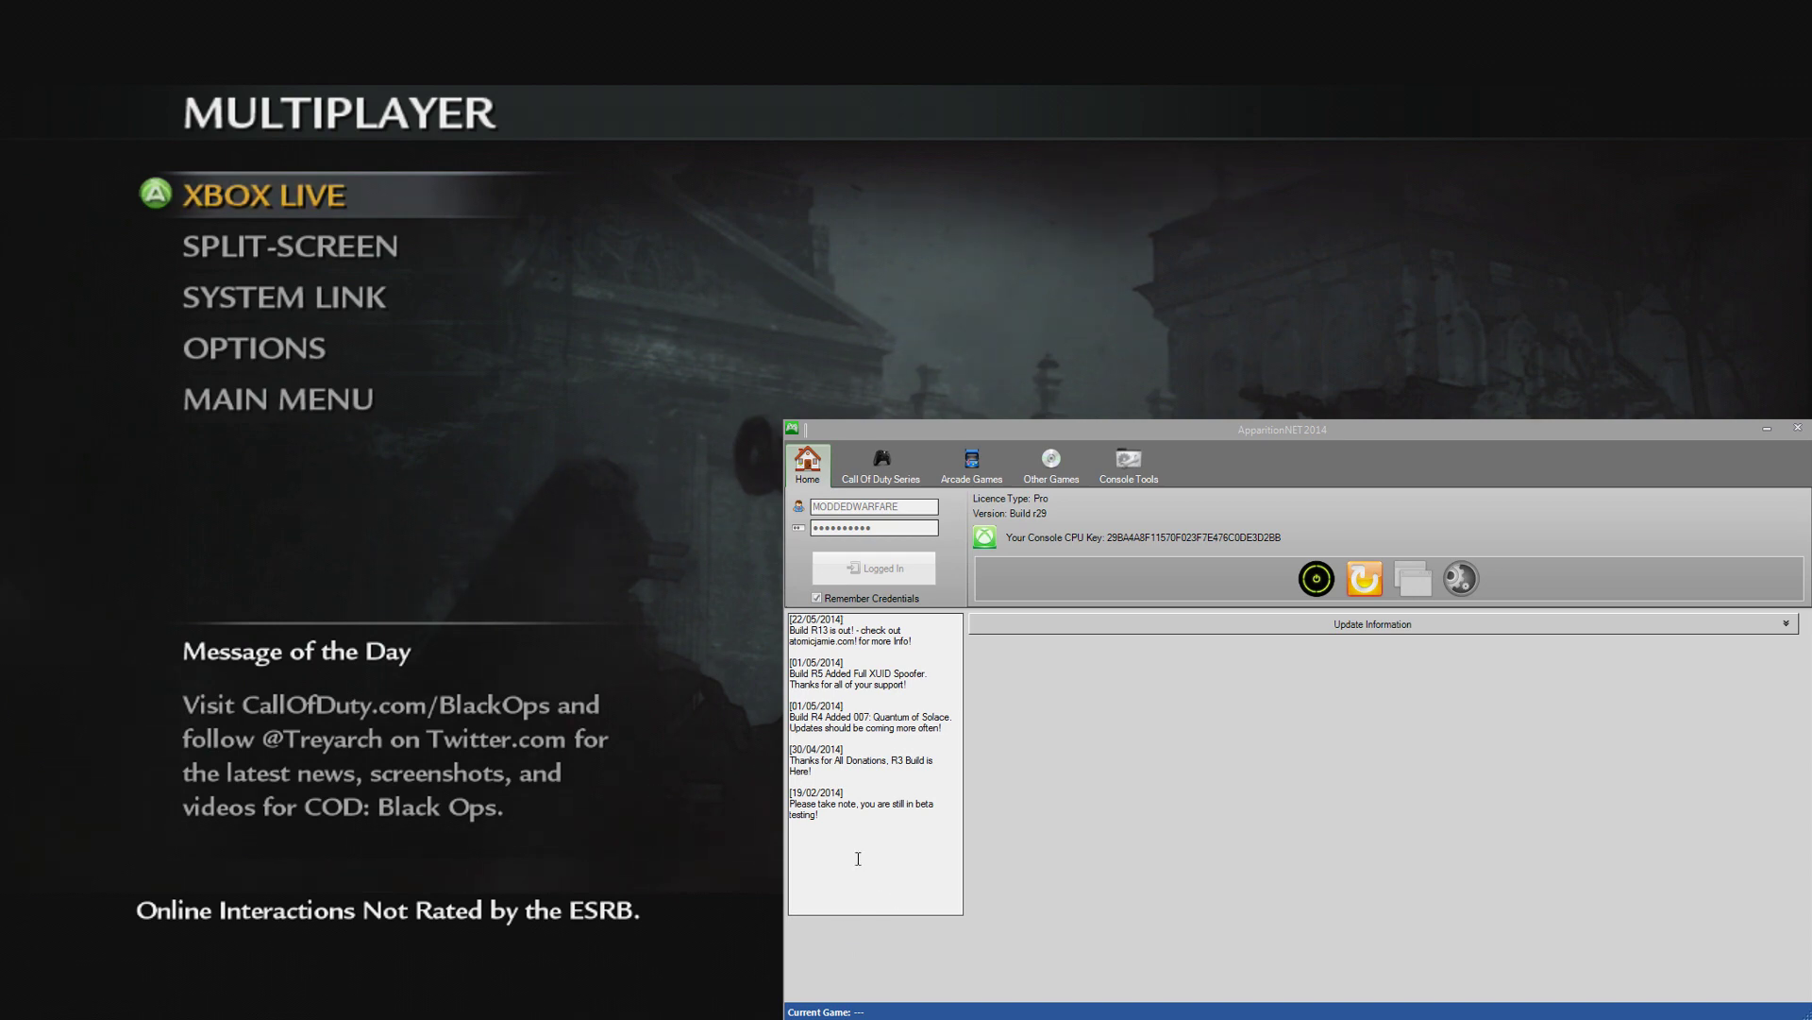
# Step: Open the Call Of Duty Series page listing the five supported game titles
pyautogui.click(874, 471)
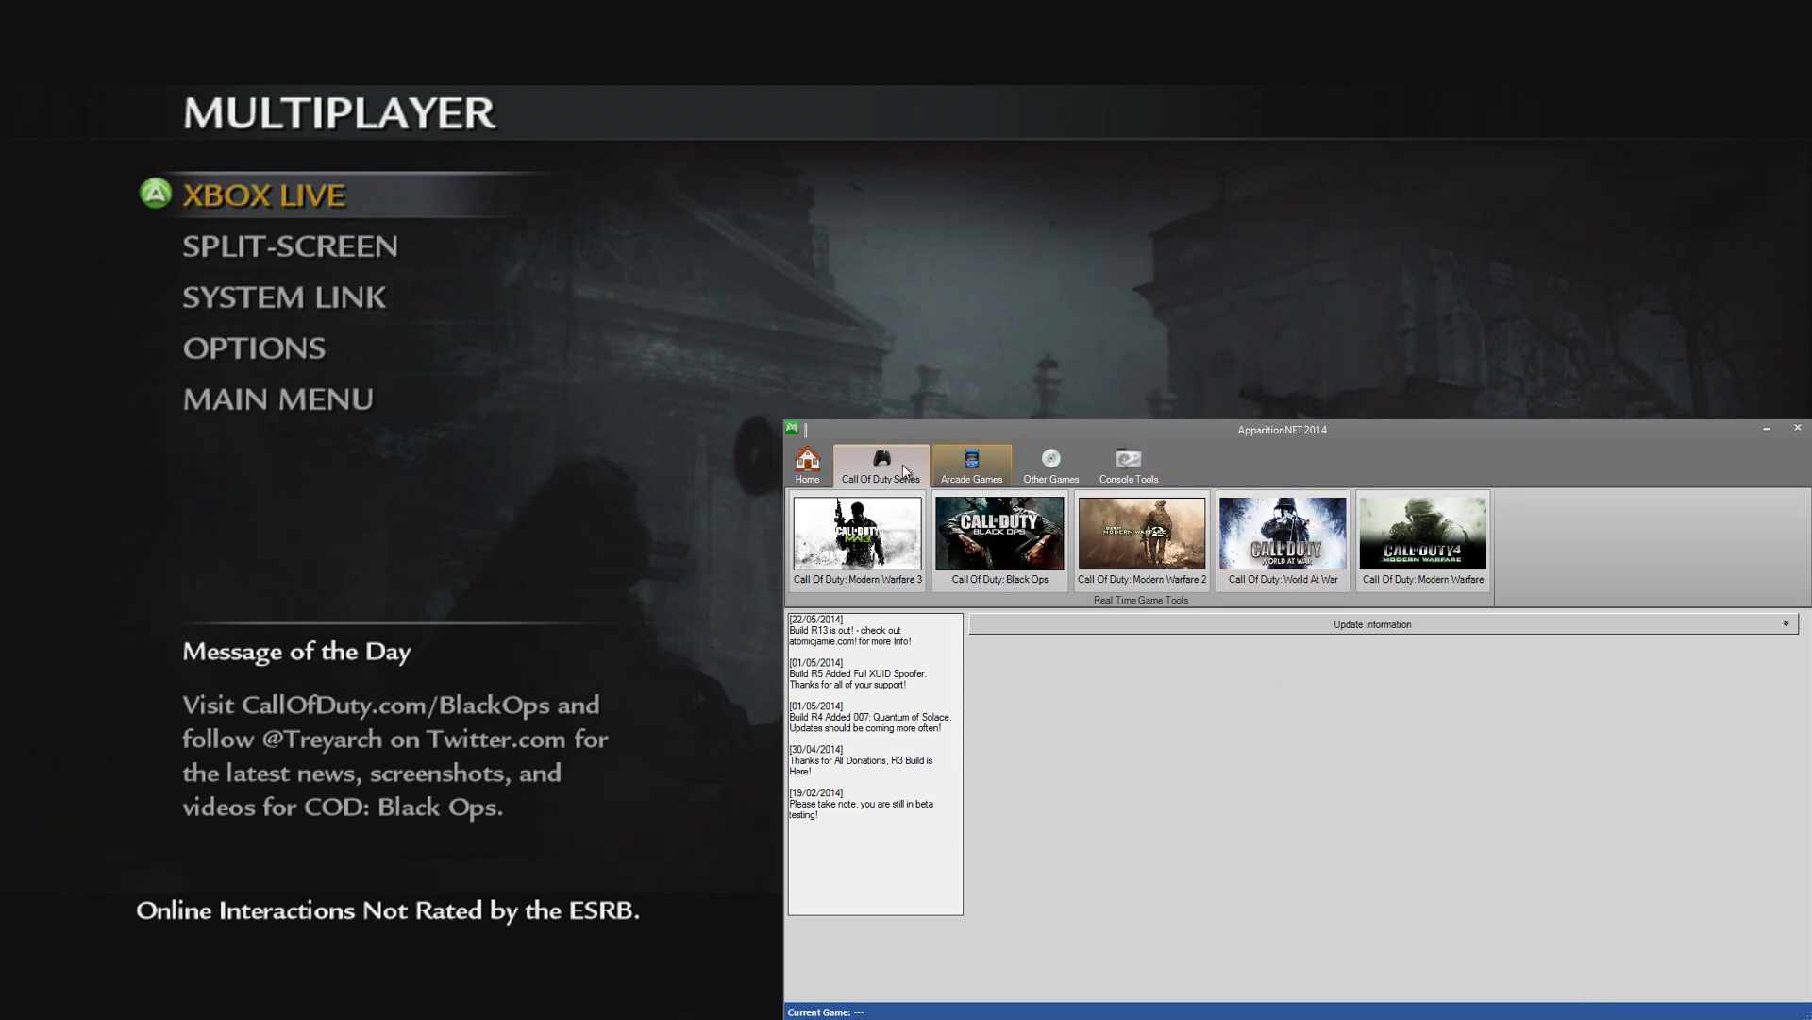
# Step: Go back to the Call of Duty list via Home and open the World at War stats tool
pyautogui.click(808, 464)
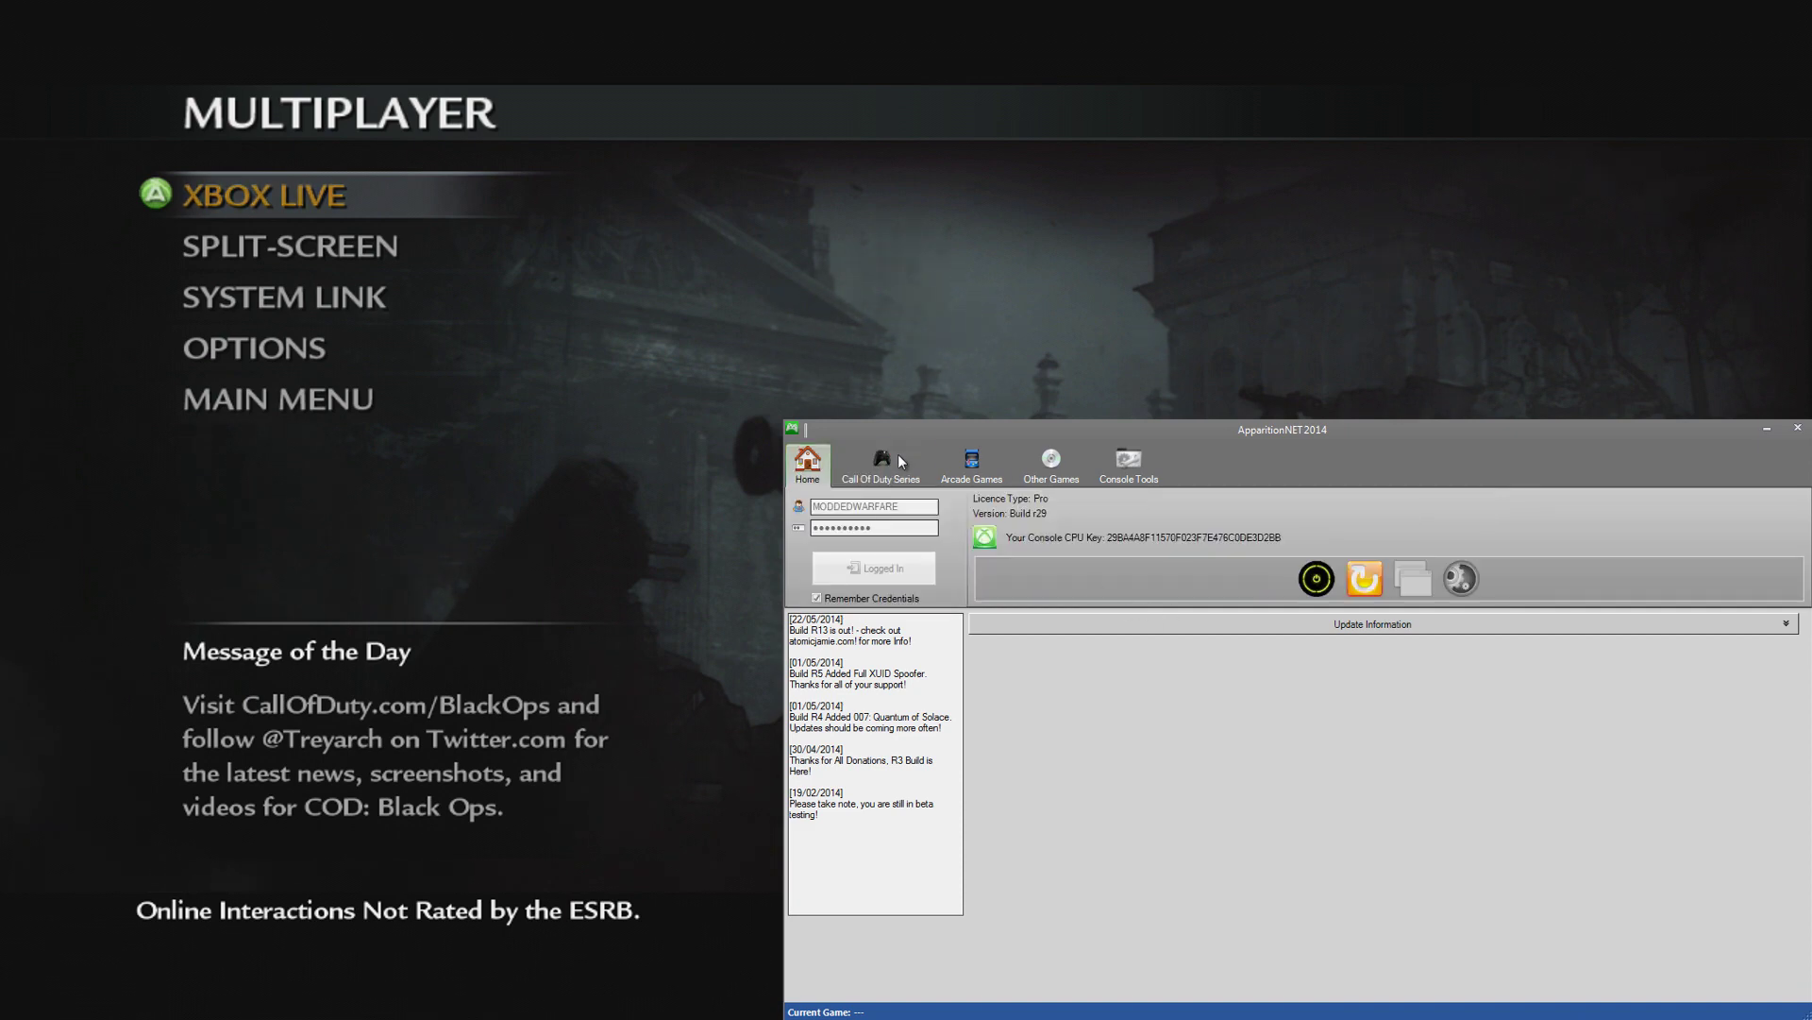
pyautogui.click(898, 462)
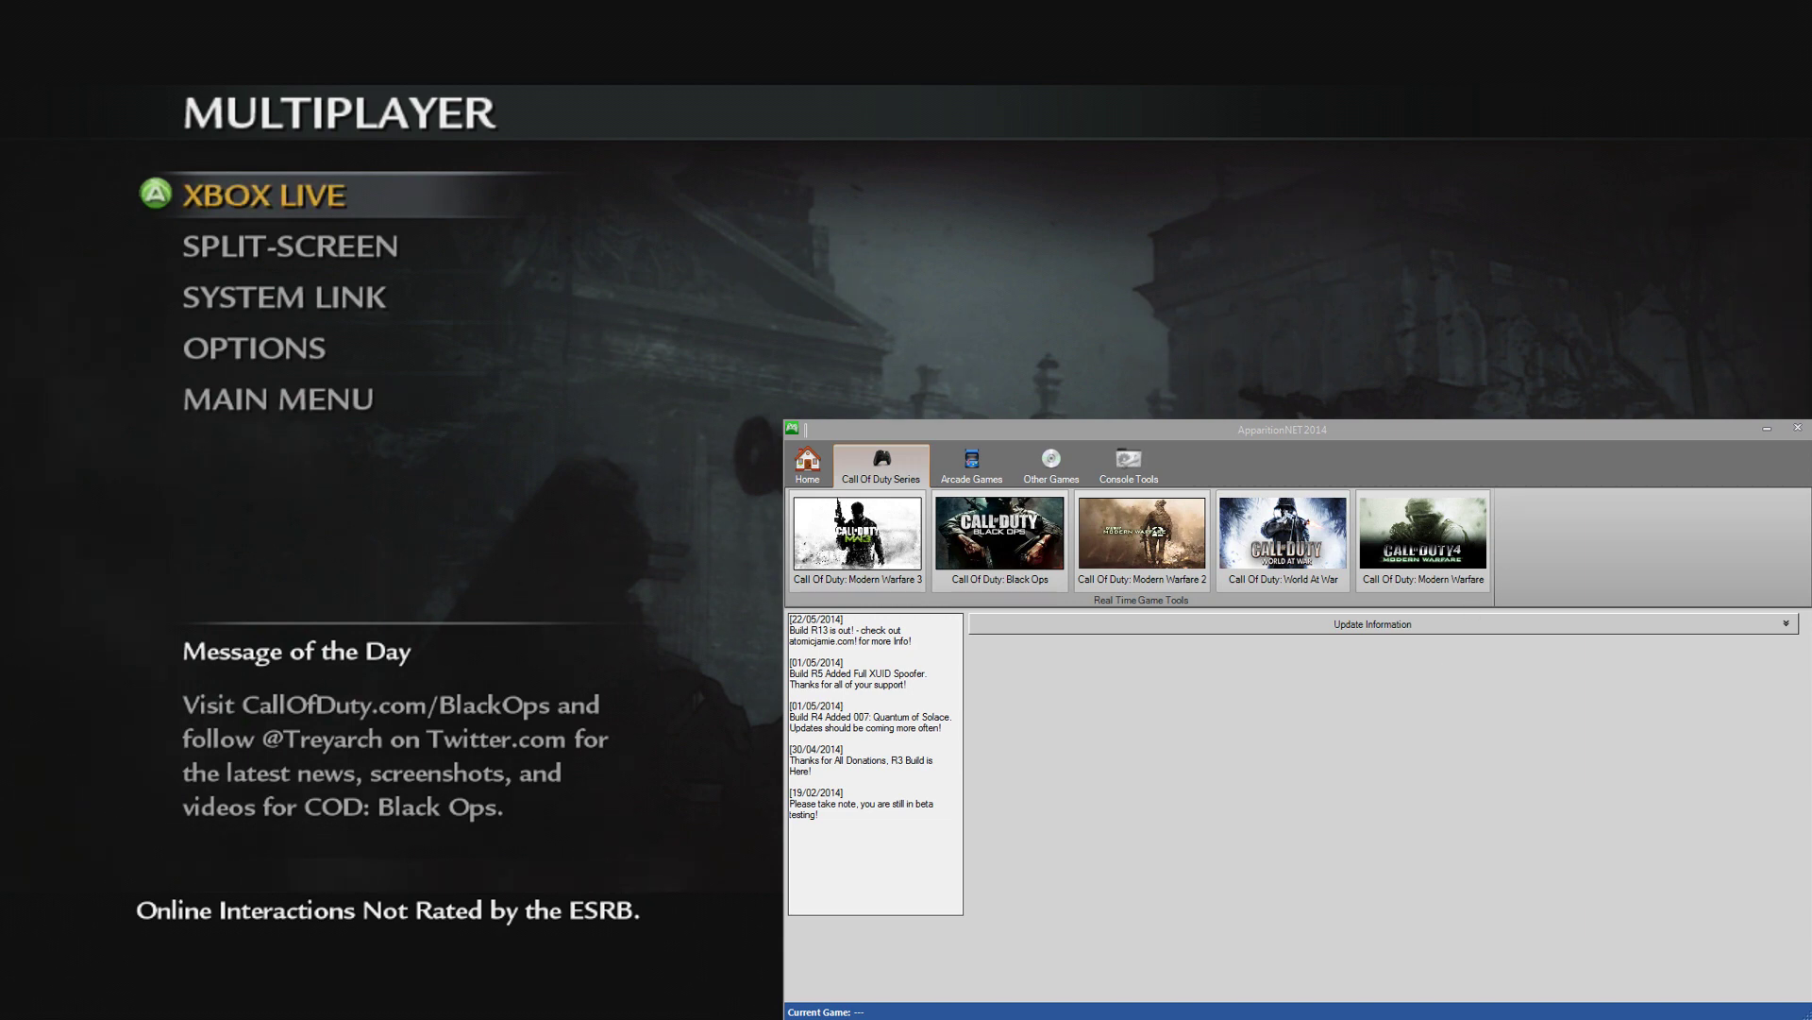
pyautogui.moveTo(1518, 572); pyautogui.dragTo(1311, 678)
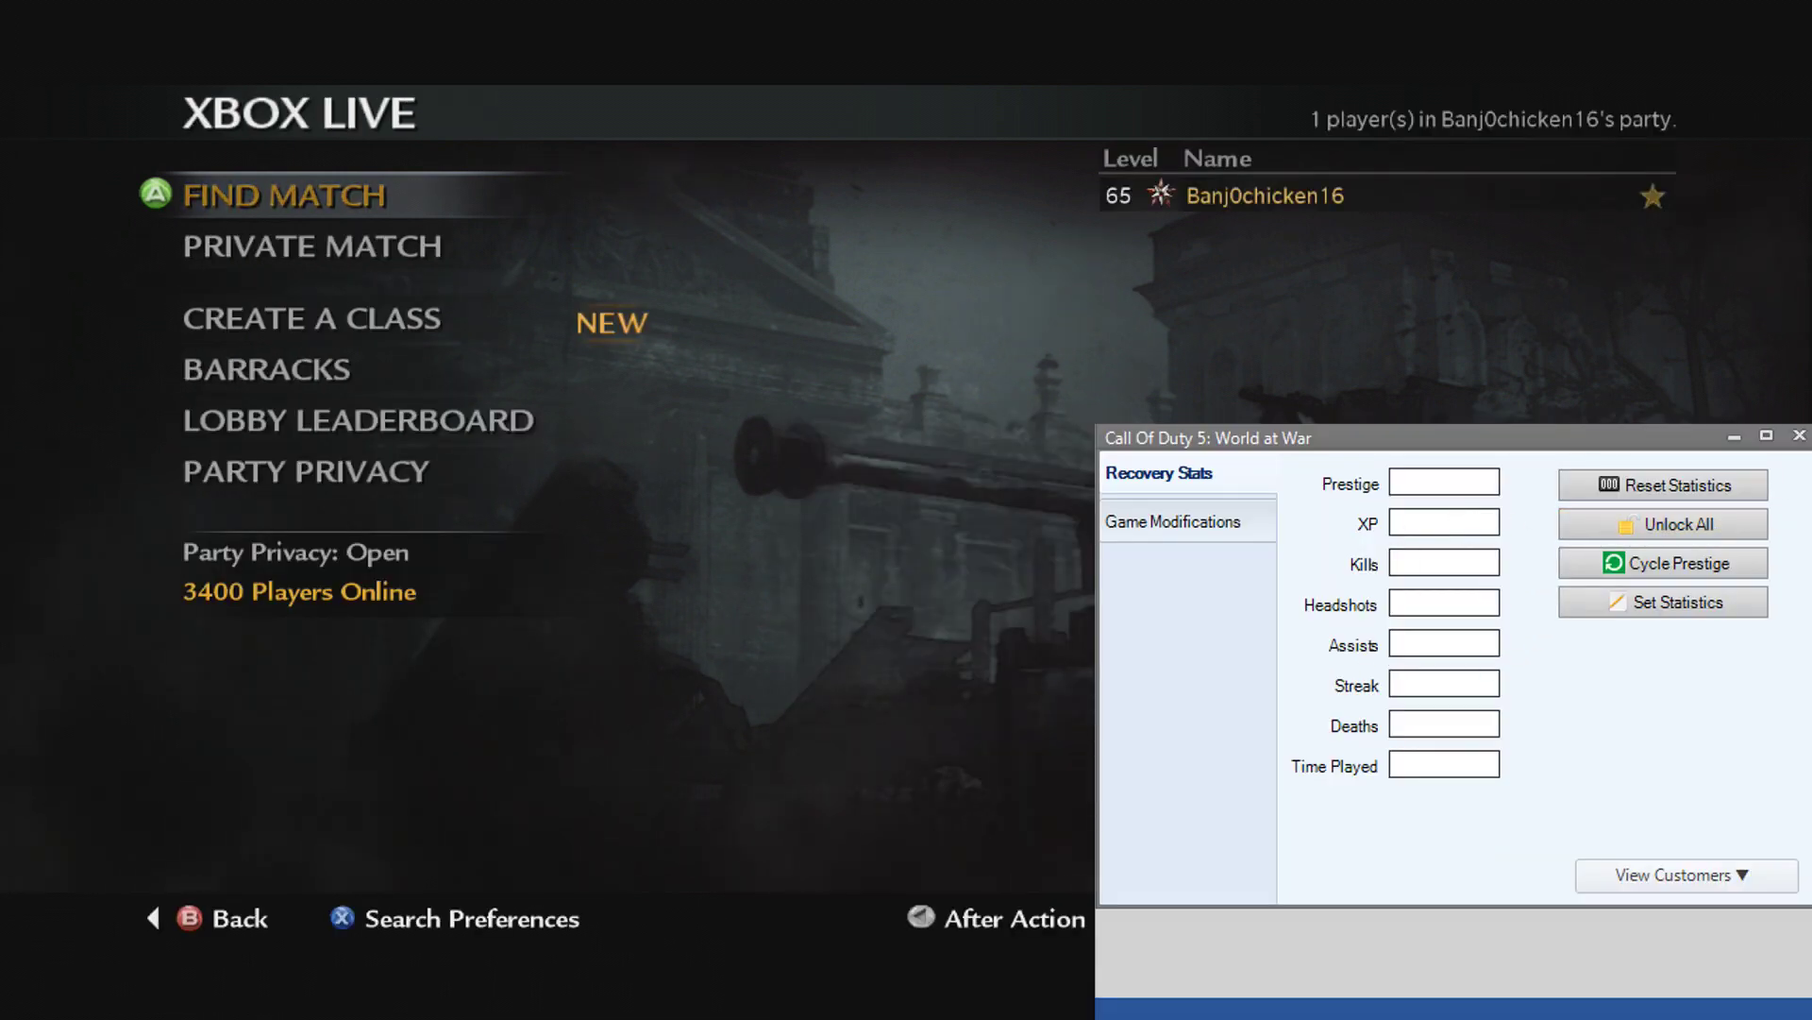
# Step: Set XP to 0 and start cycling the prestige emblem
pyautogui.click(1469, 523)
pyautogui.write('0')
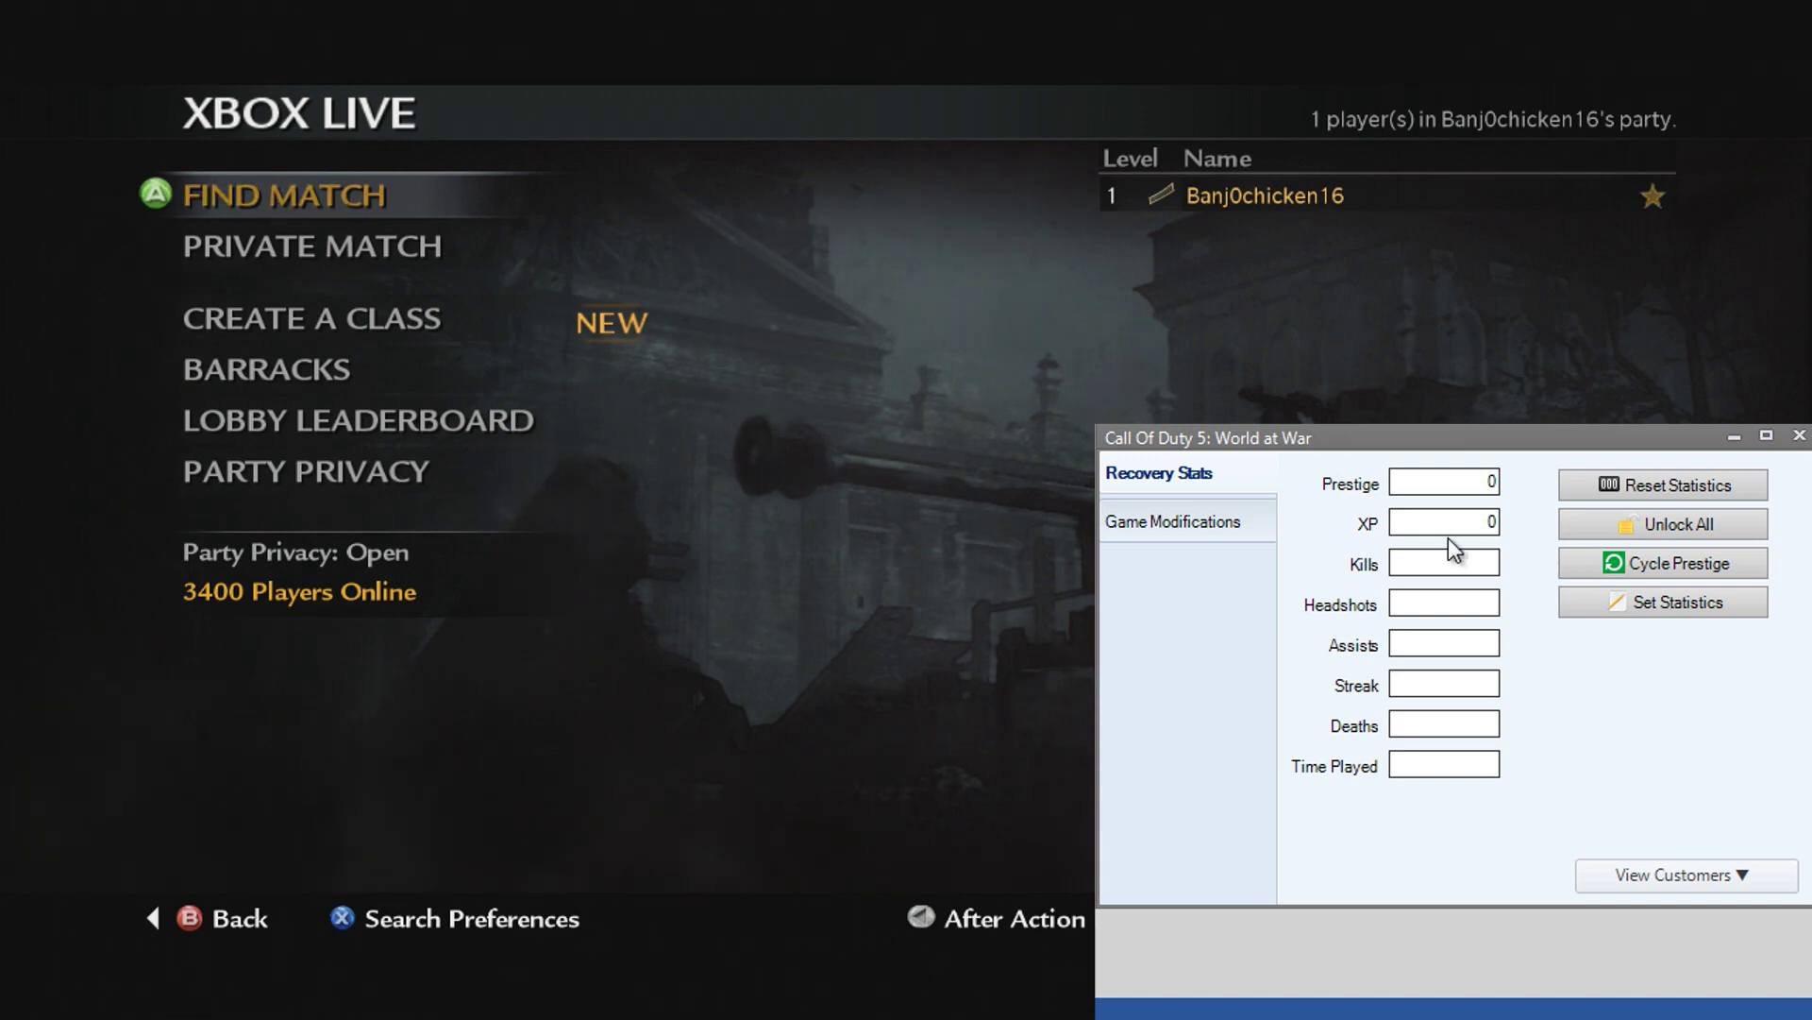
pyautogui.click(1680, 559)
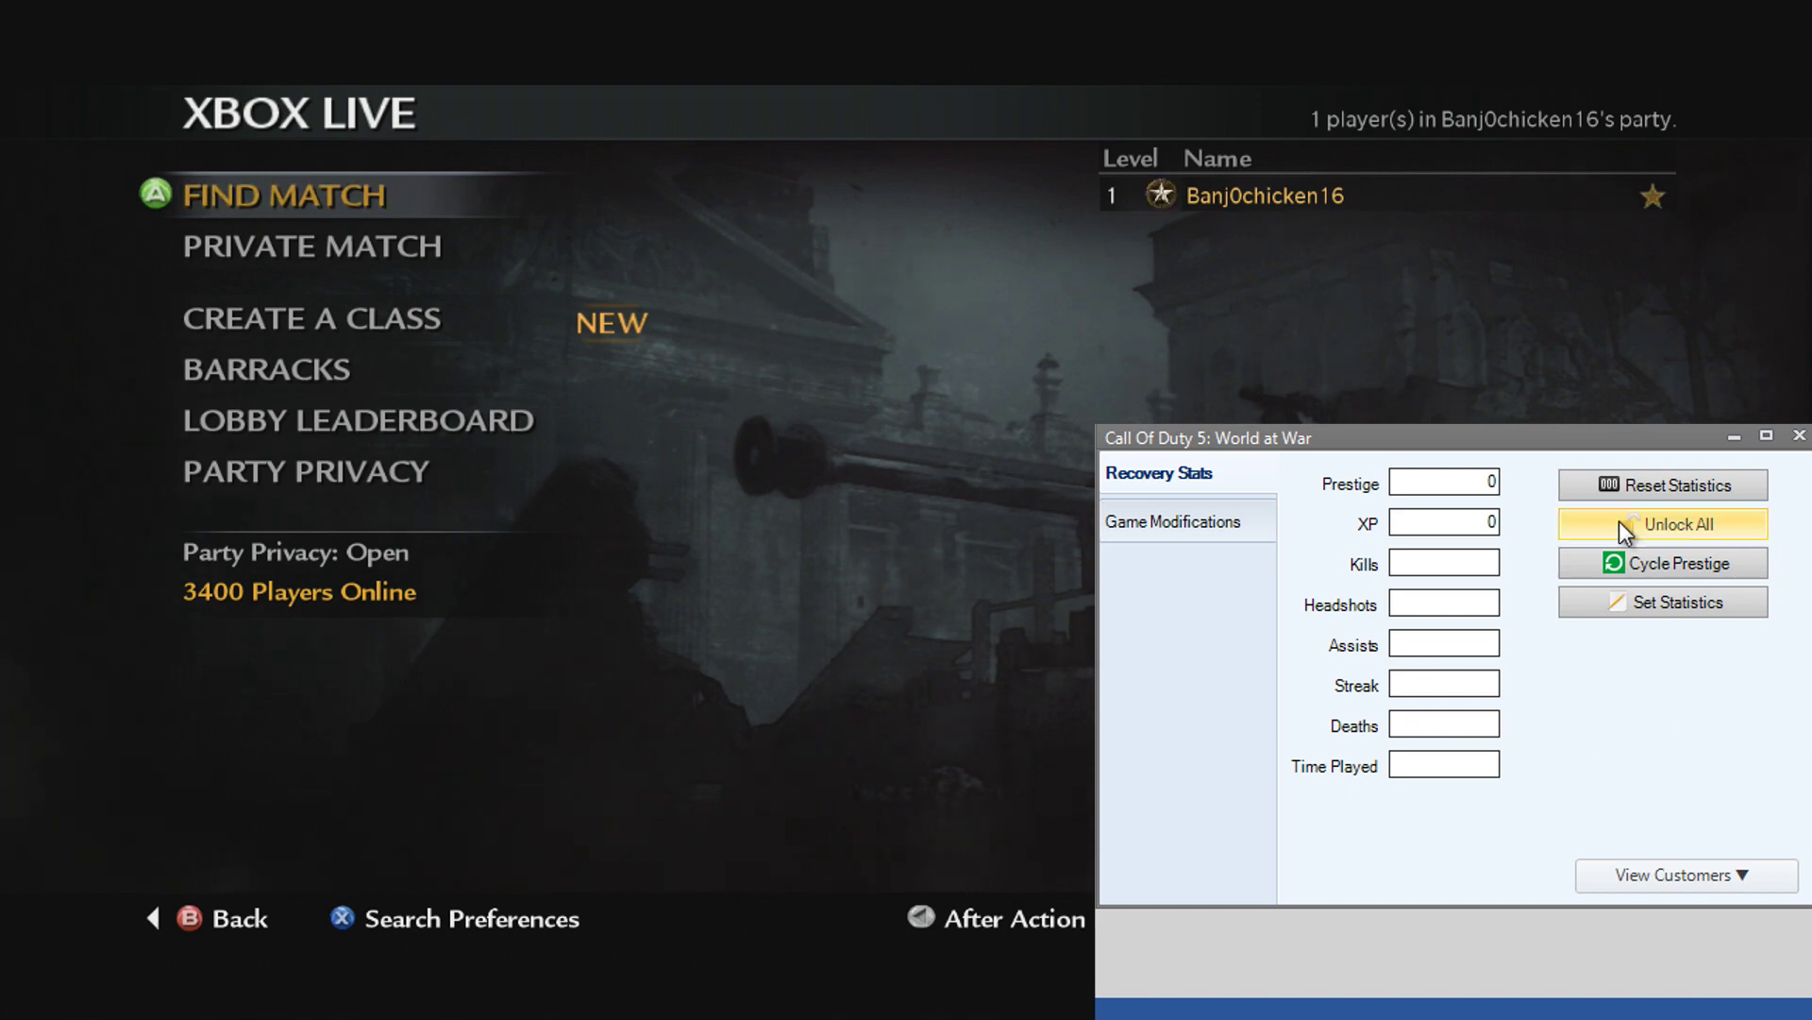
pyautogui.moveTo(1548, 442); pyautogui.dragTo(1548, 430)
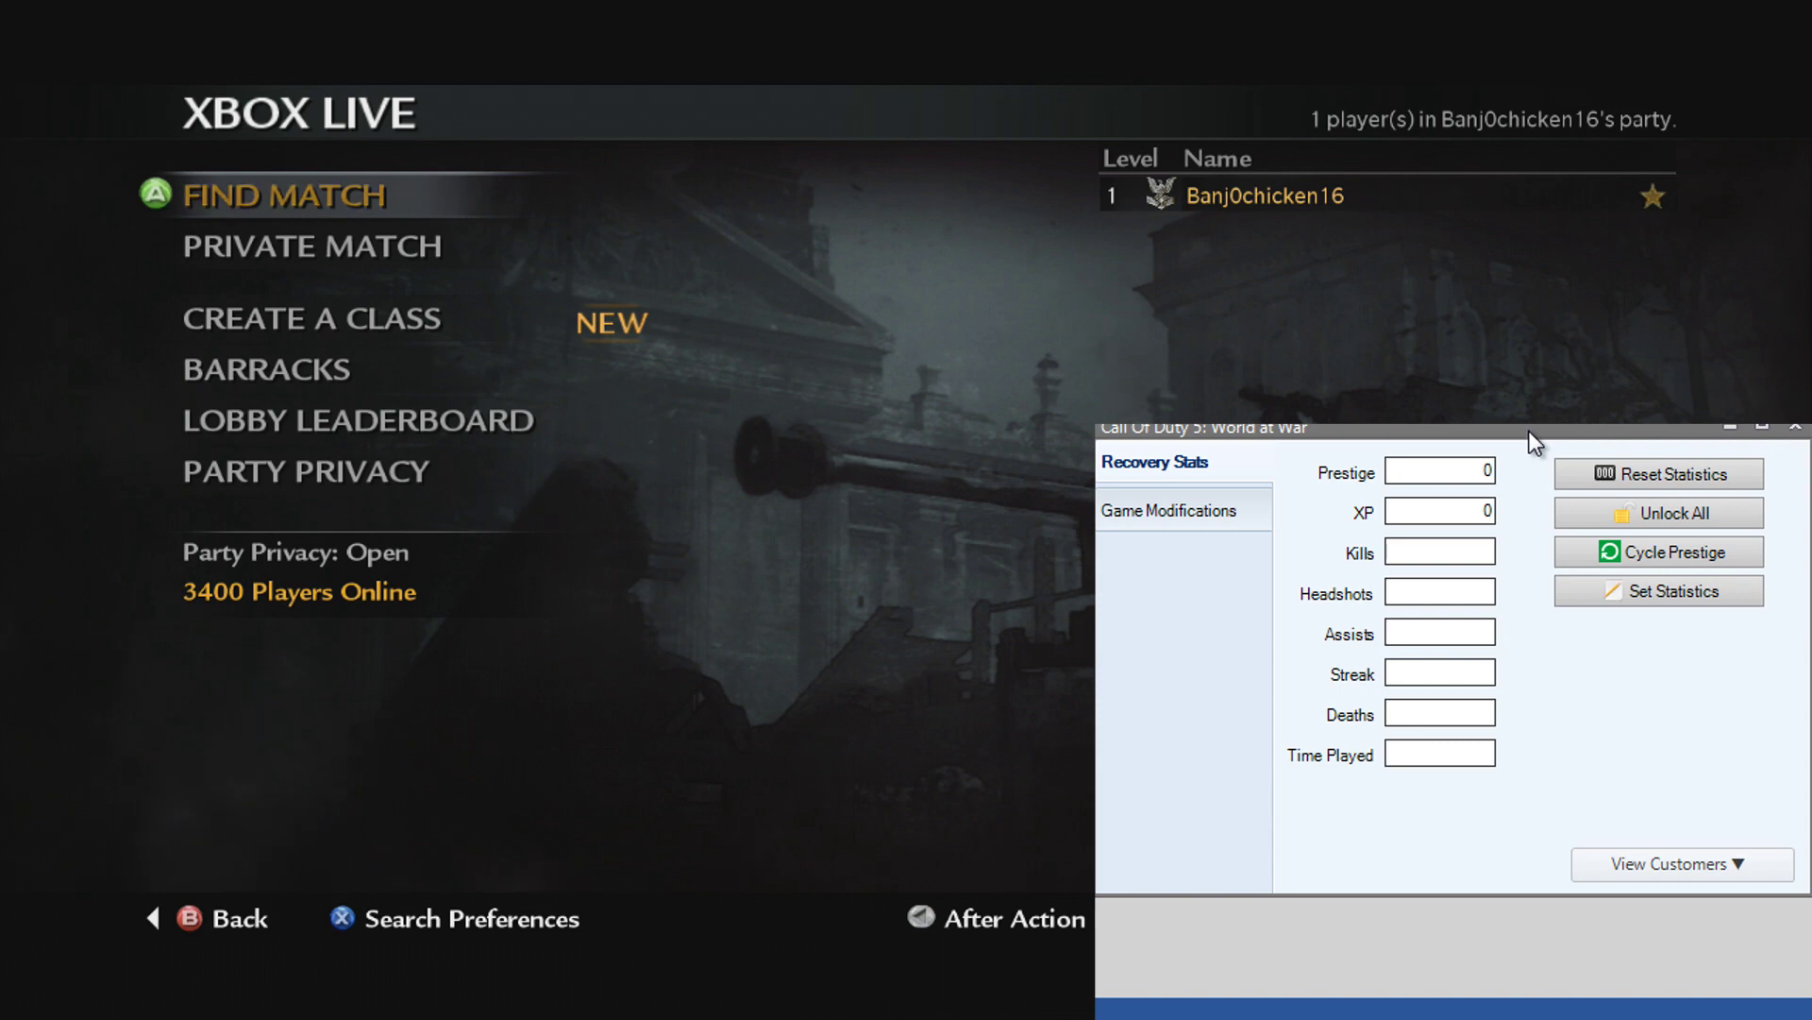
# Step: Set Prestige to 10 and XP to 24324343 and apply them to the game
pyautogui.doubleClick(1480, 470)
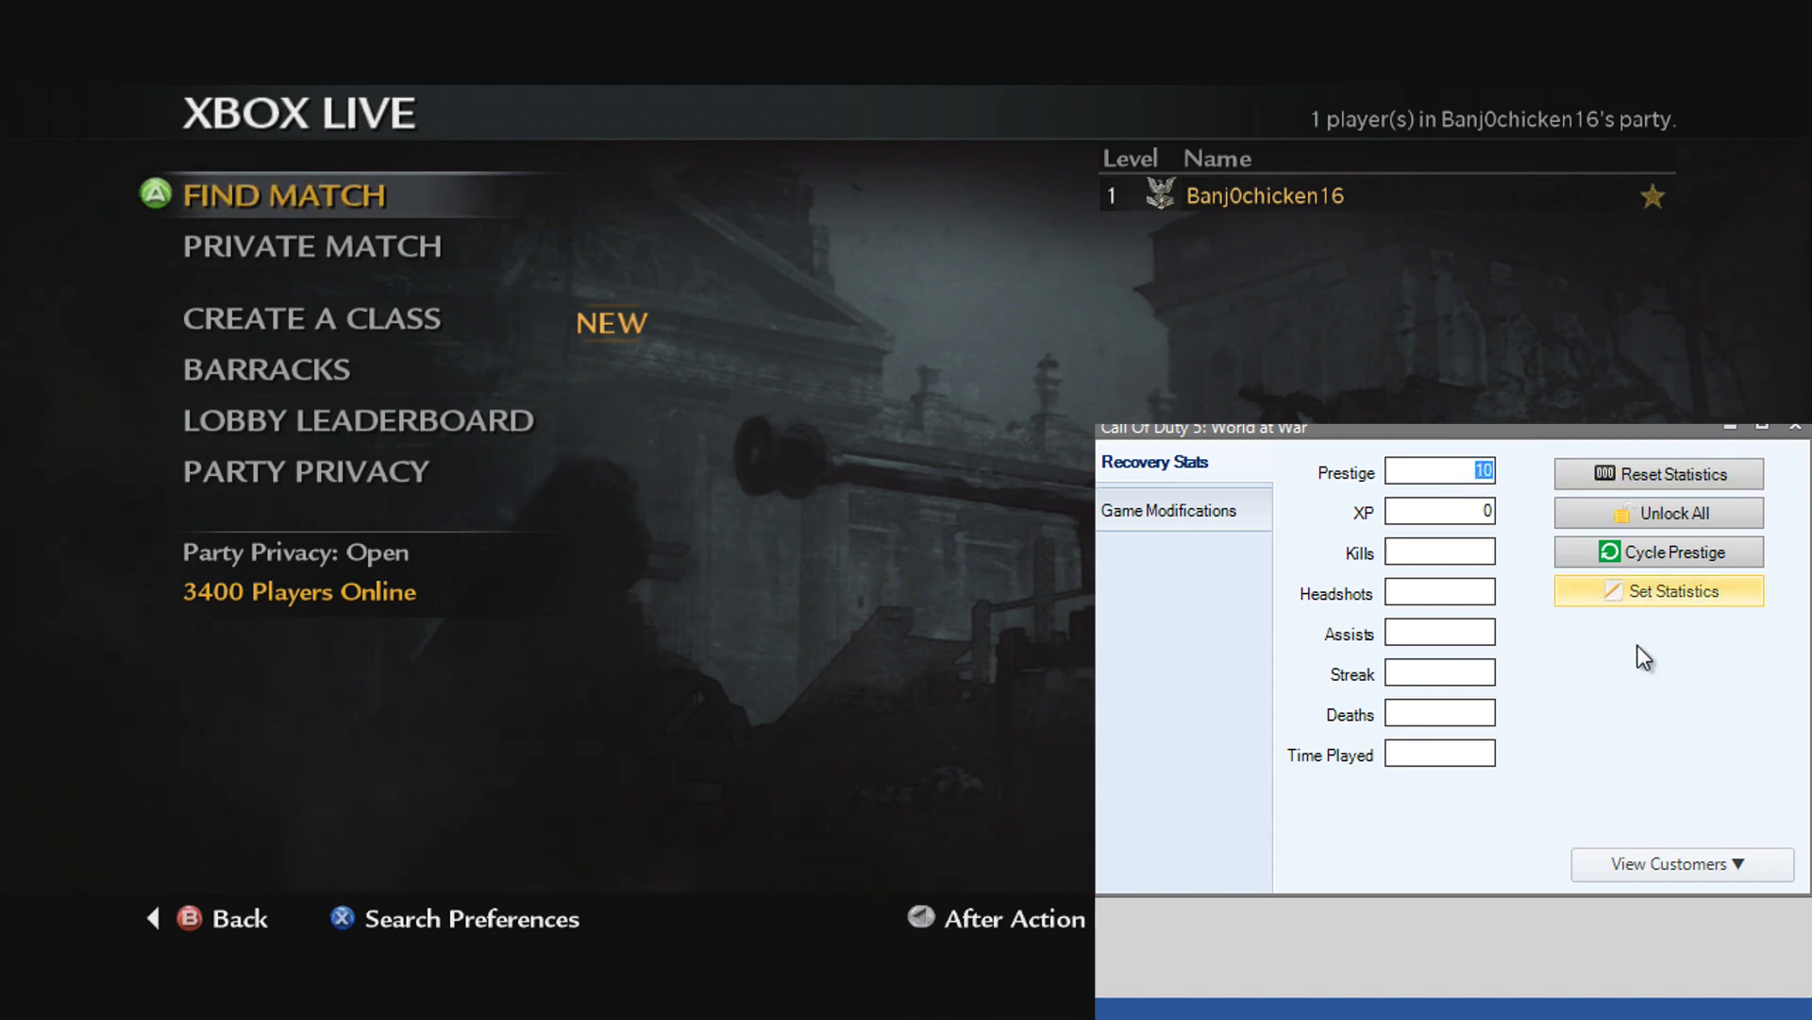
pyautogui.click(1640, 597)
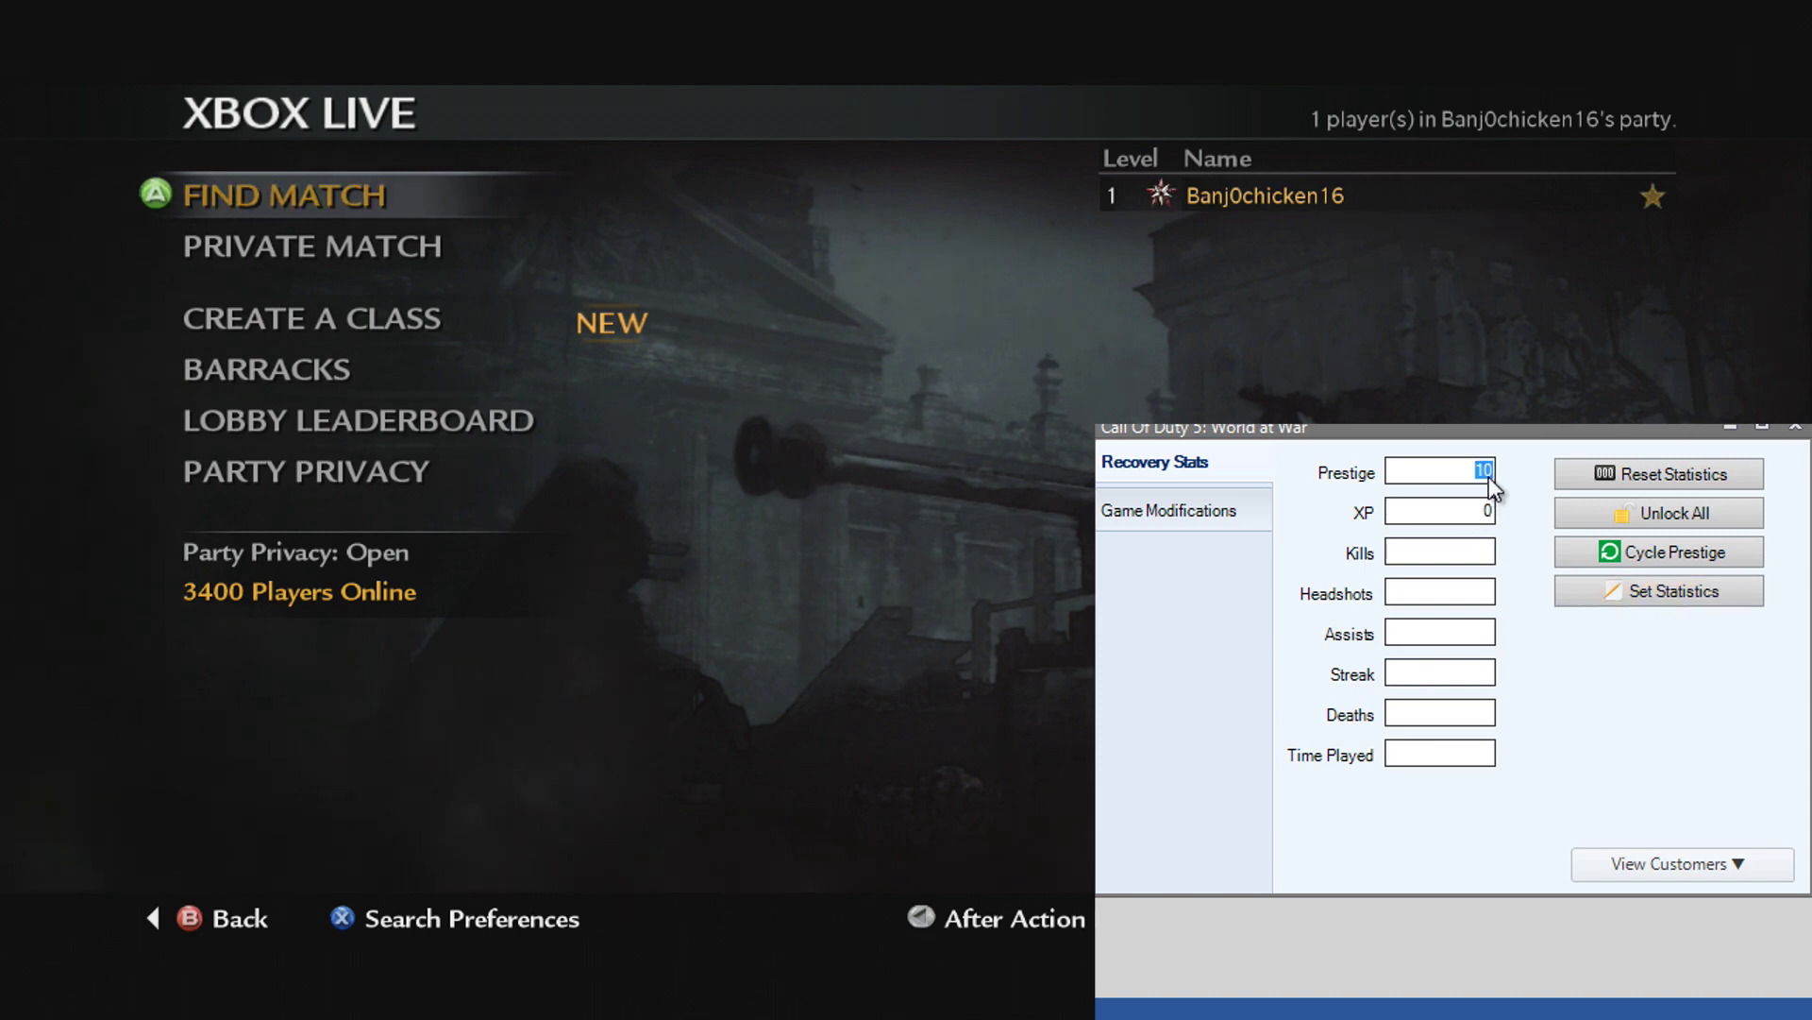
pyautogui.click(1665, 546)
pyautogui.click(1665, 592)
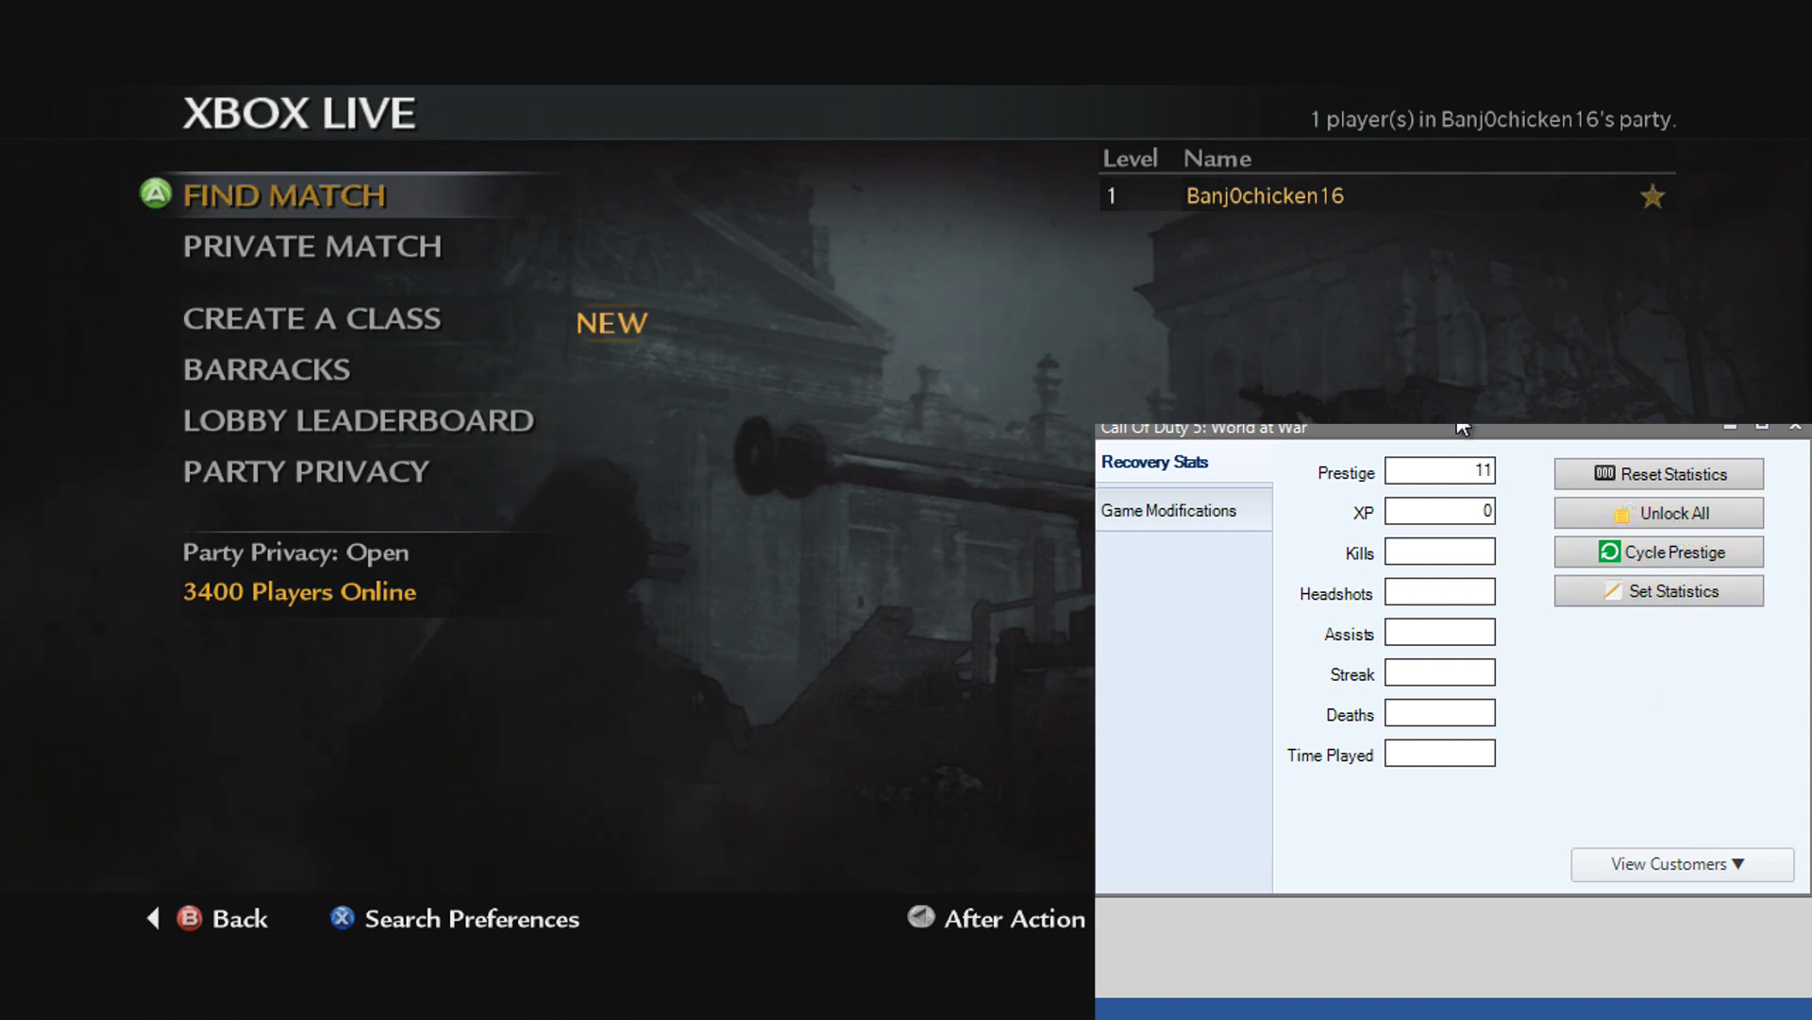
pyautogui.press('Down')
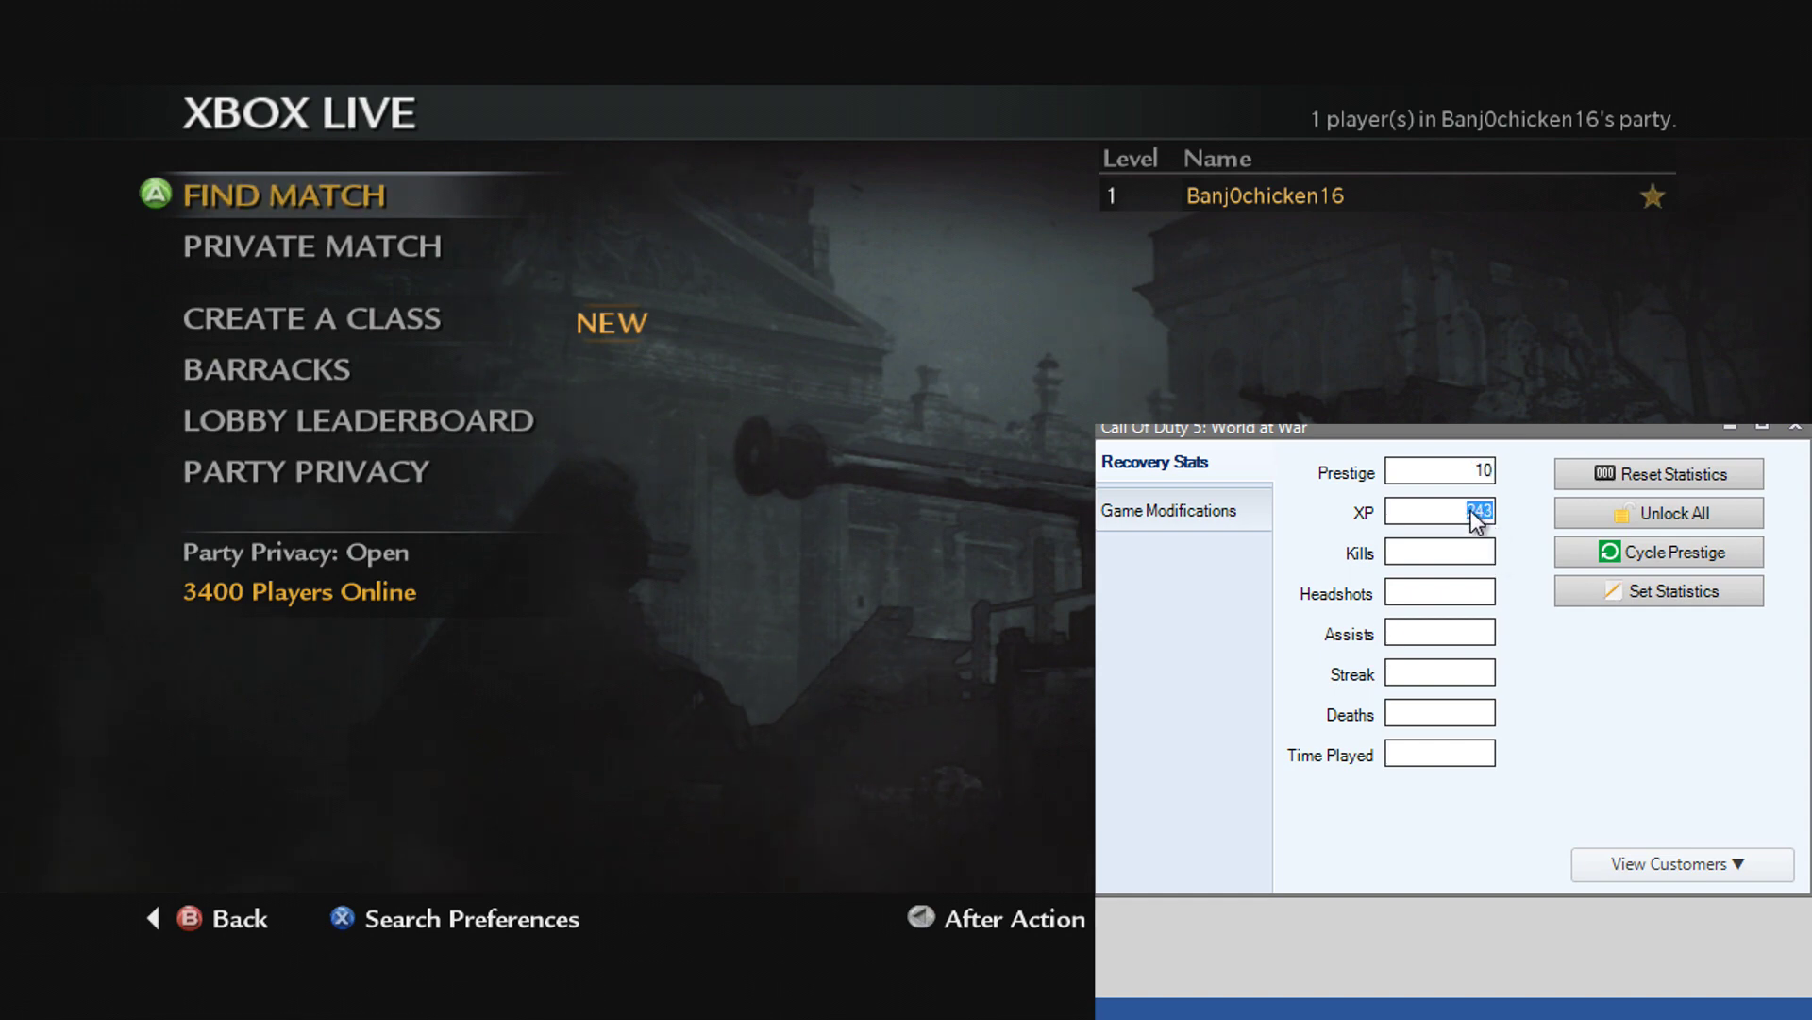
pyautogui.write('24324343')
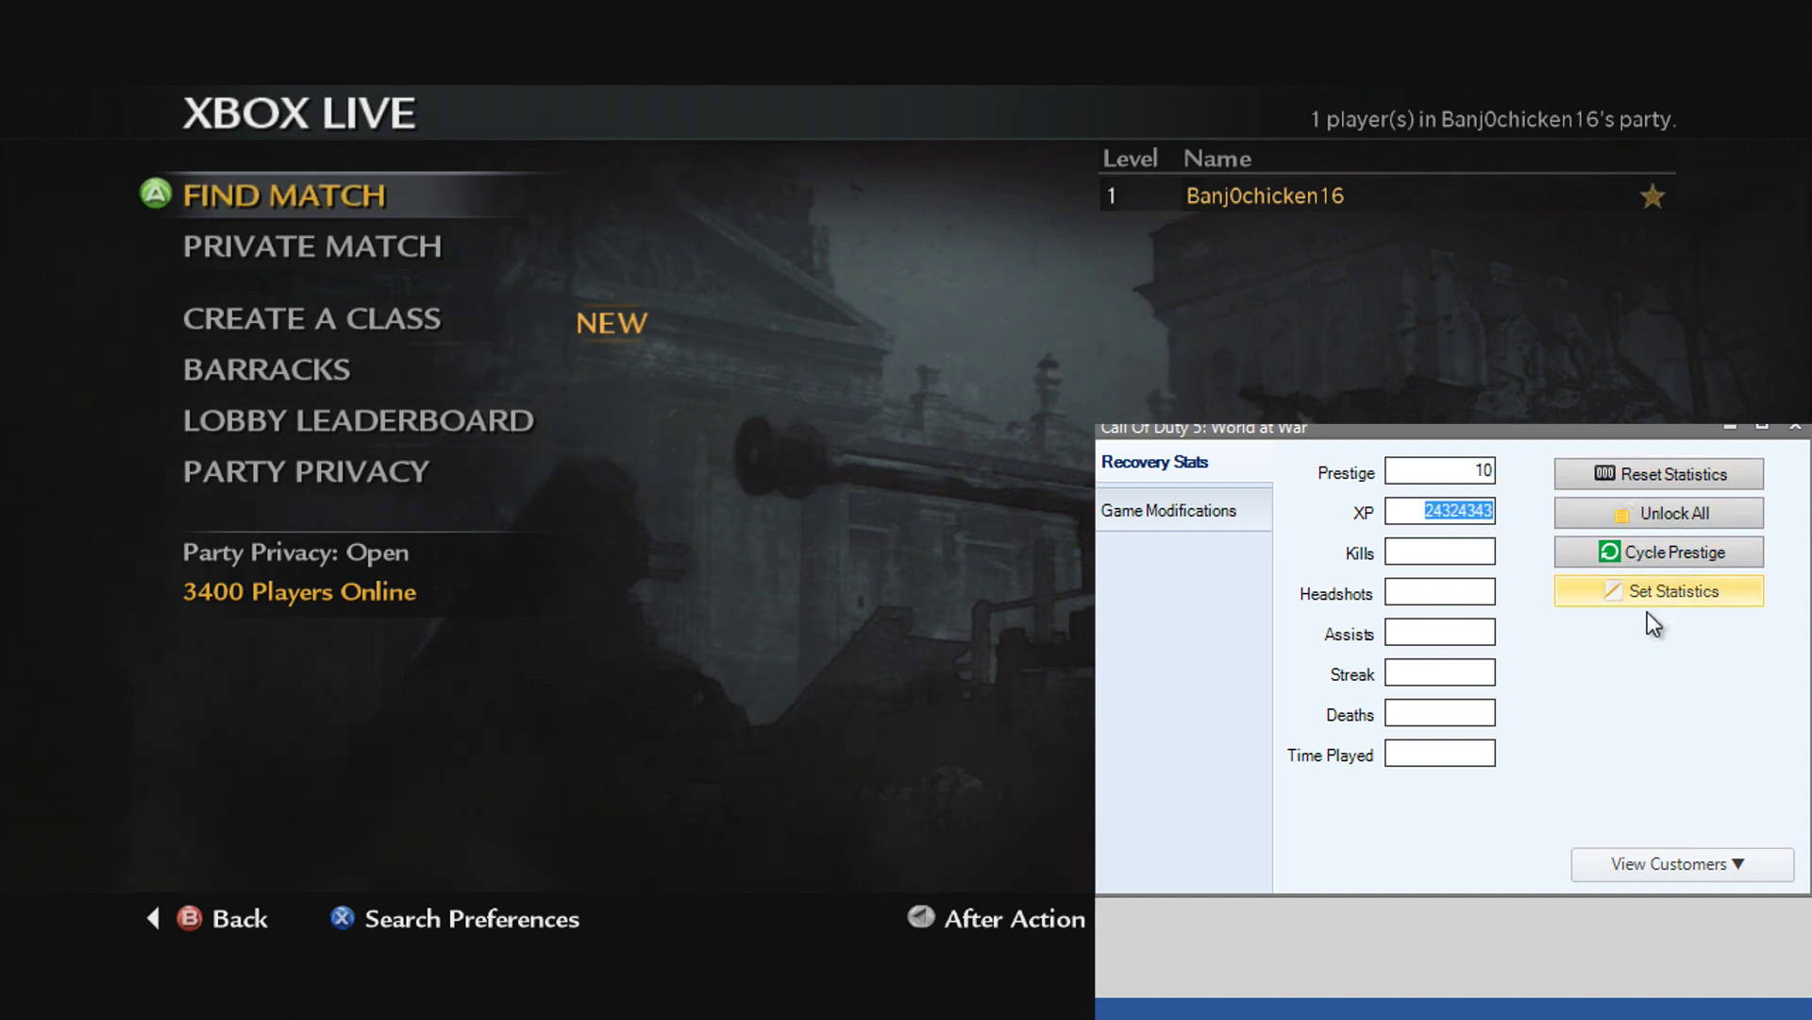
pyautogui.click(1661, 599)
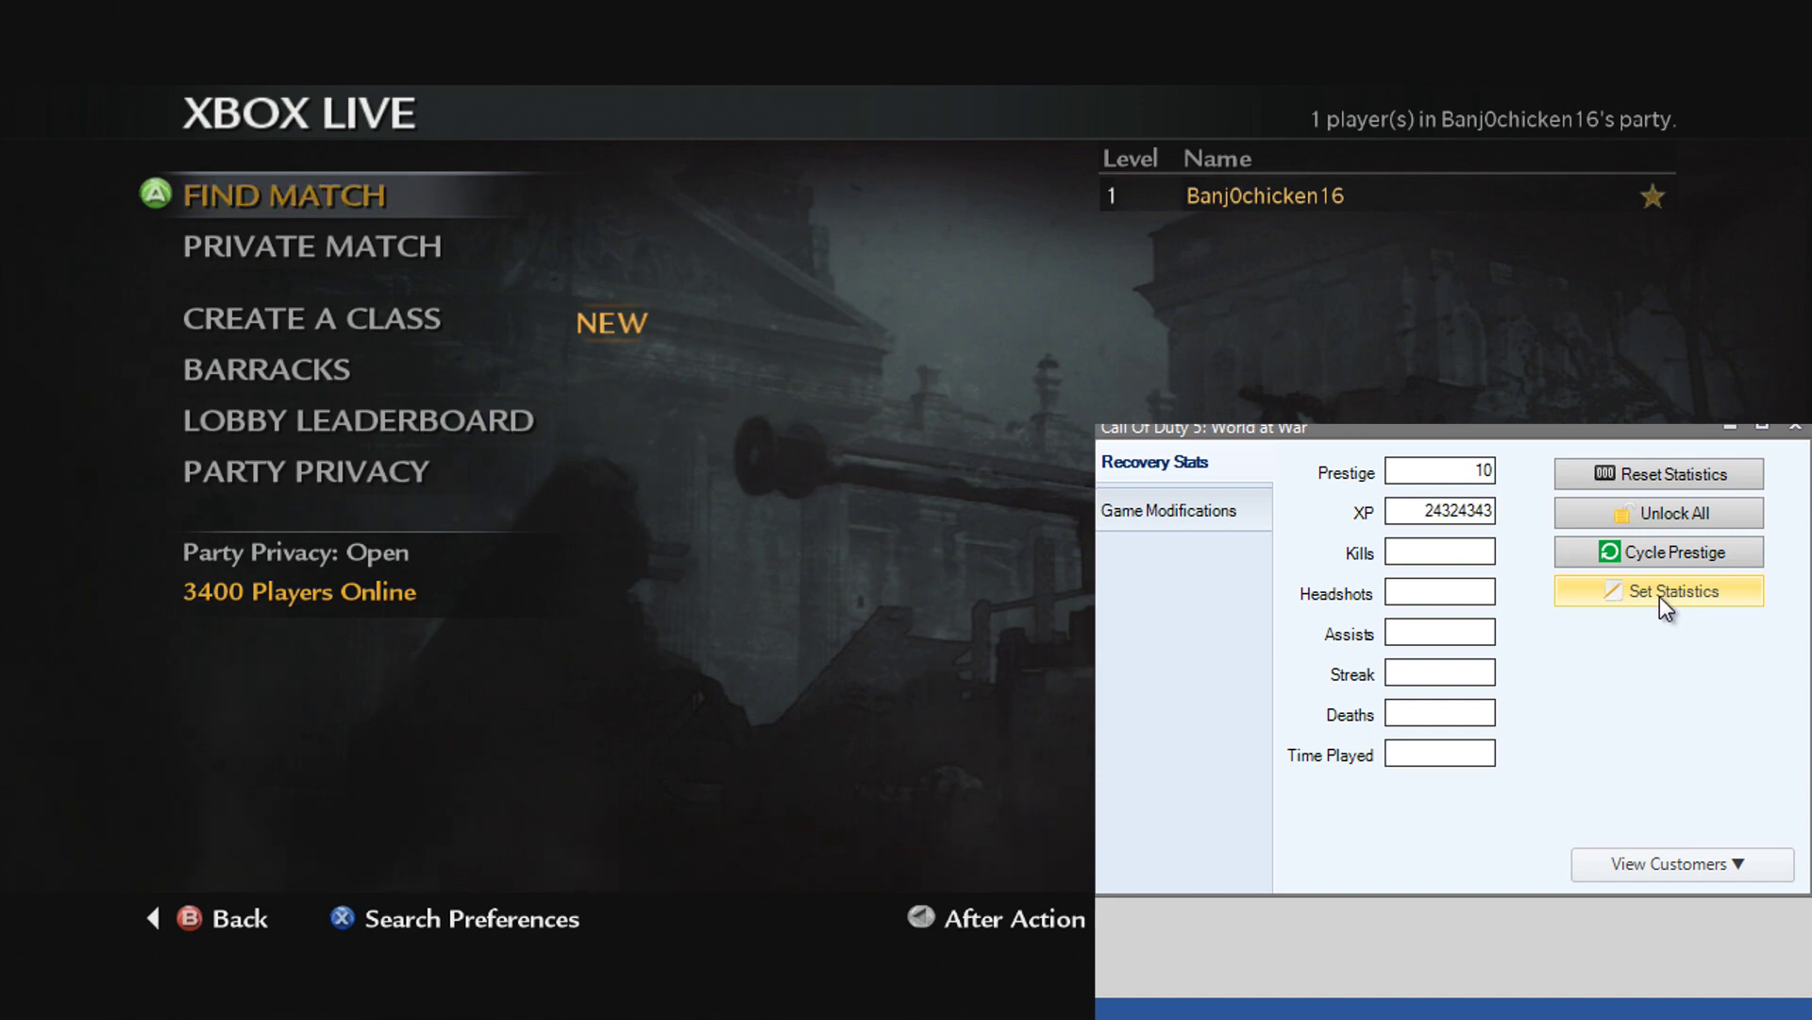
# Step: Apply Kills 2133, Streak 123213, Deaths 21313, Time Played 12, then show the saved-stats list
pyautogui.click(1443, 557)
pyautogui.write('2133')
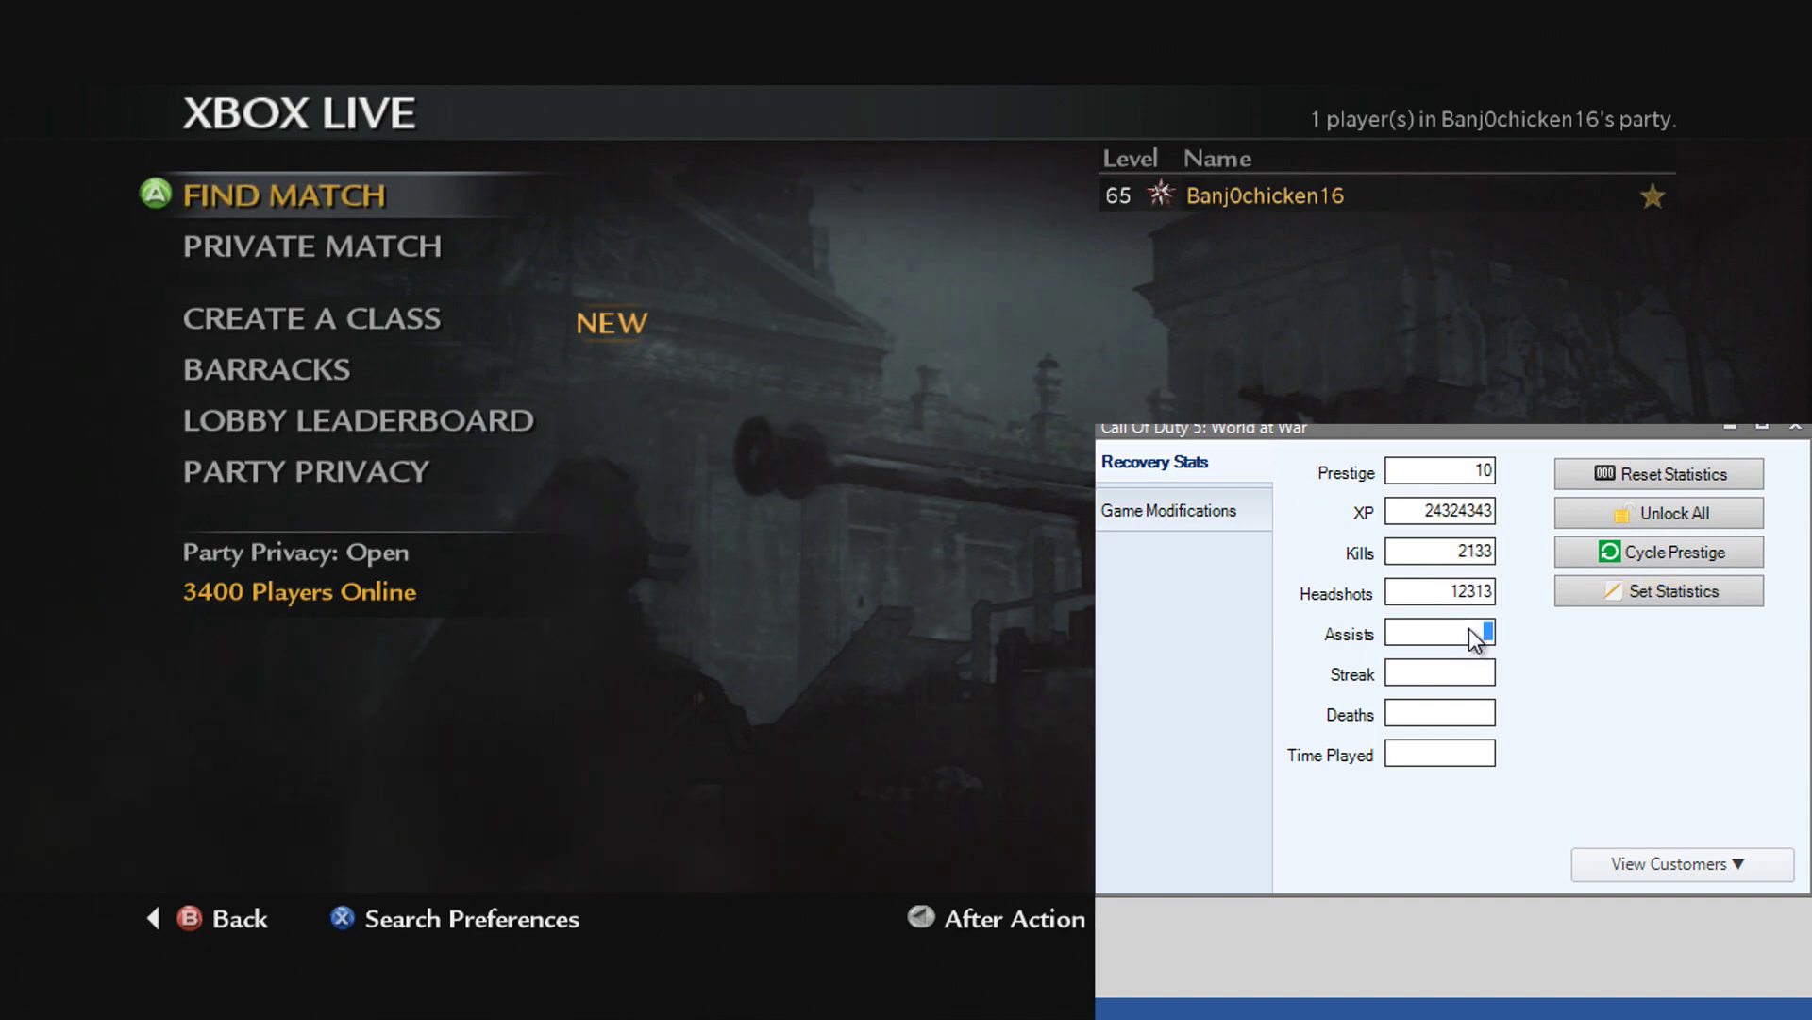
pyautogui.click(1465, 672)
pyautogui.write('123213')
pyautogui.click(1477, 715)
pyautogui.write('21313')
pyautogui.click(1479, 755)
pyautogui.write('12')
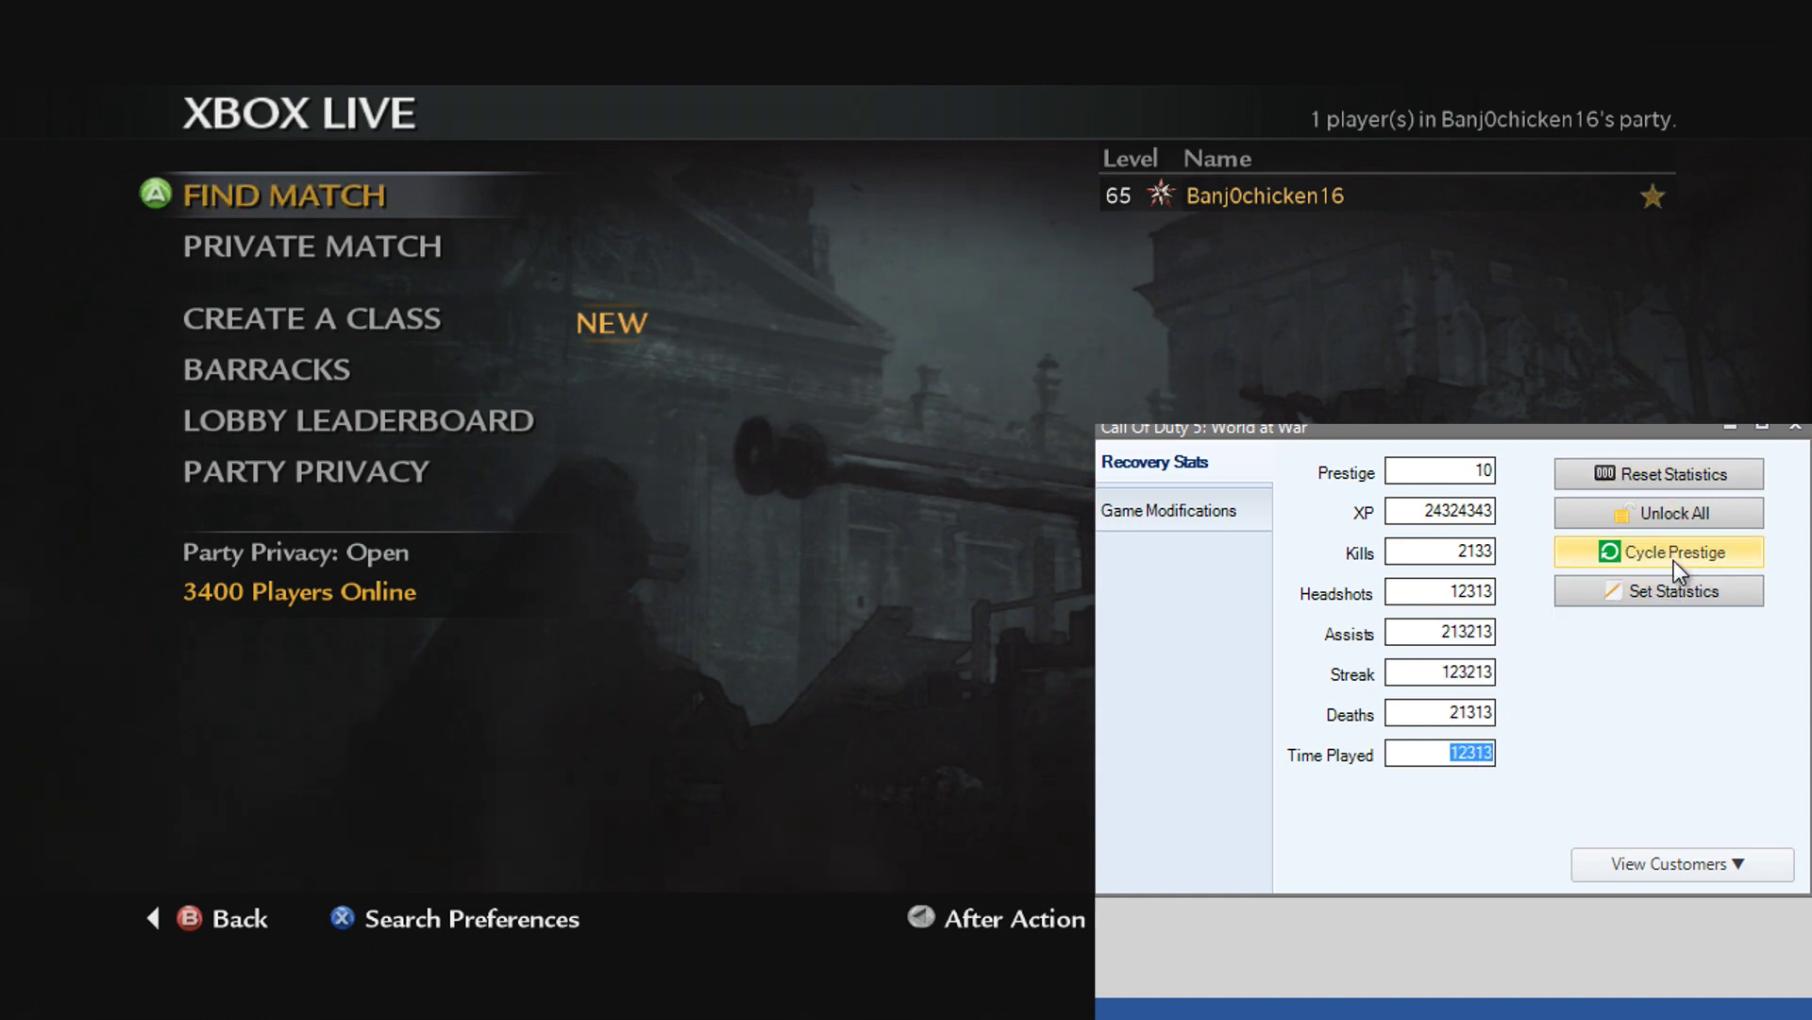
pyautogui.click(1675, 592)
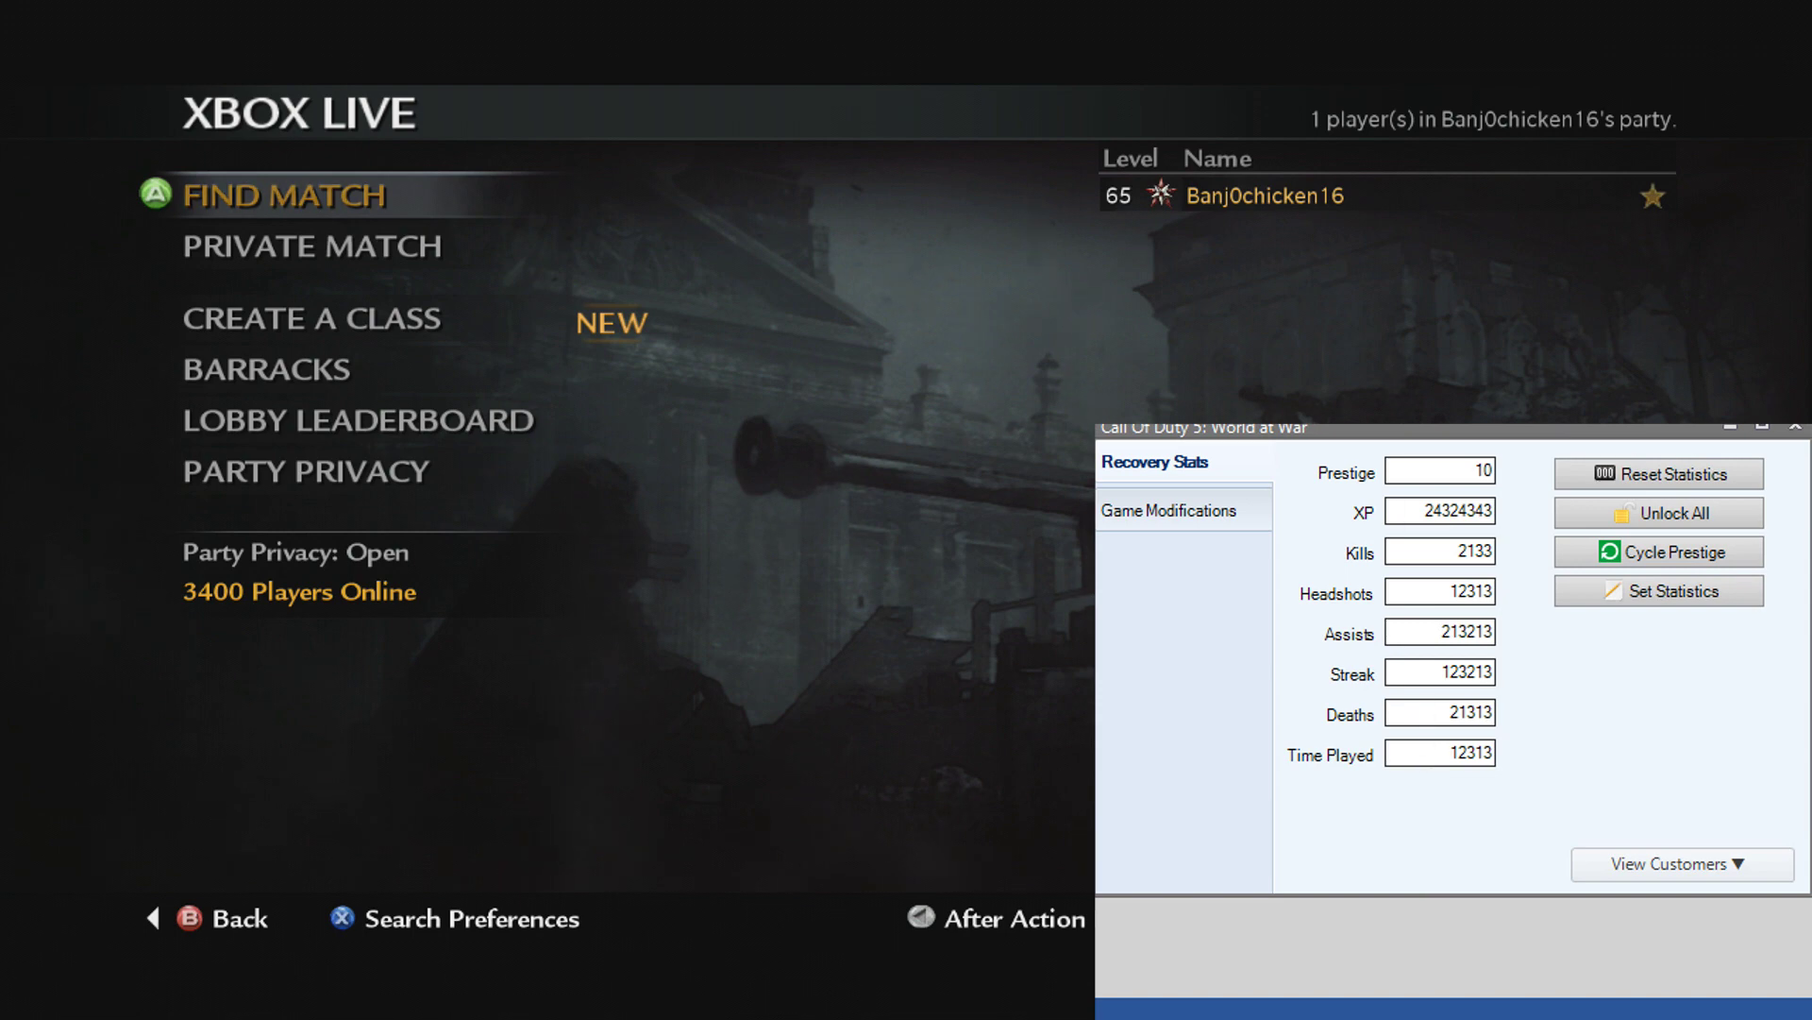
pyautogui.click(1695, 850)
pyautogui.moveTo(1516, 550); pyautogui.dragTo(1538, 486)
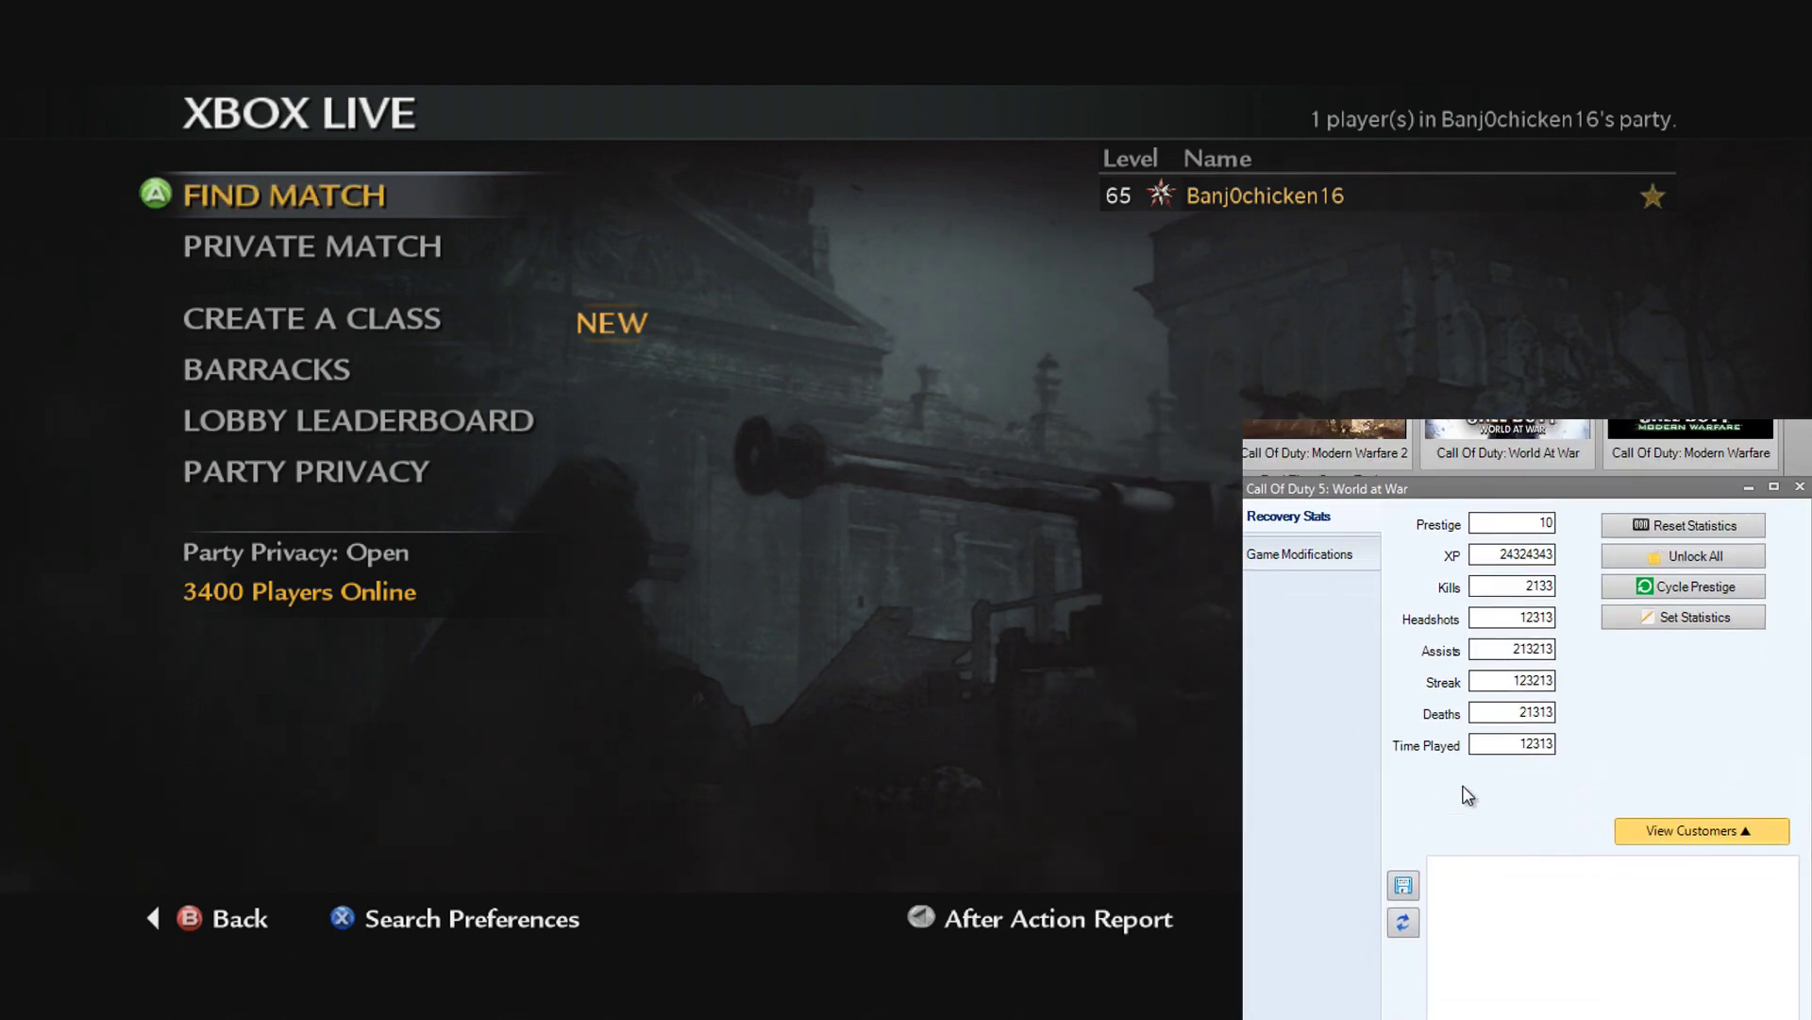
# Step: Save the current stats as 'Random Stats' and select the new Random Stats.stat entry
pyautogui.click(1401, 887)
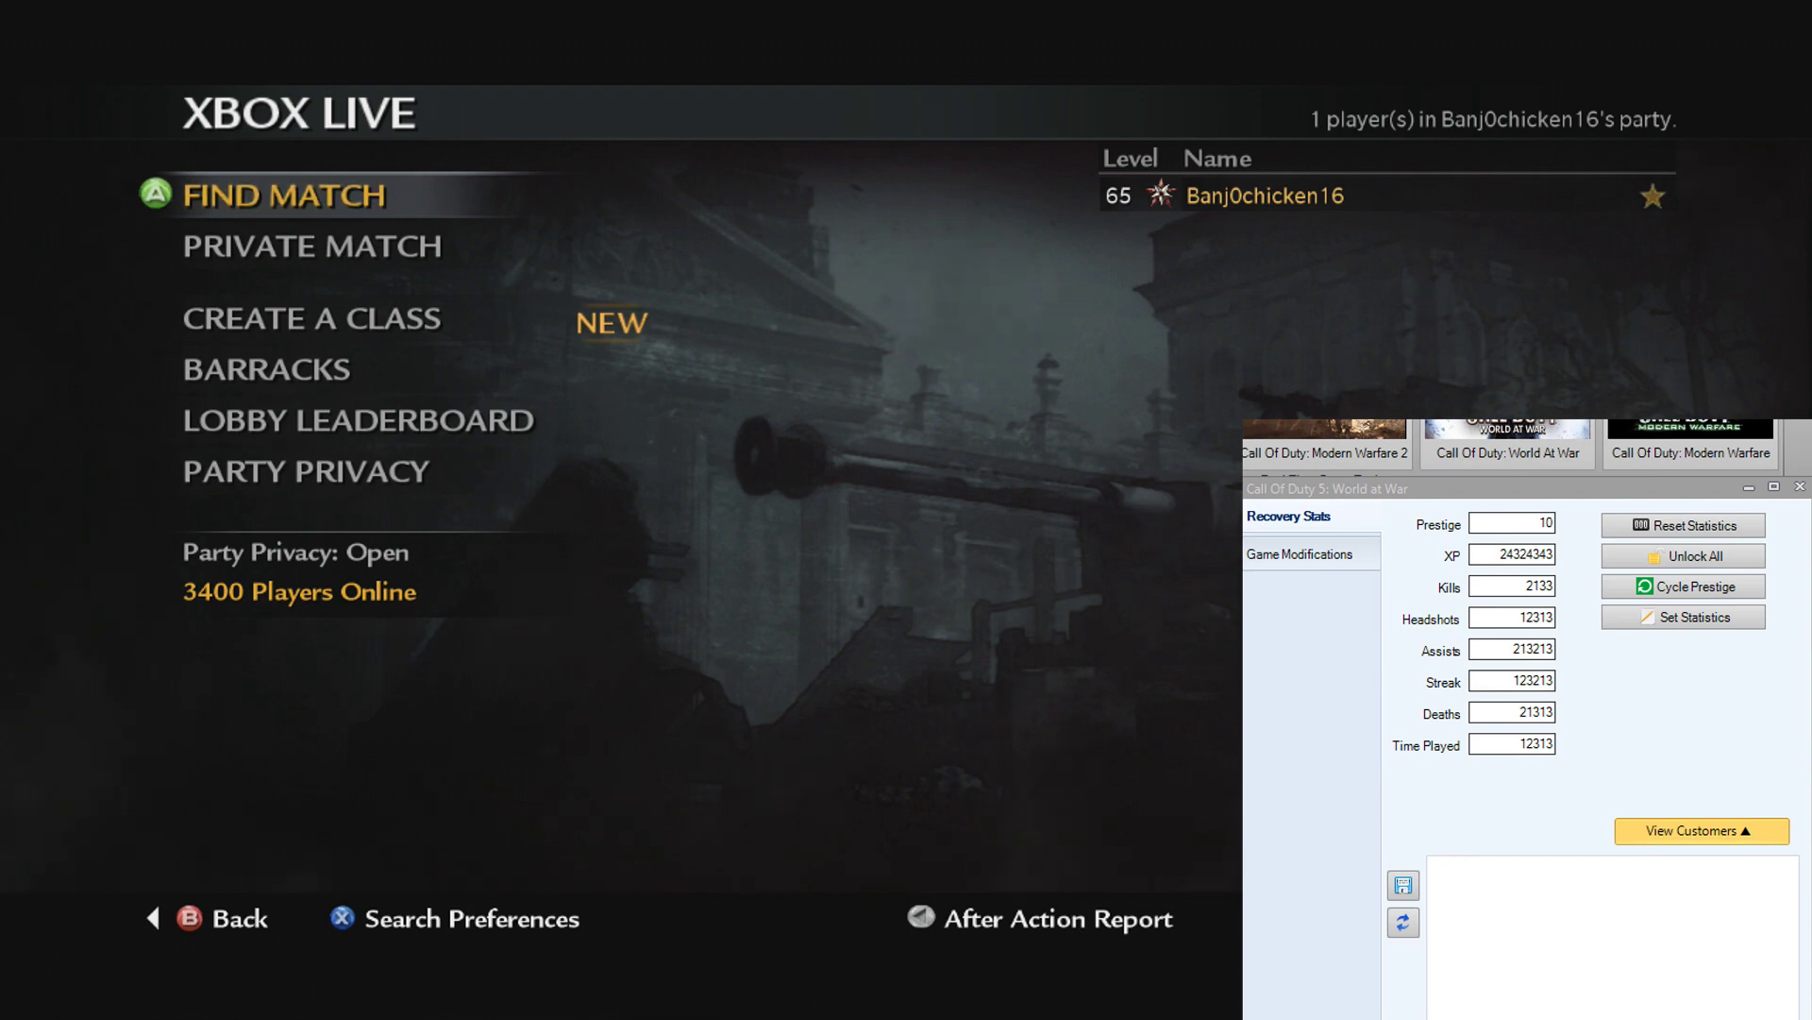
pyautogui.moveTo(1645, 637); pyautogui.dragTo(1608, 710)
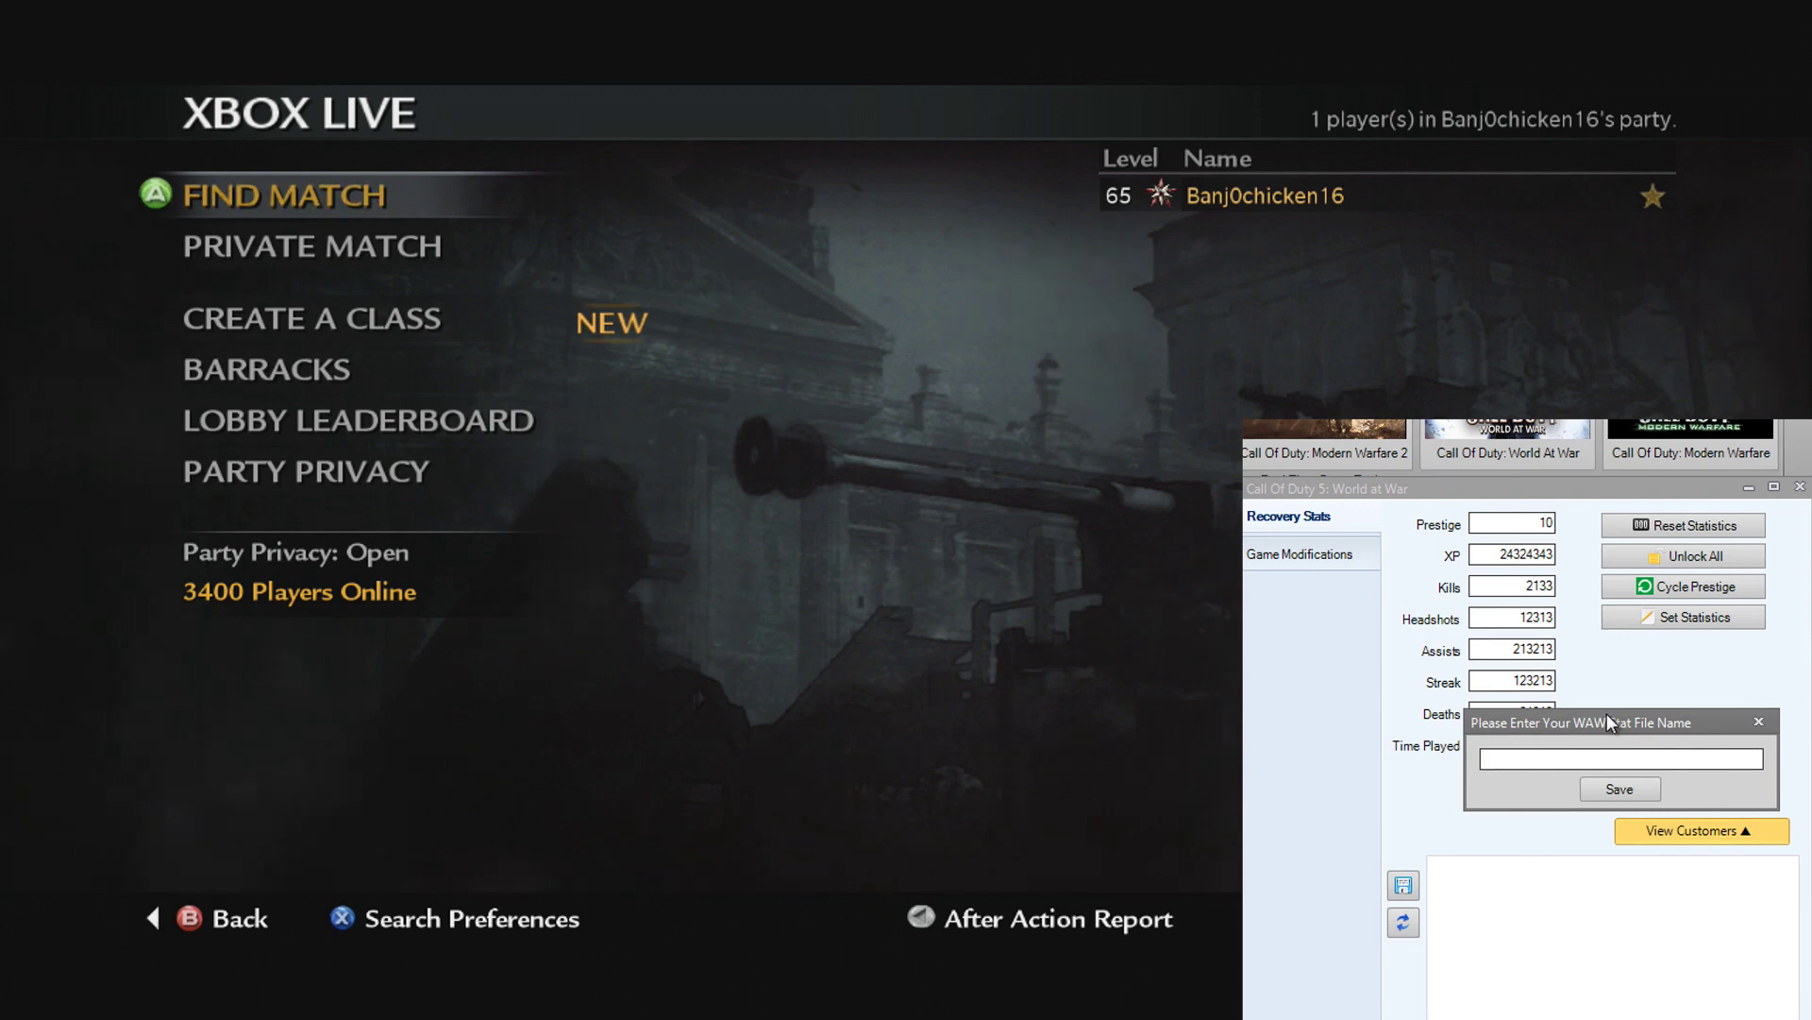
pyautogui.write('Rando')
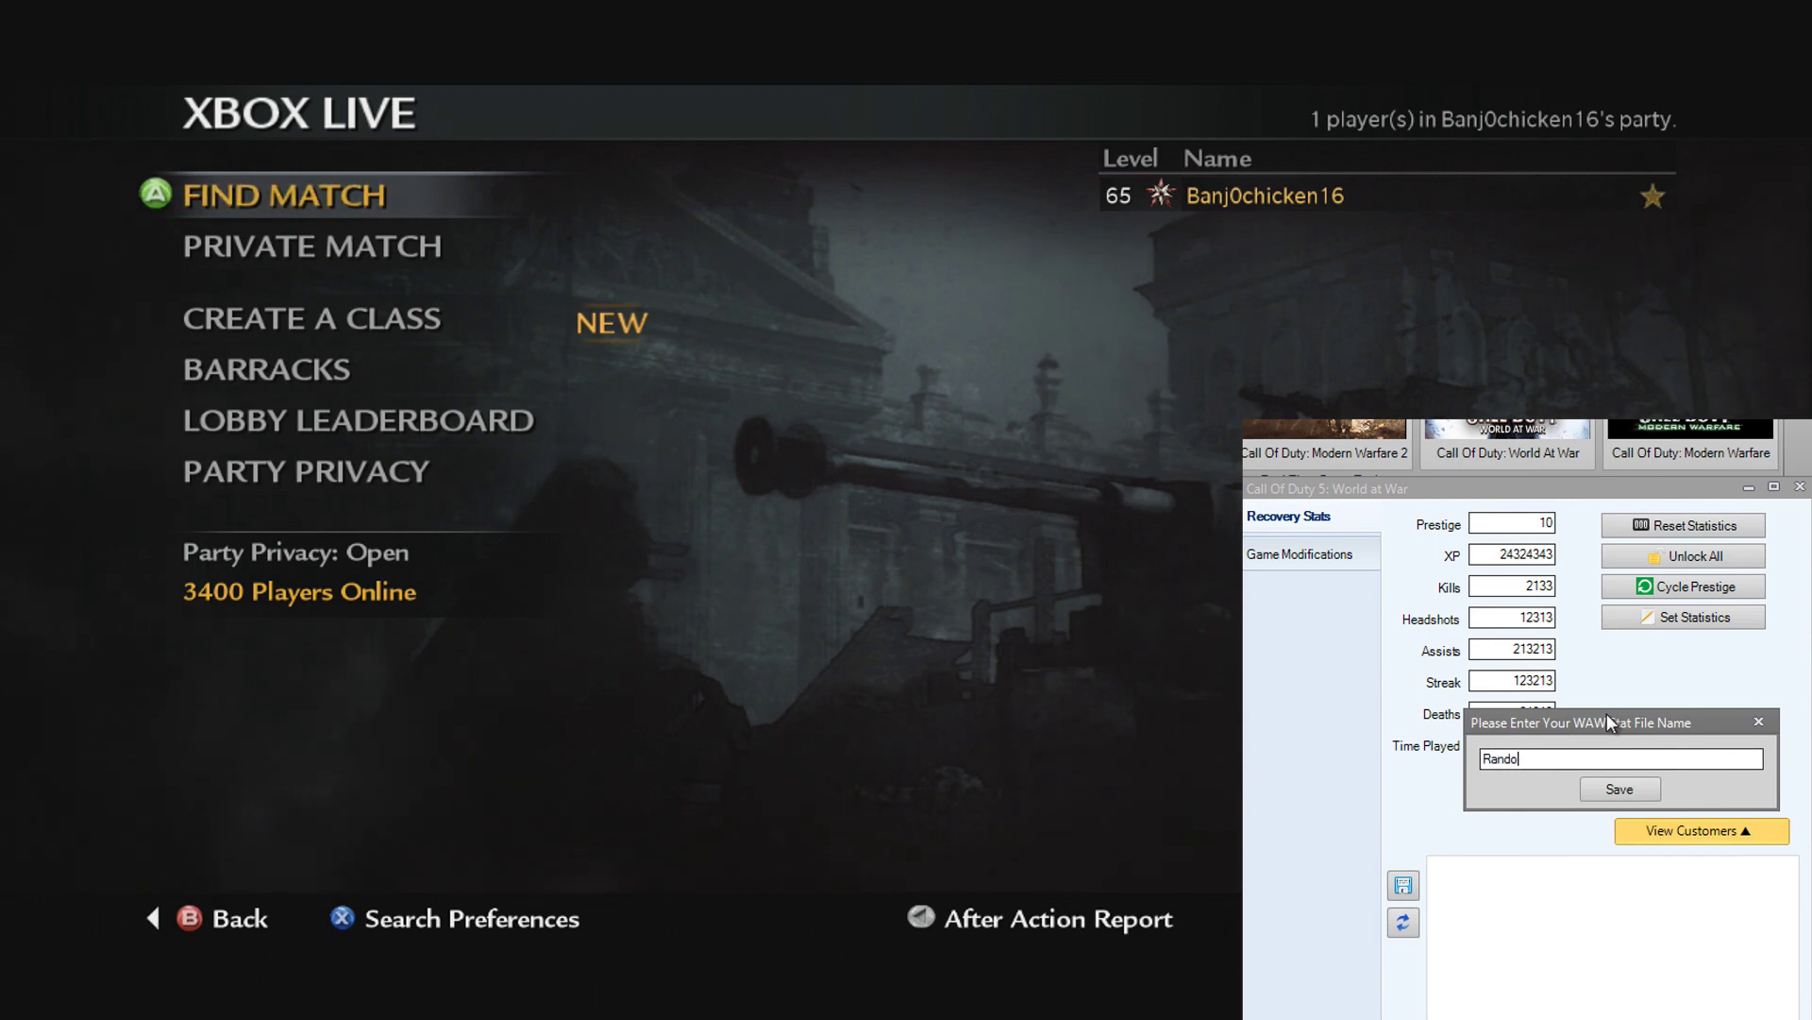
pyautogui.write('m Stats')
pyautogui.click(1620, 789)
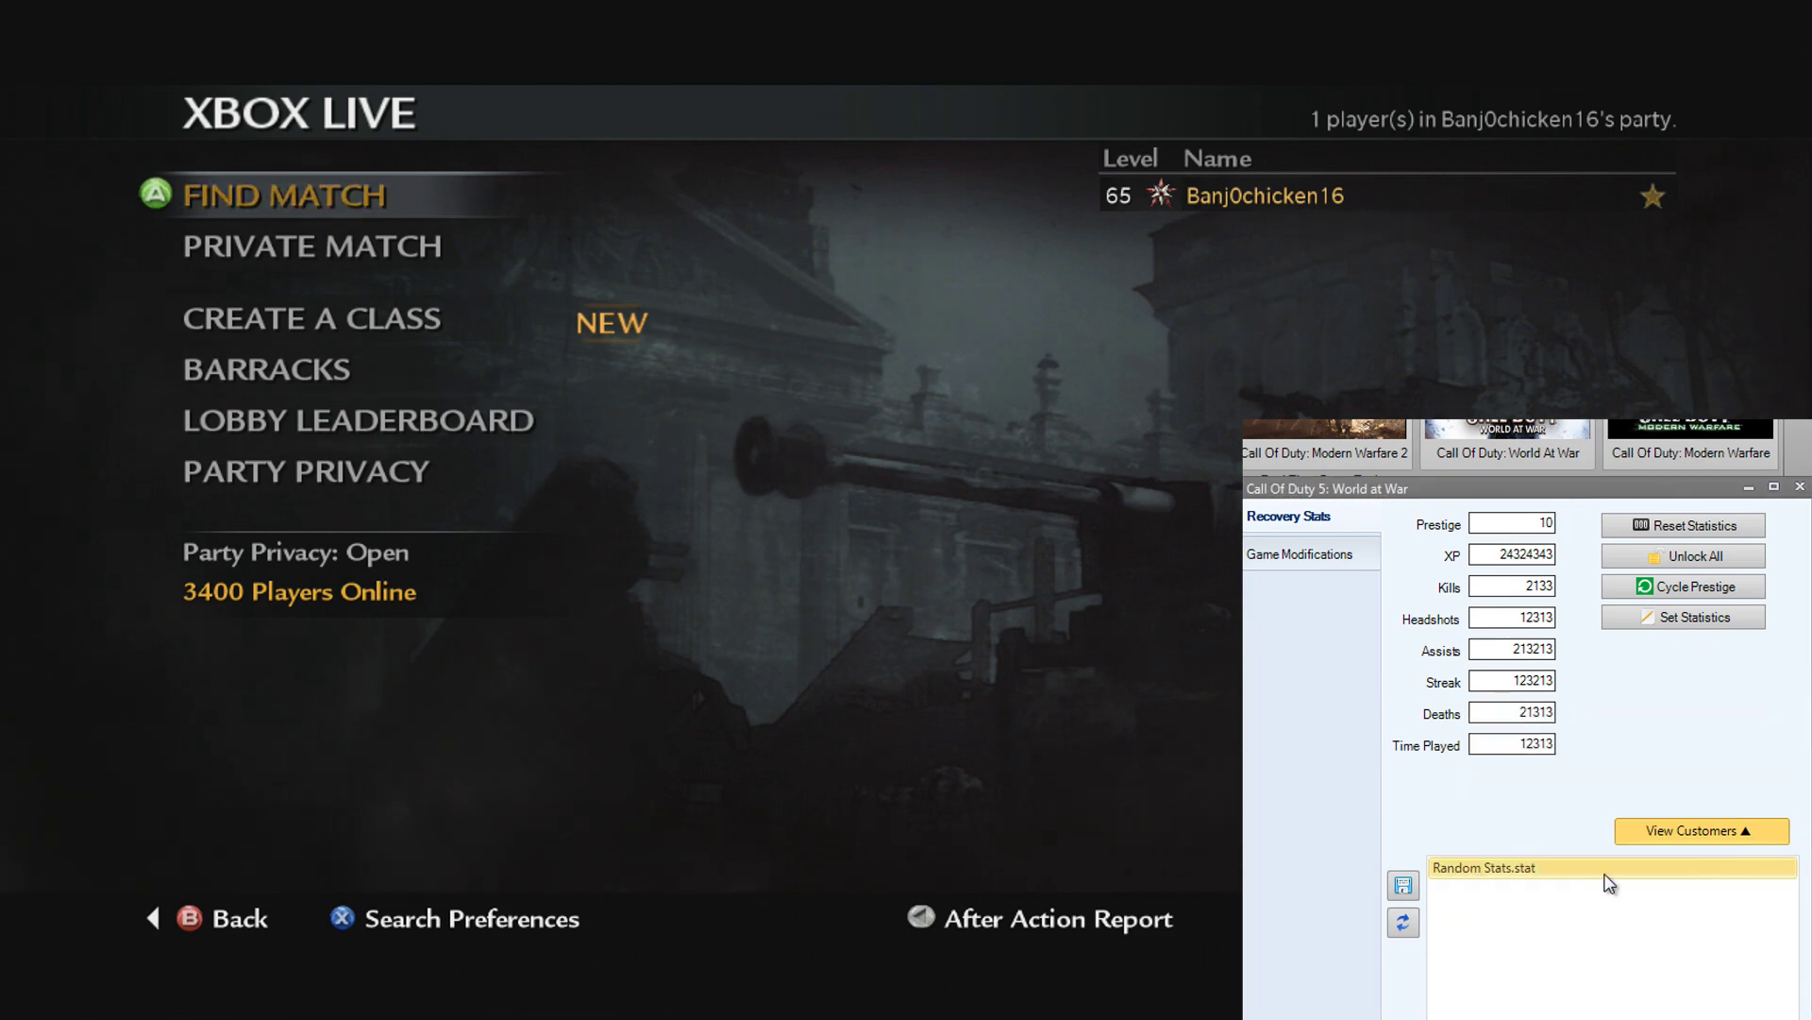
pyautogui.click(1538, 863)
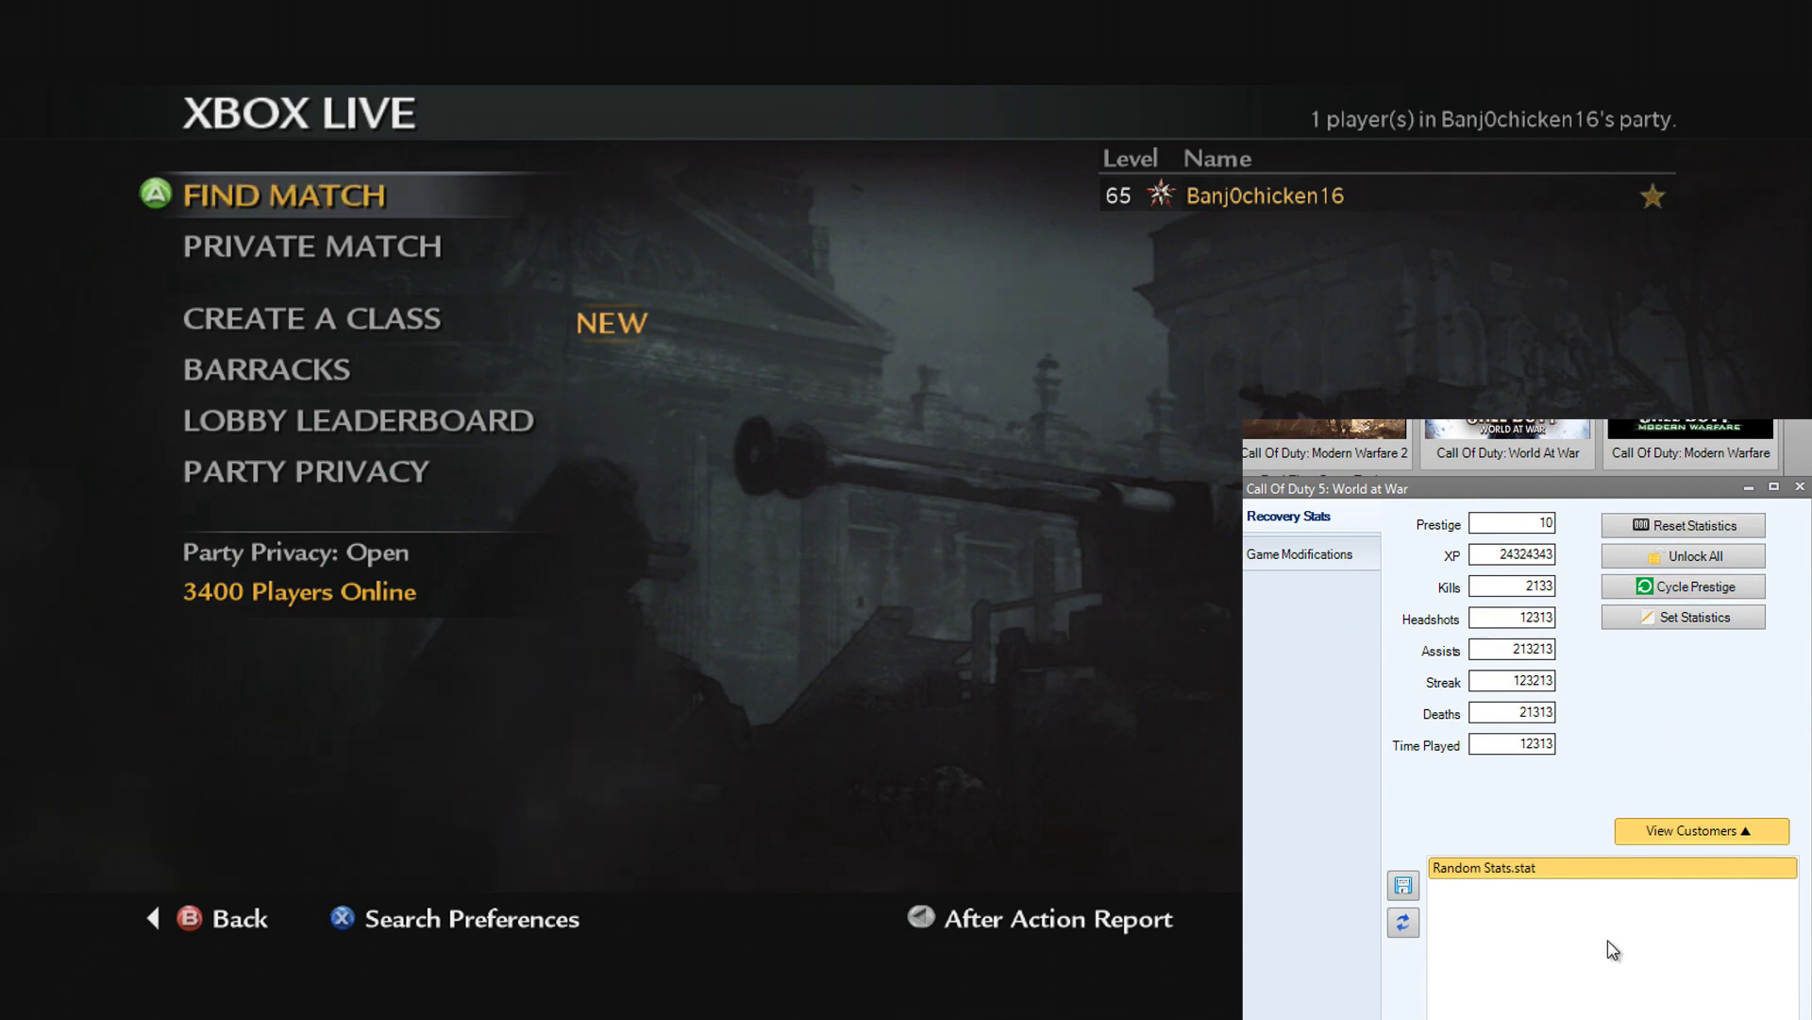
pyautogui.moveTo(1497, 491); pyautogui.dragTo(1505, 441)
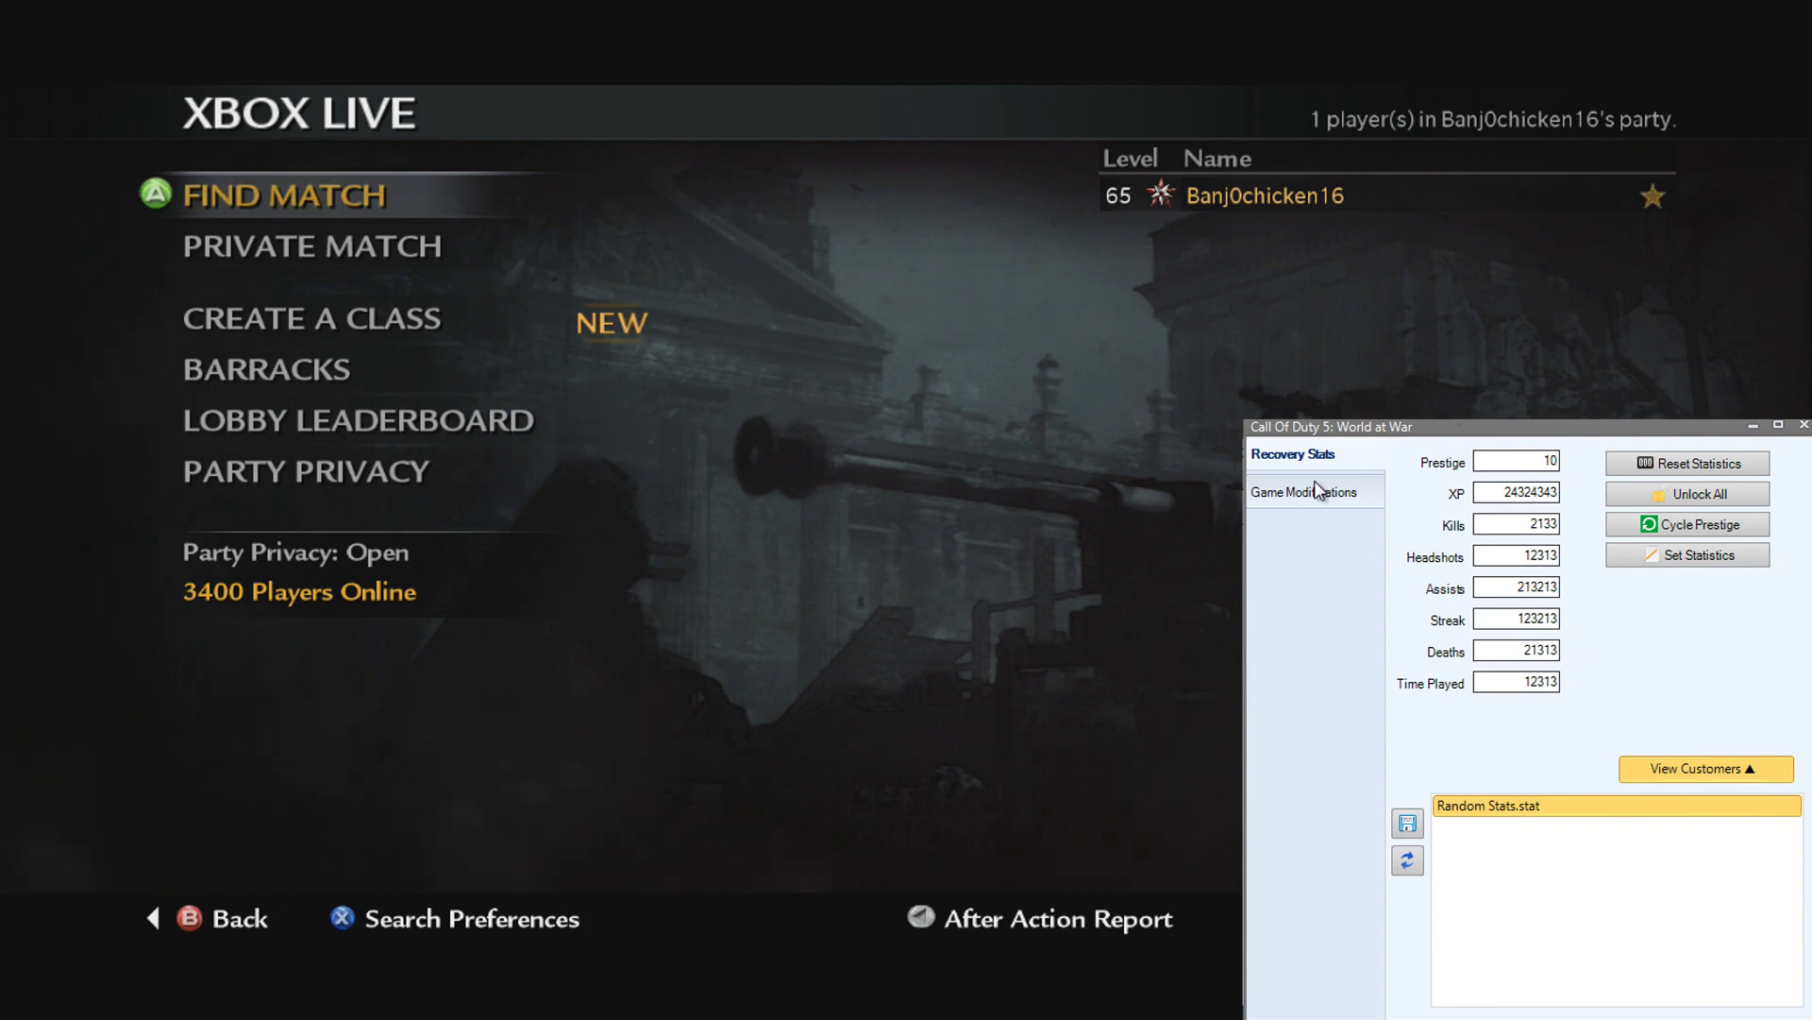
# Step: Open the Game Modifications page from the World at War sidebar
pyautogui.click(1326, 493)
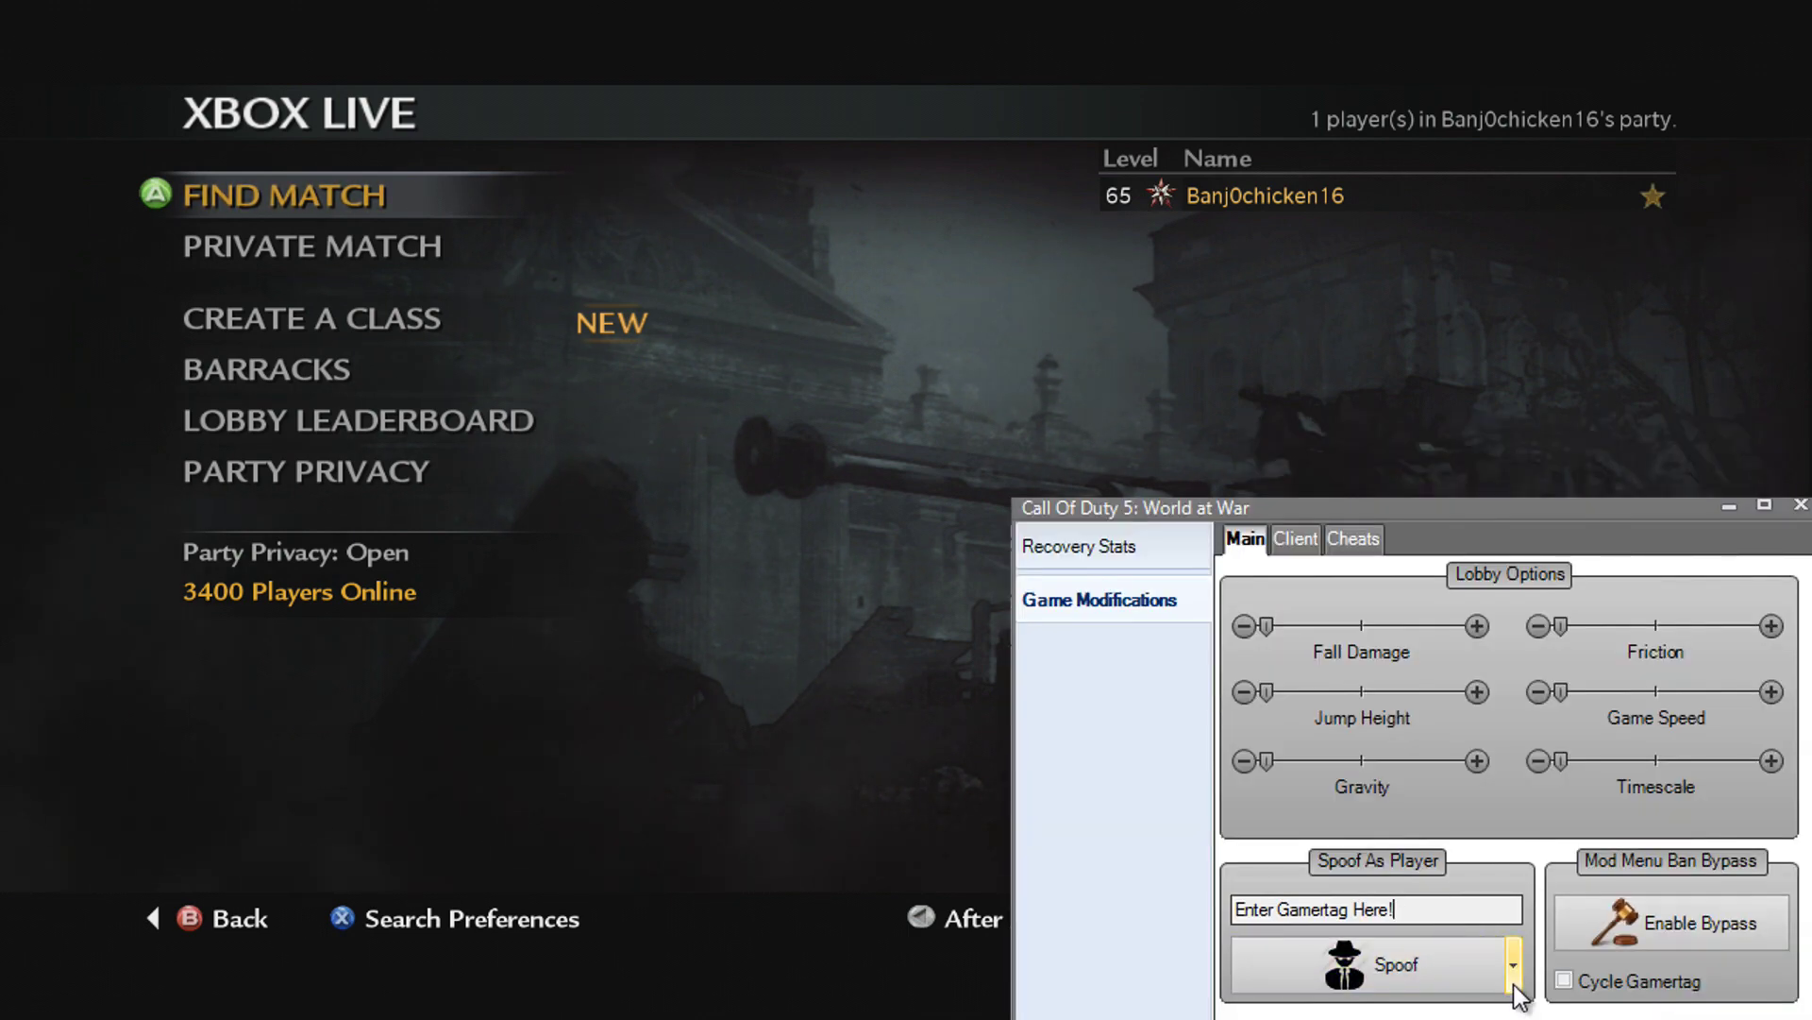
# Step: Spoof only the gamertag as '^1MODDEDWARFARE' so it shows in red
pyautogui.moveTo(1441, 908); pyautogui.dragTo(1195, 921)
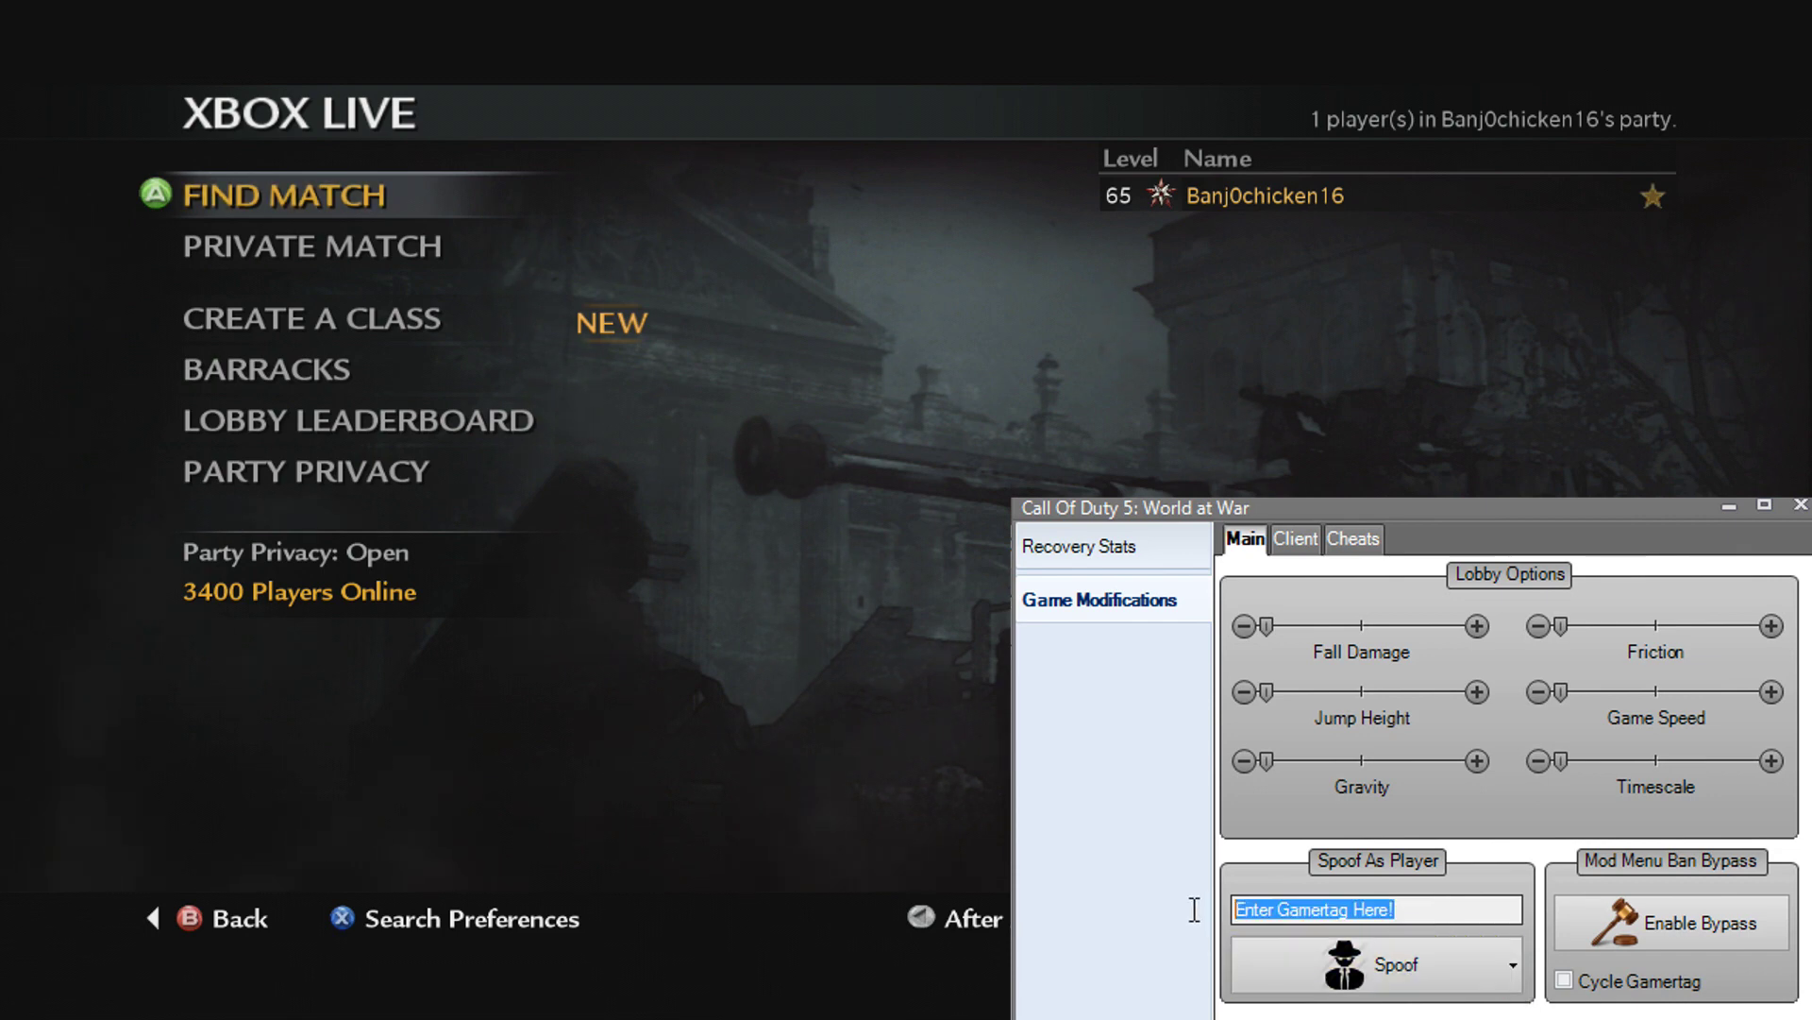
pyautogui.write('MO')
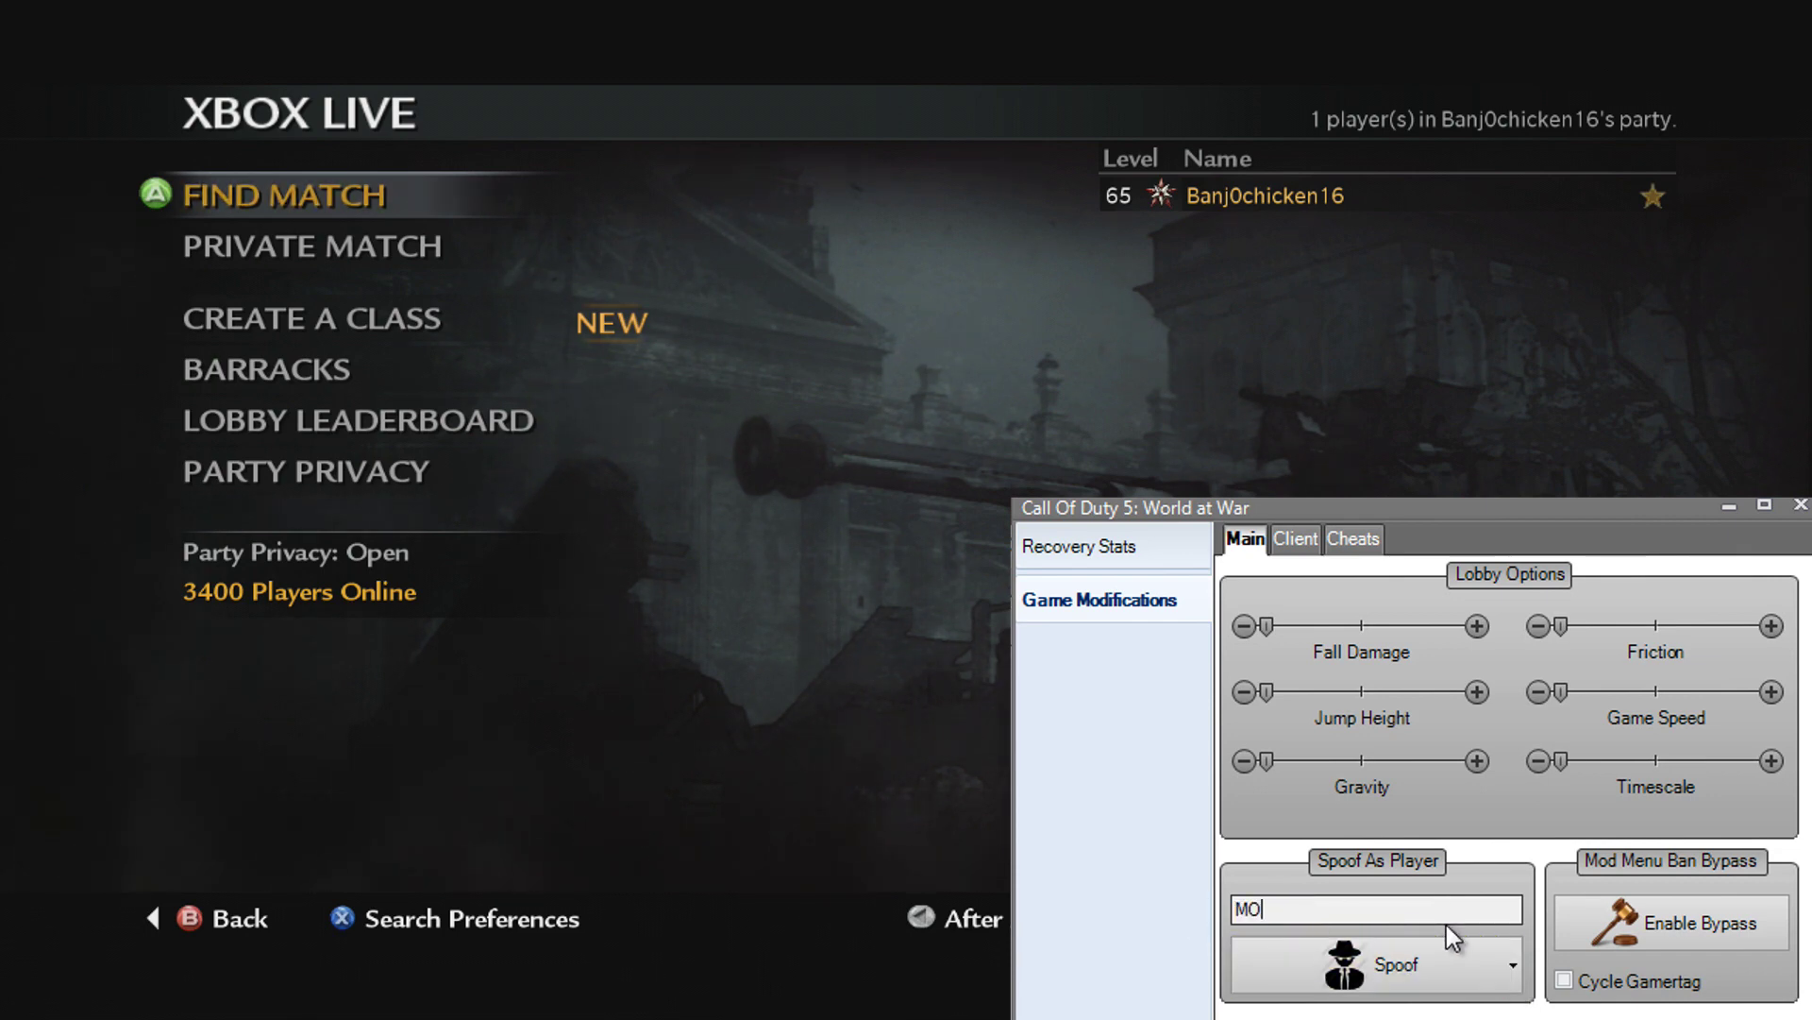
pyautogui.write('DDEDWARFARE')
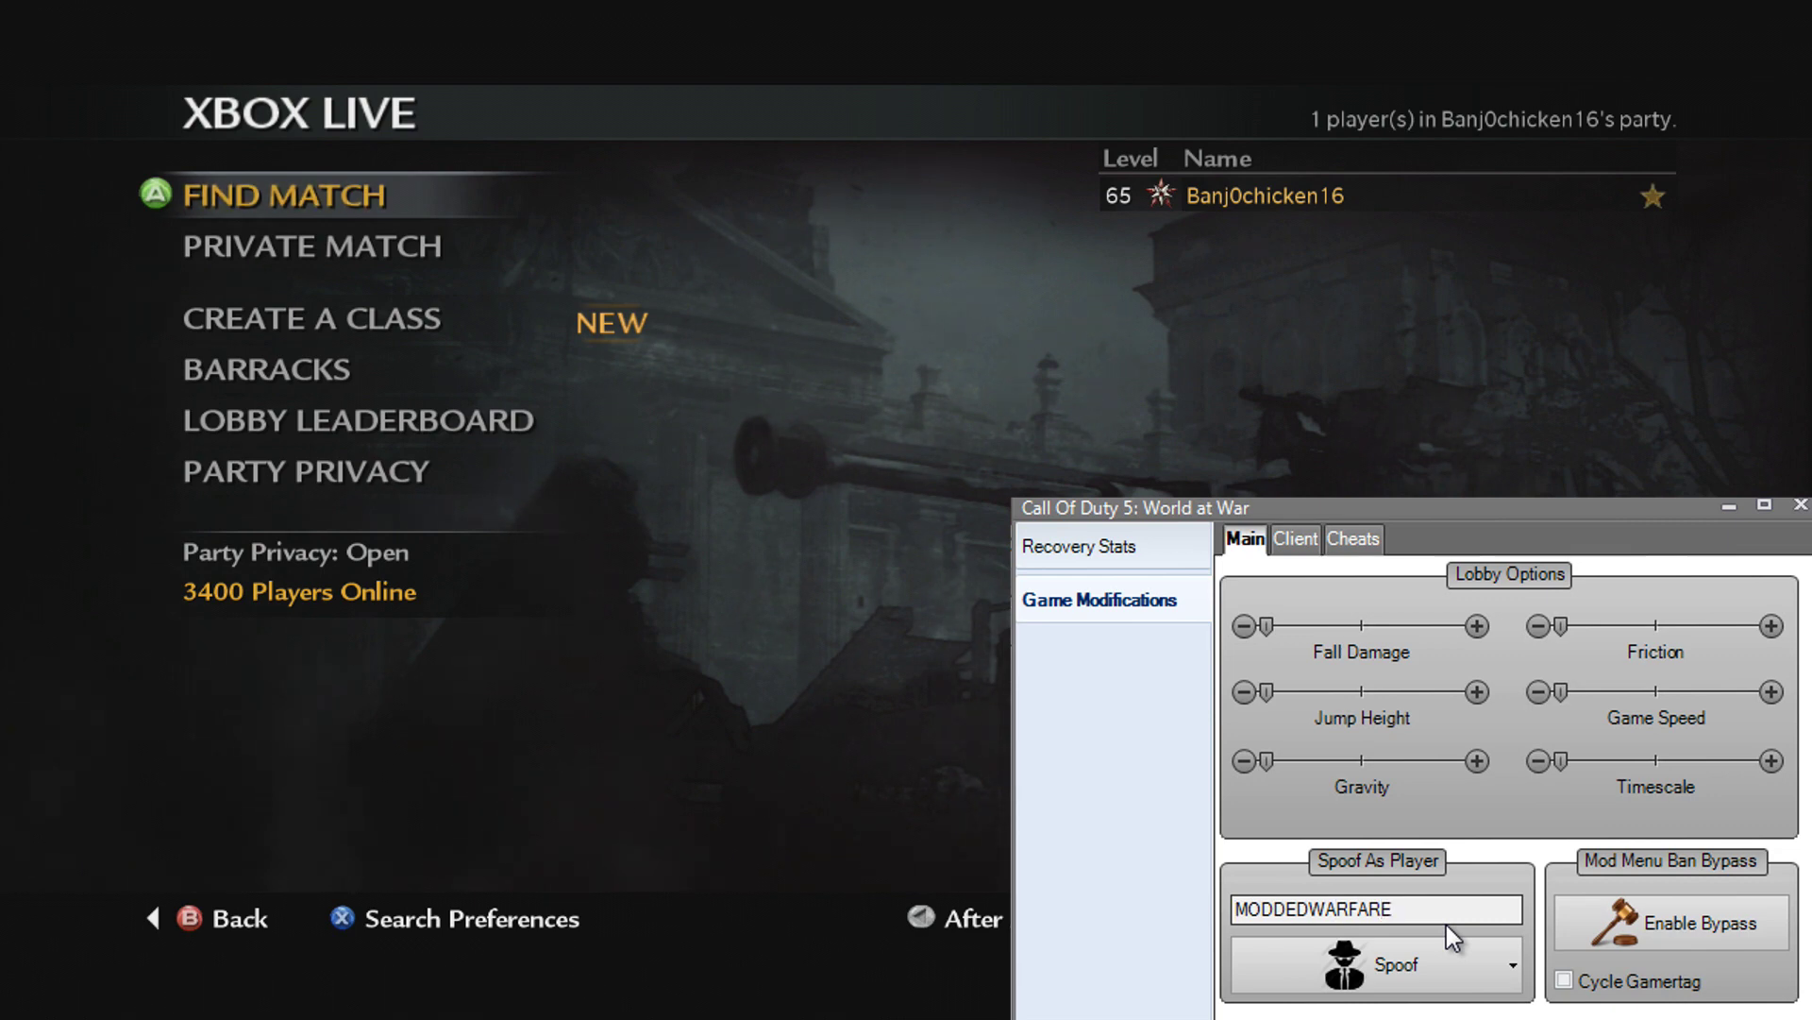
pyautogui.press('Home')
pyautogui.write('^1')
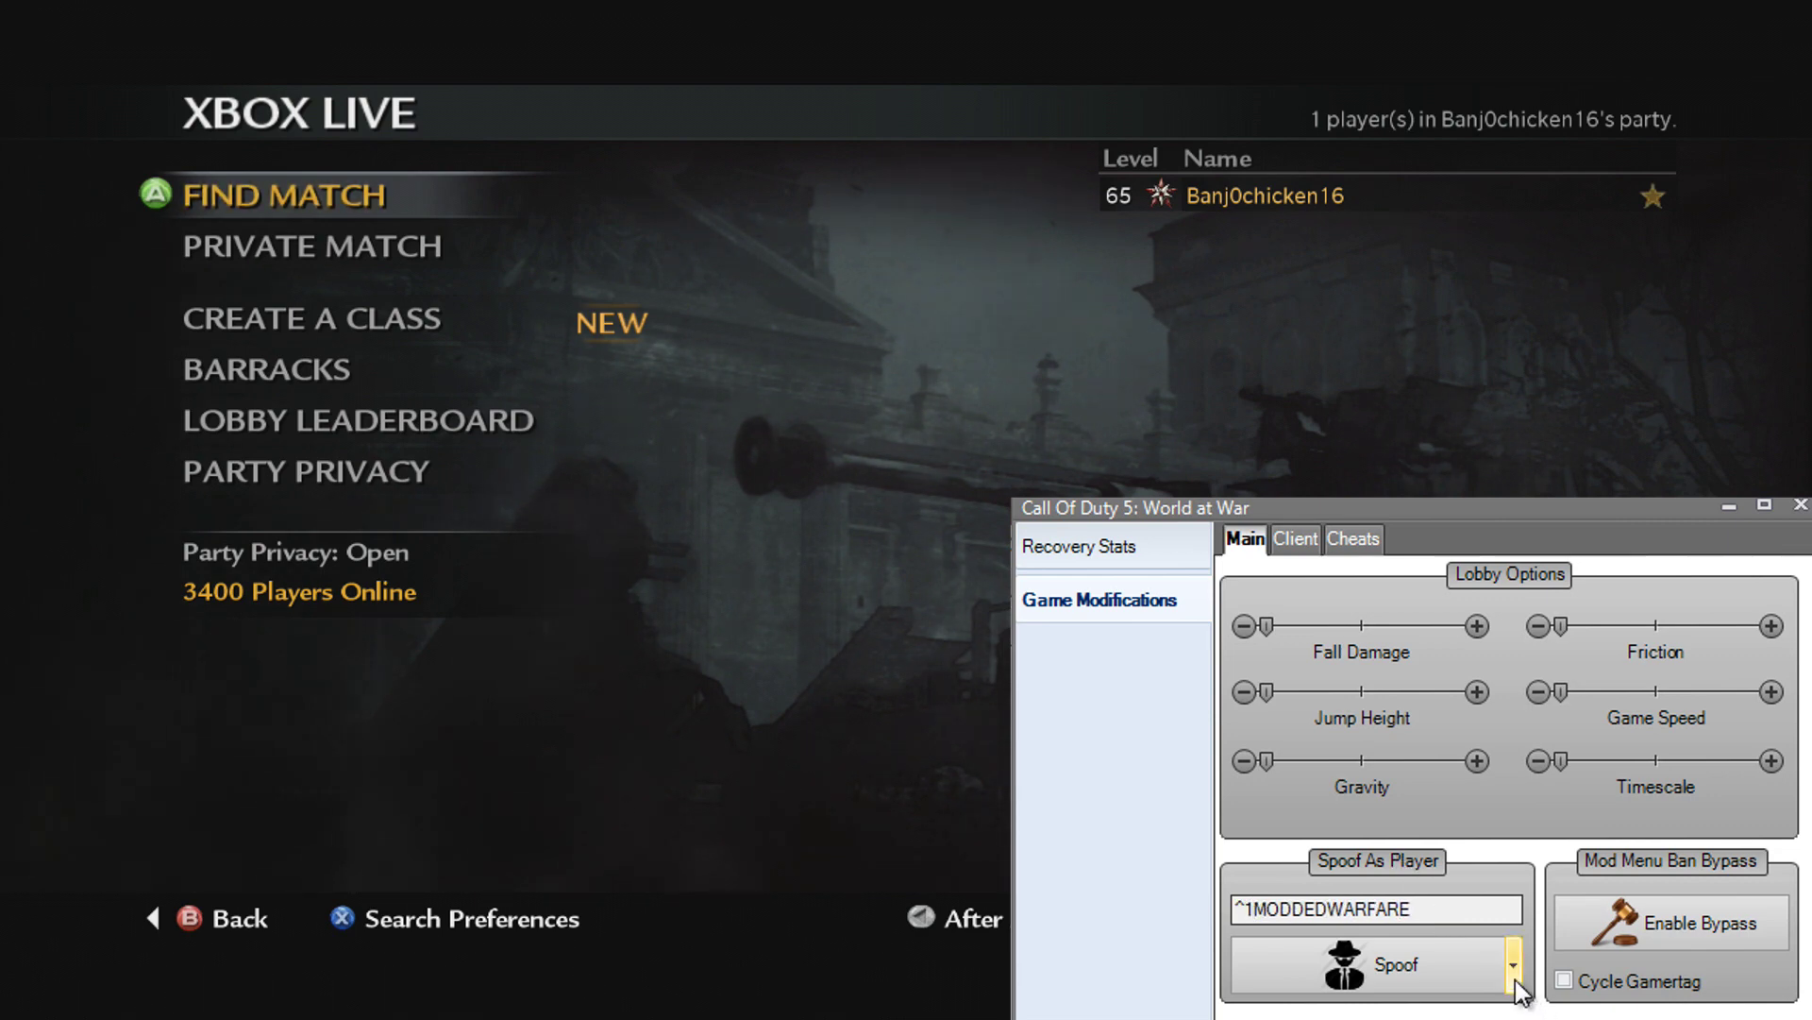
pyautogui.click(1514, 977)
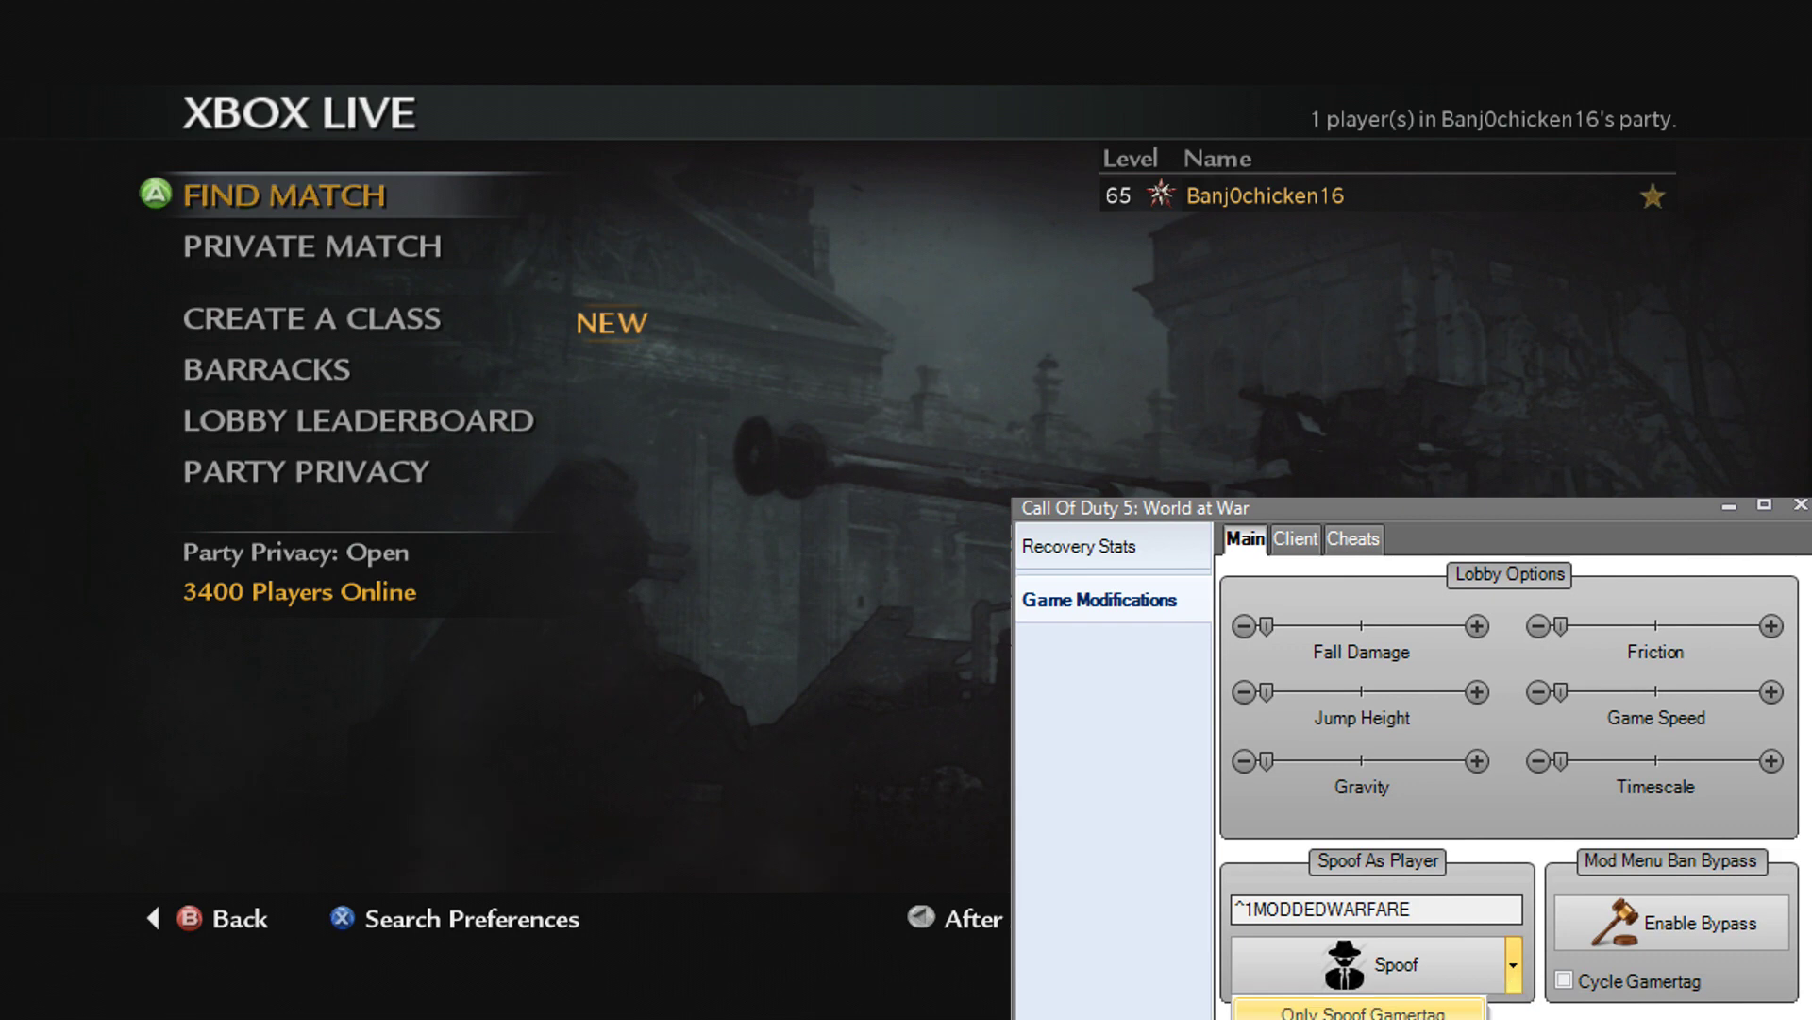
pyautogui.click(1362, 1012)
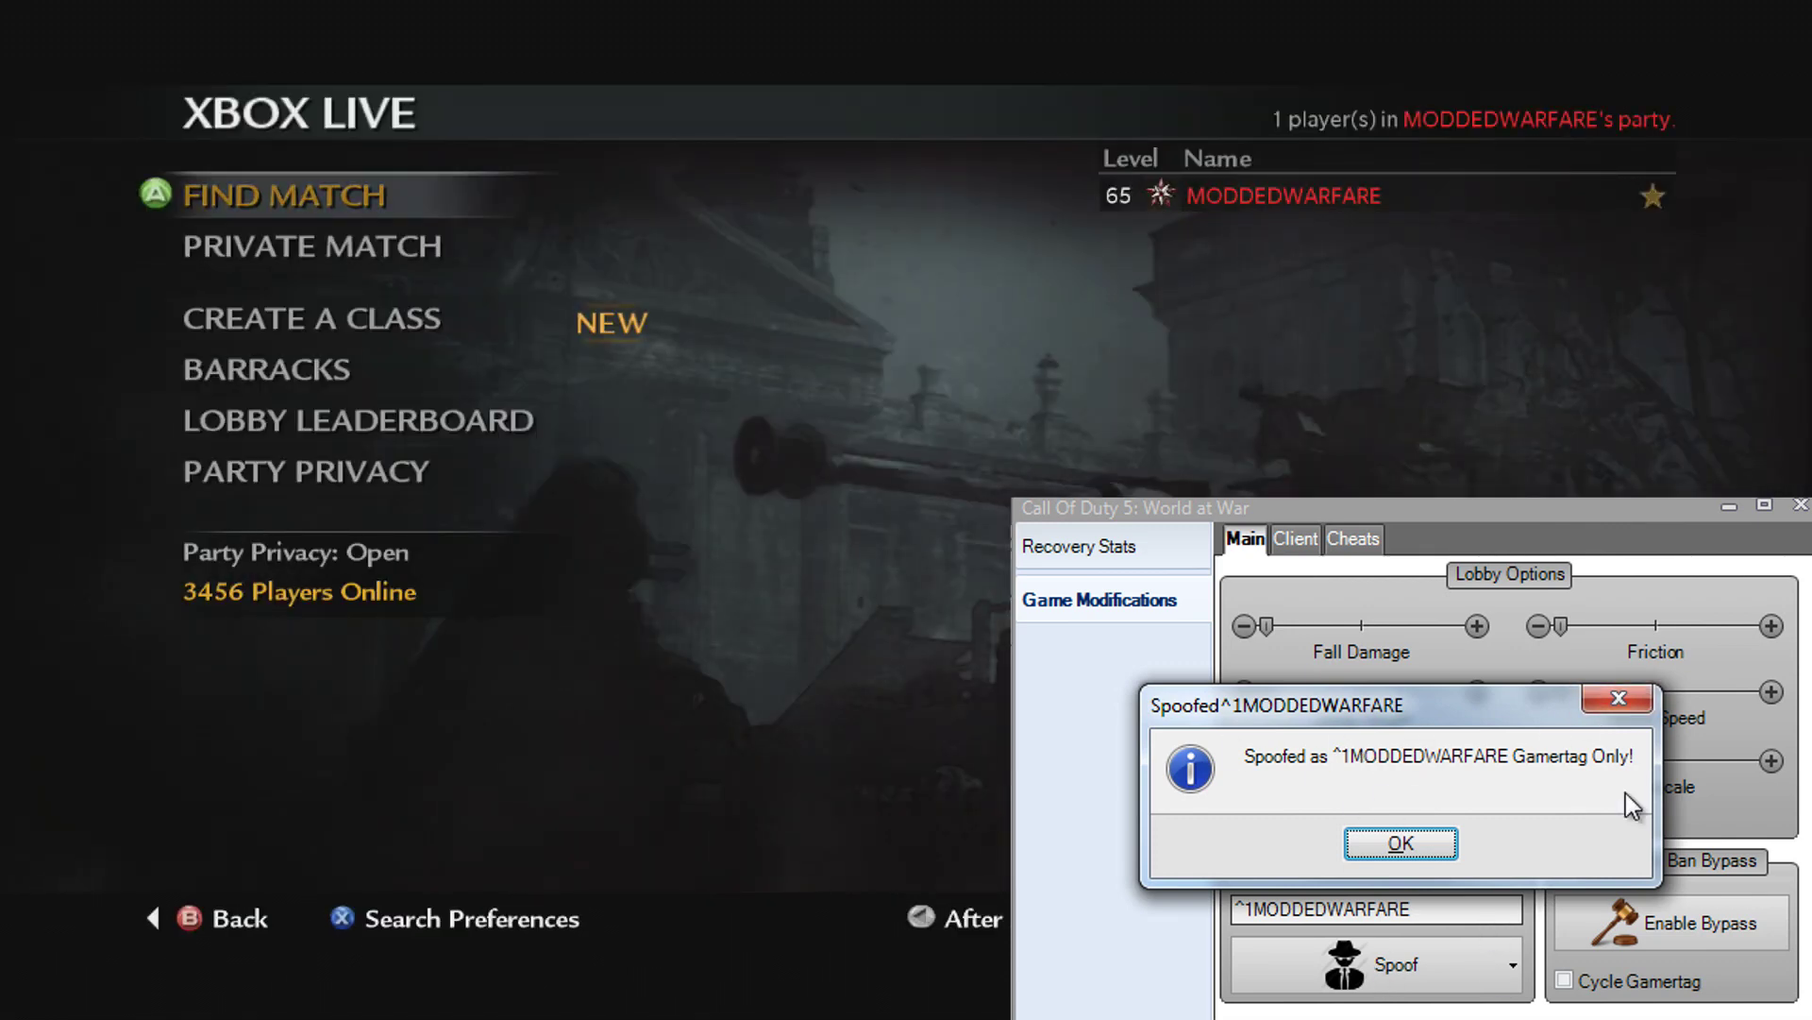
# Step: Replace the spoof name with another well-known player's gamertag and spoof as that player
pyautogui.click(1384, 843)
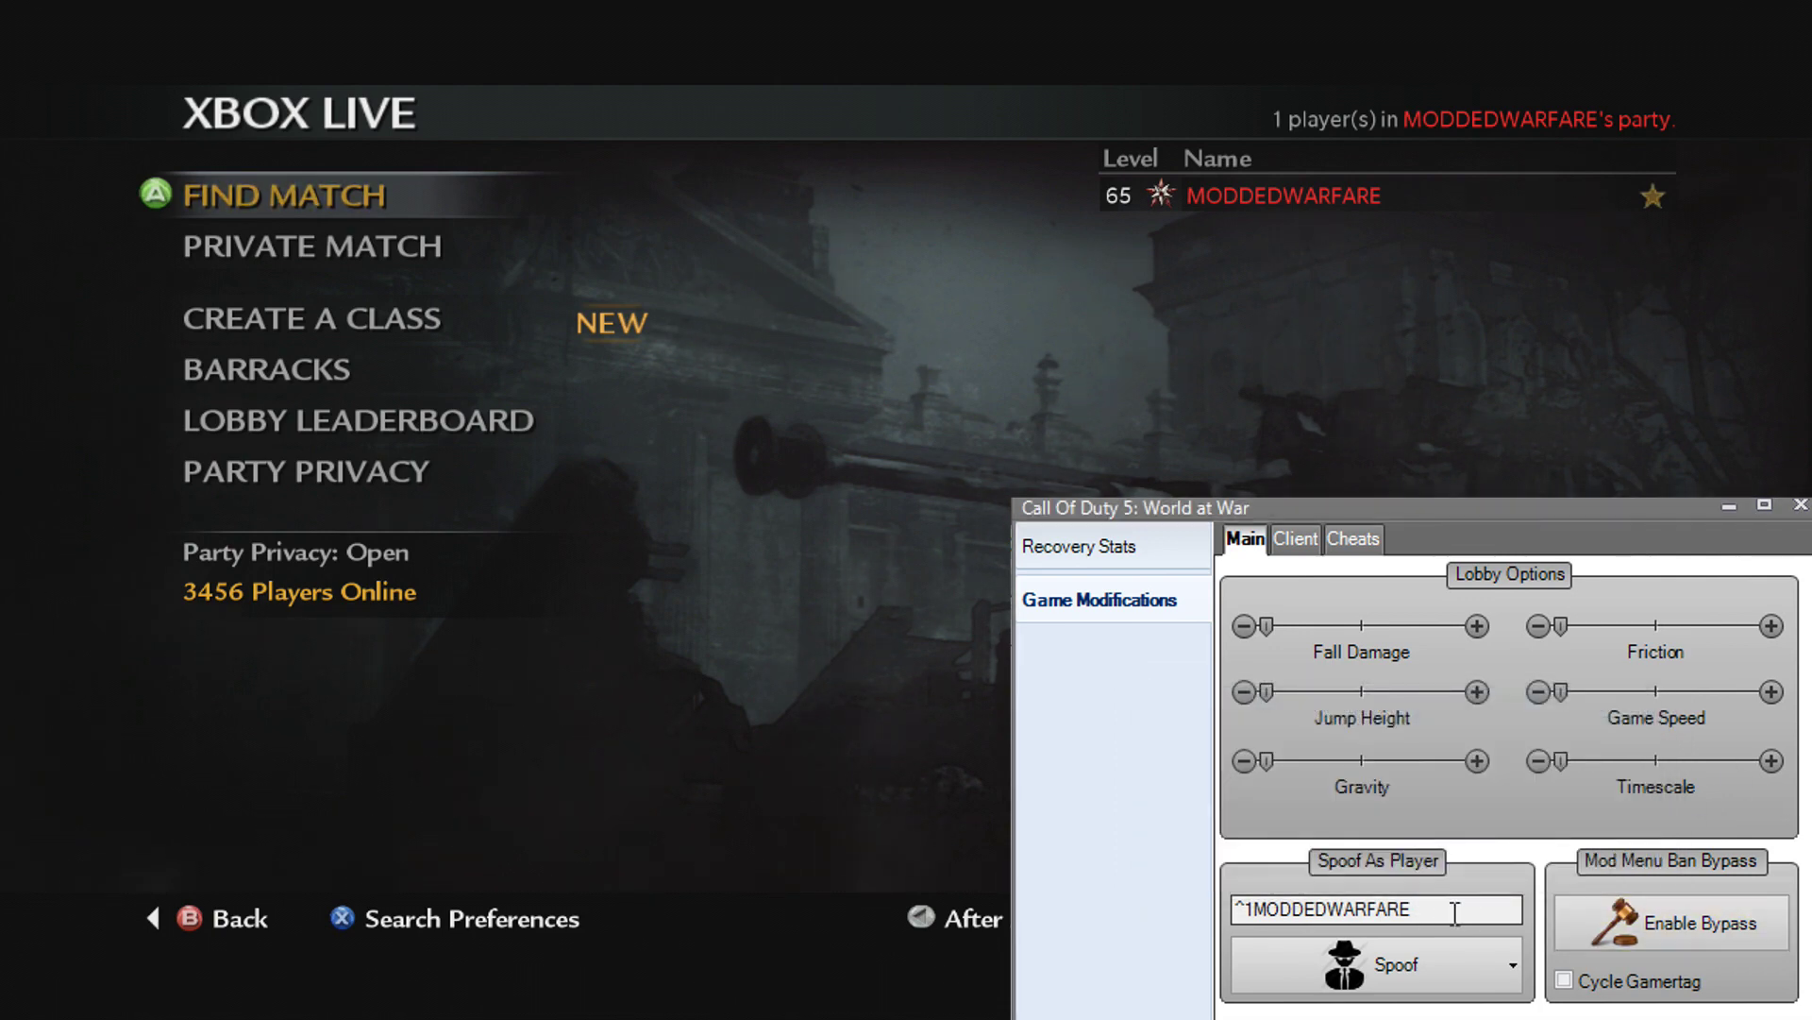
pyautogui.doubleClick(1447, 912)
pyautogui.write('F')
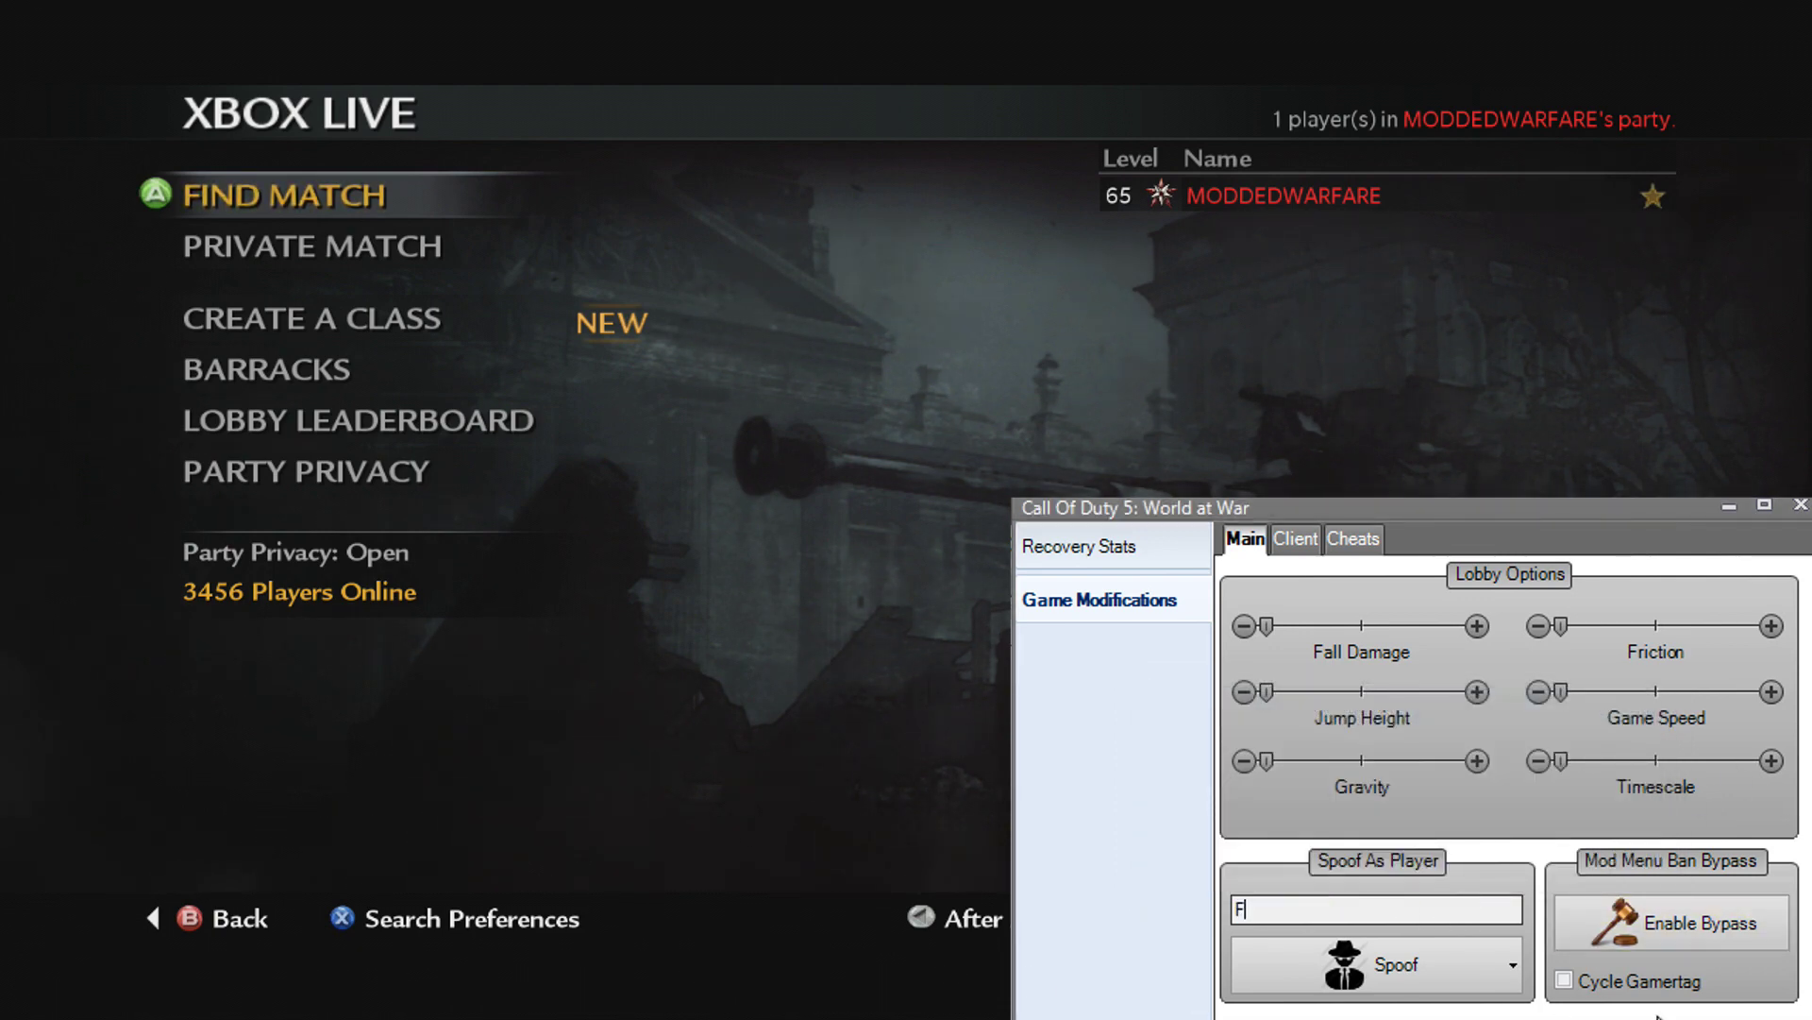
pyautogui.press('BackSpace')
pyautogui.write('Major')
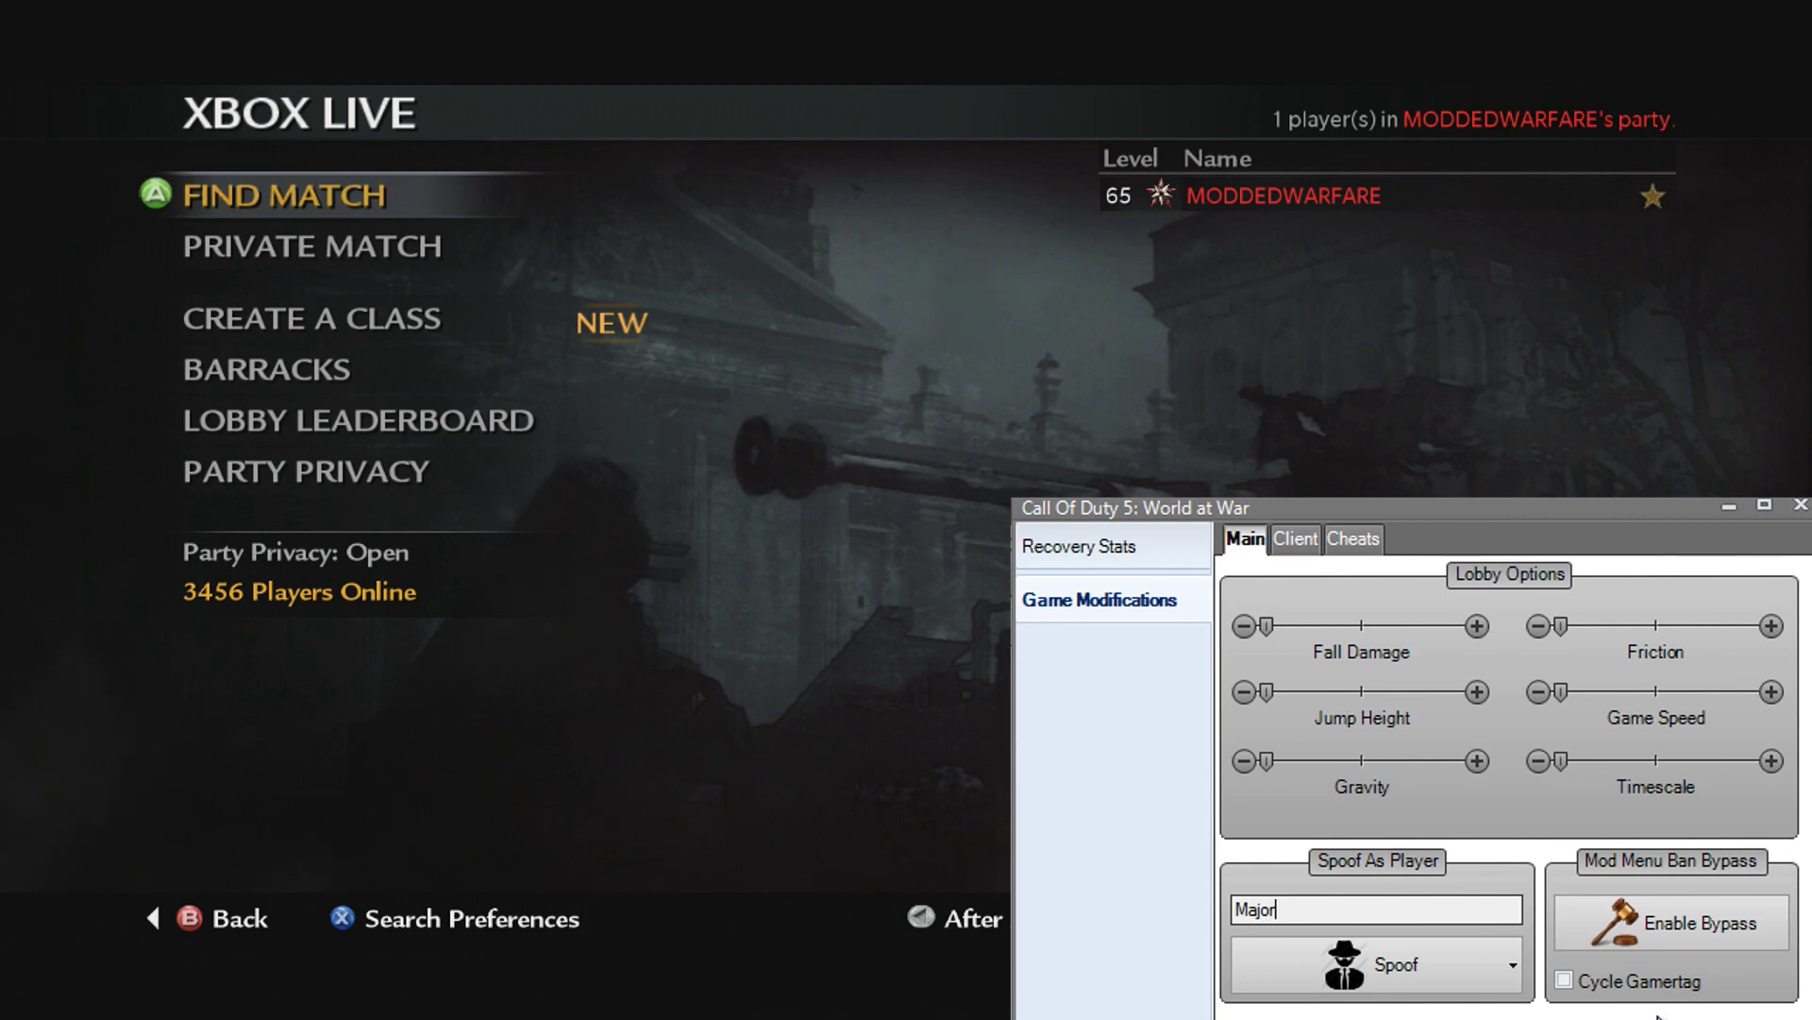
pyautogui.write(' Nelson')
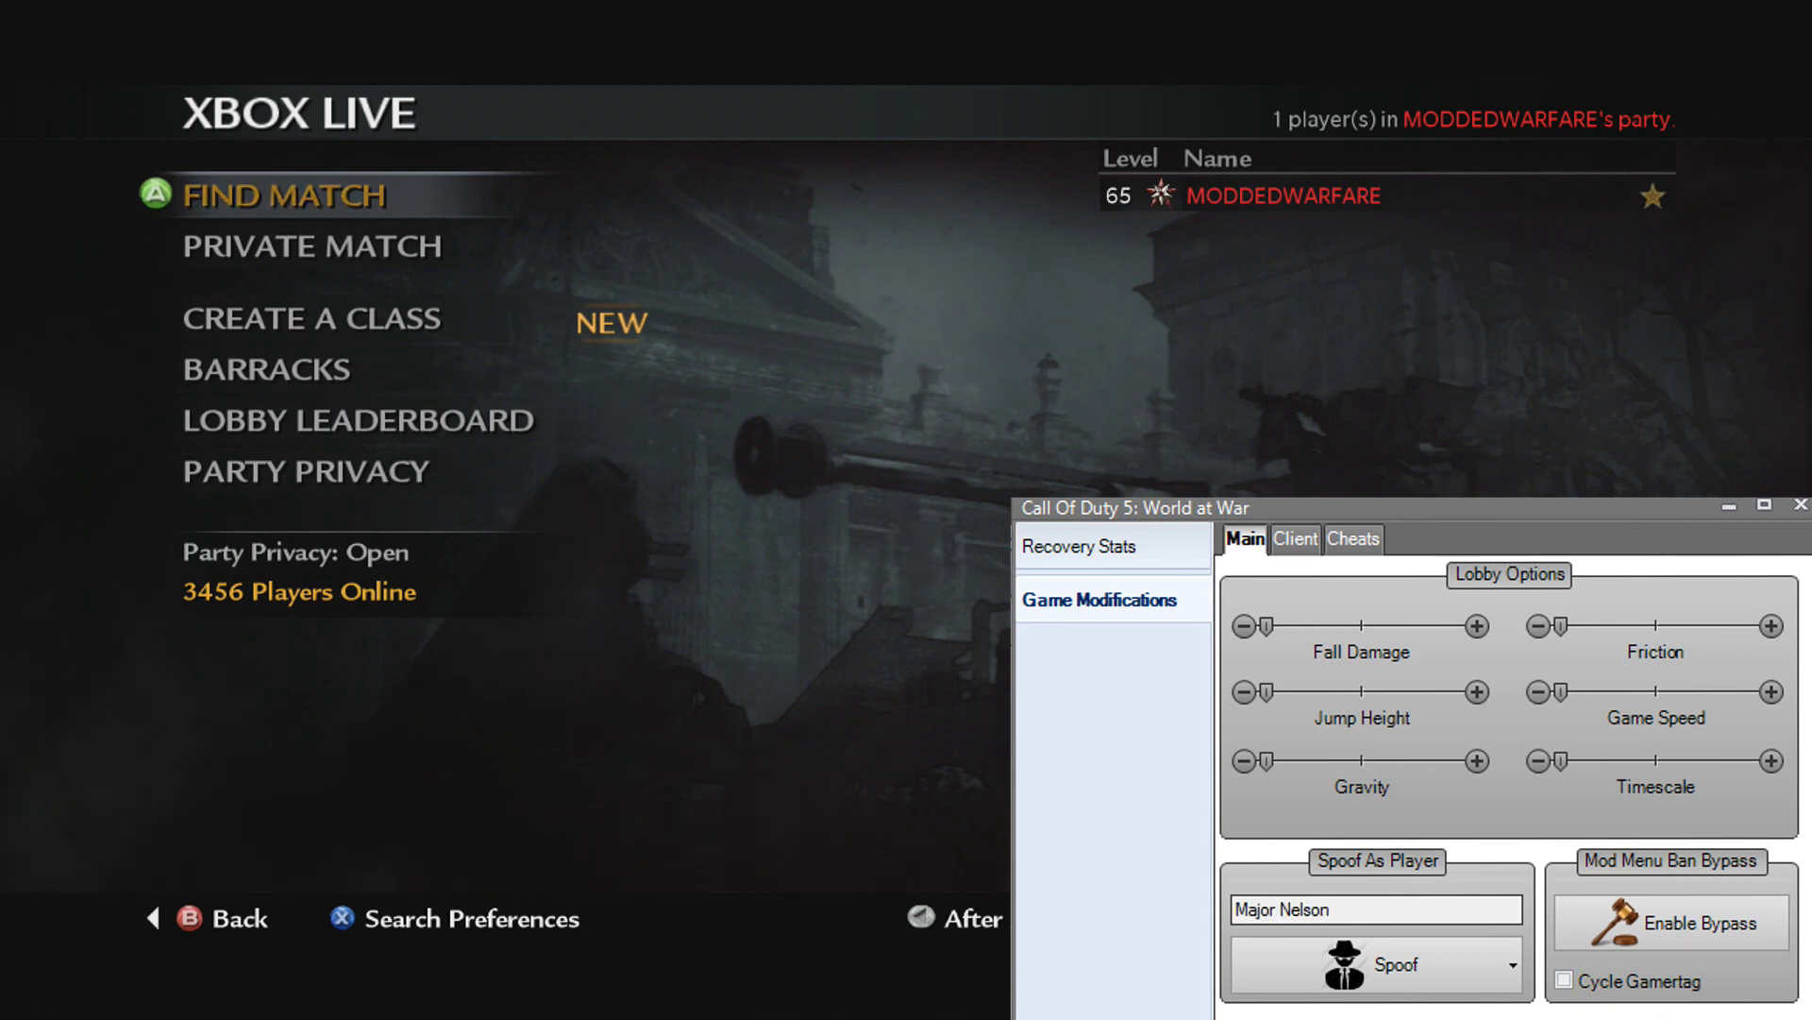
pyautogui.click(1343, 987)
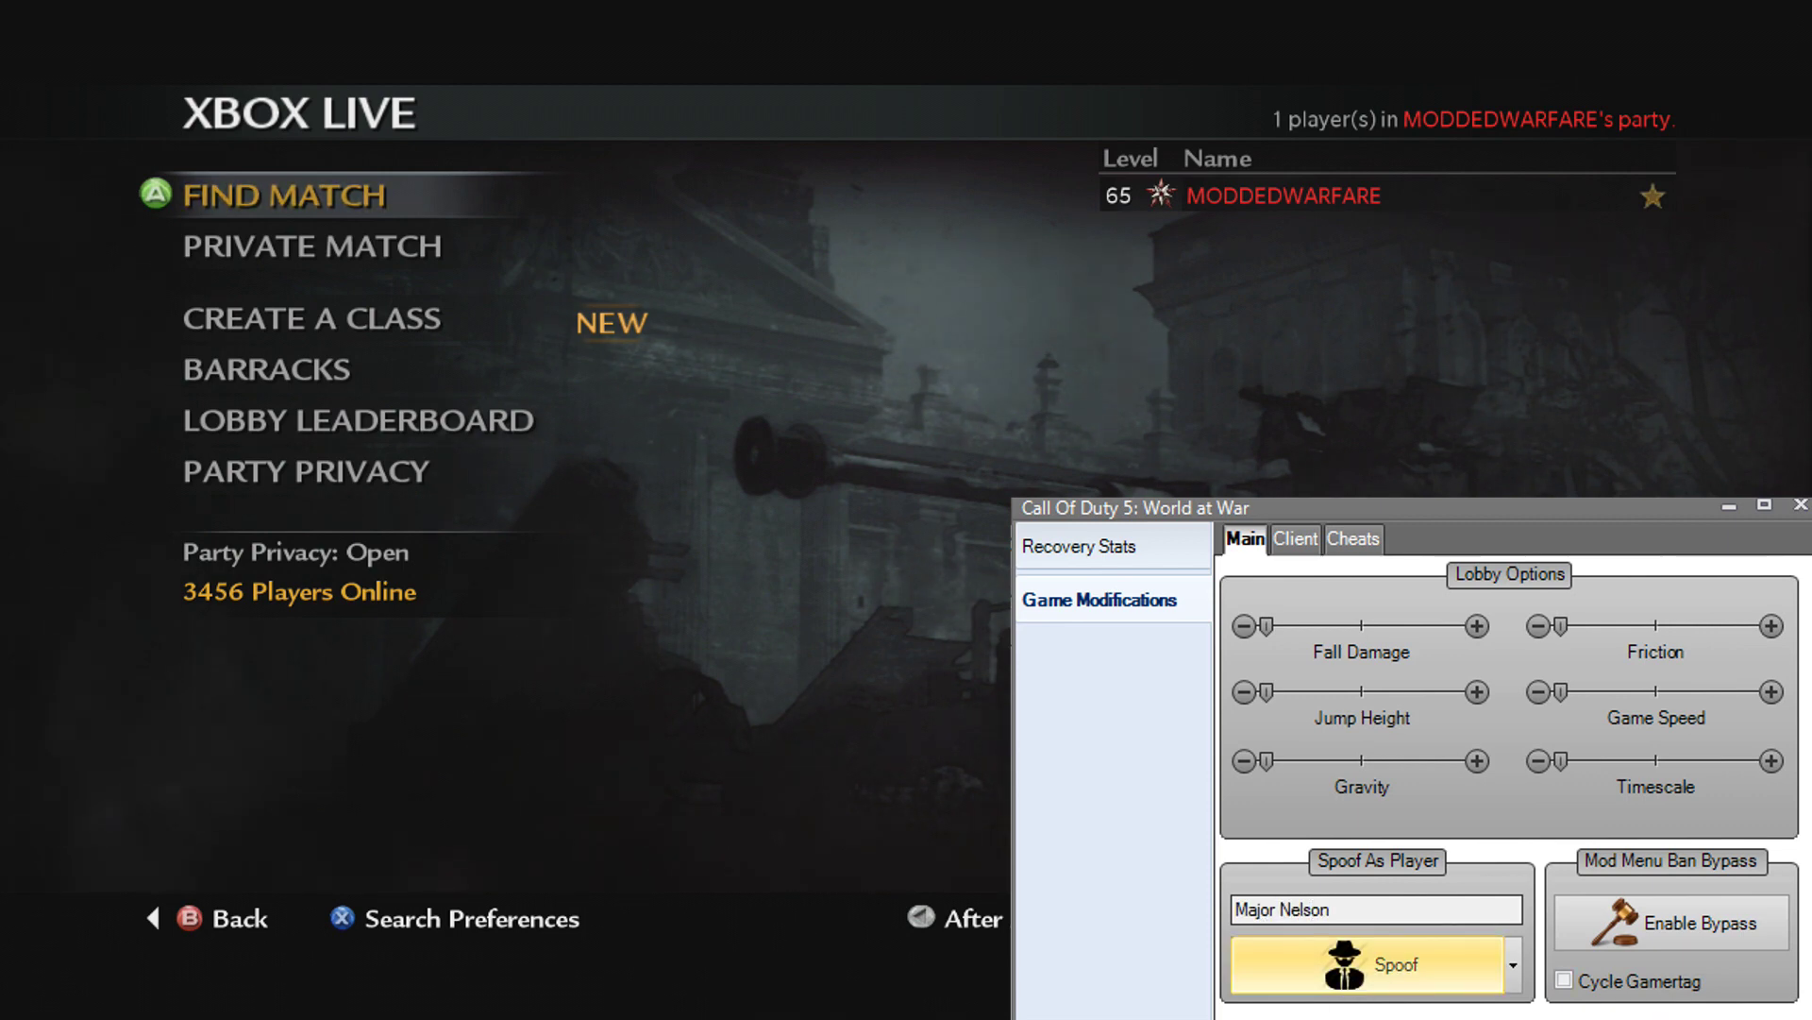
pyautogui.click(1424, 850)
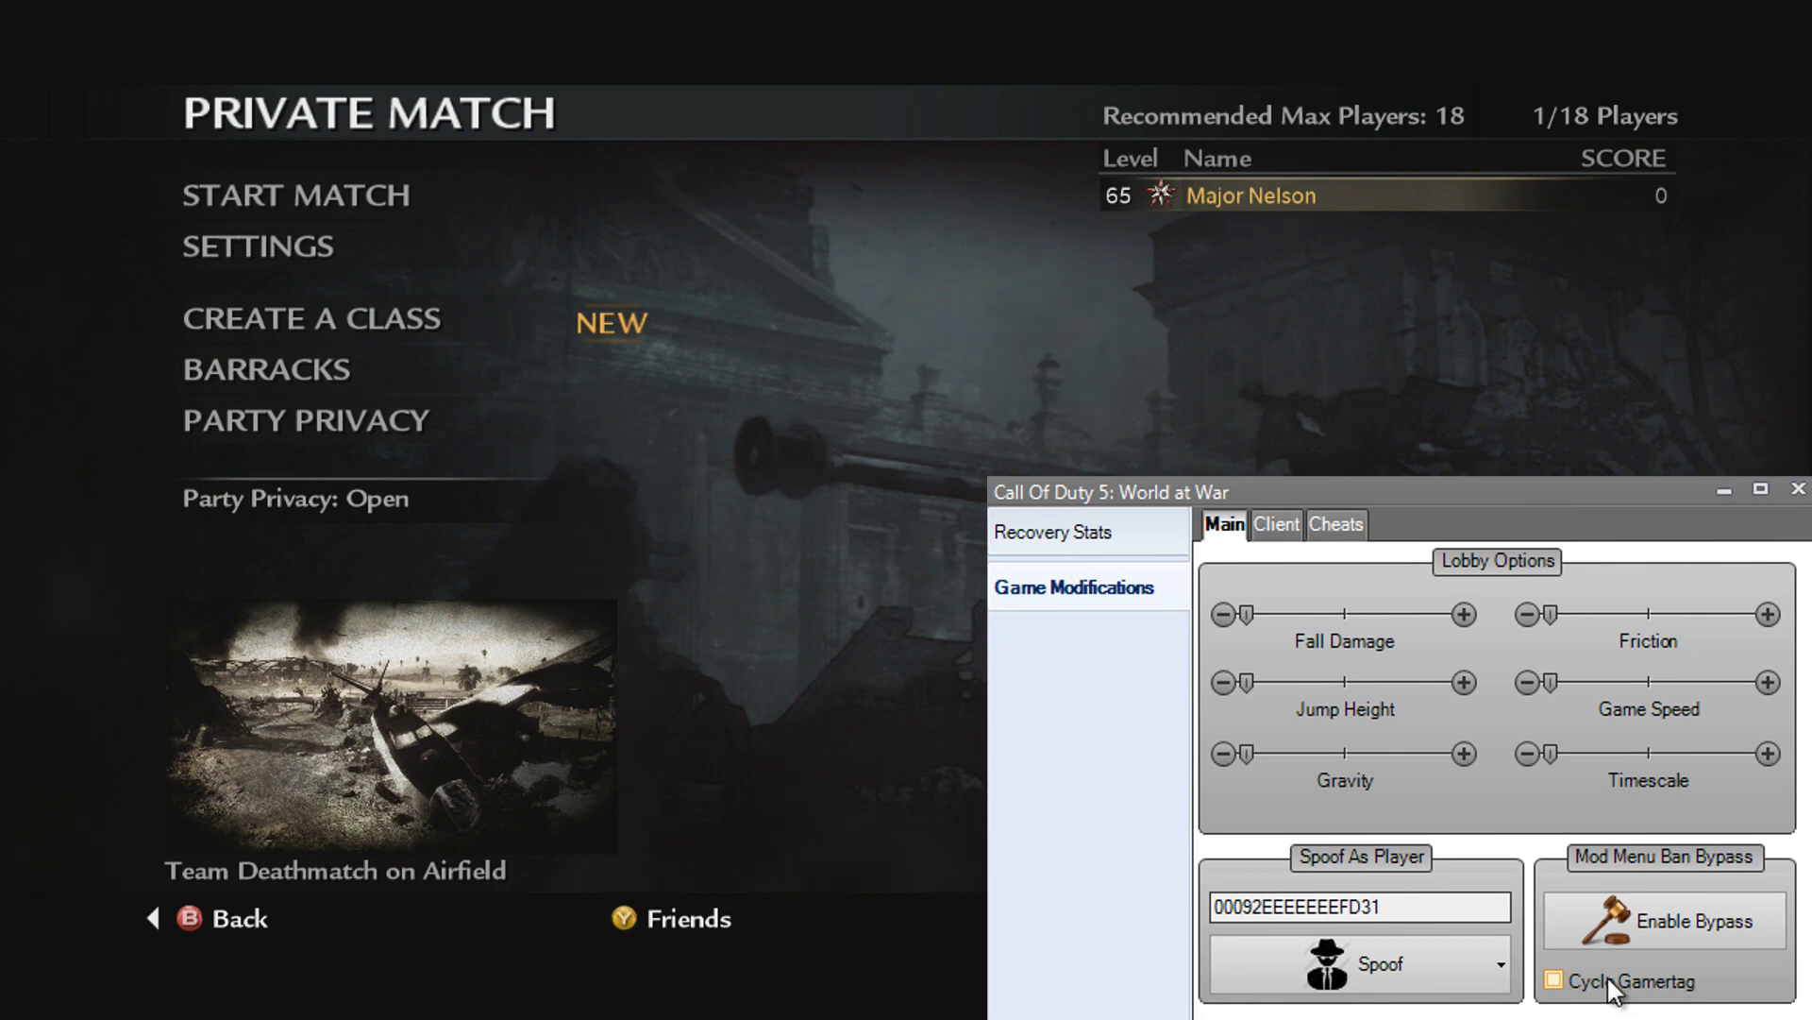
# Step: Enable the mod menu ban bypass and acknowledge the Ban Bypass Enabled message
pyautogui.click(1697, 893)
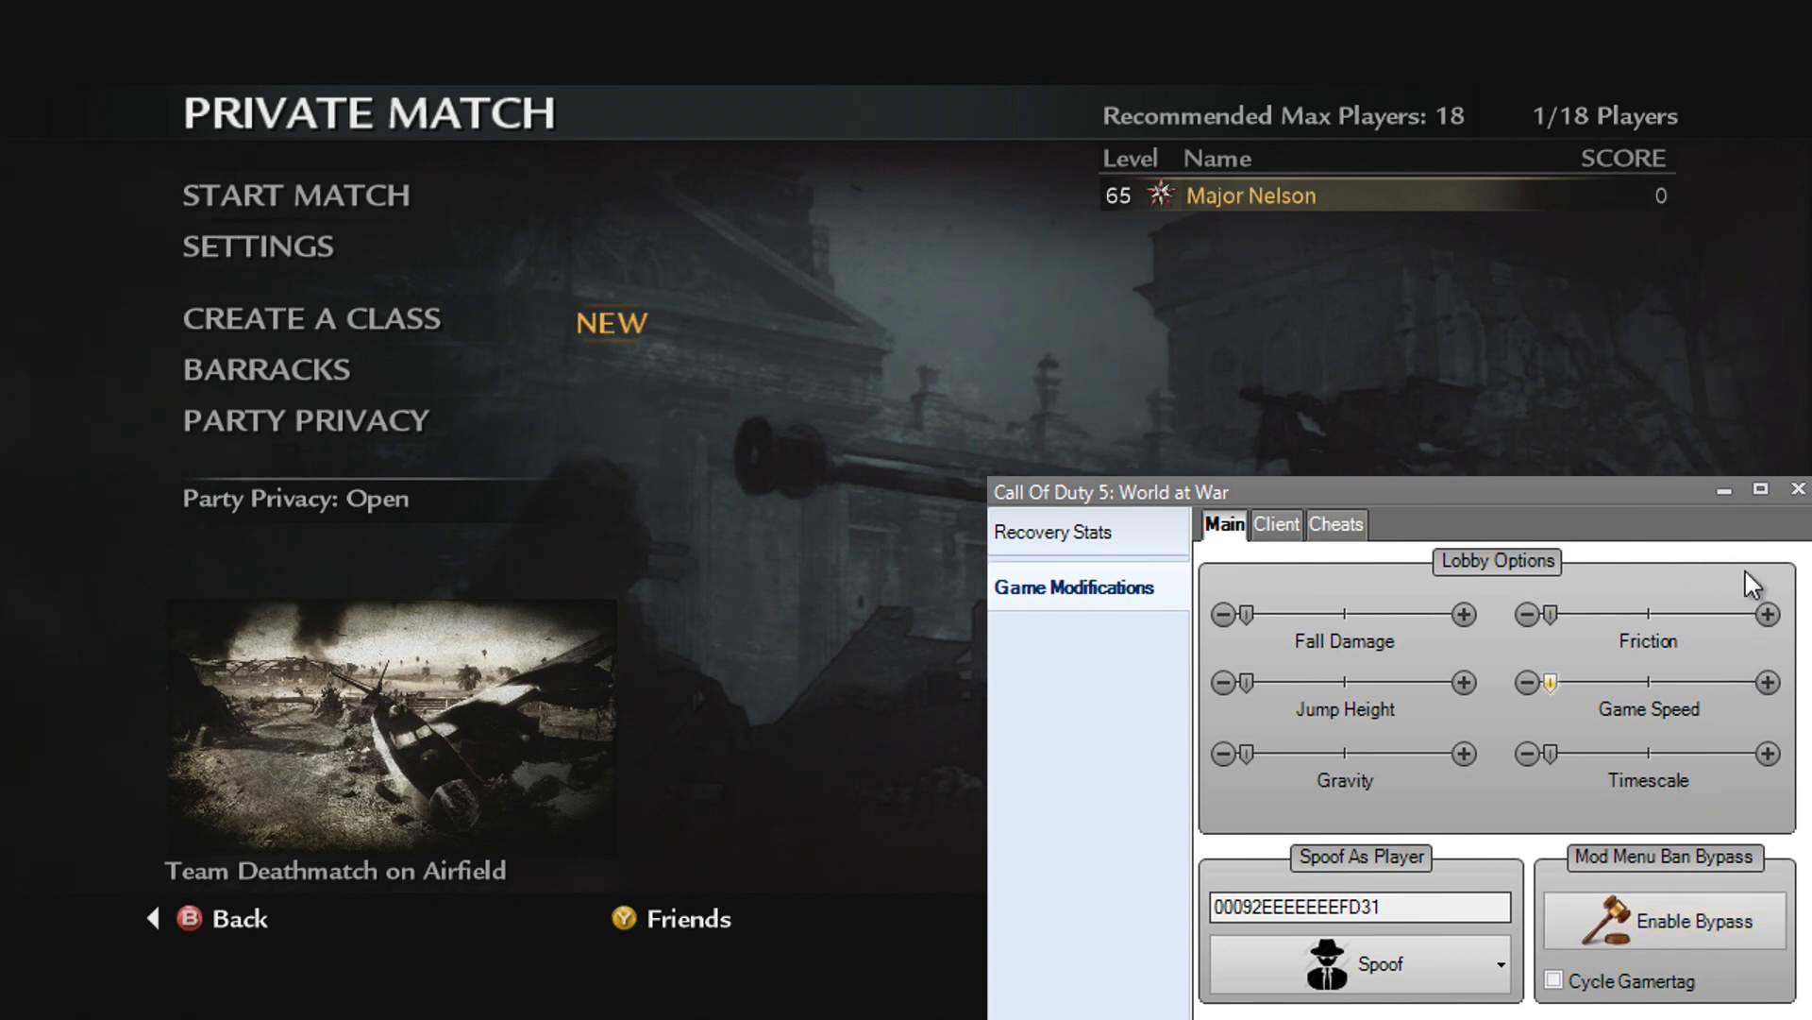
pyautogui.click(1679, 935)
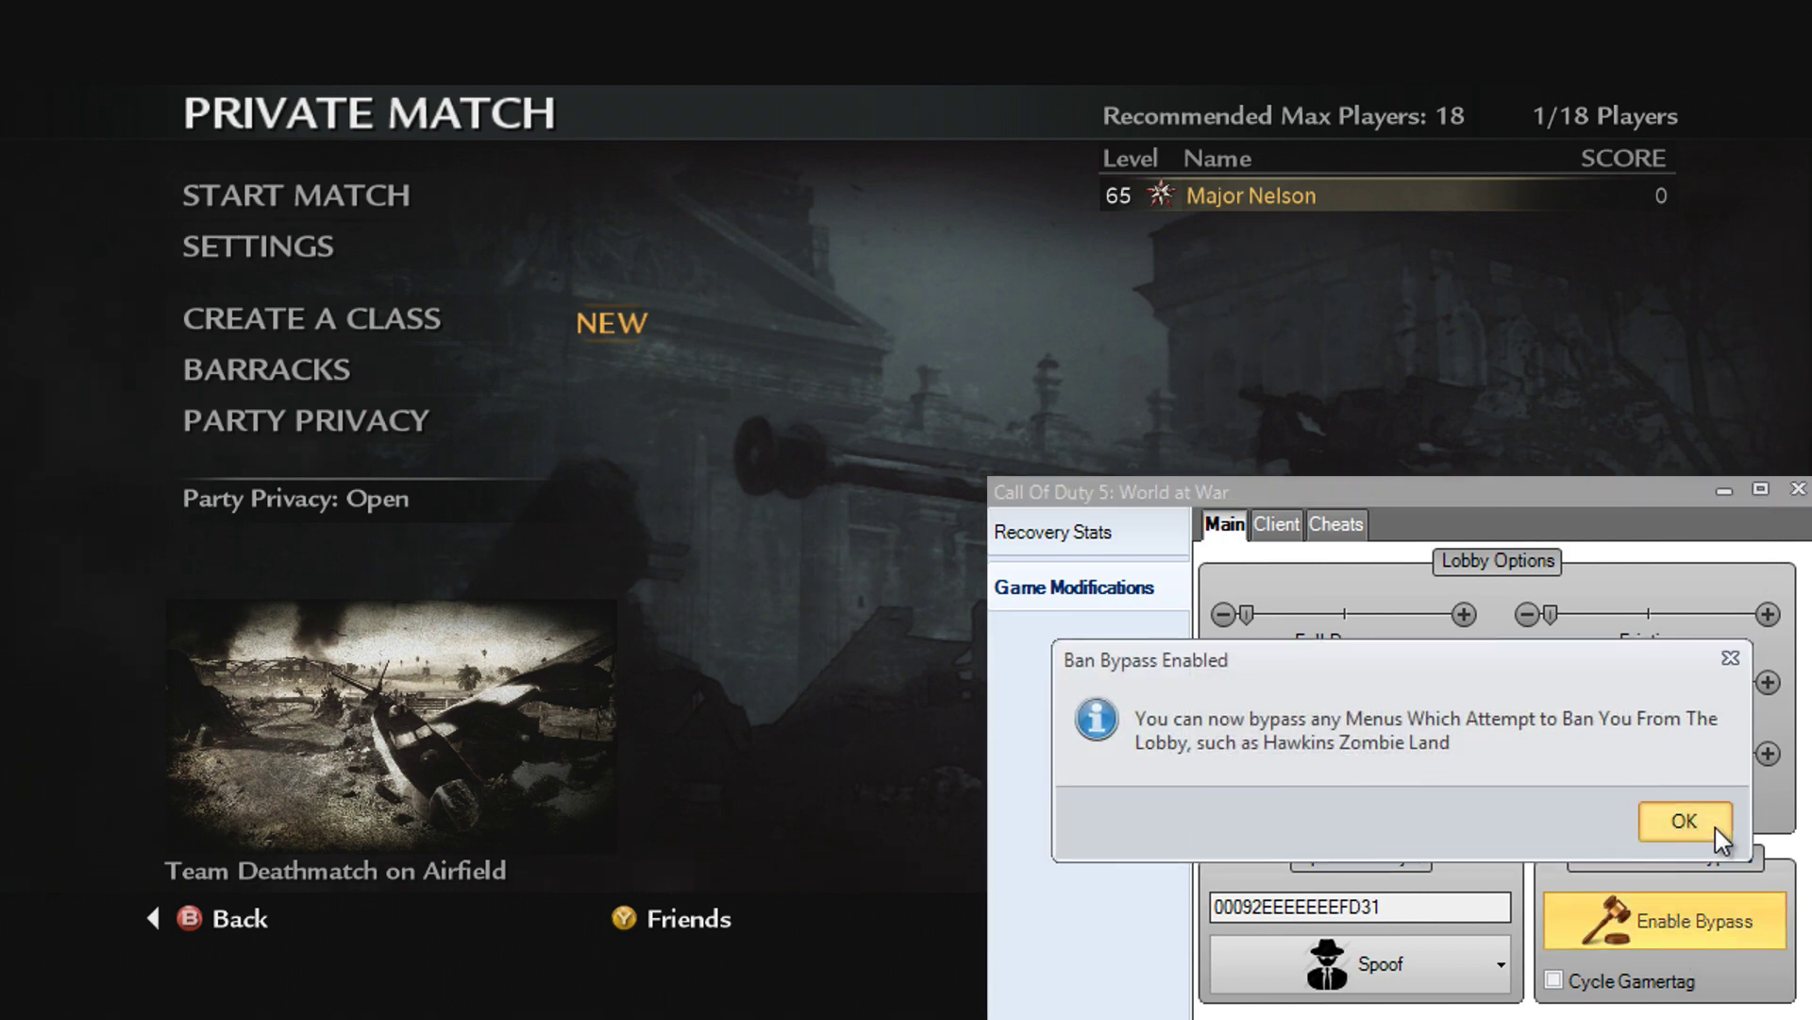
pyautogui.click(1714, 827)
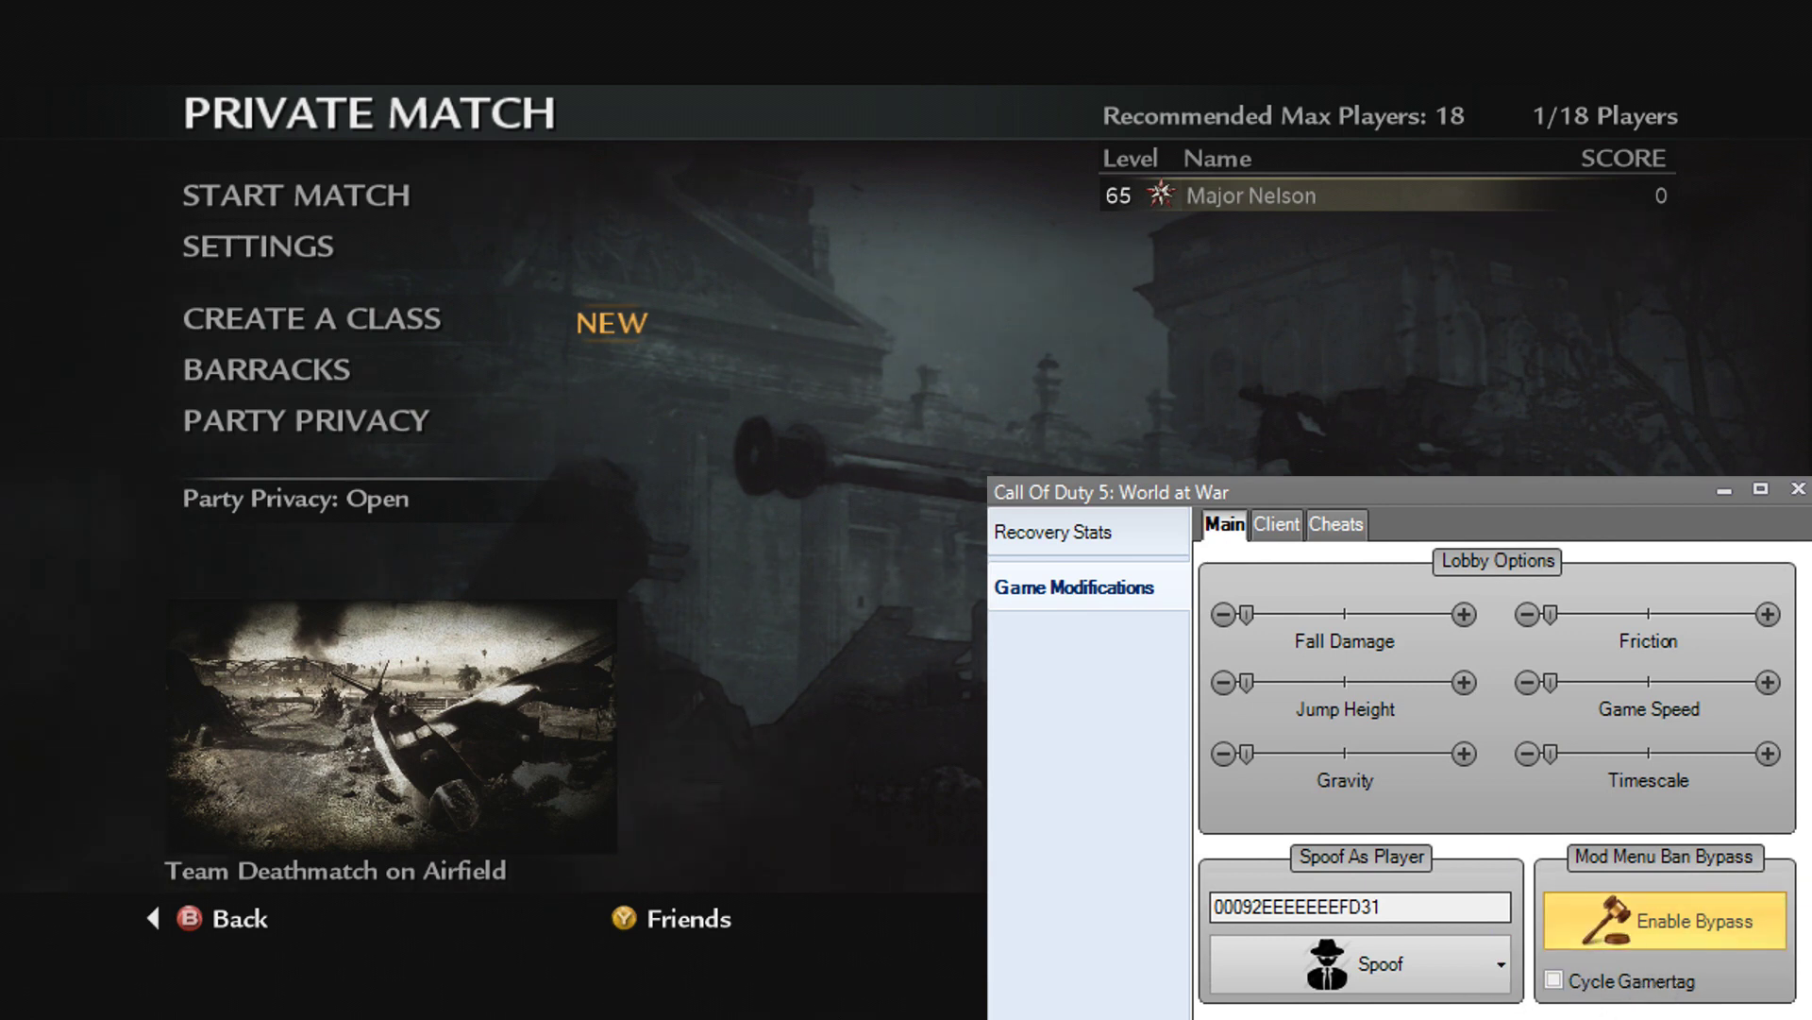
# Step: Turn Cycle Gamertag on for a short while, then switch it off
pyautogui.click(1562, 991)
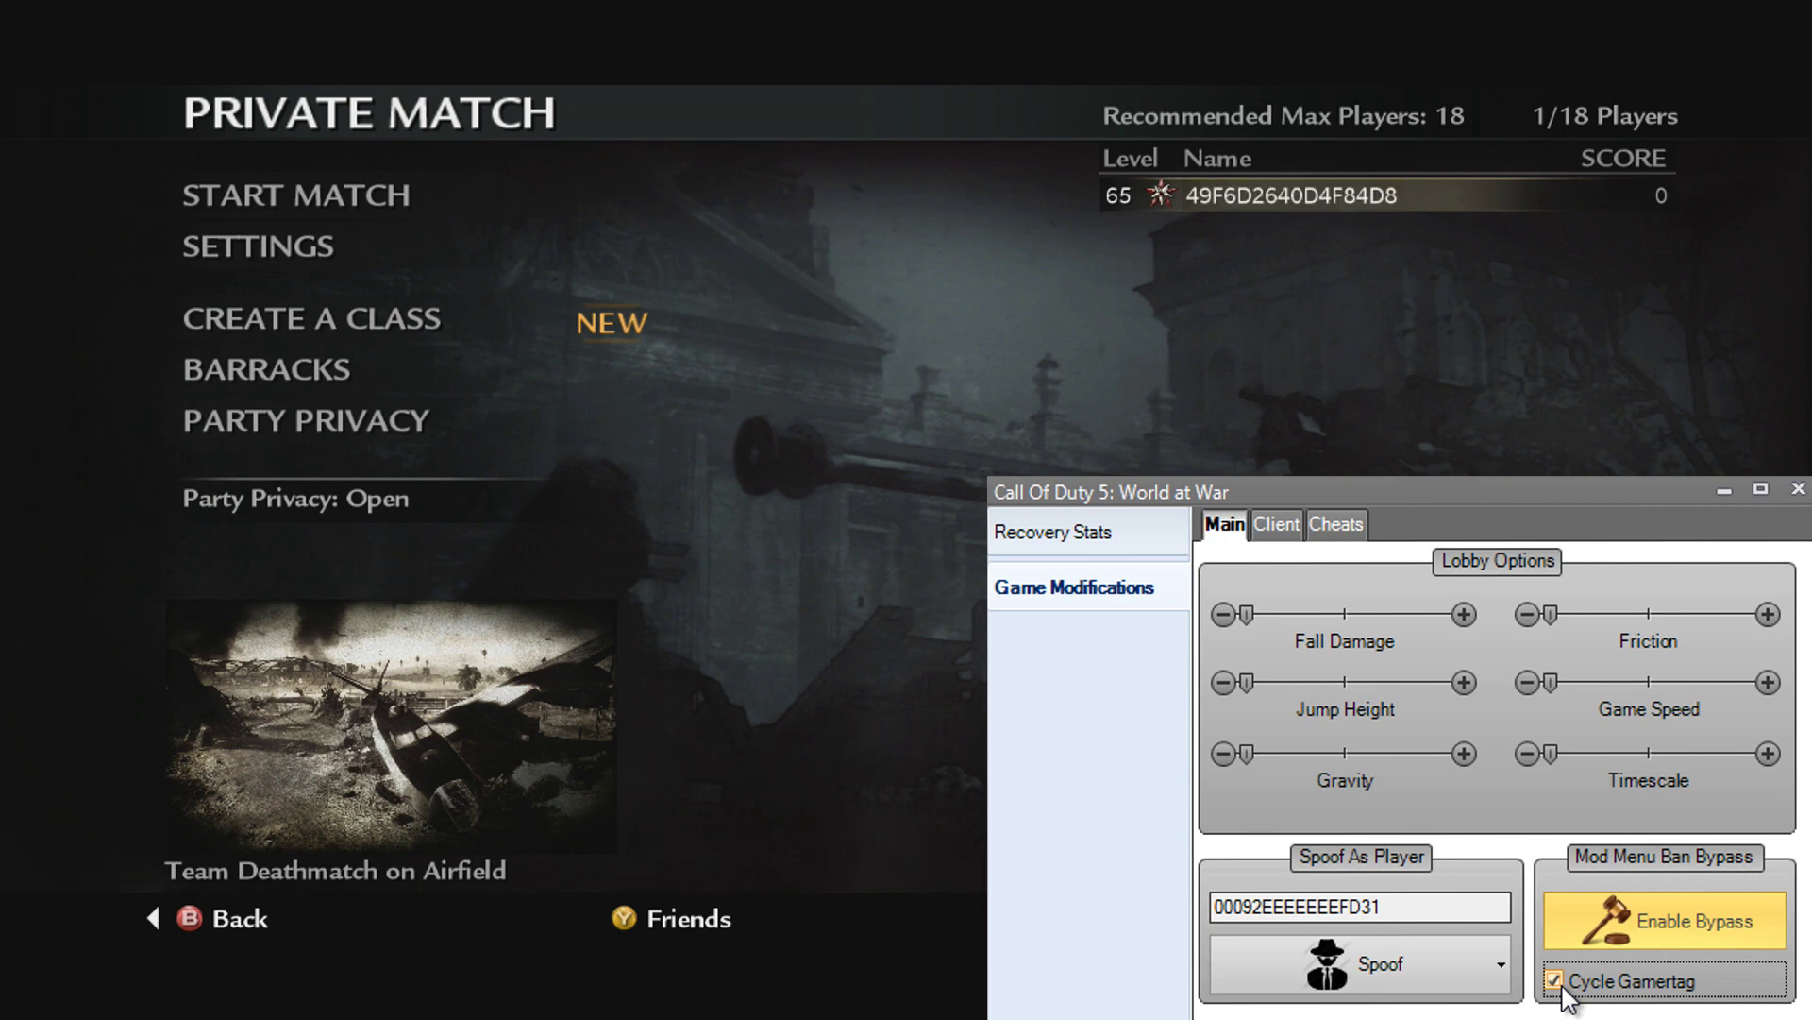
pyautogui.click(1633, 977)
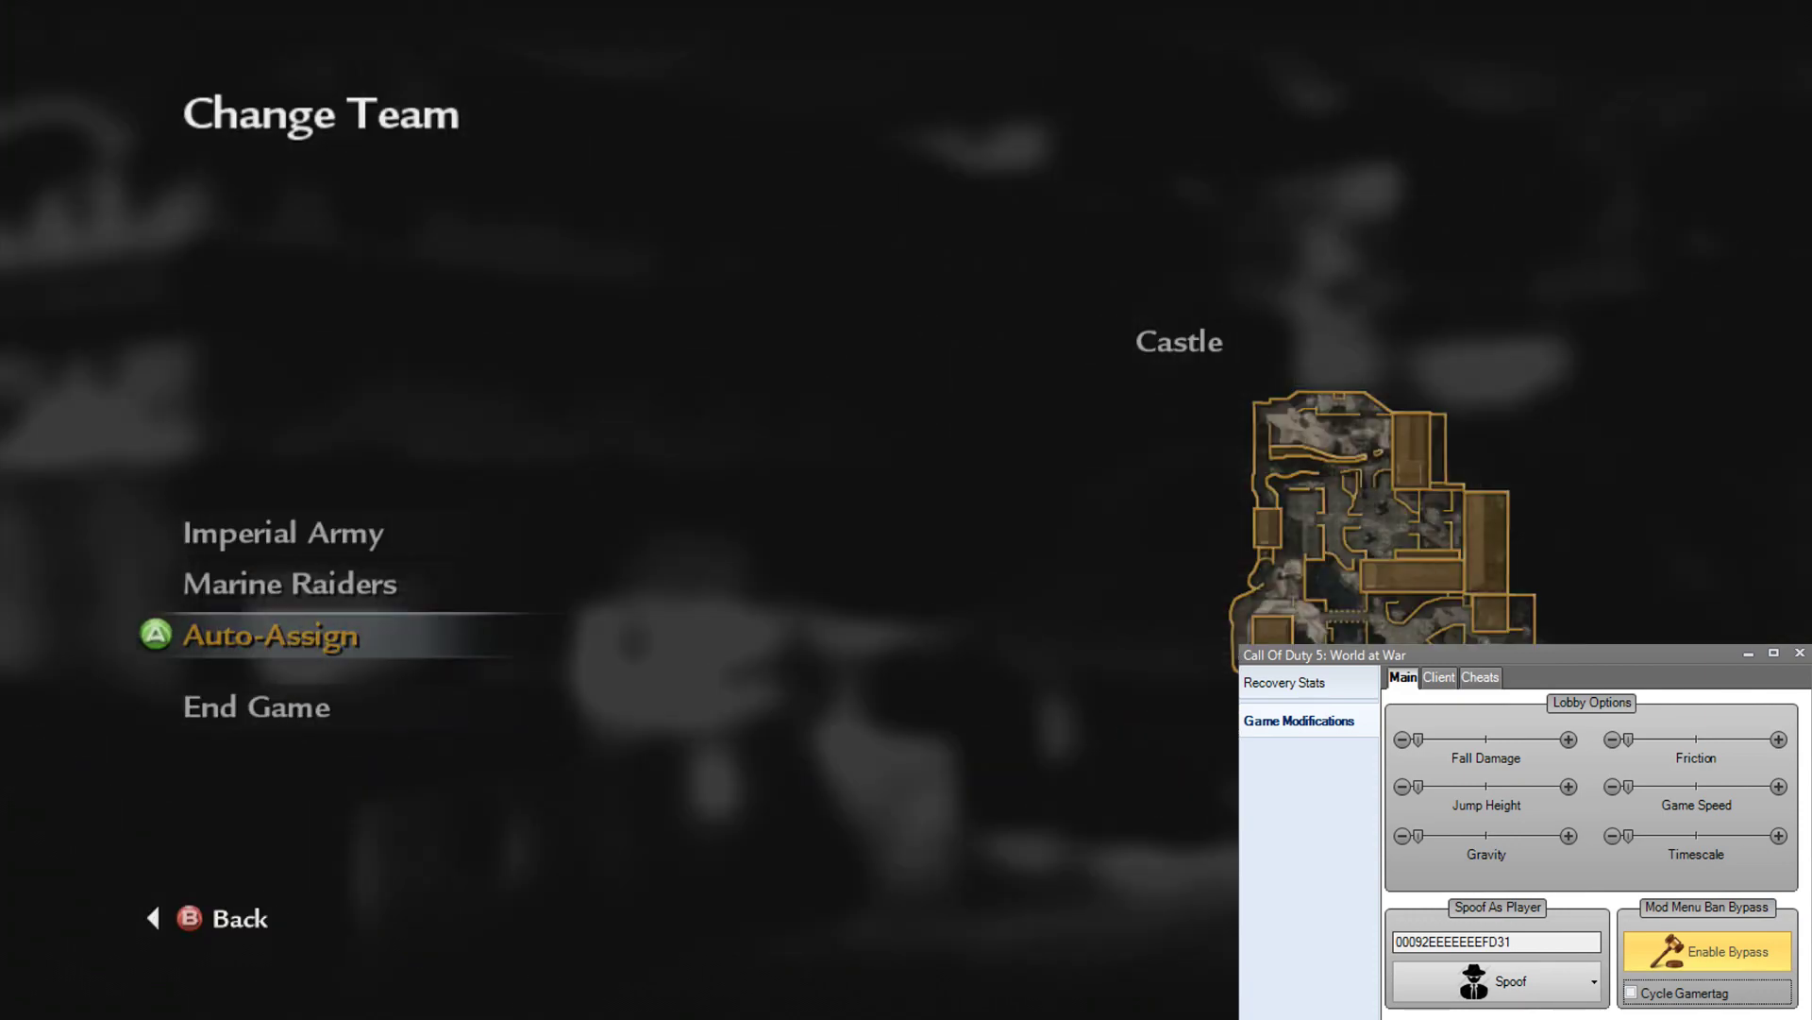
# Step: Auto-assign to a team and join the live Castle match
pyautogui.press('Return')
pyautogui.press('Return')
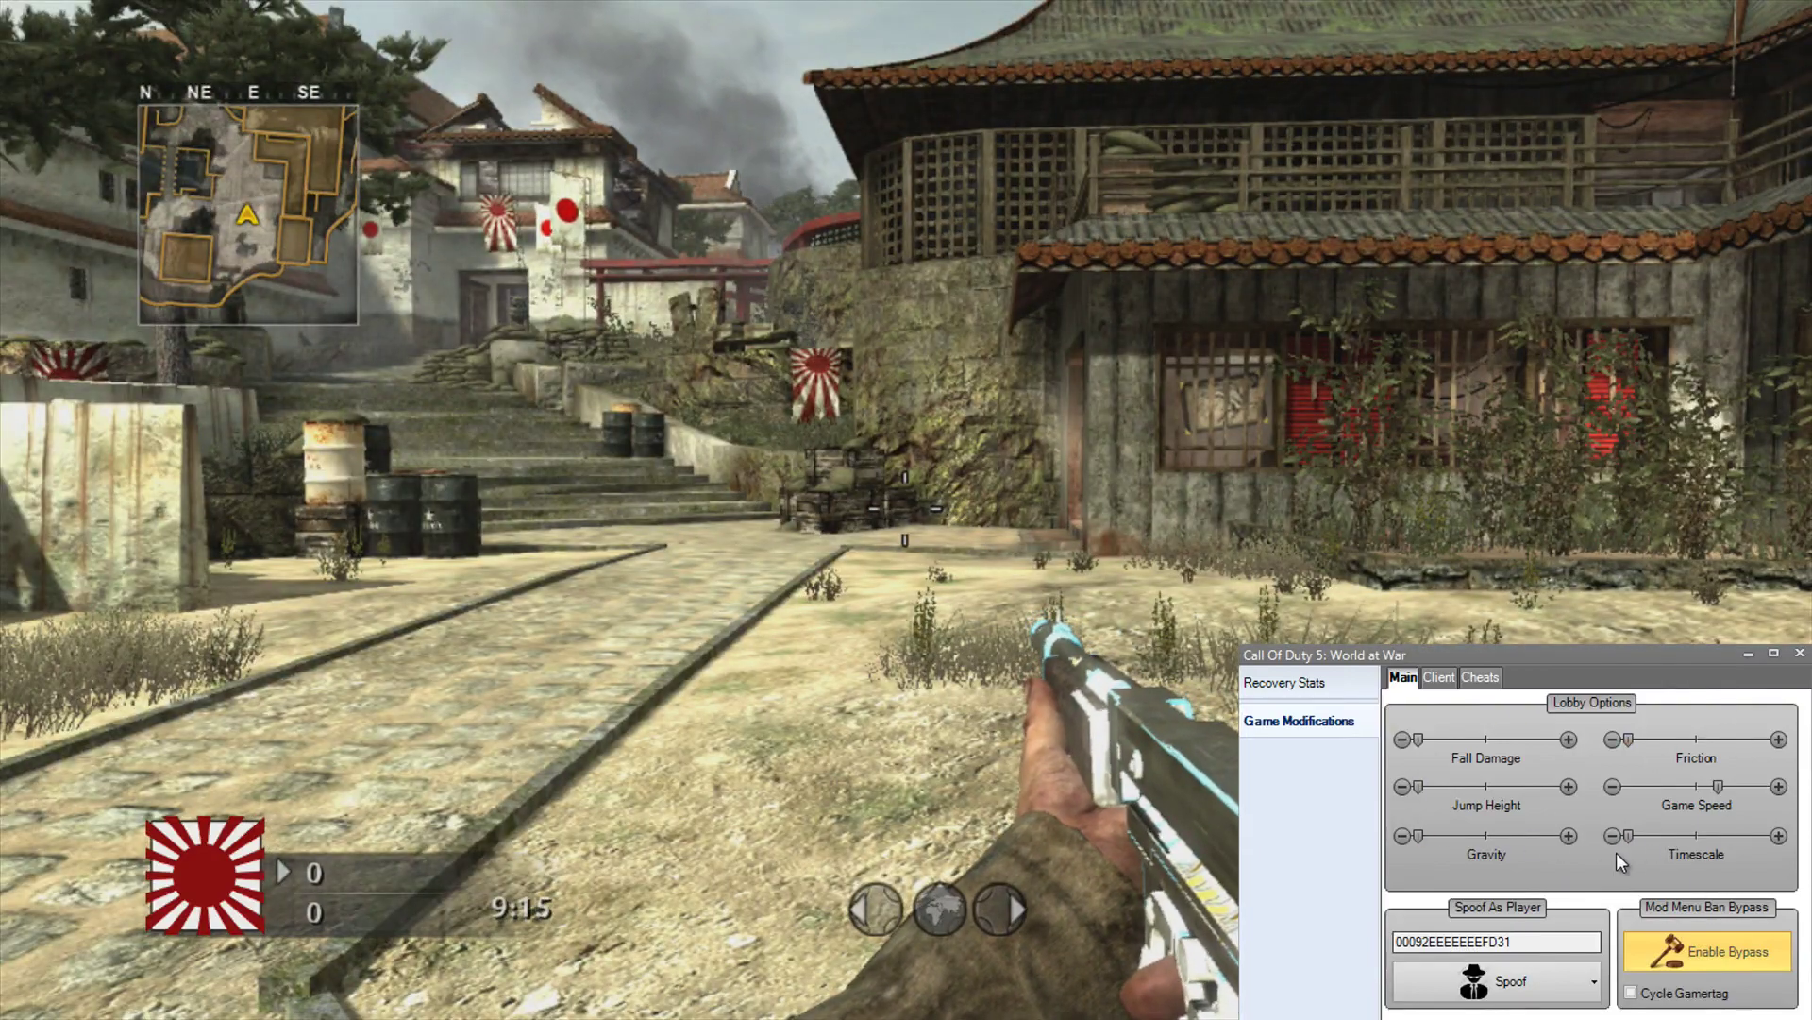
# Step: Reset gravity to its lowest, raise fall damage to maximum, and increase friction
pyautogui.moveTo(1418, 831); pyautogui.dragTo(1513, 835)
pyautogui.click(1405, 835)
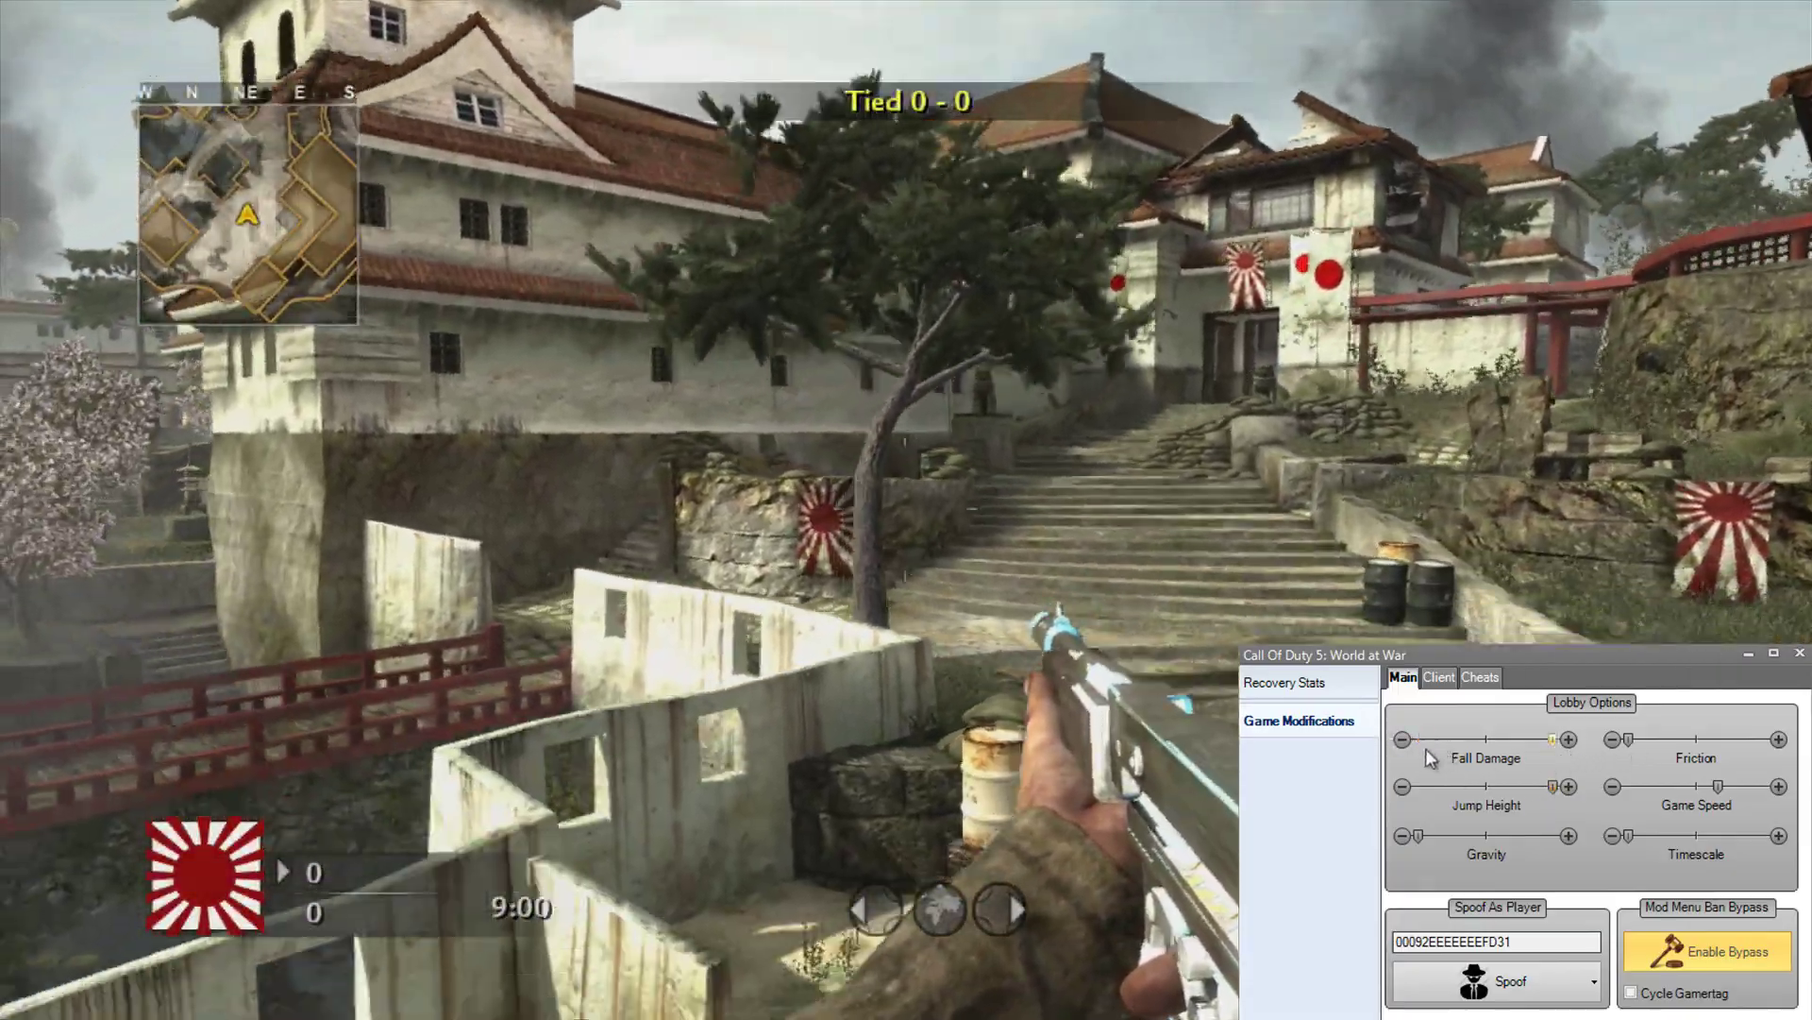
pyautogui.moveTo(1424, 746); pyautogui.dragTo(1553, 741)
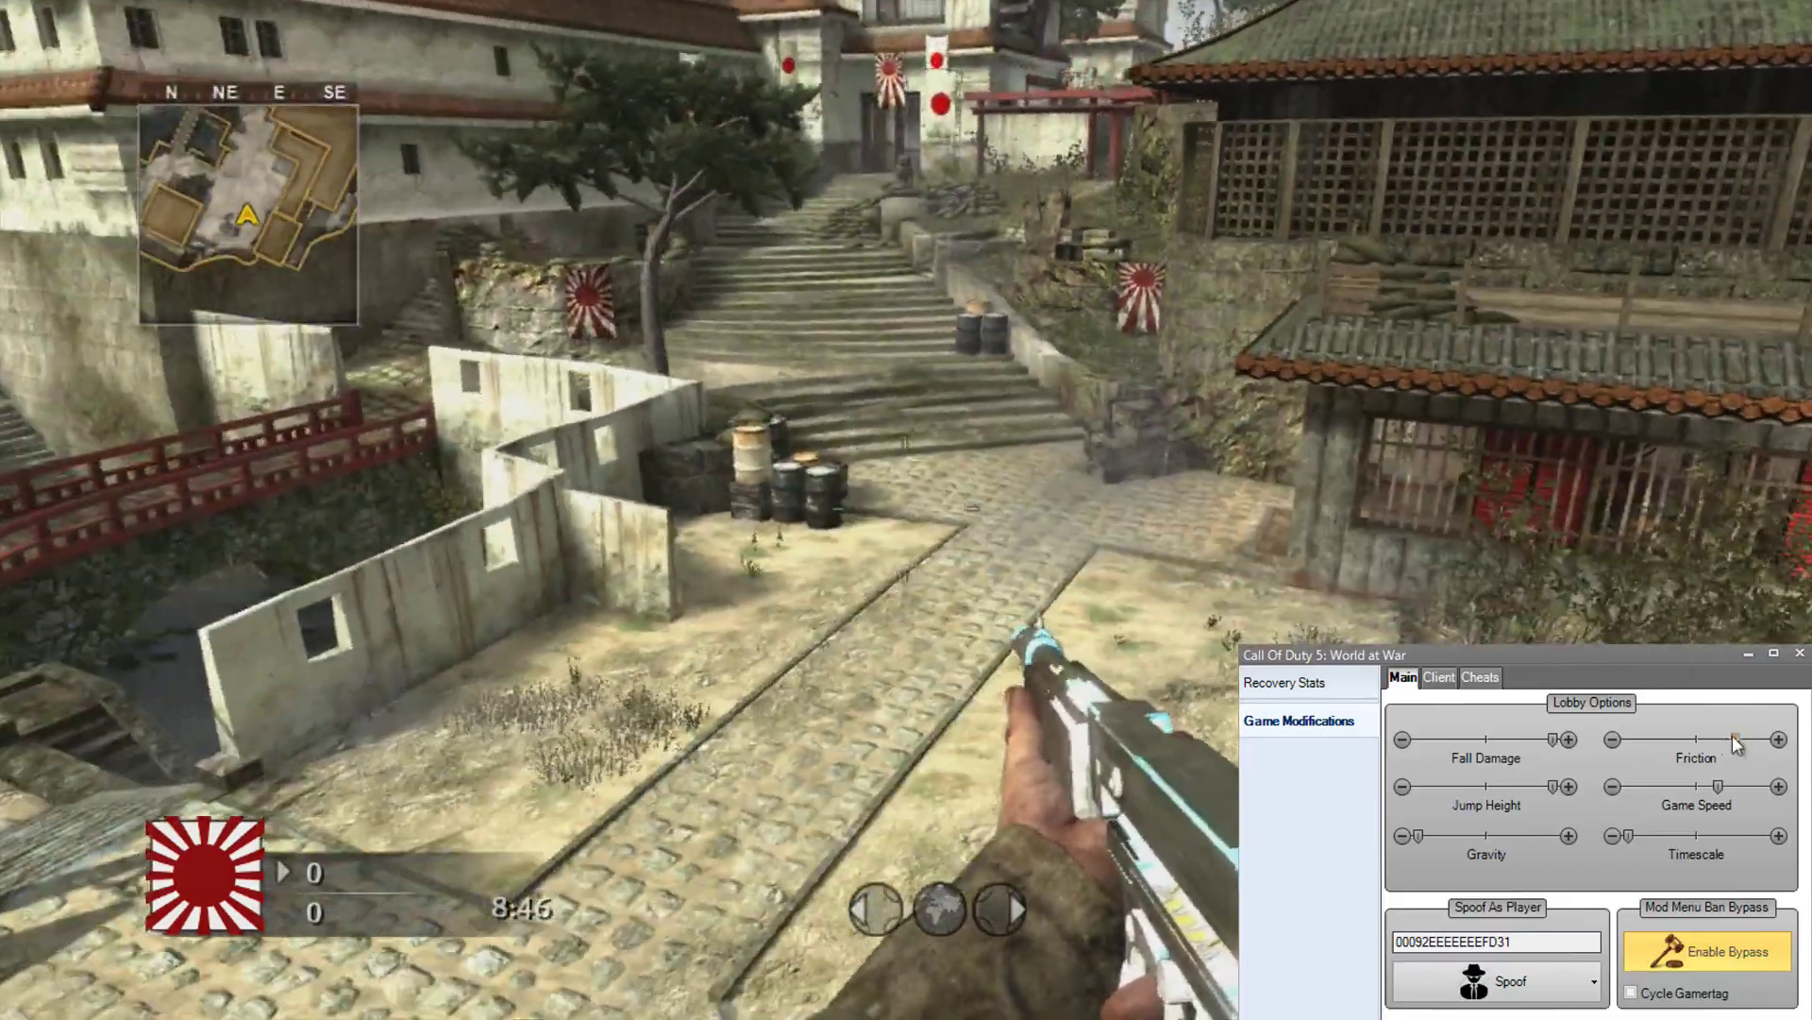
pyautogui.click(1630, 742)
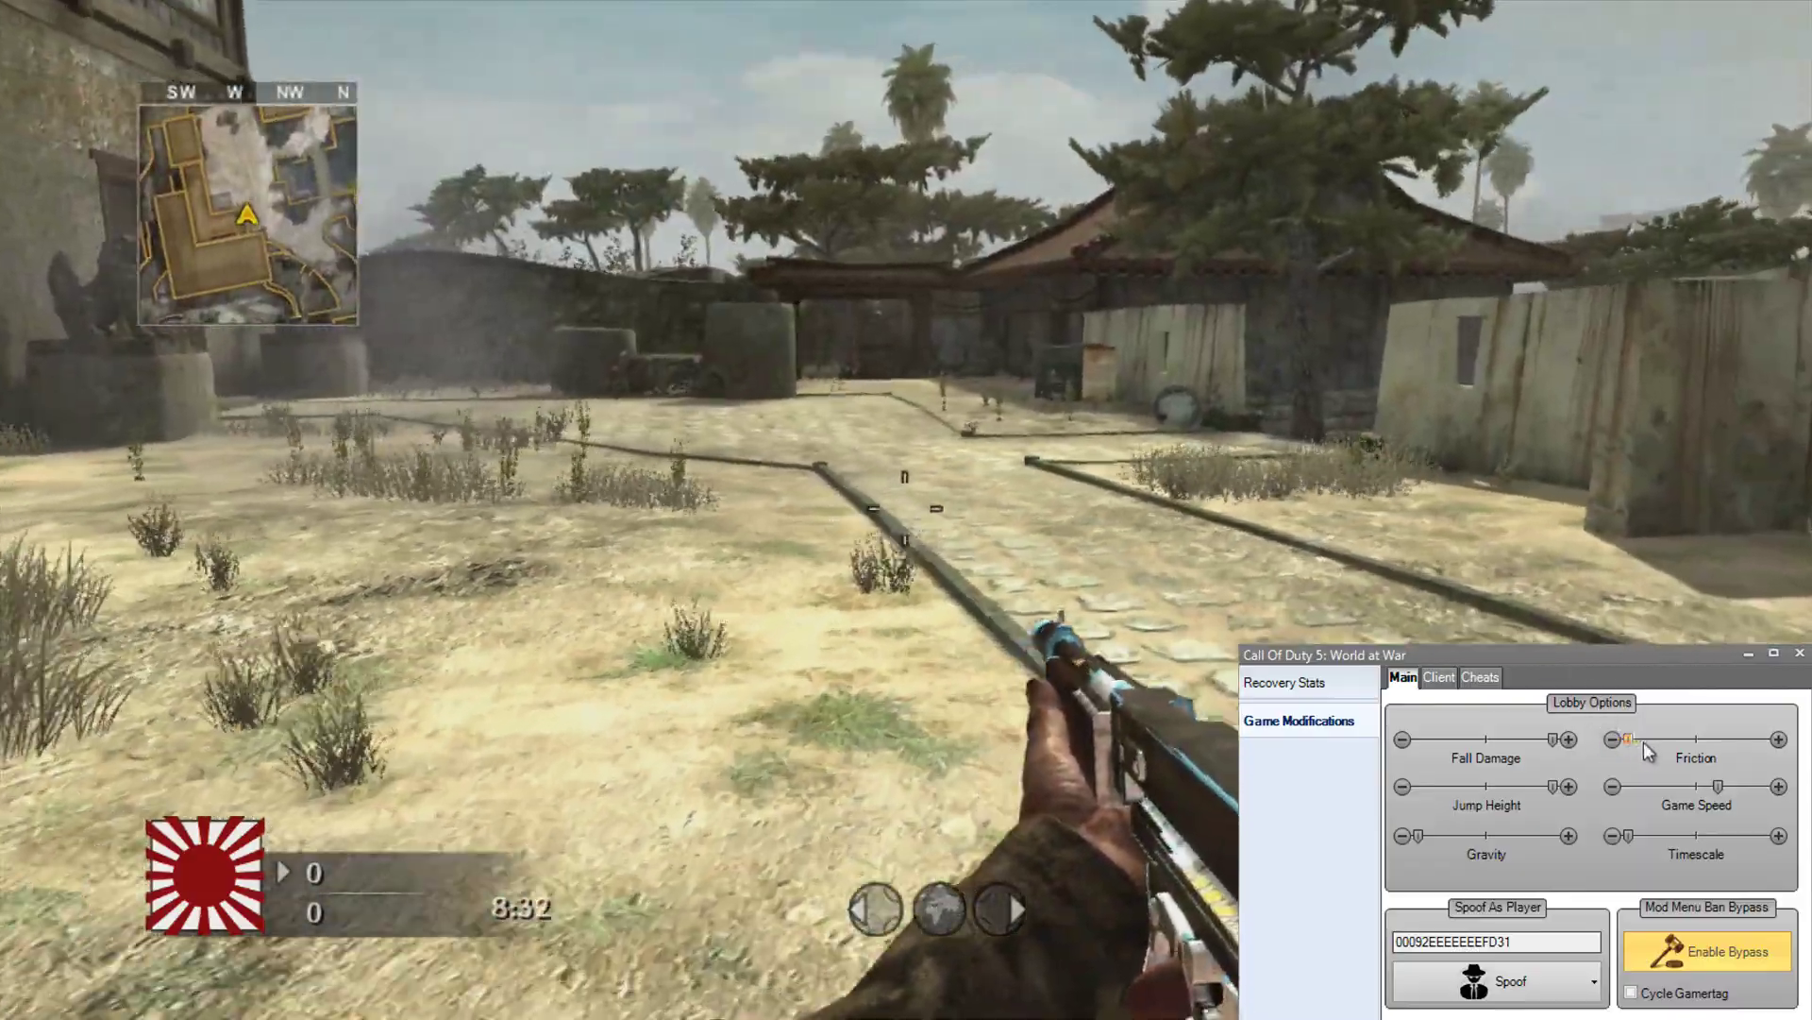
pyautogui.moveTo(1645, 740); pyautogui.dragTo(1671, 741)
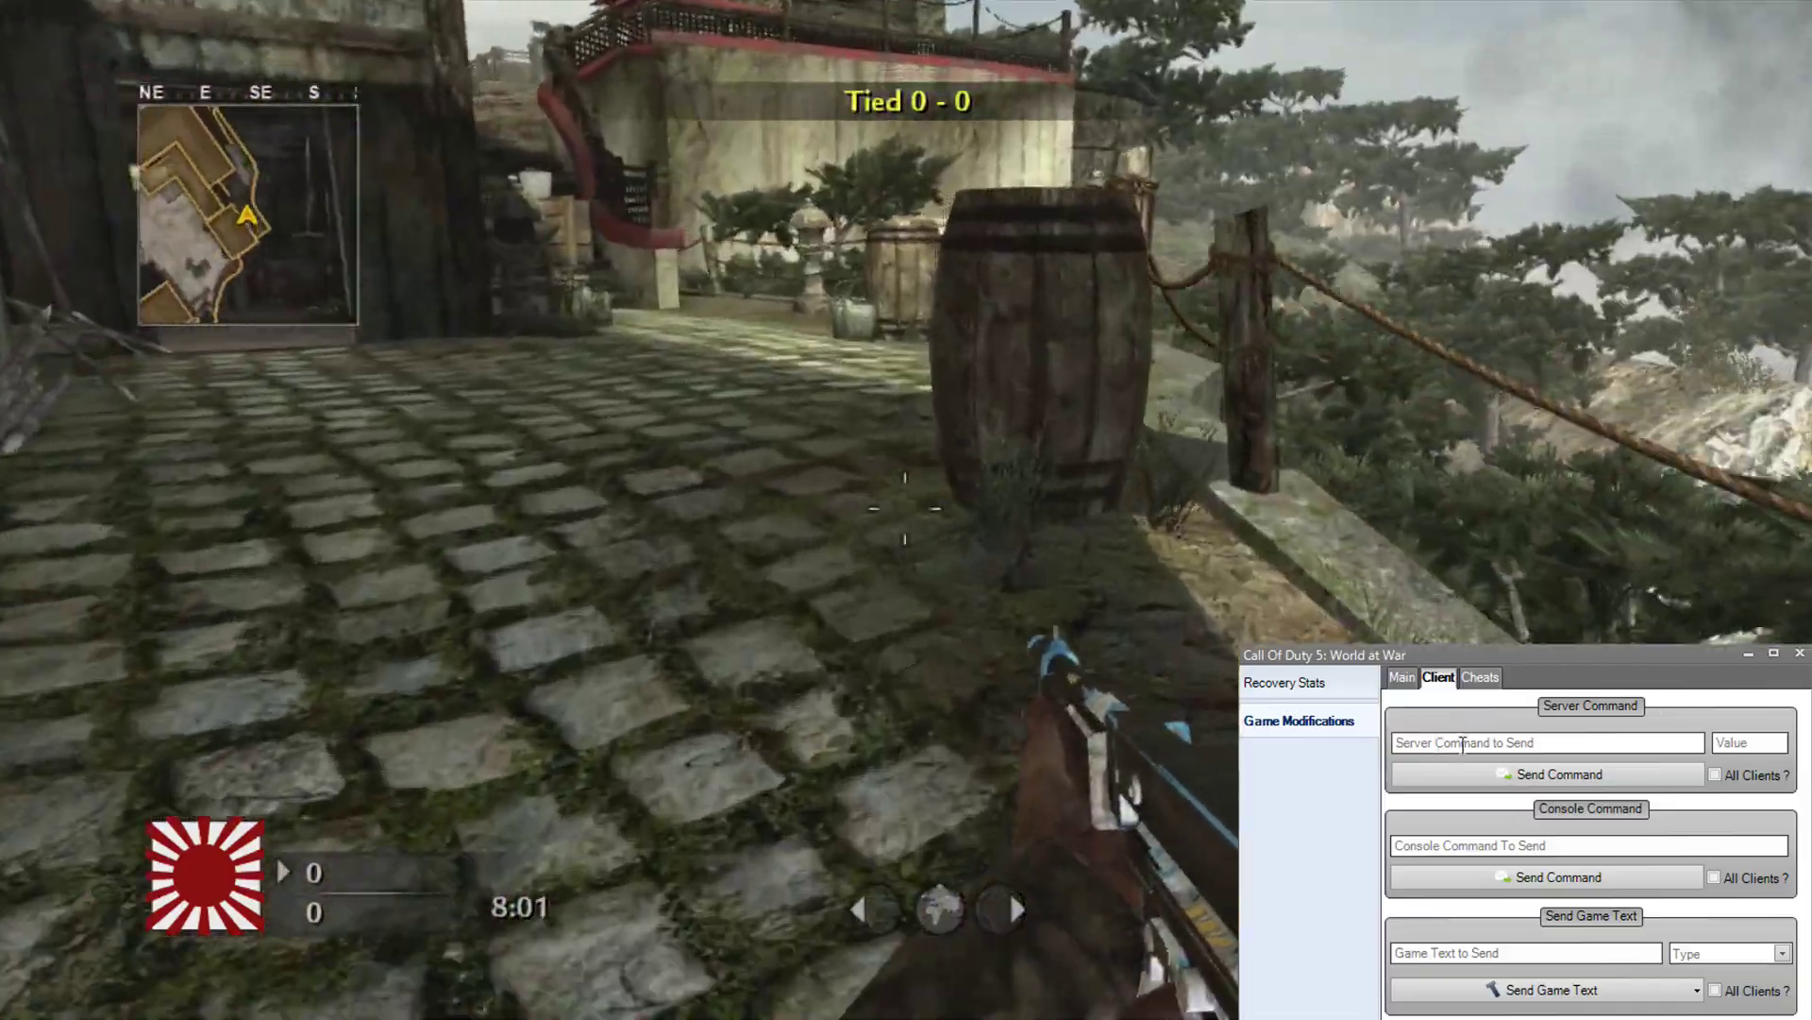
# Step: Put the cursor in the Server Command to Send box to start a new command
pyautogui.click(1438, 741)
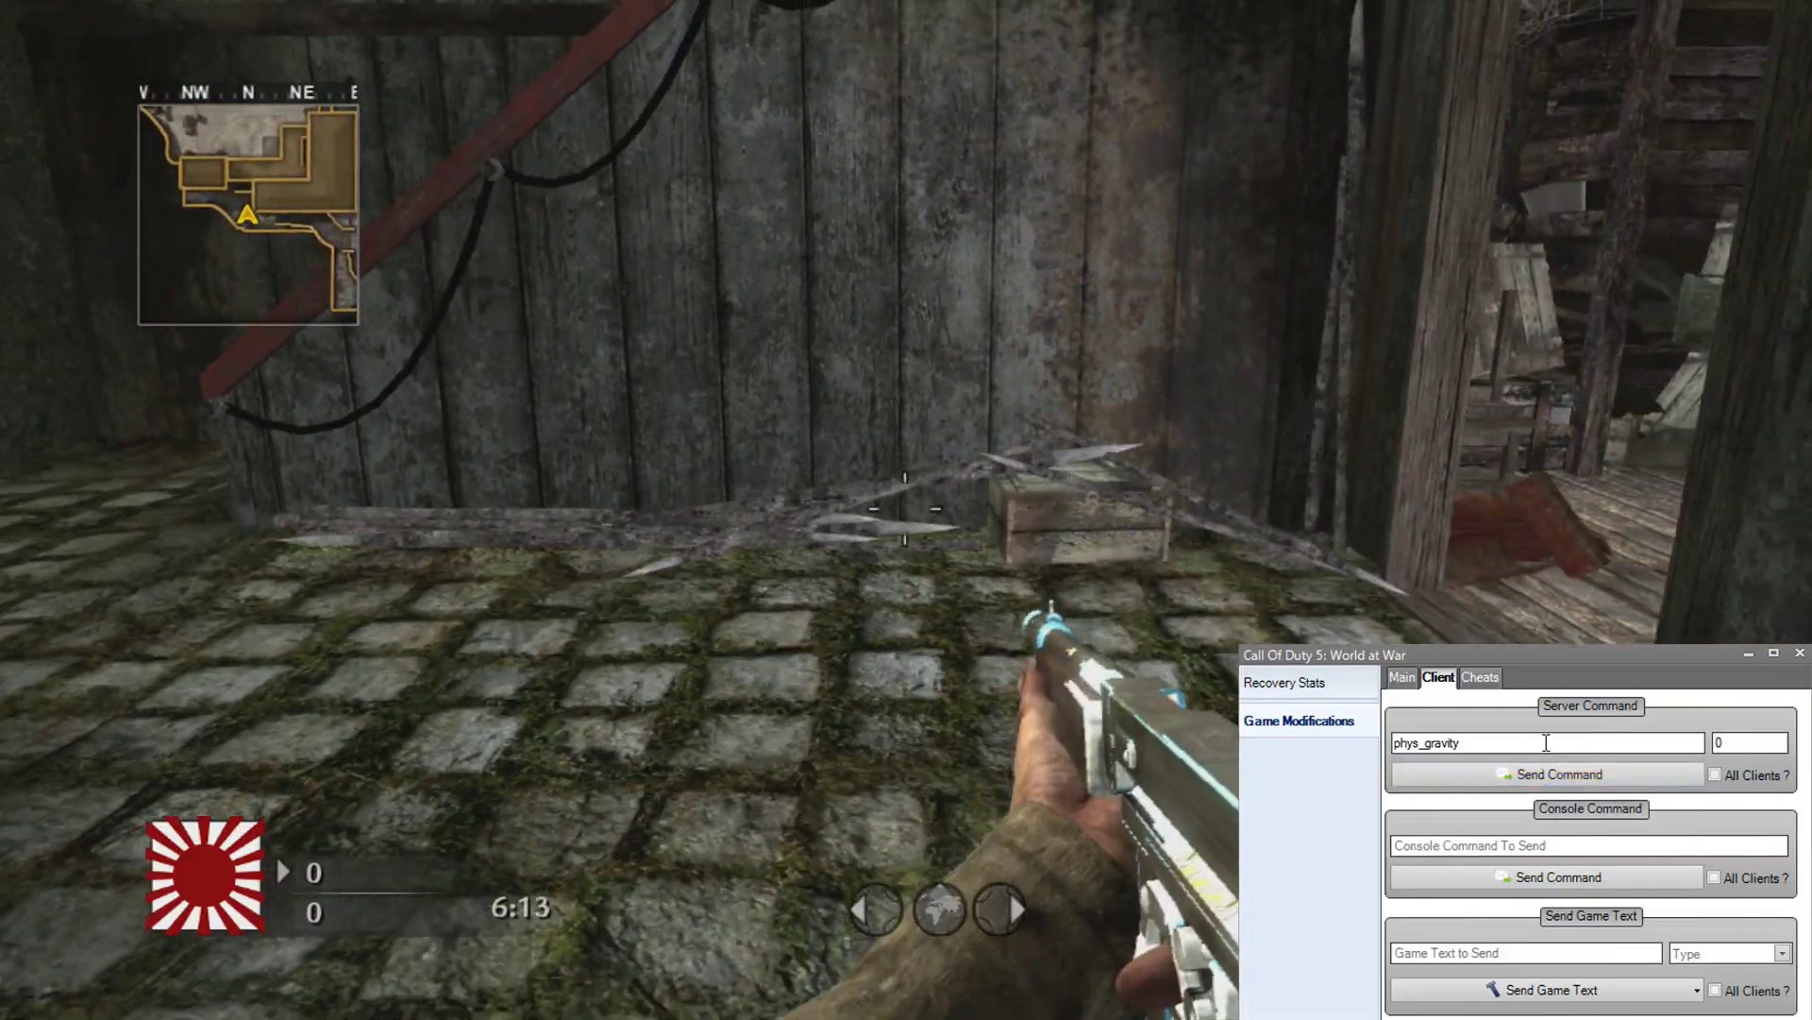
# Step: Replace phys_gravity with r_znear at value 35 and send it to the game
pyautogui.moveTo(1546, 743); pyautogui.dragTo(1290, 746)
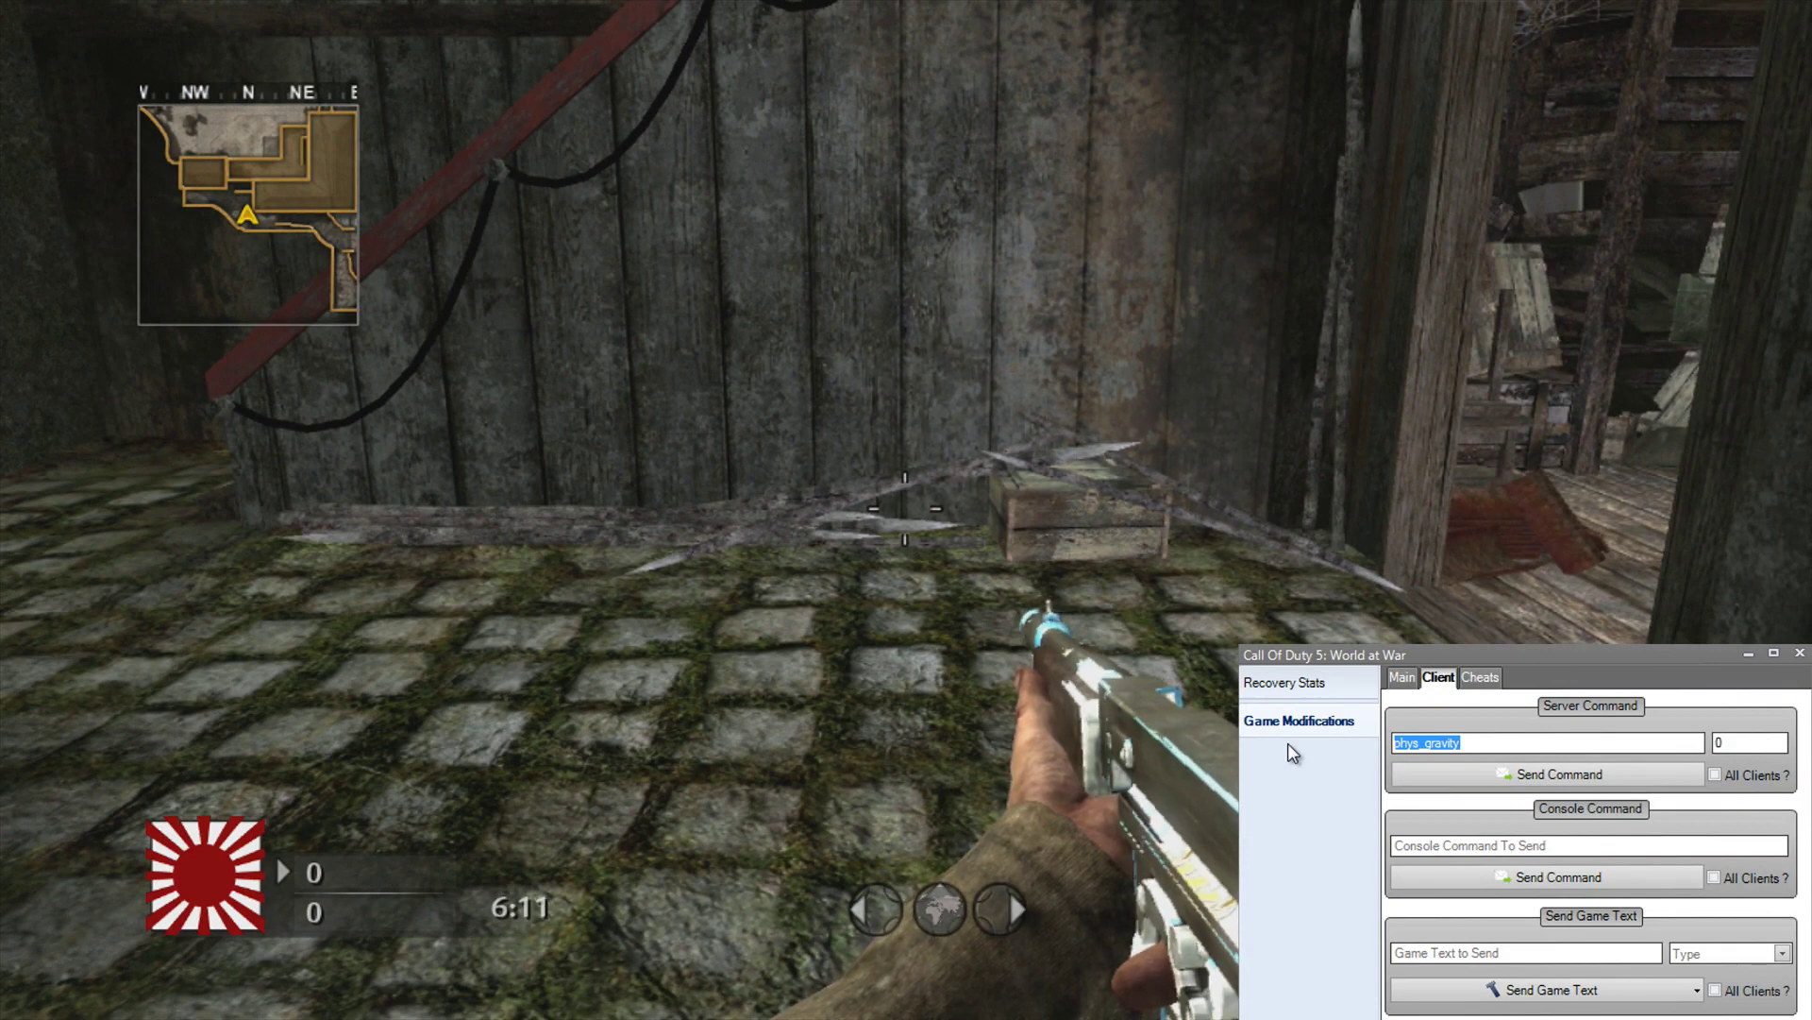
pyautogui.write('r_')
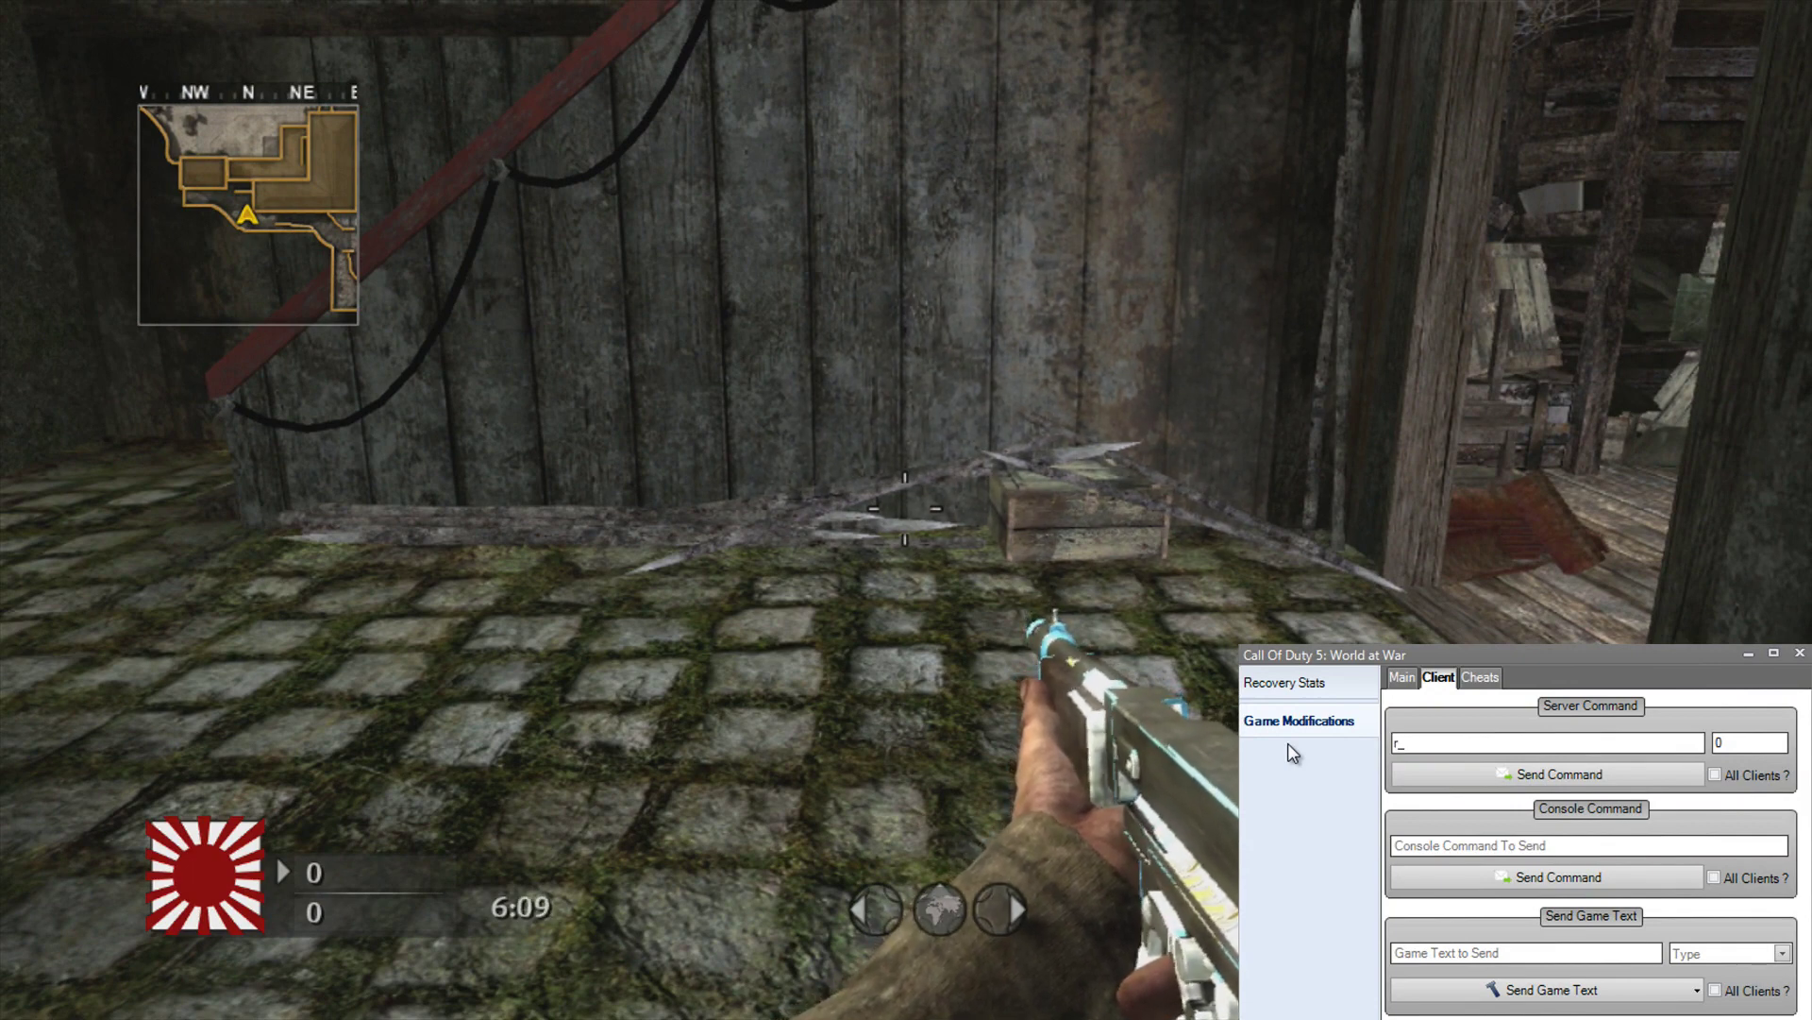
pyautogui.write('znear')
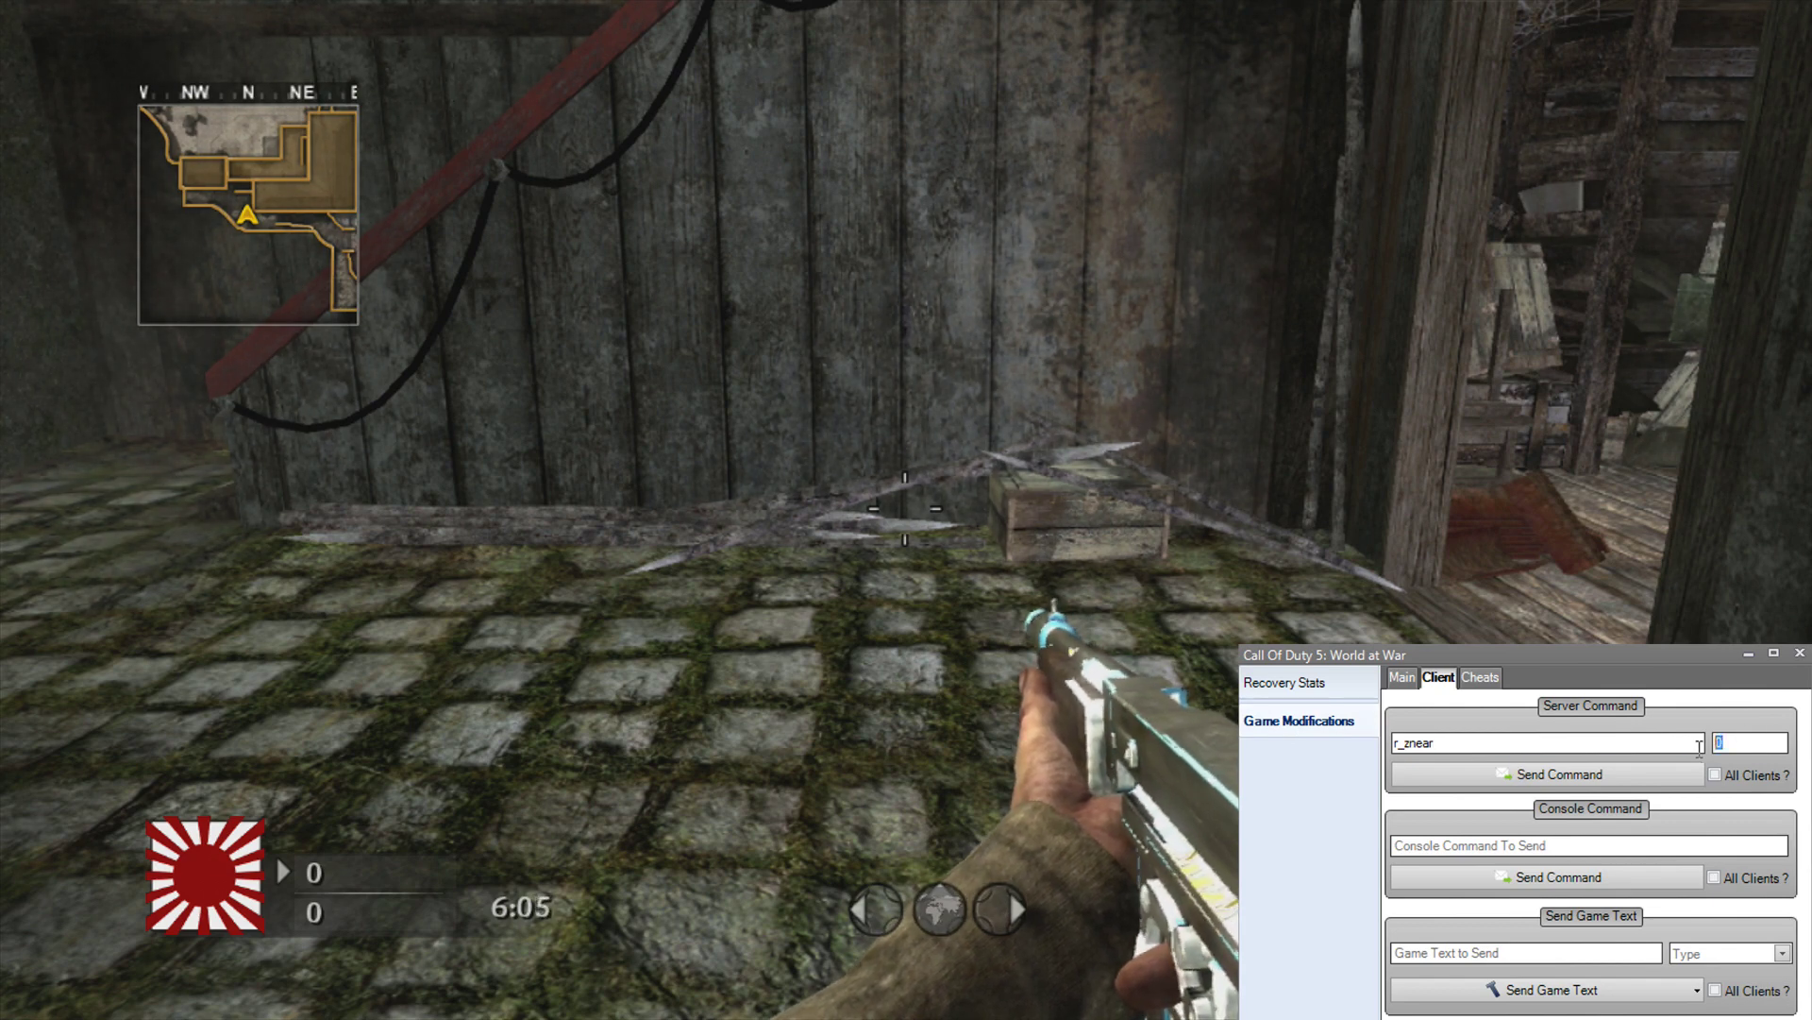
pyautogui.click(1617, 780)
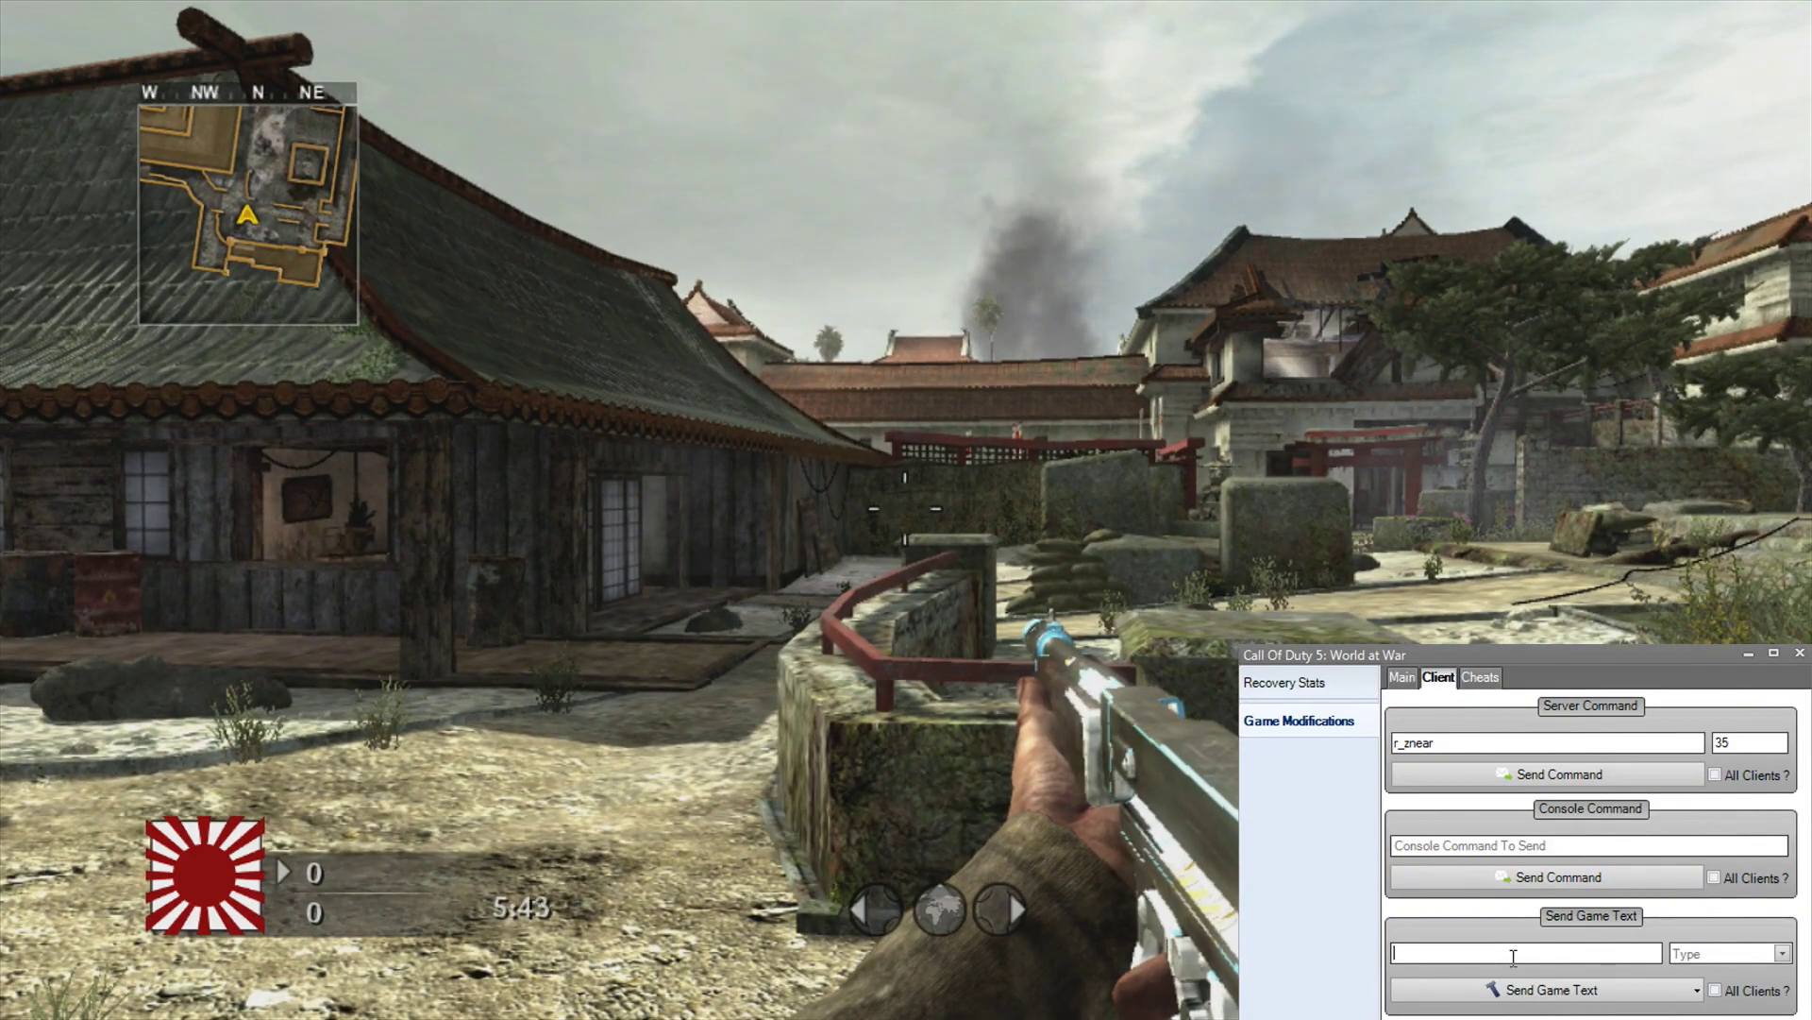
# Step: Make the text green ^2ApparitionNET and send it repeatedly as Middle Text
pyautogui.write('^2ApparitionNET')
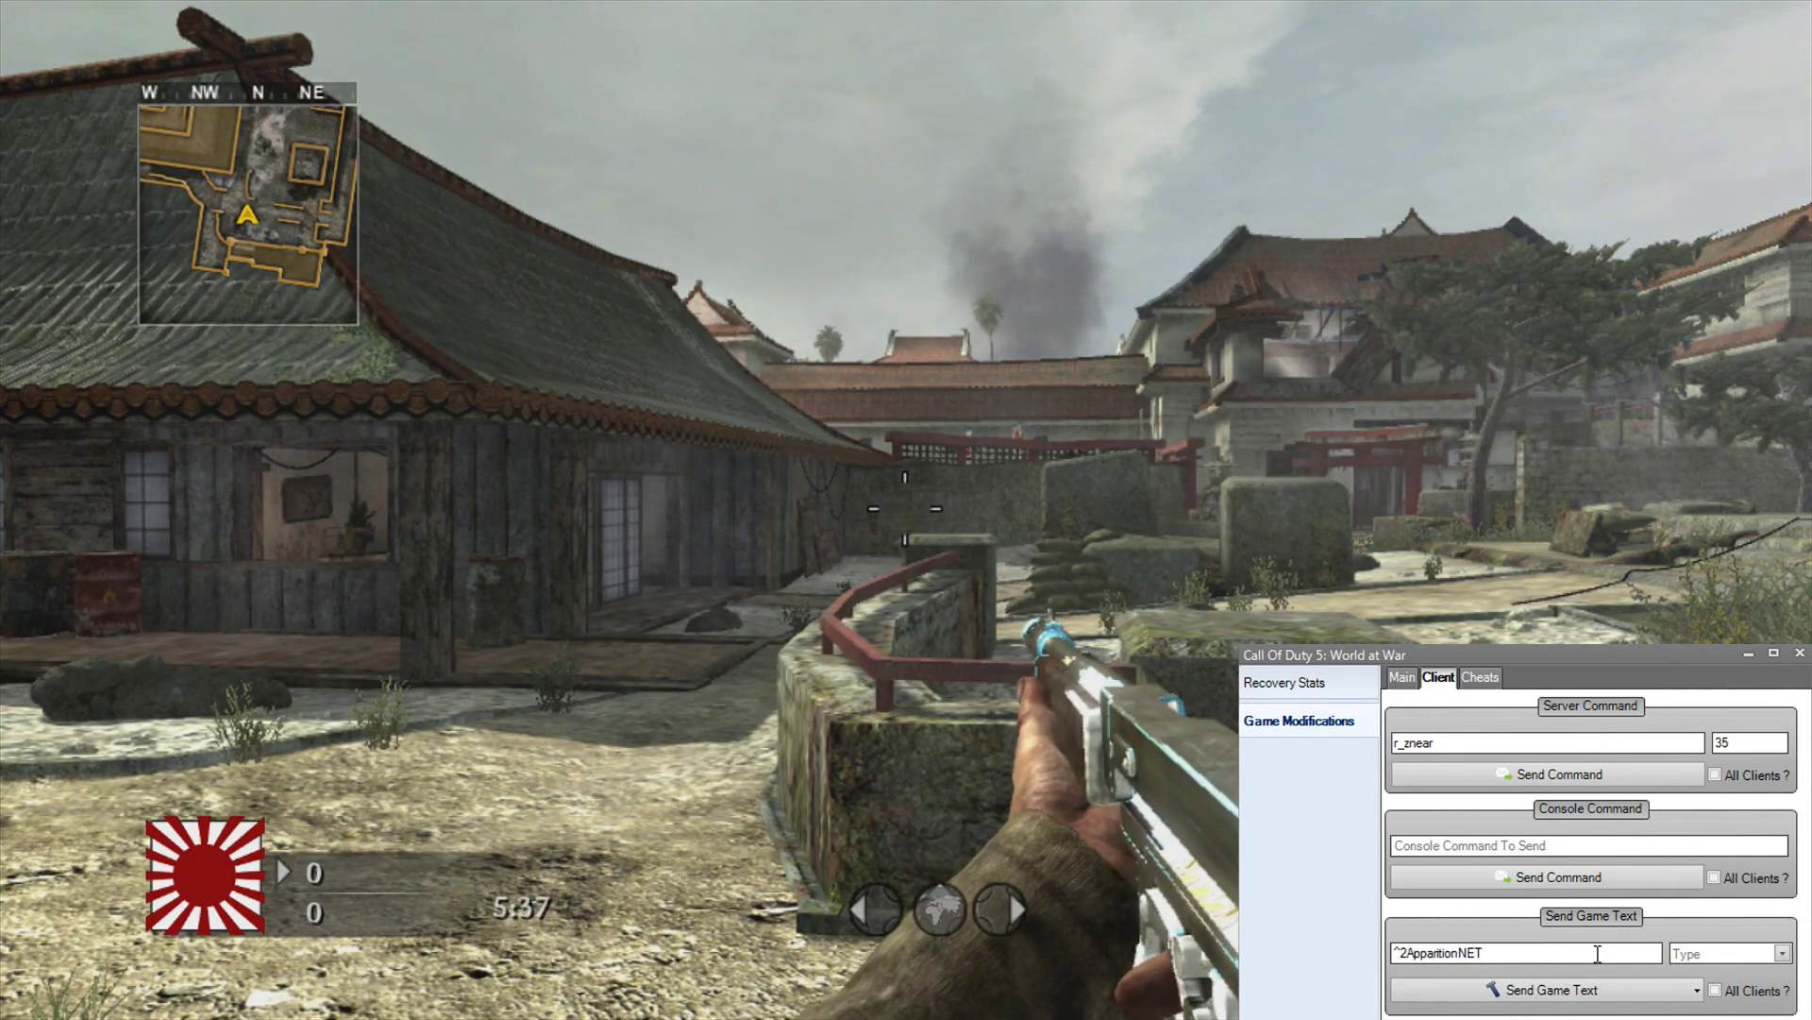
pyautogui.click(1784, 954)
pyautogui.click(1715, 976)
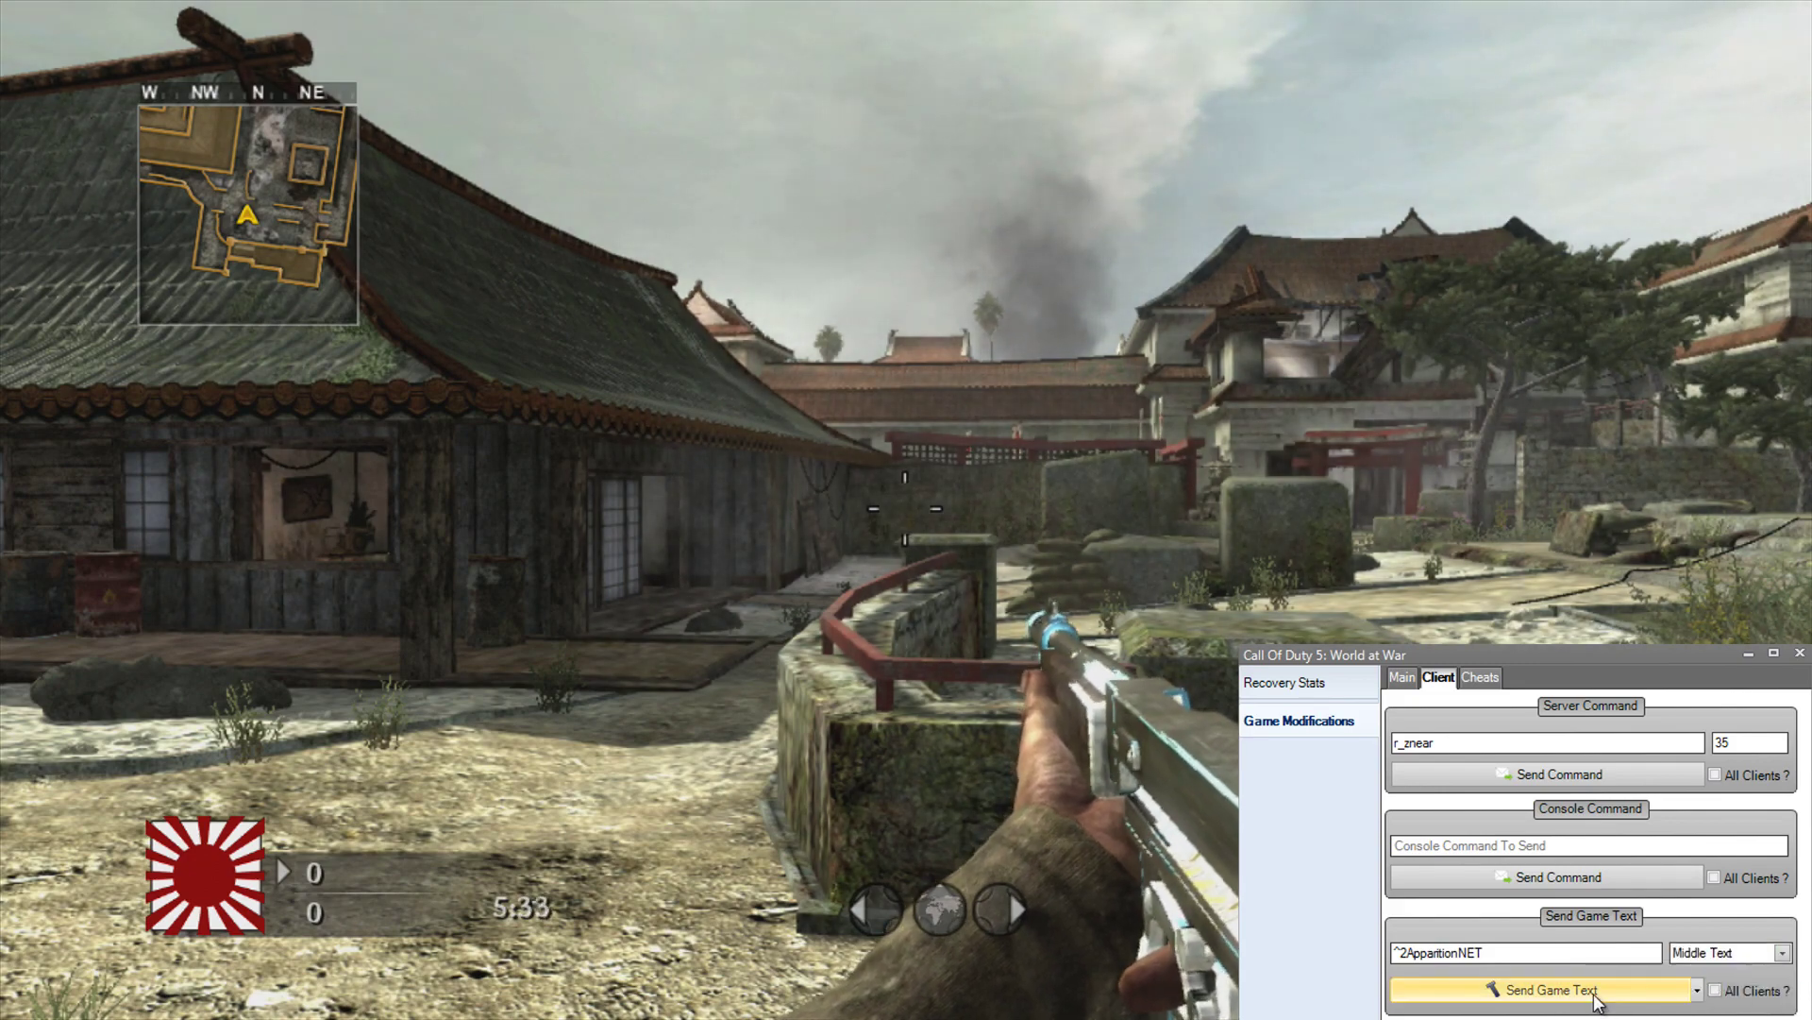
pyautogui.click(1596, 998)
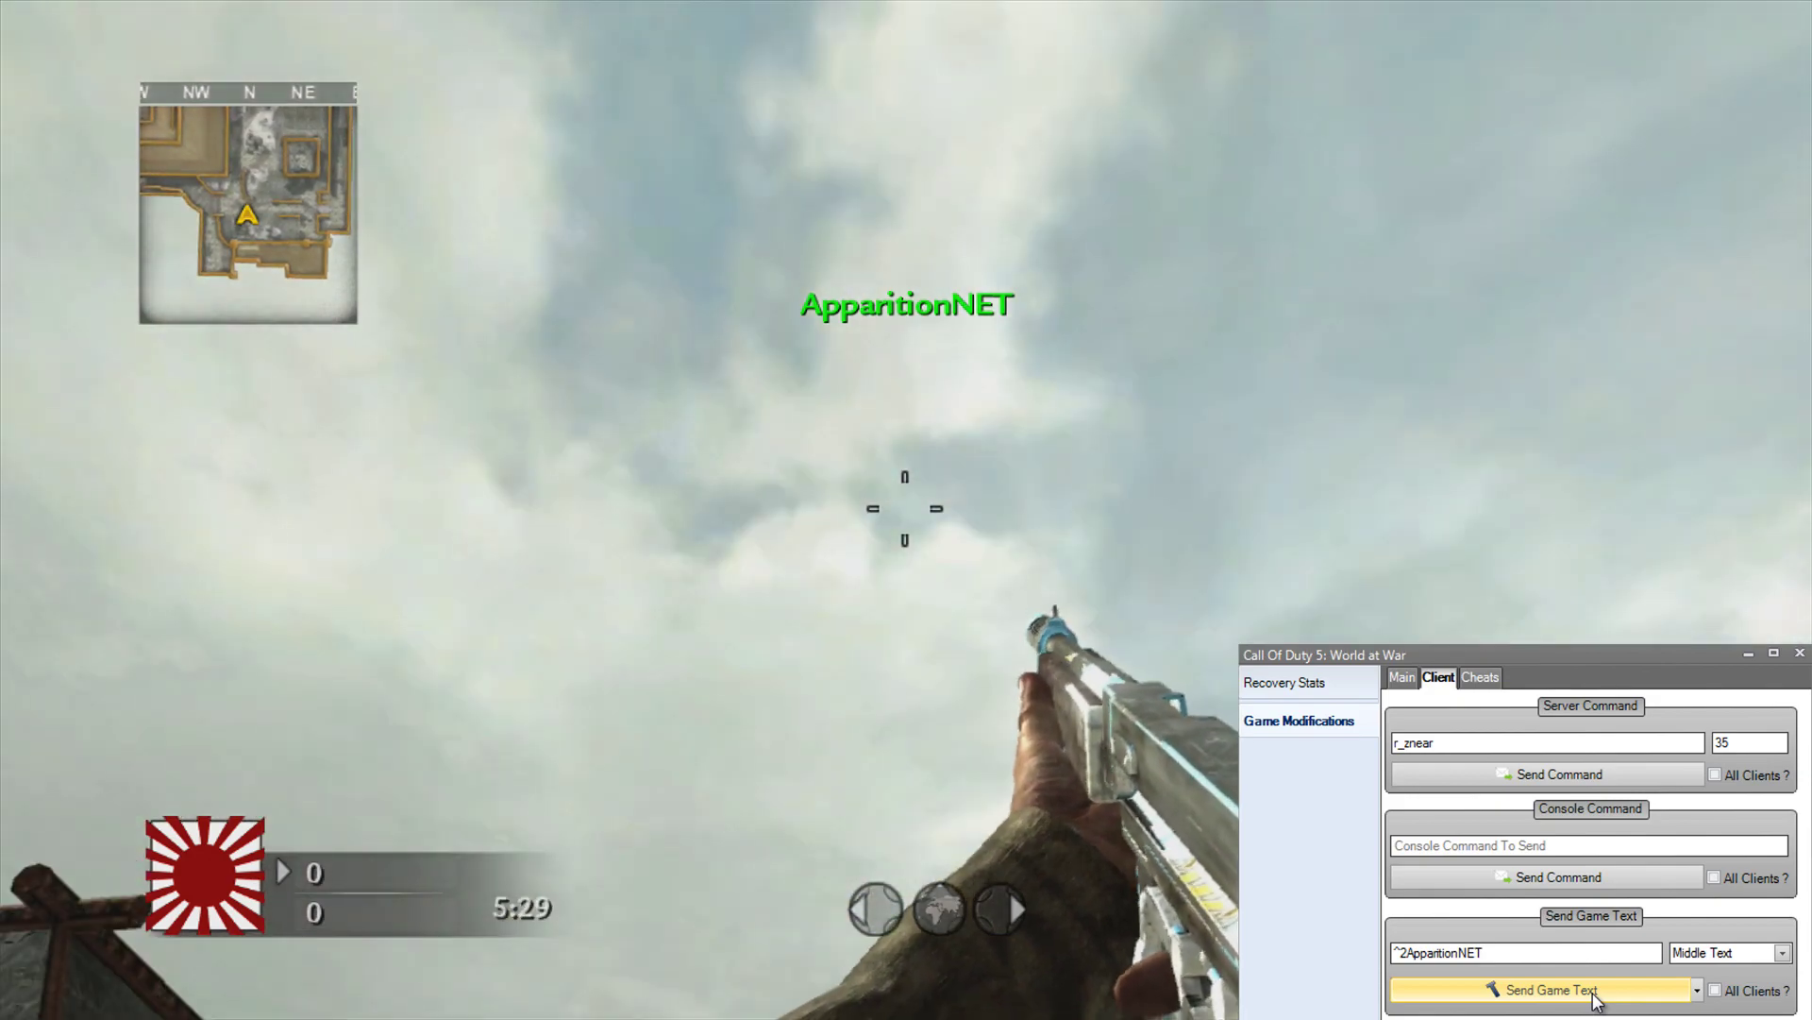
pyautogui.click(1596, 998)
pyautogui.click(1595, 999)
pyautogui.click(1596, 999)
pyautogui.click(1595, 999)
pyautogui.click(1597, 998)
pyautogui.click(1596, 998)
pyautogui.click(1595, 999)
pyautogui.click(1595, 998)
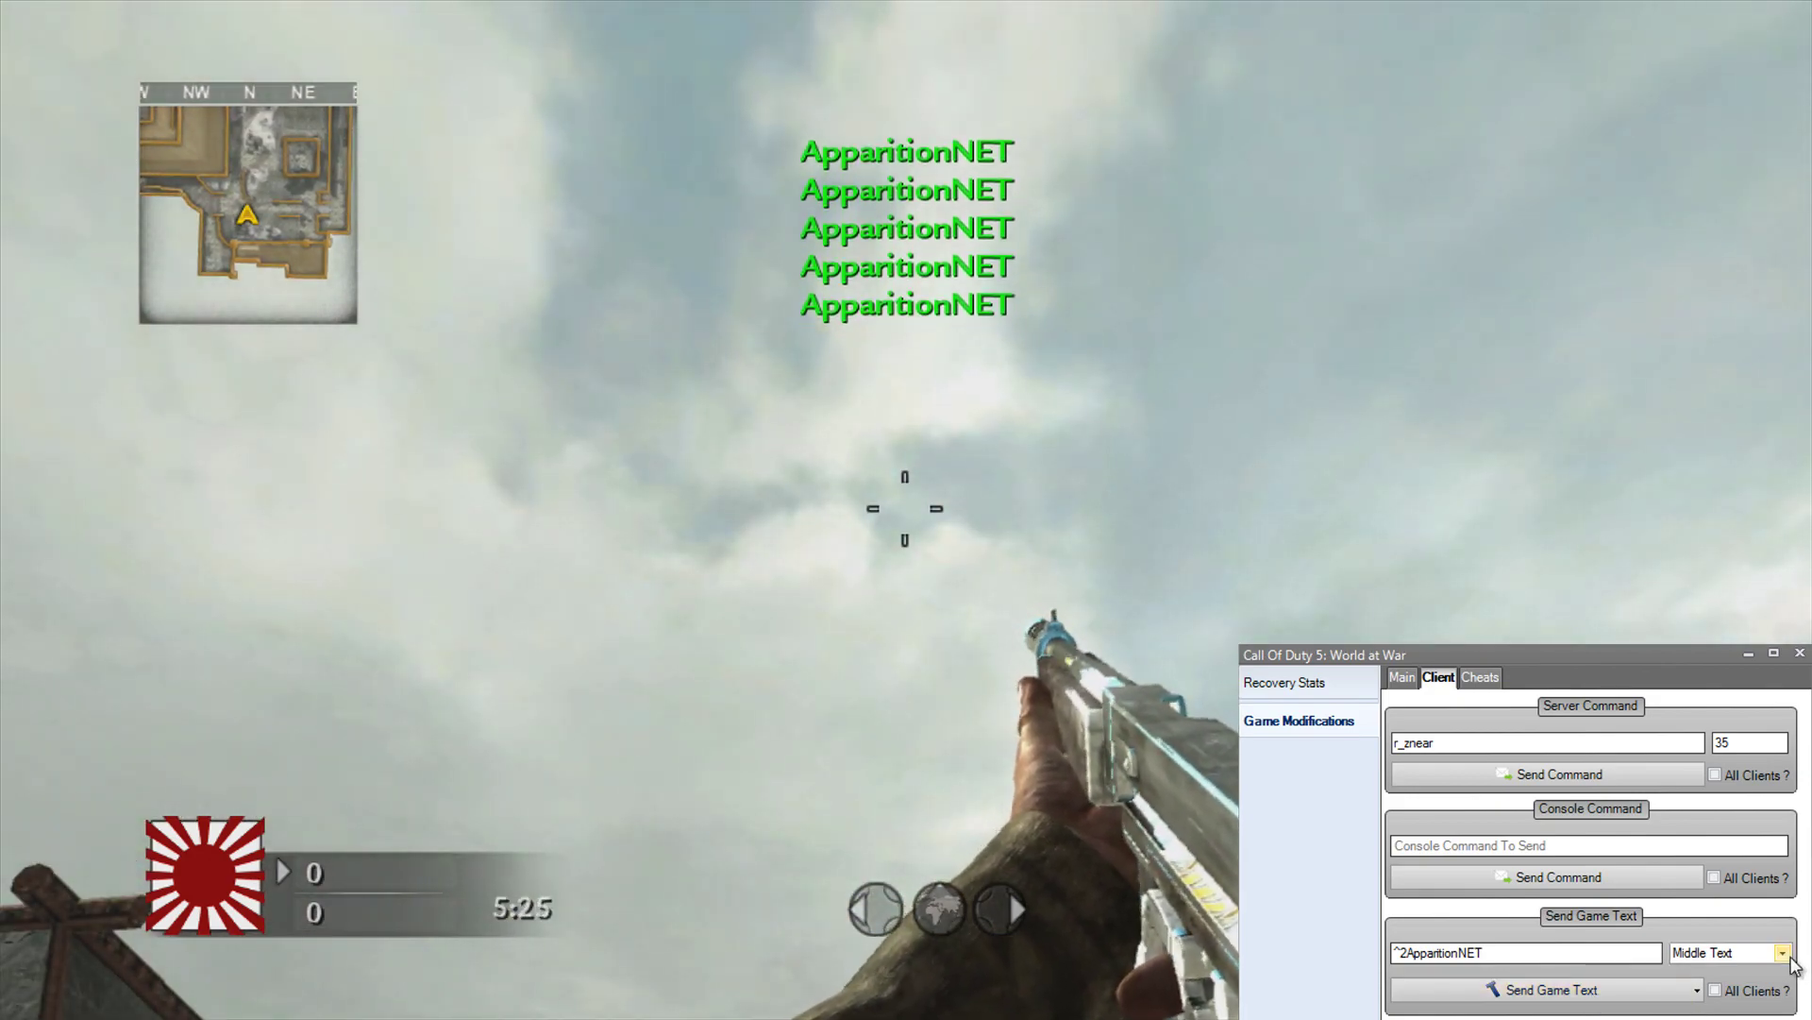
# Step: Switch to Killfeed Text and send several ApparitionNET killfeed lines
pyautogui.click(1782, 954)
pyautogui.click(1704, 984)
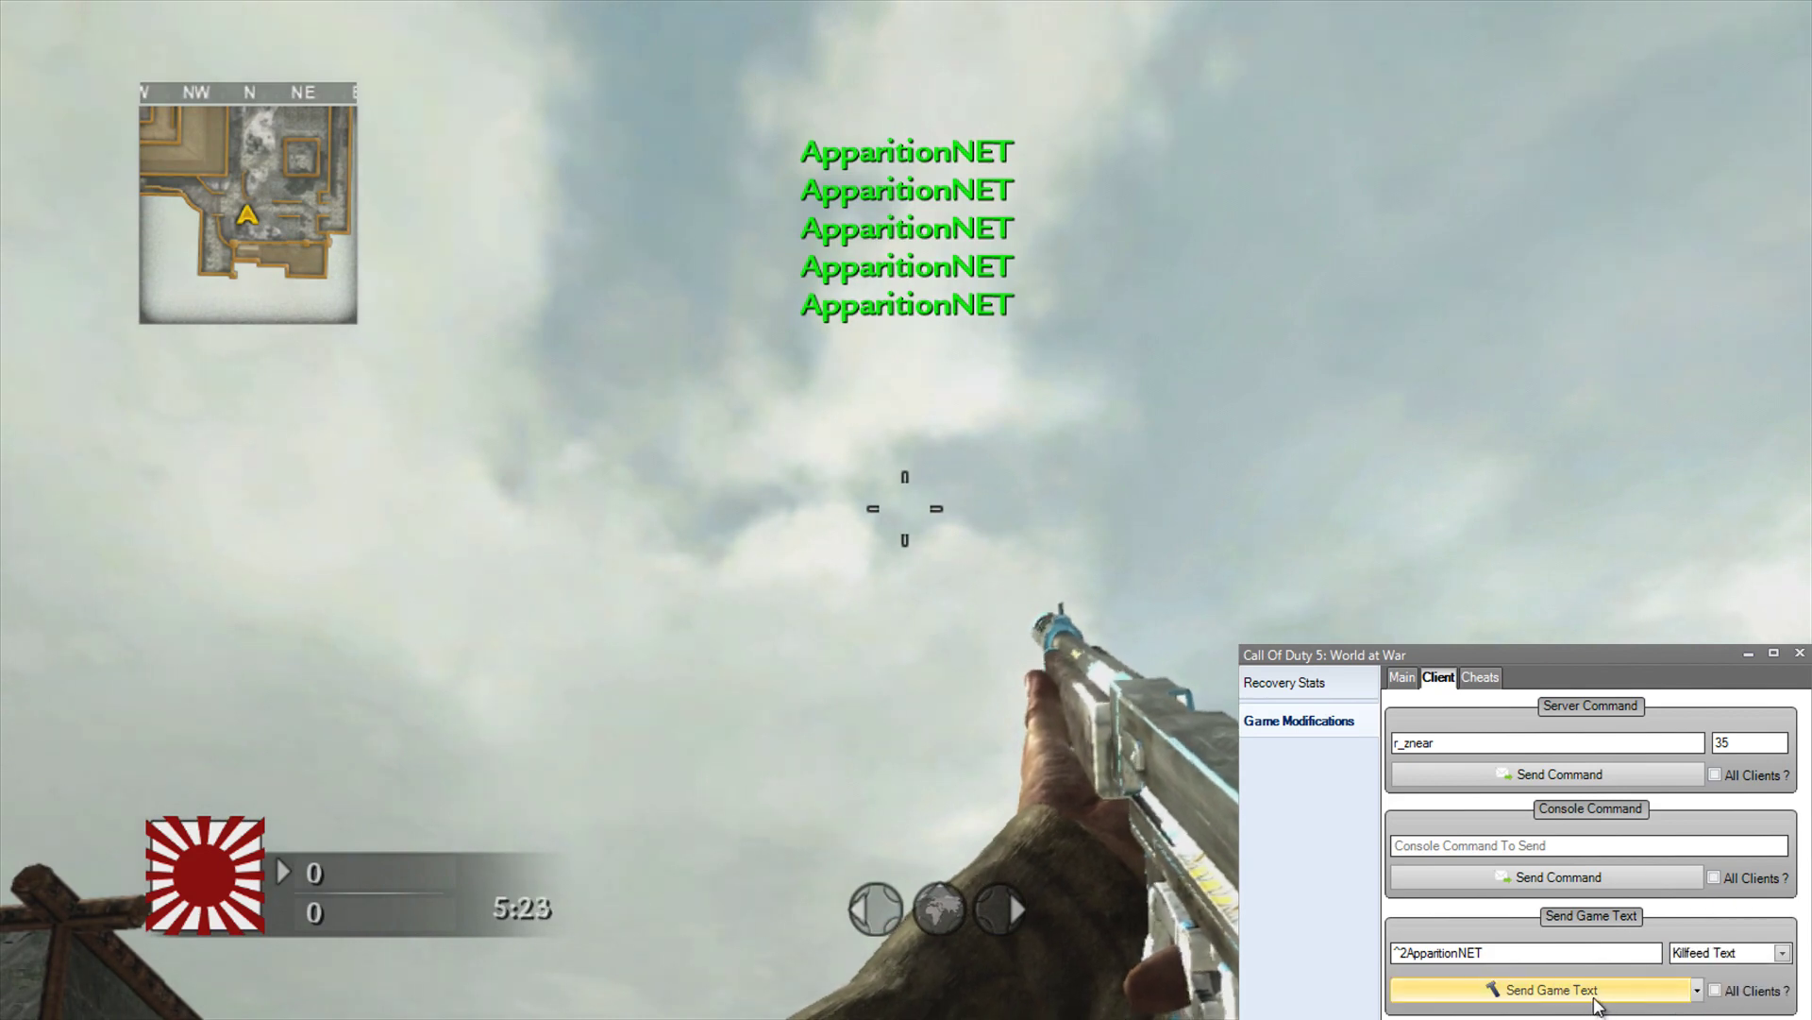
pyautogui.click(1594, 999)
pyautogui.click(1594, 999)
pyautogui.click(1595, 999)
pyautogui.click(1595, 999)
pyautogui.click(1595, 999)
pyautogui.click(1594, 998)
# Step: Switch to Say Text and send several green ApparitionNET chat lines
pyautogui.click(1783, 953)
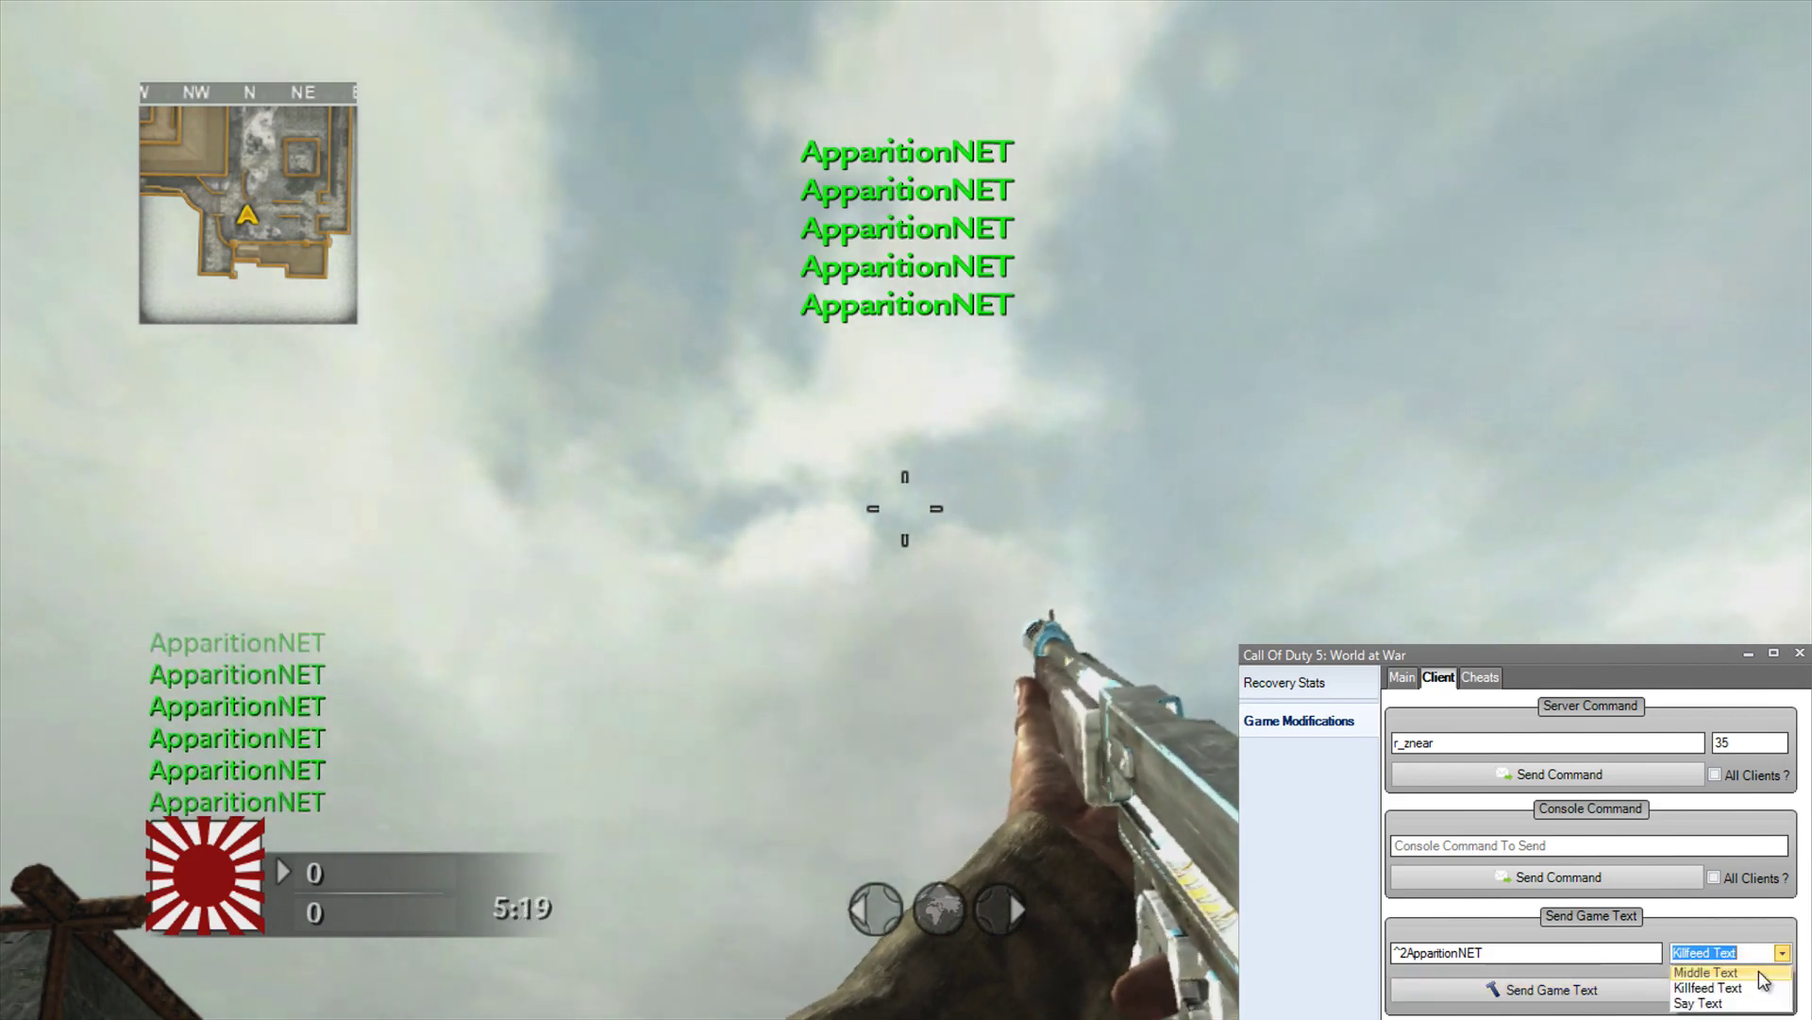
pyautogui.click(1700, 1002)
pyautogui.click(1621, 999)
pyautogui.click(1621, 999)
pyautogui.click(1621, 999)
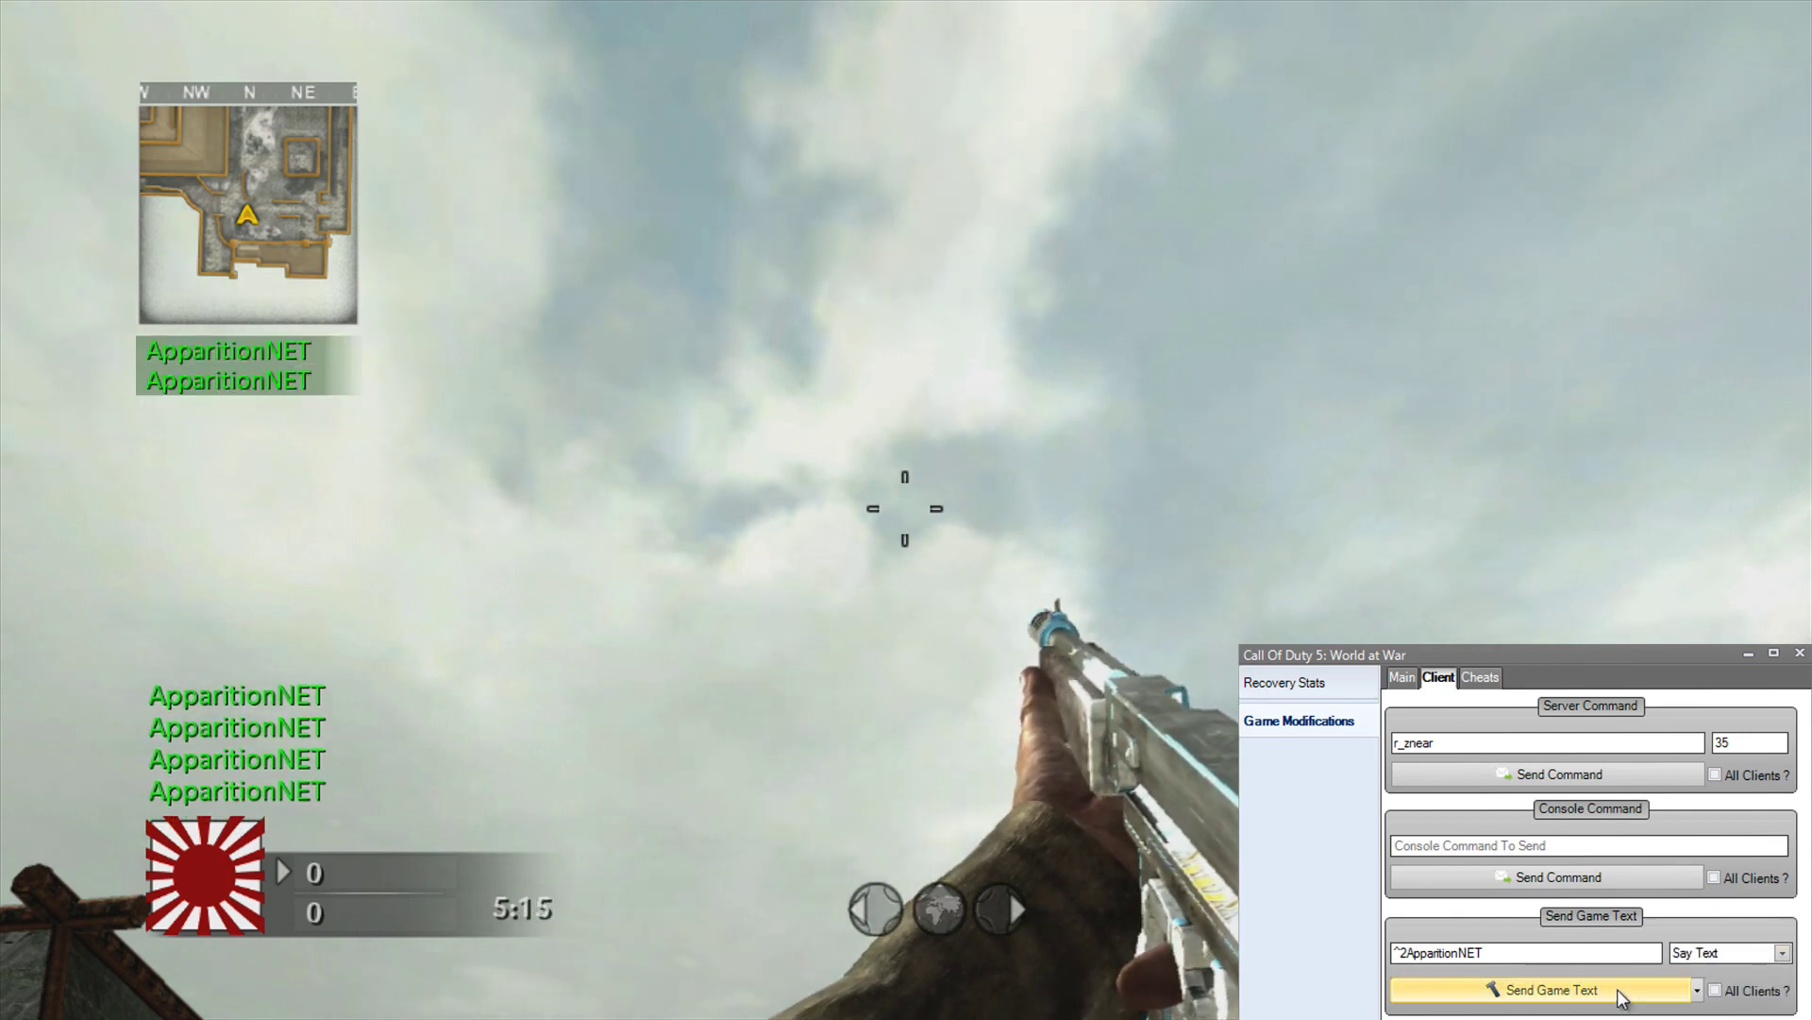
pyautogui.click(1621, 999)
pyautogui.click(1621, 999)
pyautogui.click(1621, 999)
pyautogui.click(1621, 999)
pyautogui.click(1620, 998)
pyautogui.click(1621, 999)
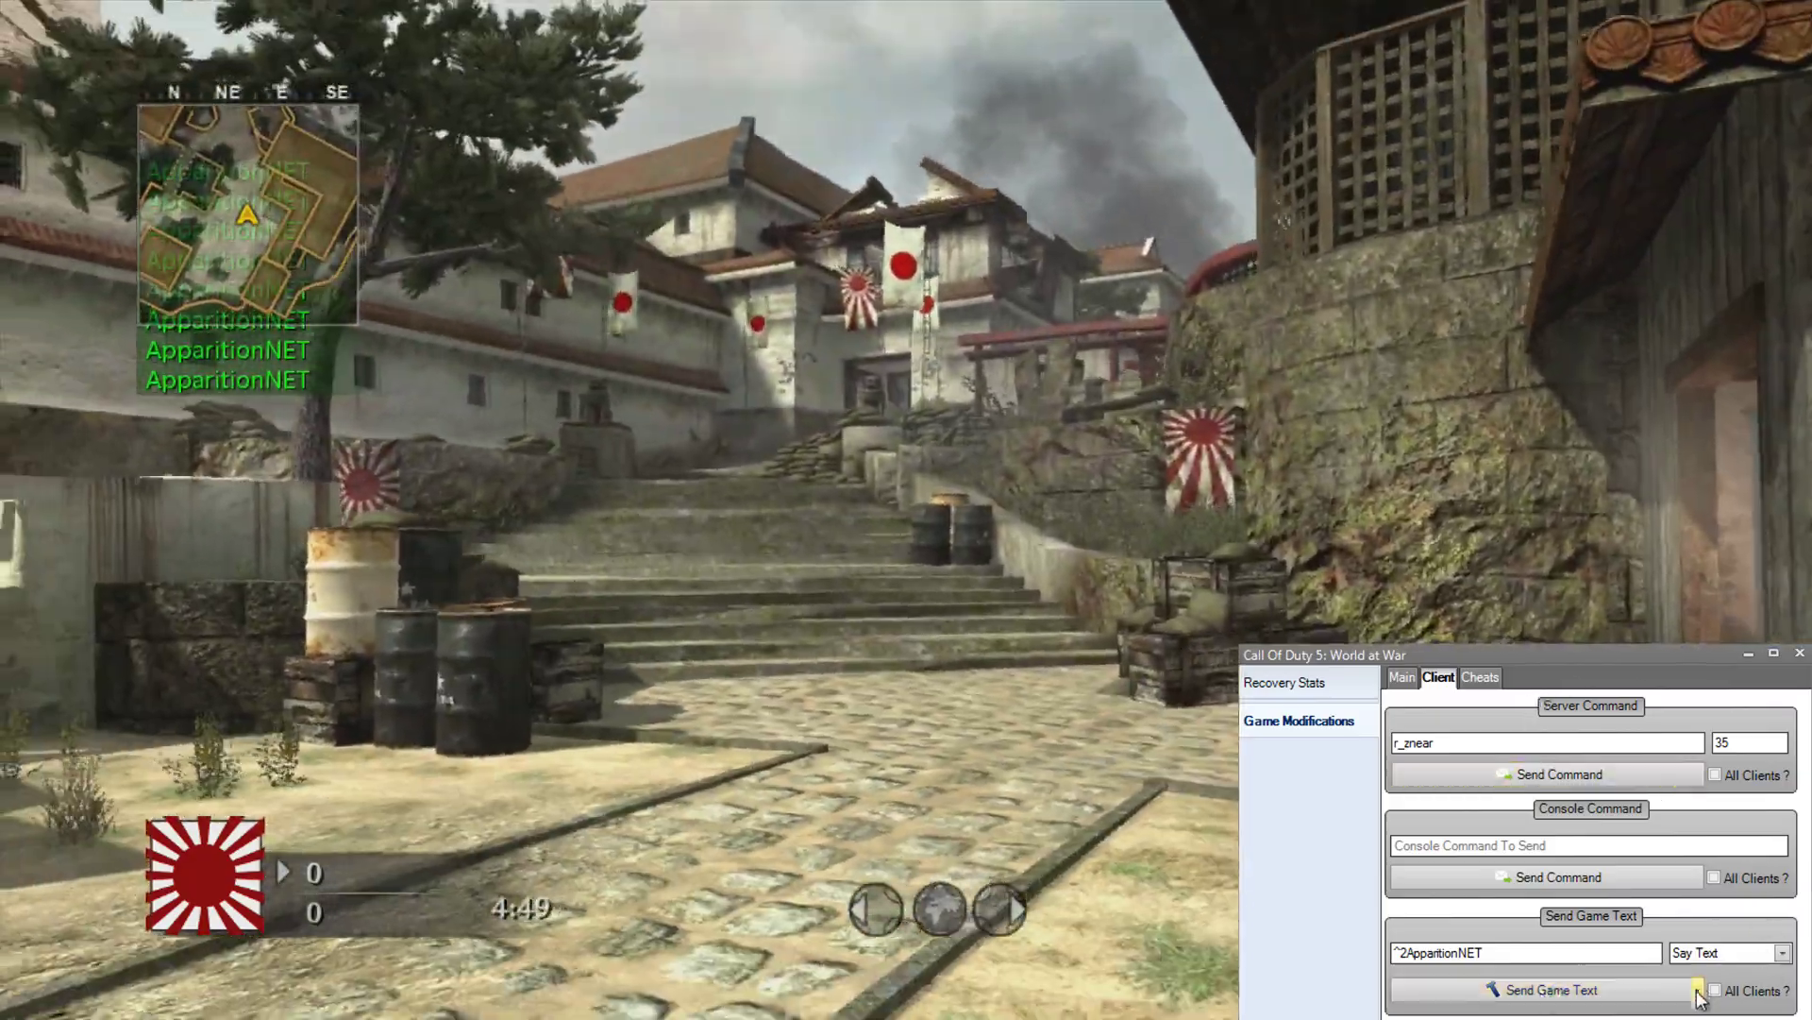
# Step: Turn on Toggle Text Spammer, tick and untick All Clients, then go to the Cheats page
pyautogui.click(1697, 989)
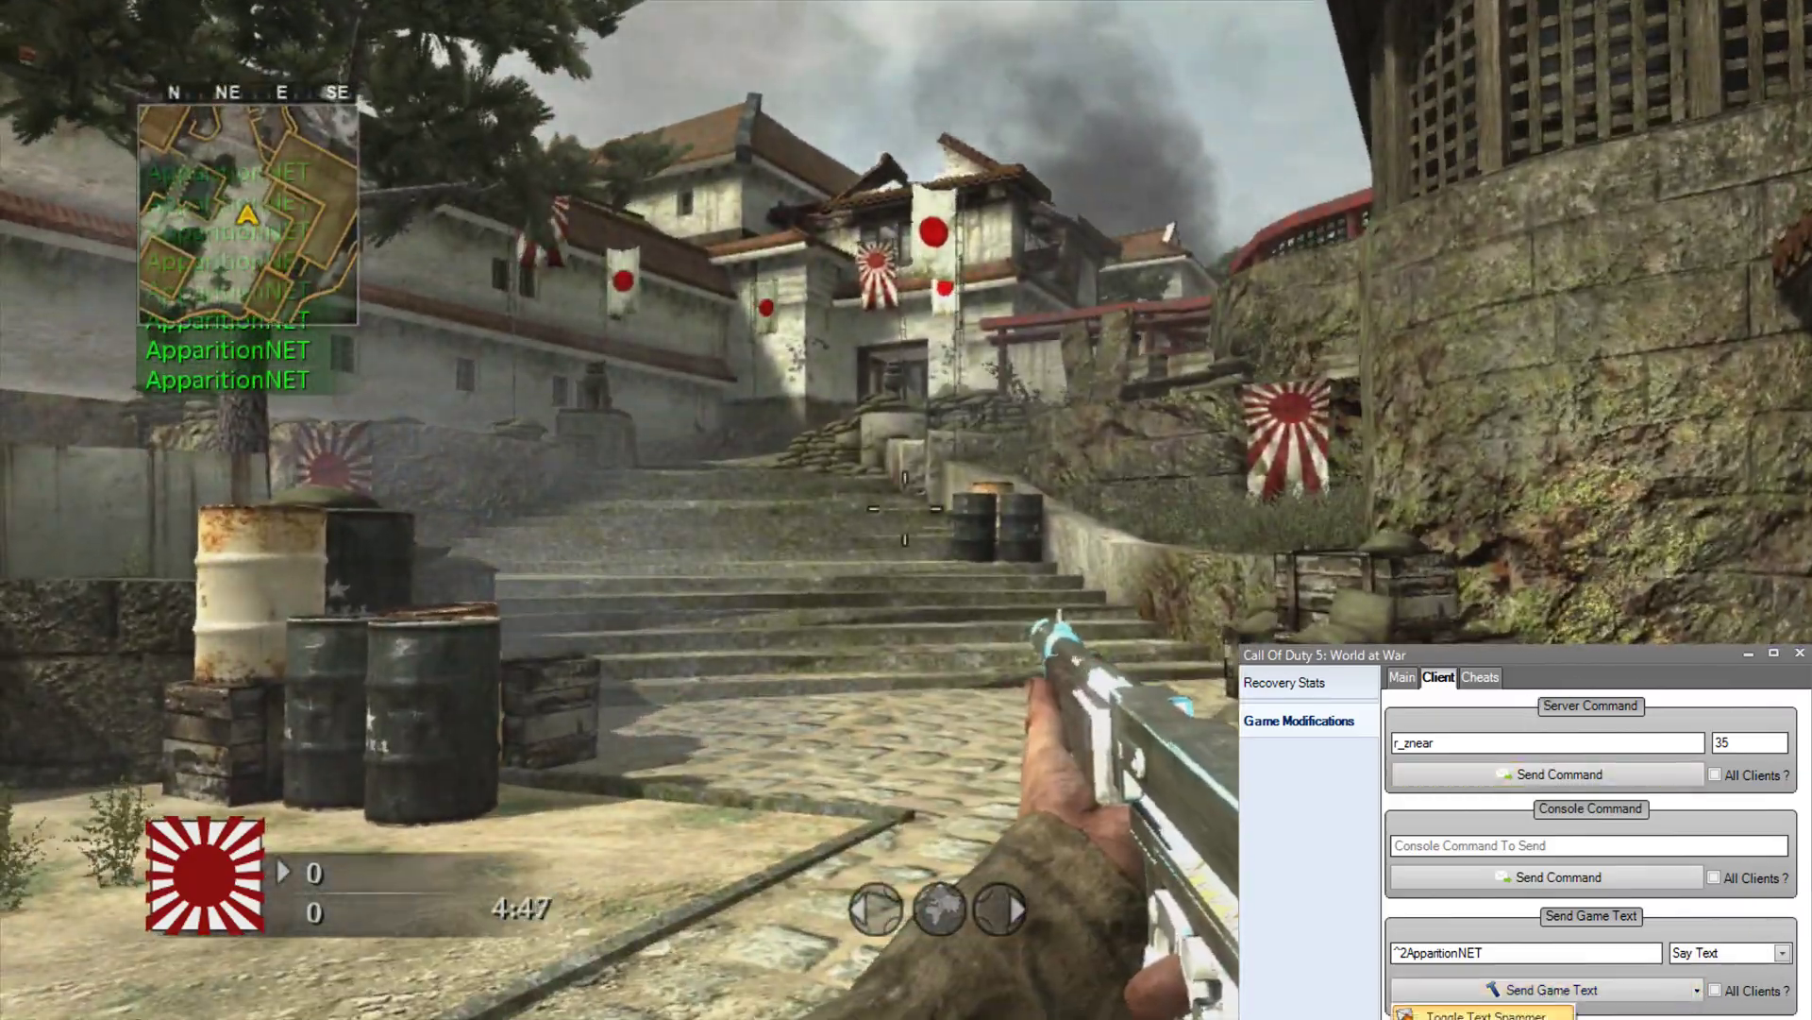
pyautogui.click(1487, 1015)
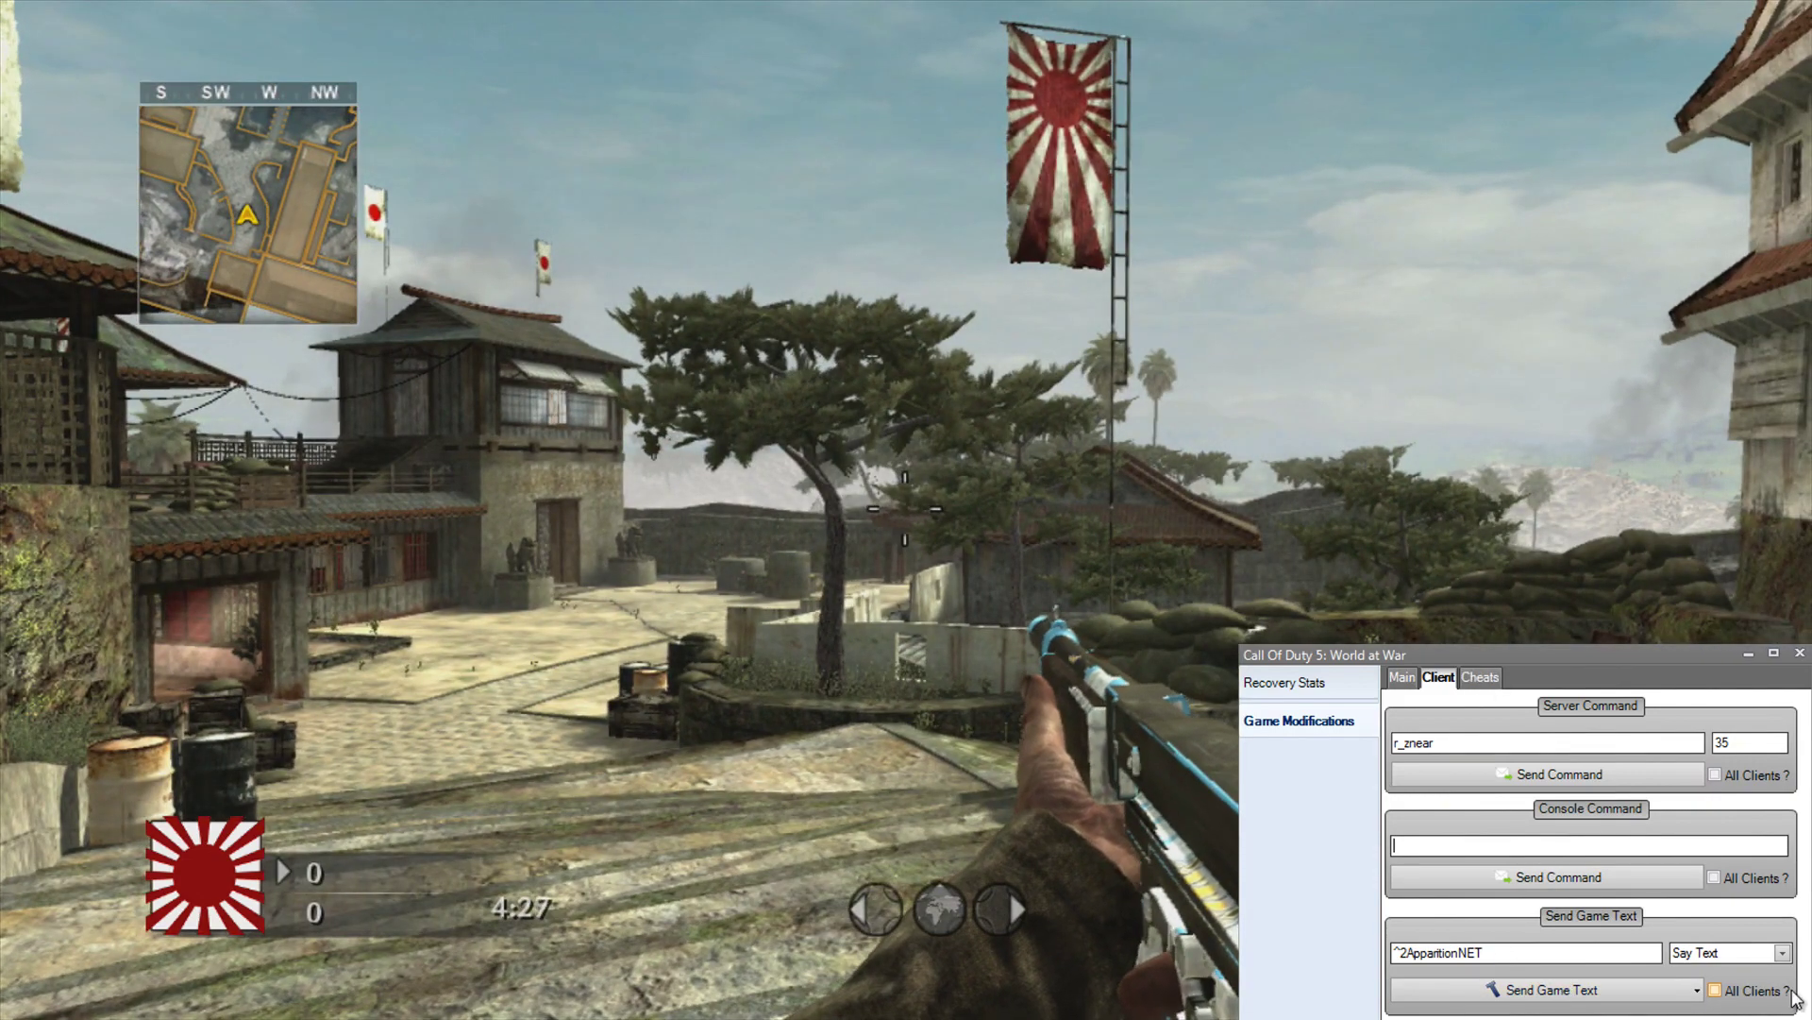
pyautogui.click(1551, 991)
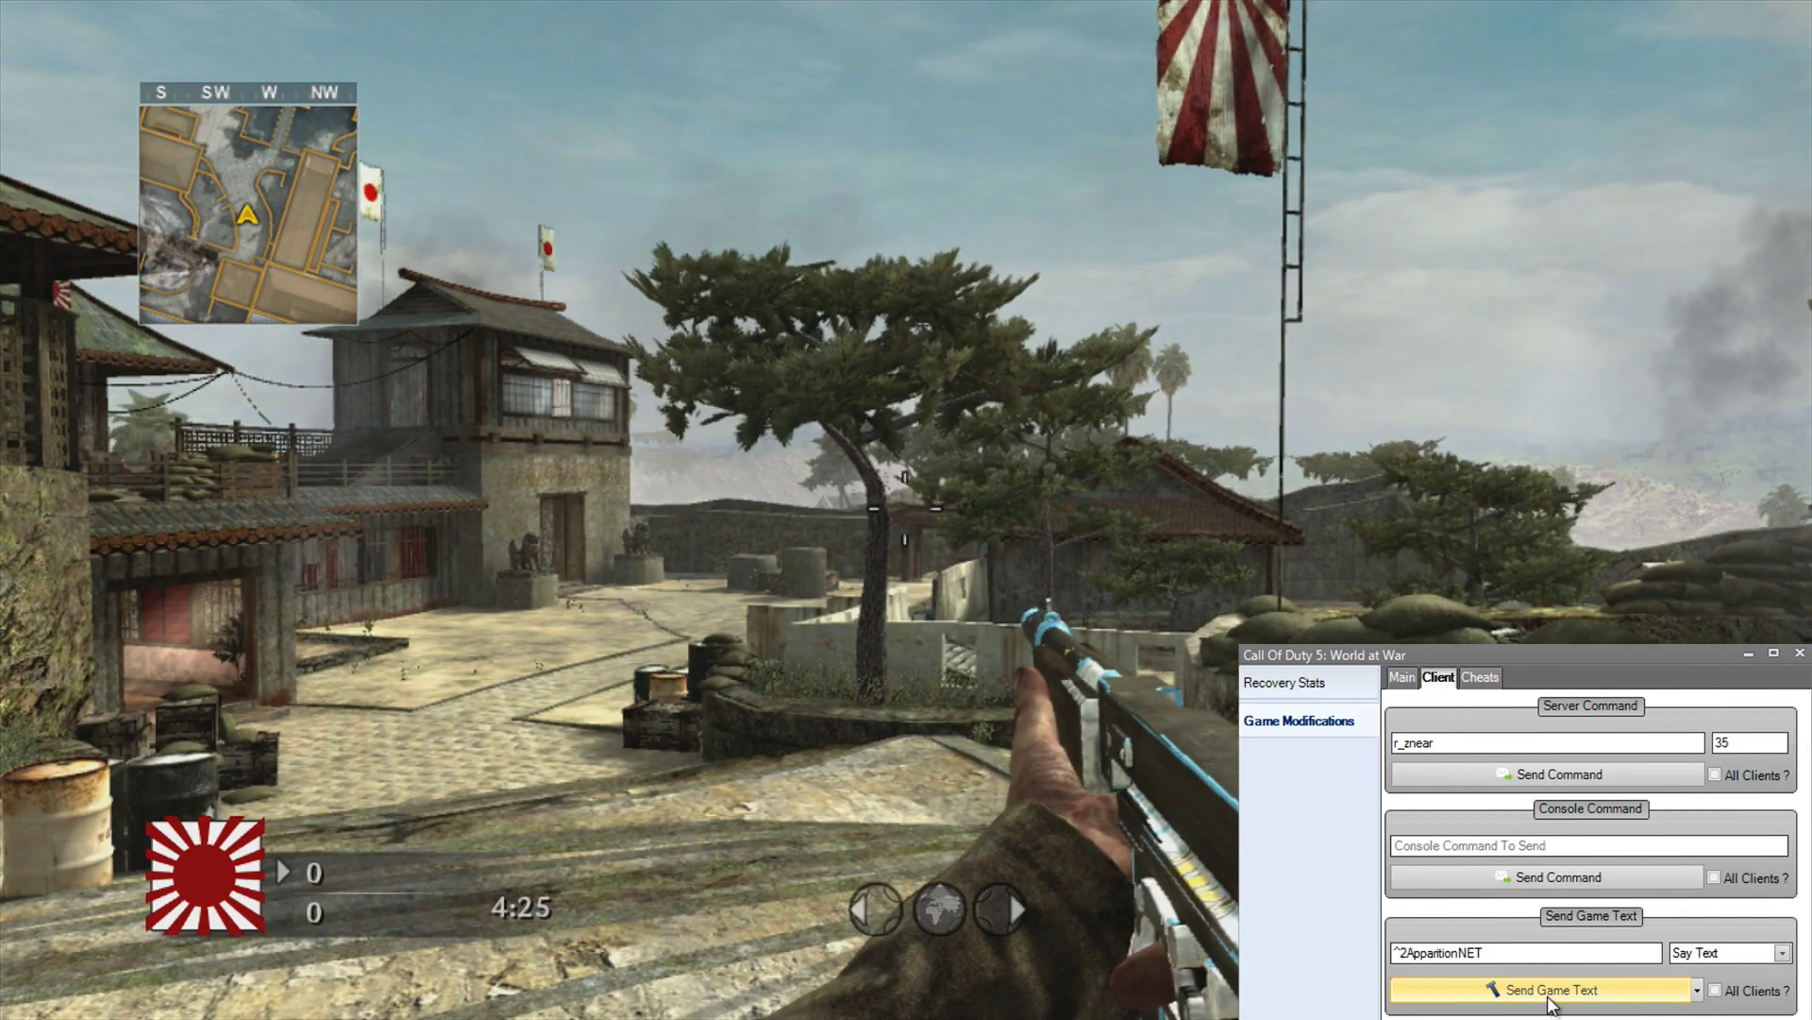
pyautogui.click(1715, 990)
pyautogui.click(1715, 990)
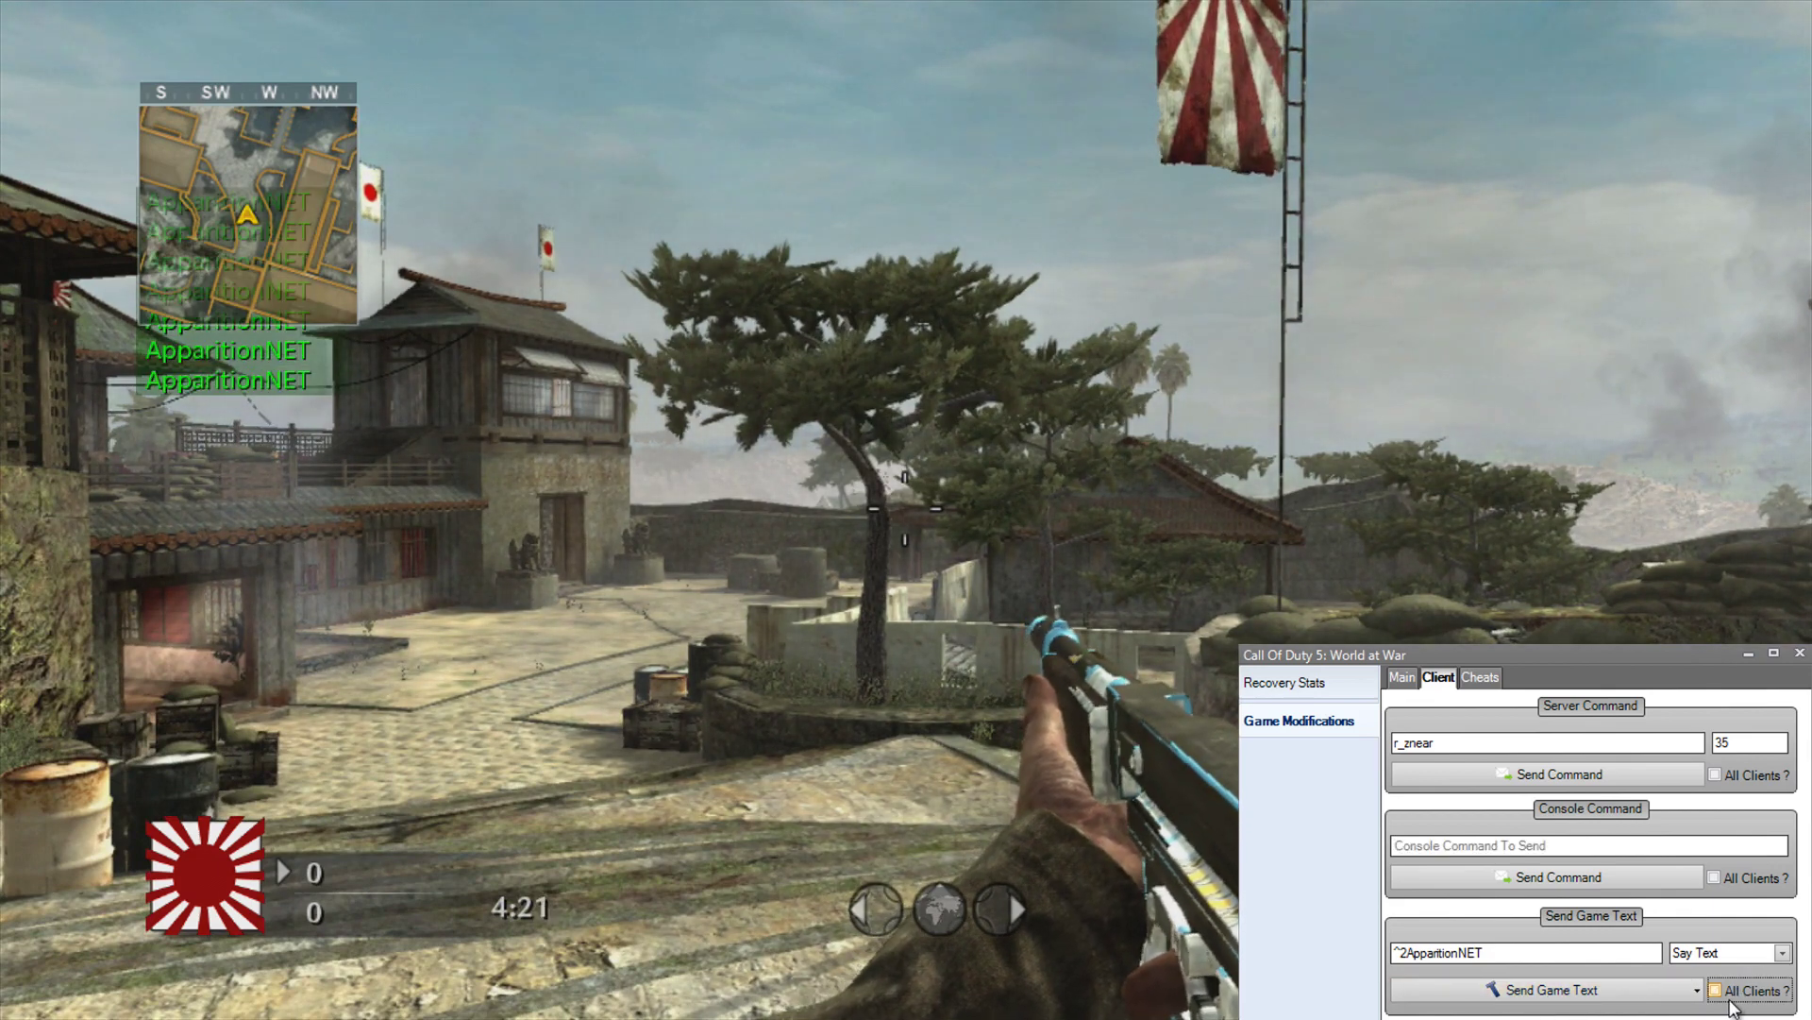
pyautogui.click(1480, 677)
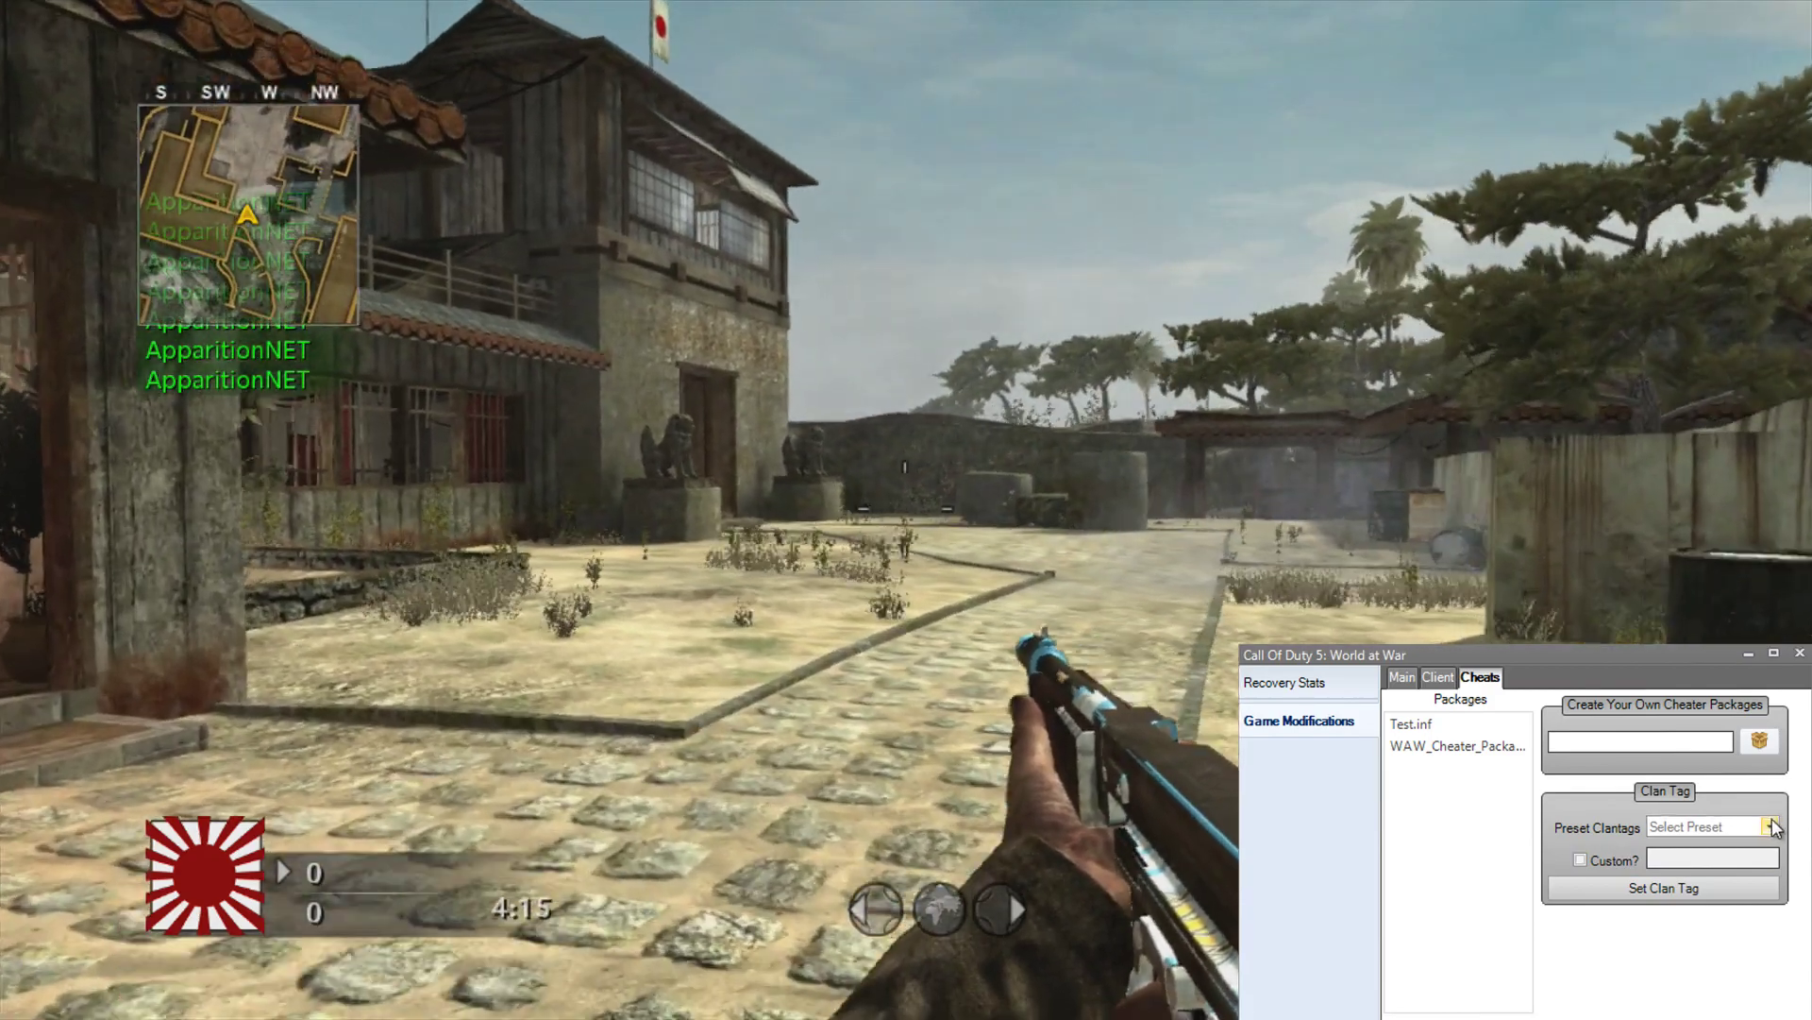
pyautogui.click(1748, 825)
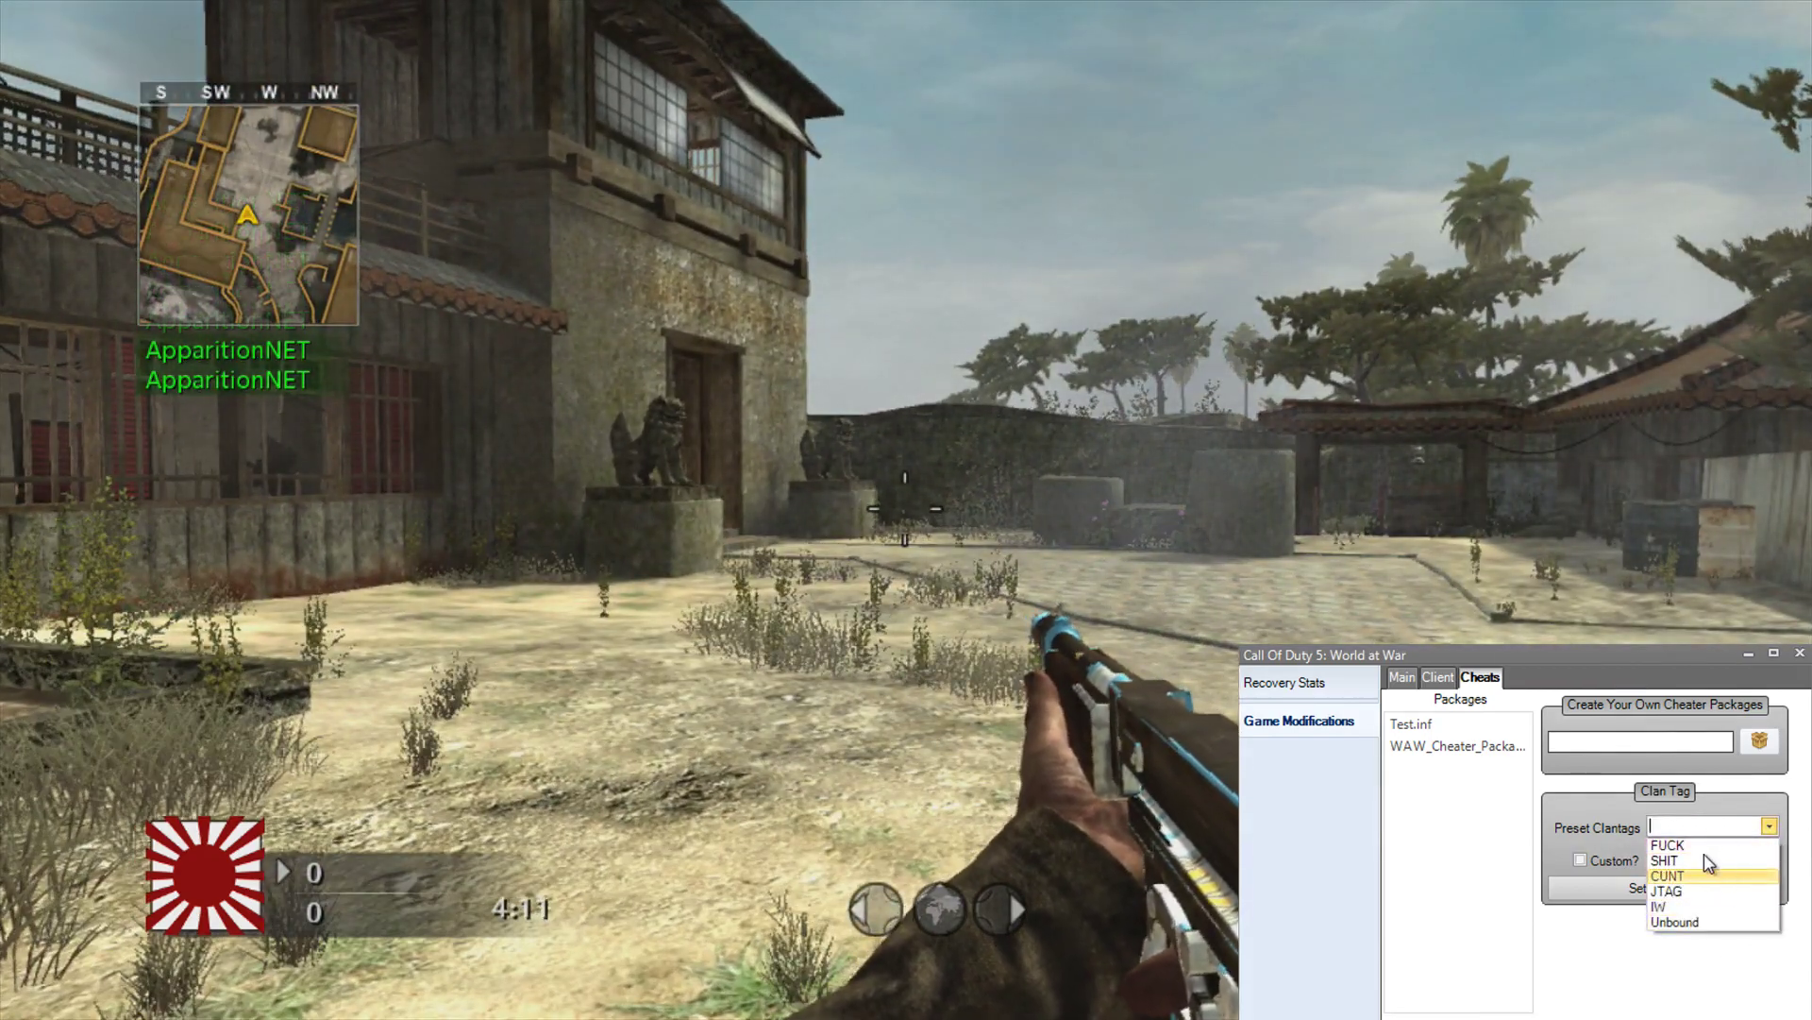
pyautogui.click(1769, 826)
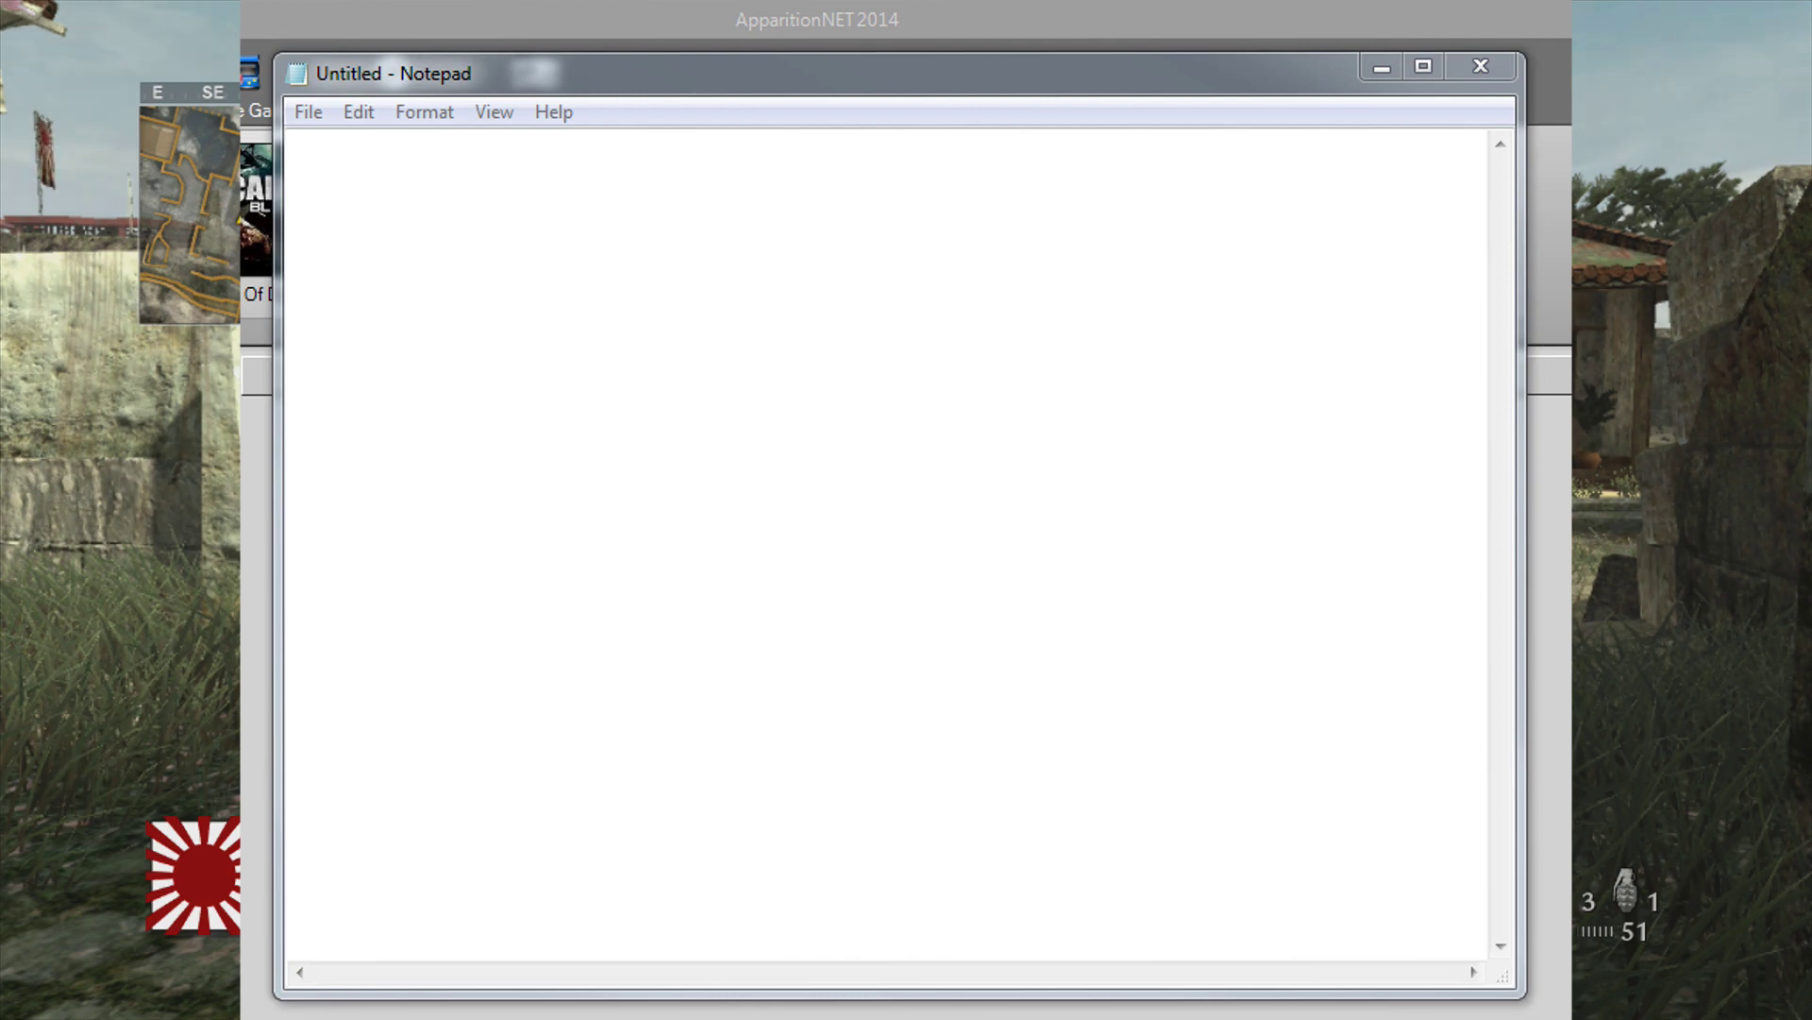
# Step: Write cg_gun_x|6 and r_znear|35 as the first two Notepad lines, fixing a typo
pyautogui.click(844, 455)
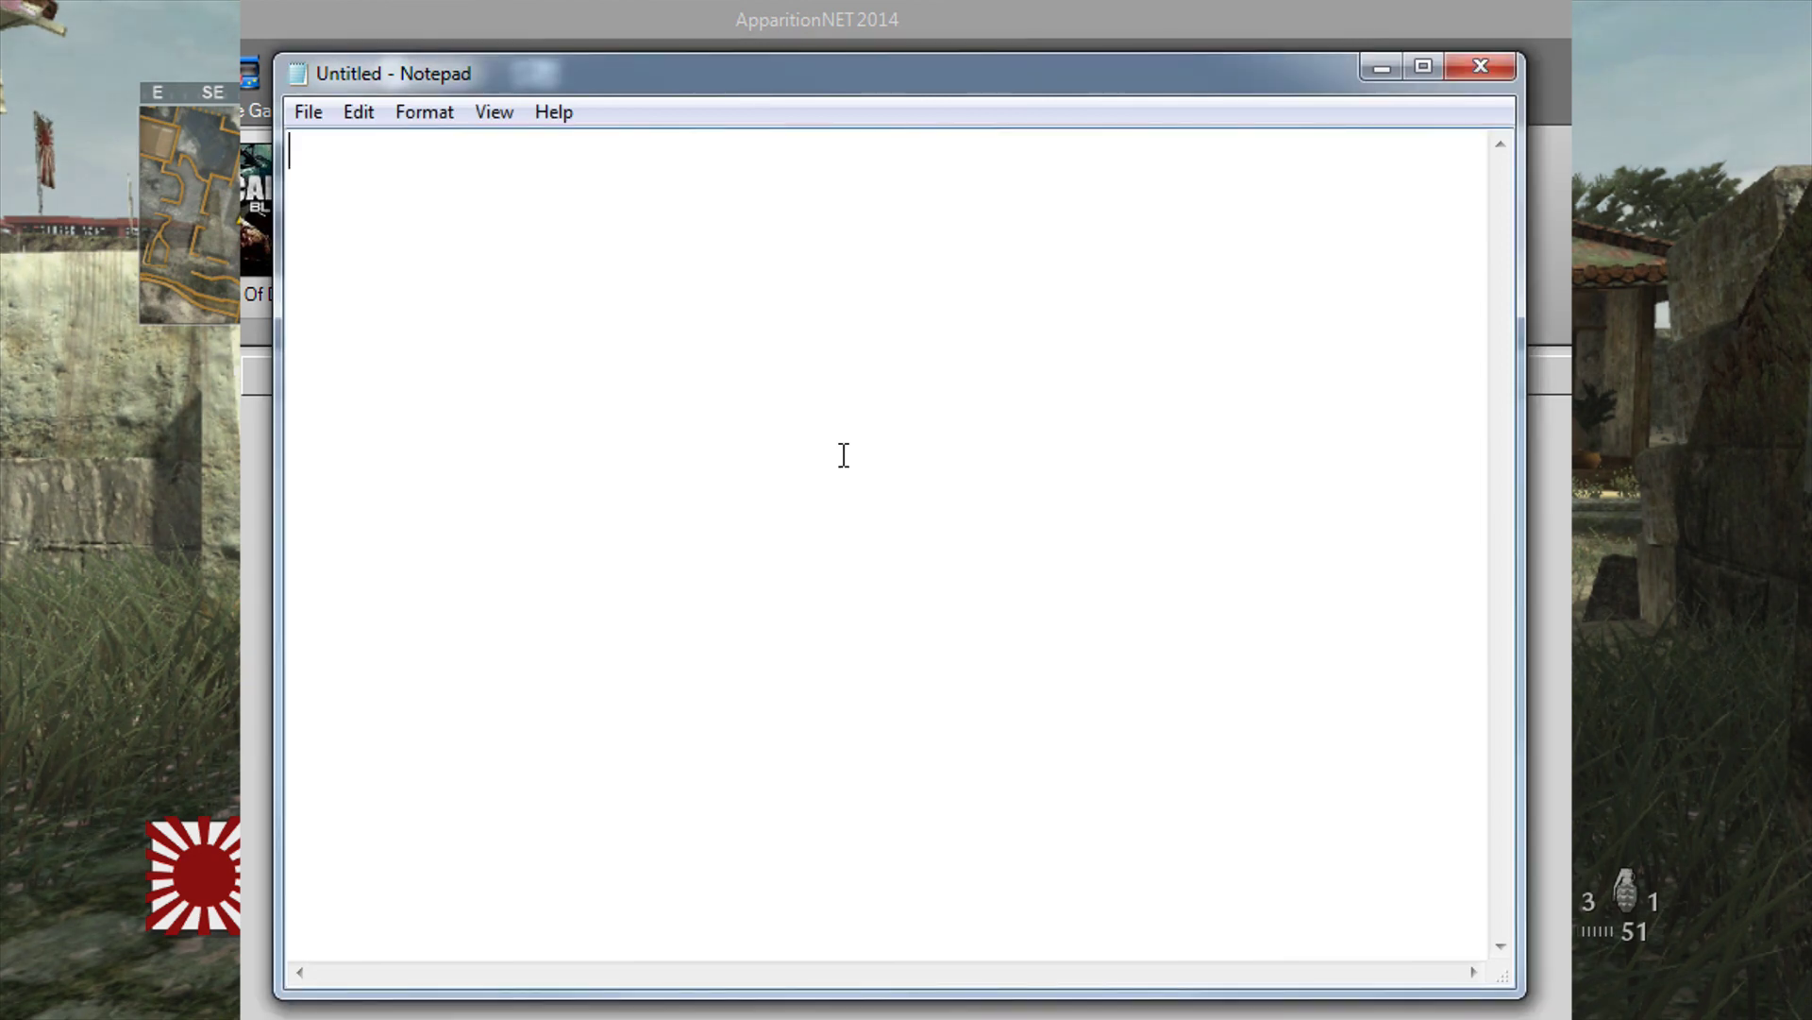
pyautogui.write('cg_gun_x')
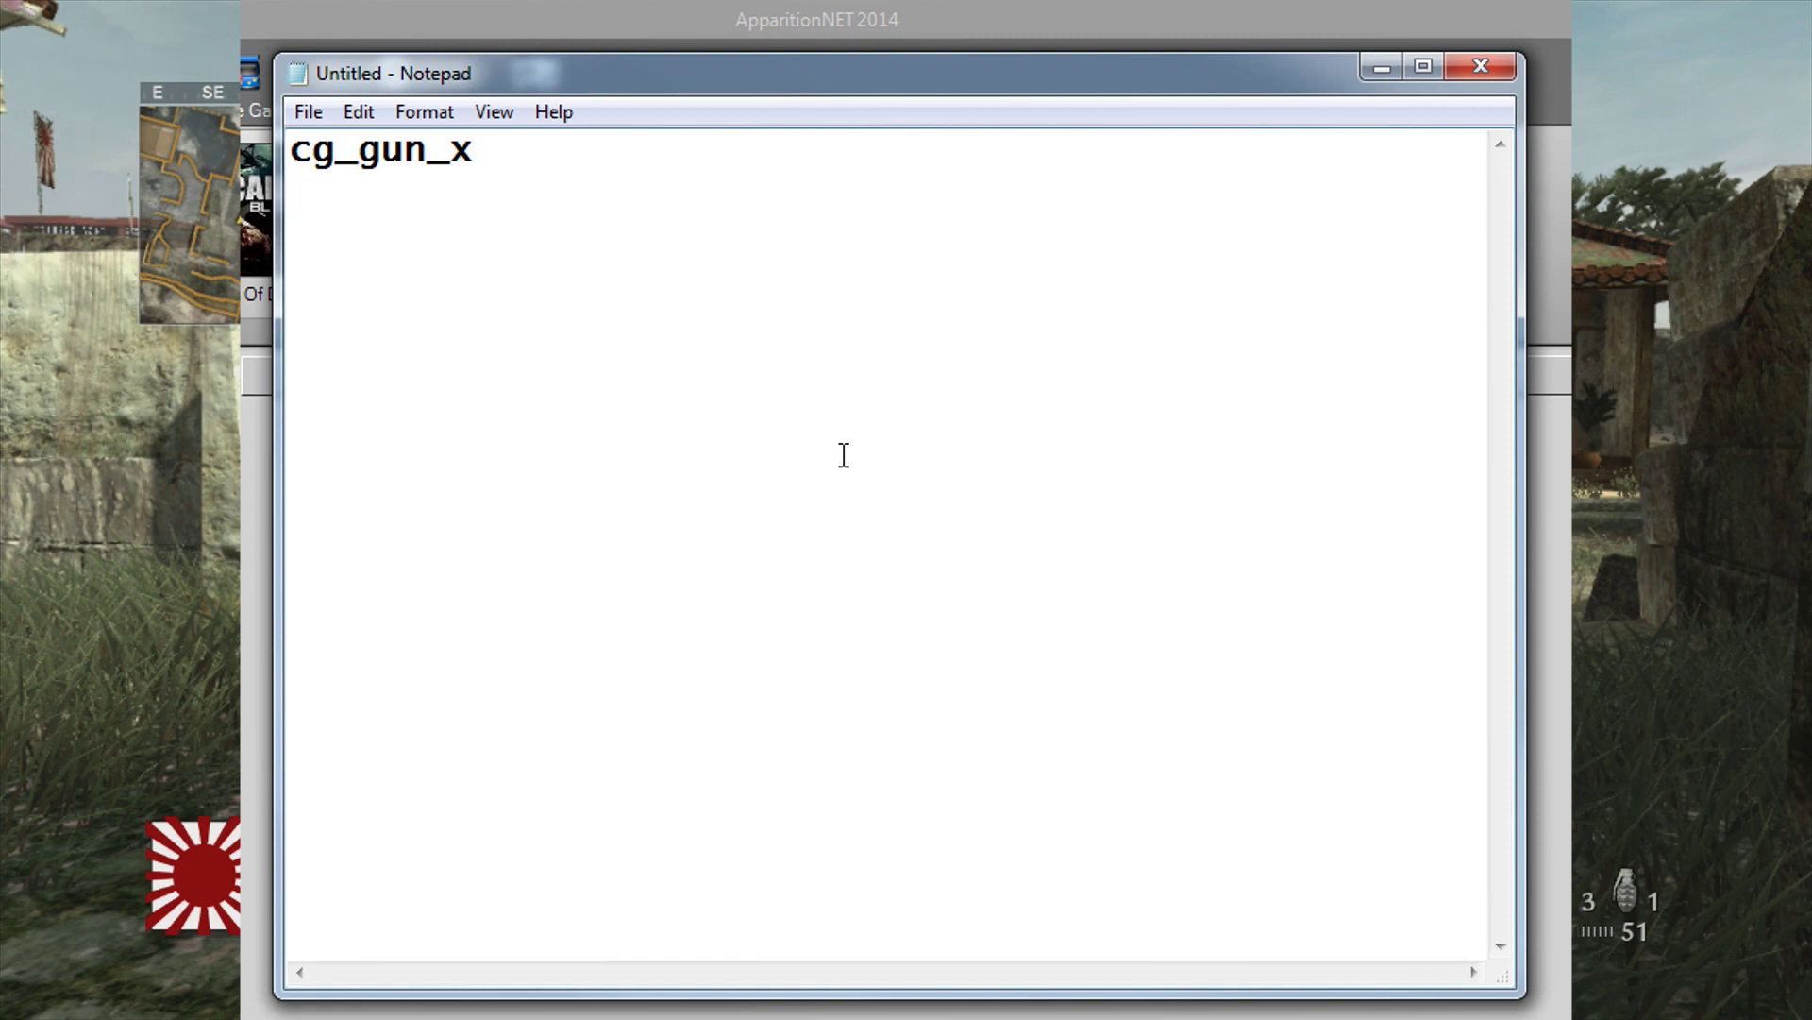
pyautogui.write('l')
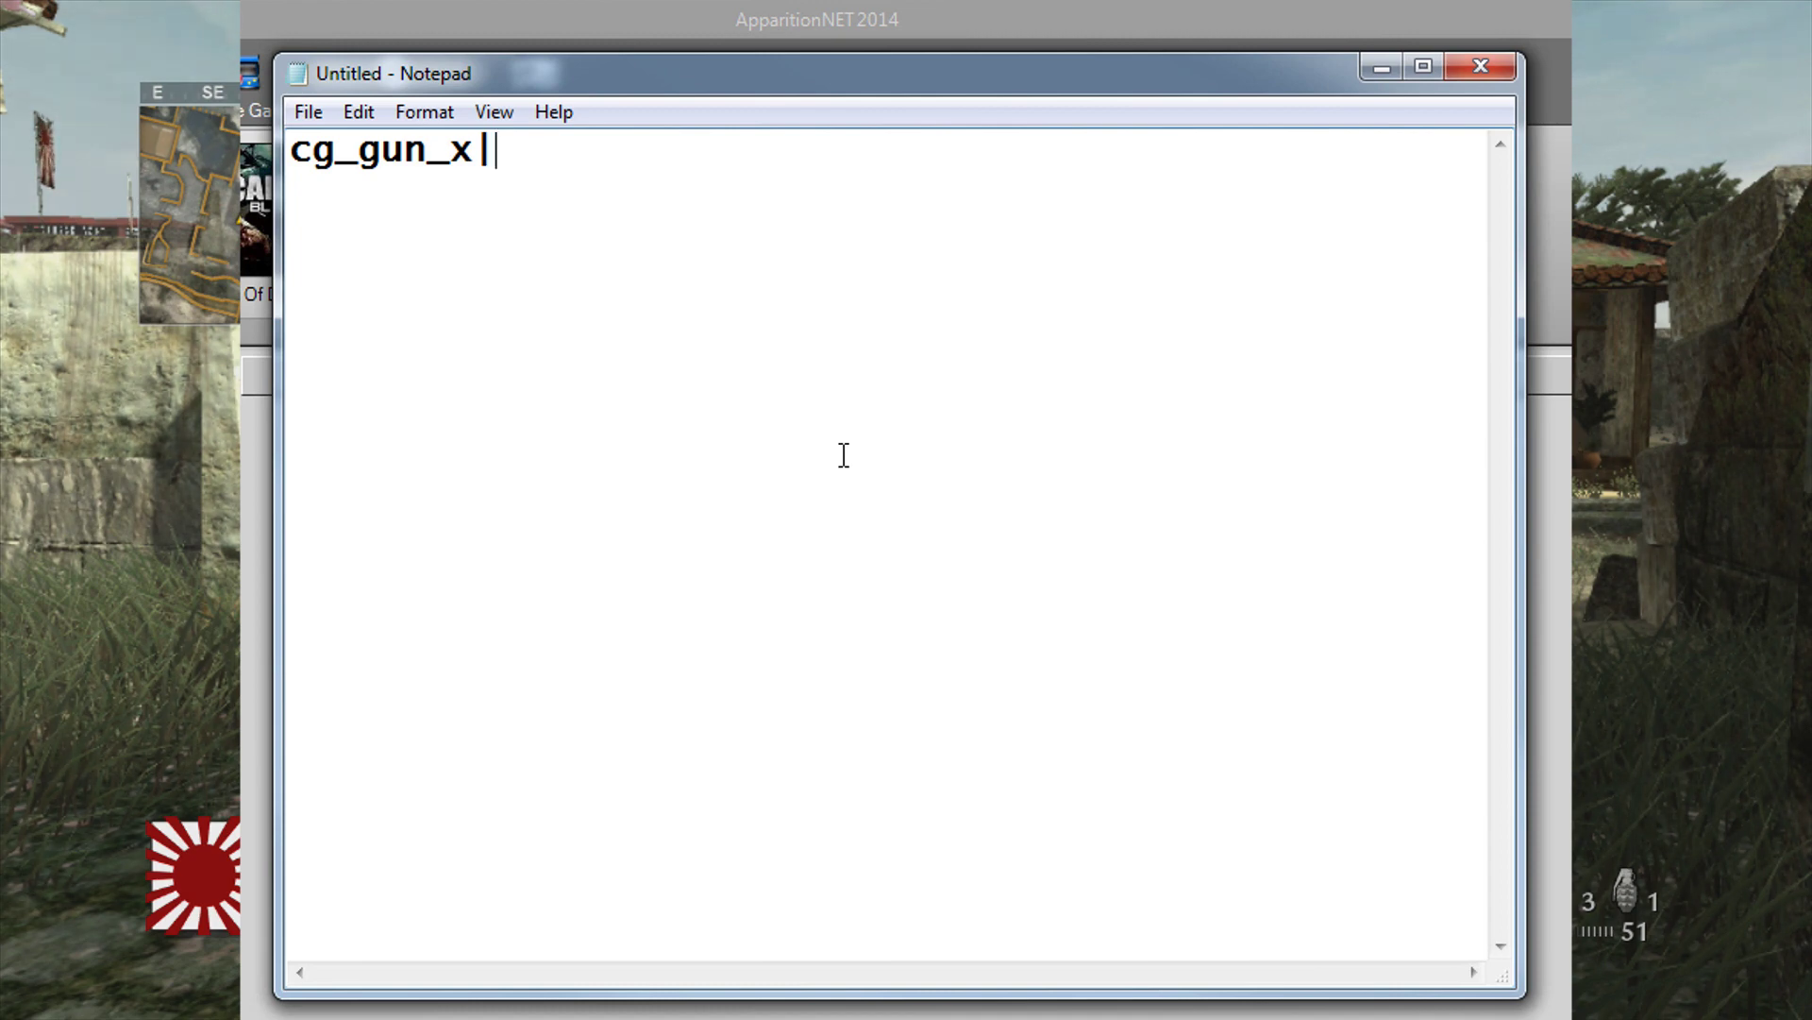
pyautogui.write('6')
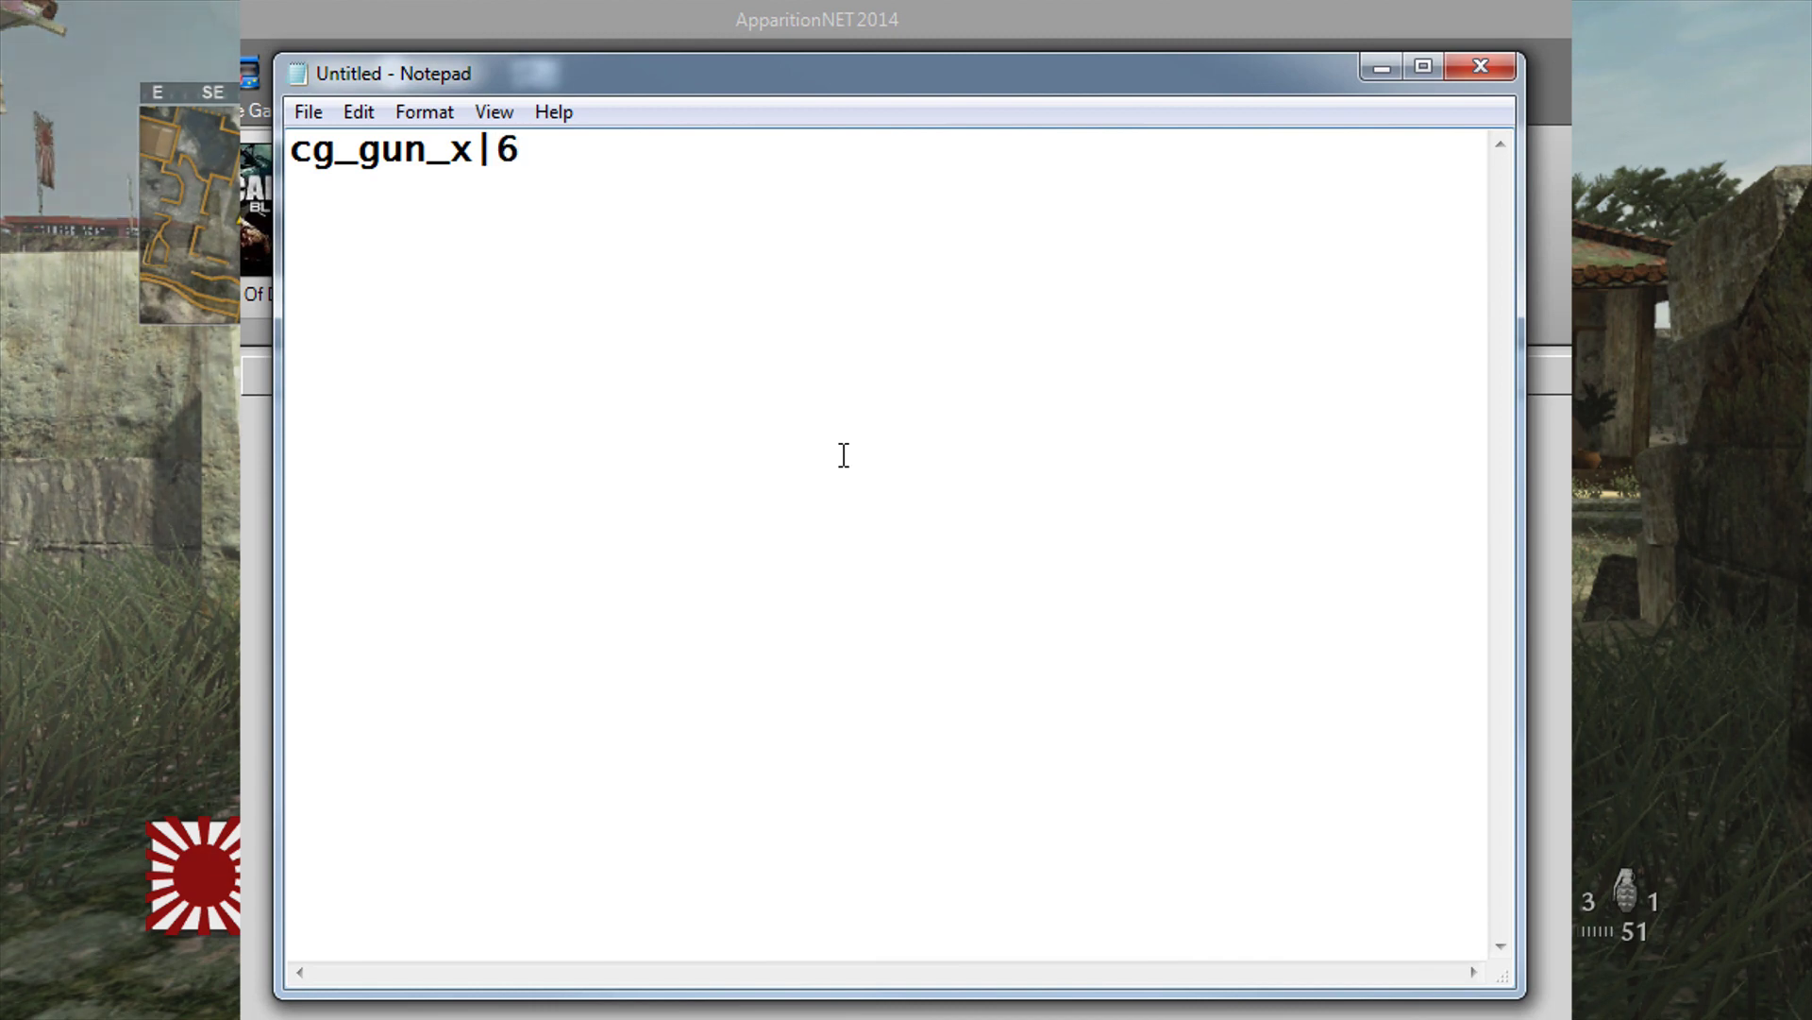
pyautogui.press('Return')
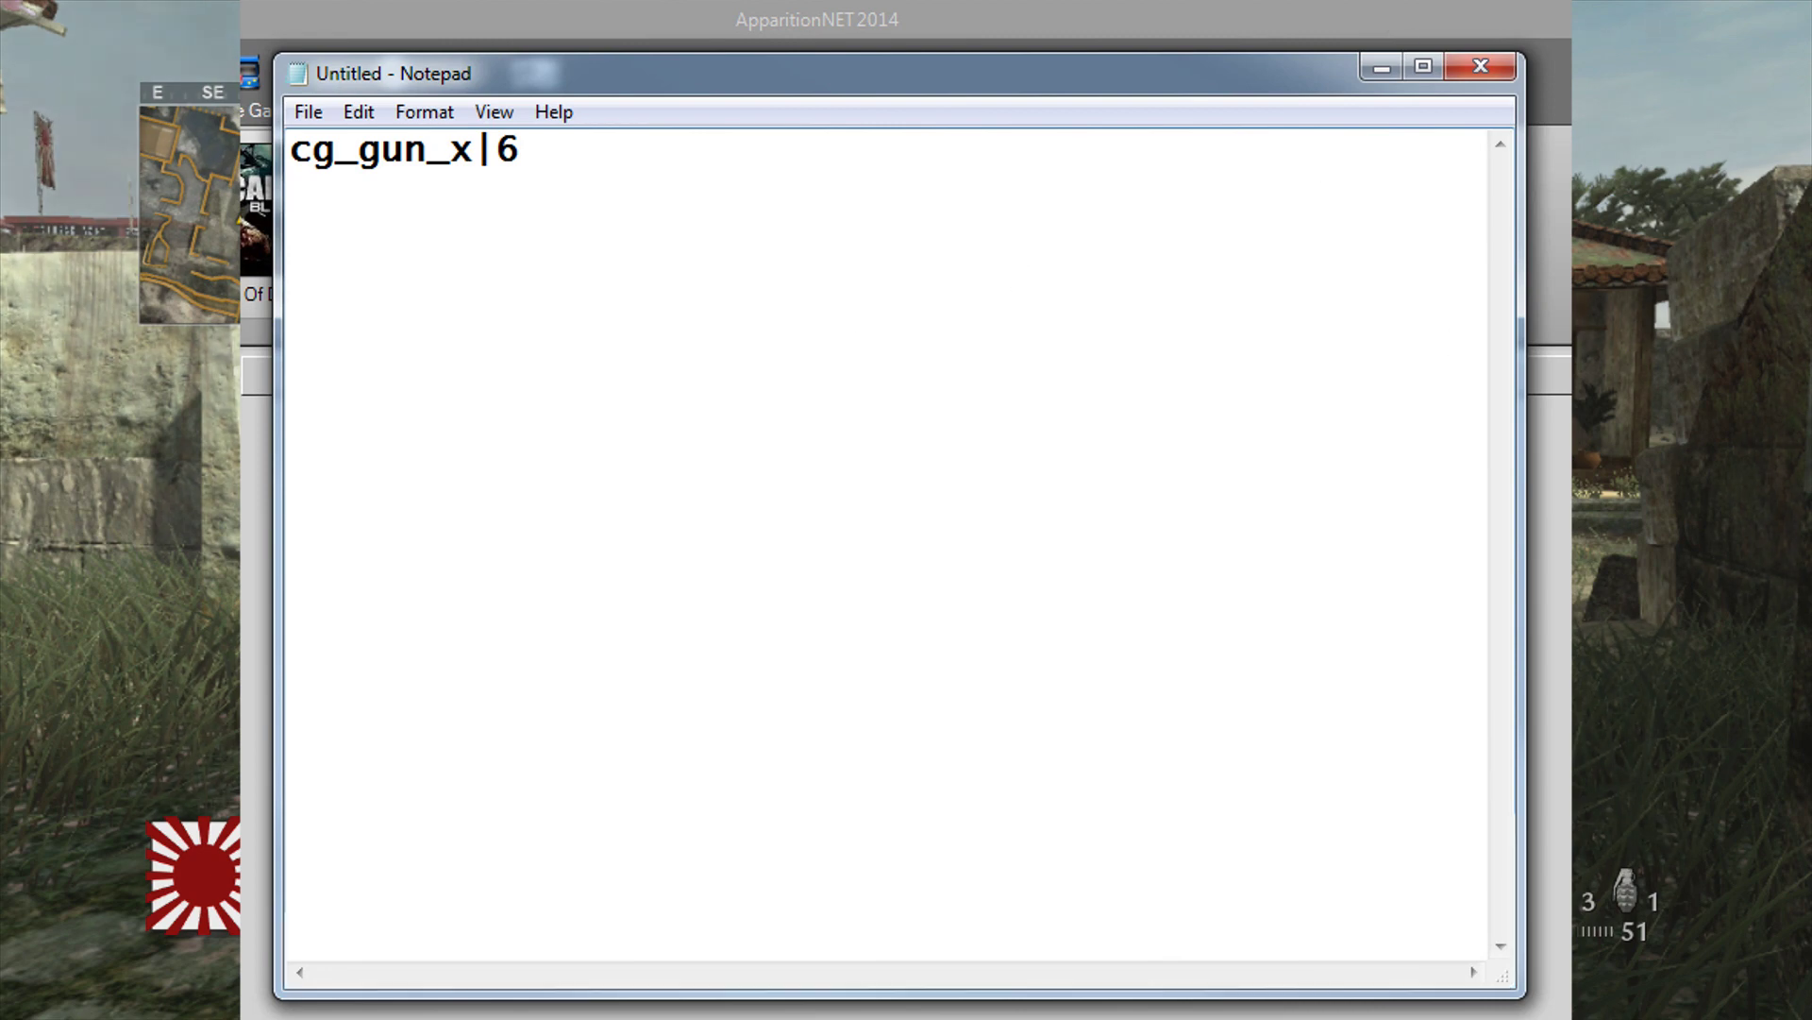
pyautogui.hotkey('alt', 'Tab')
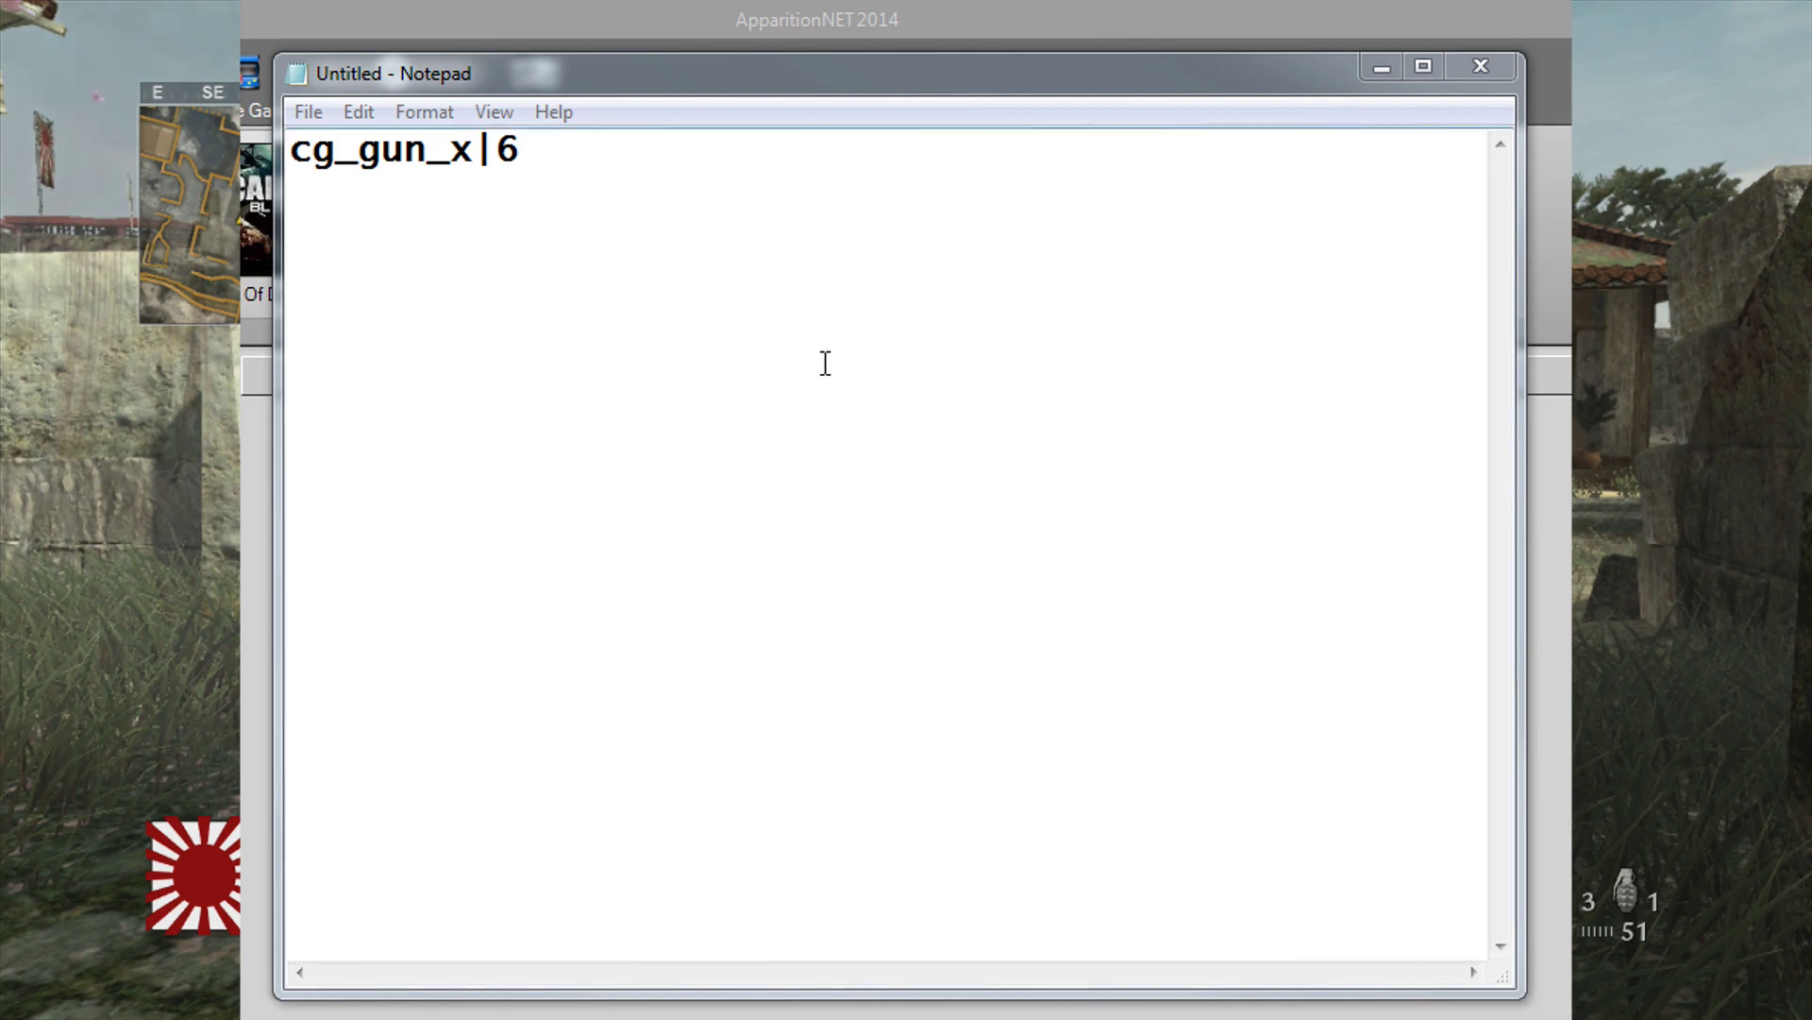
pyautogui.click(453, 195)
pyautogui.write('r_')
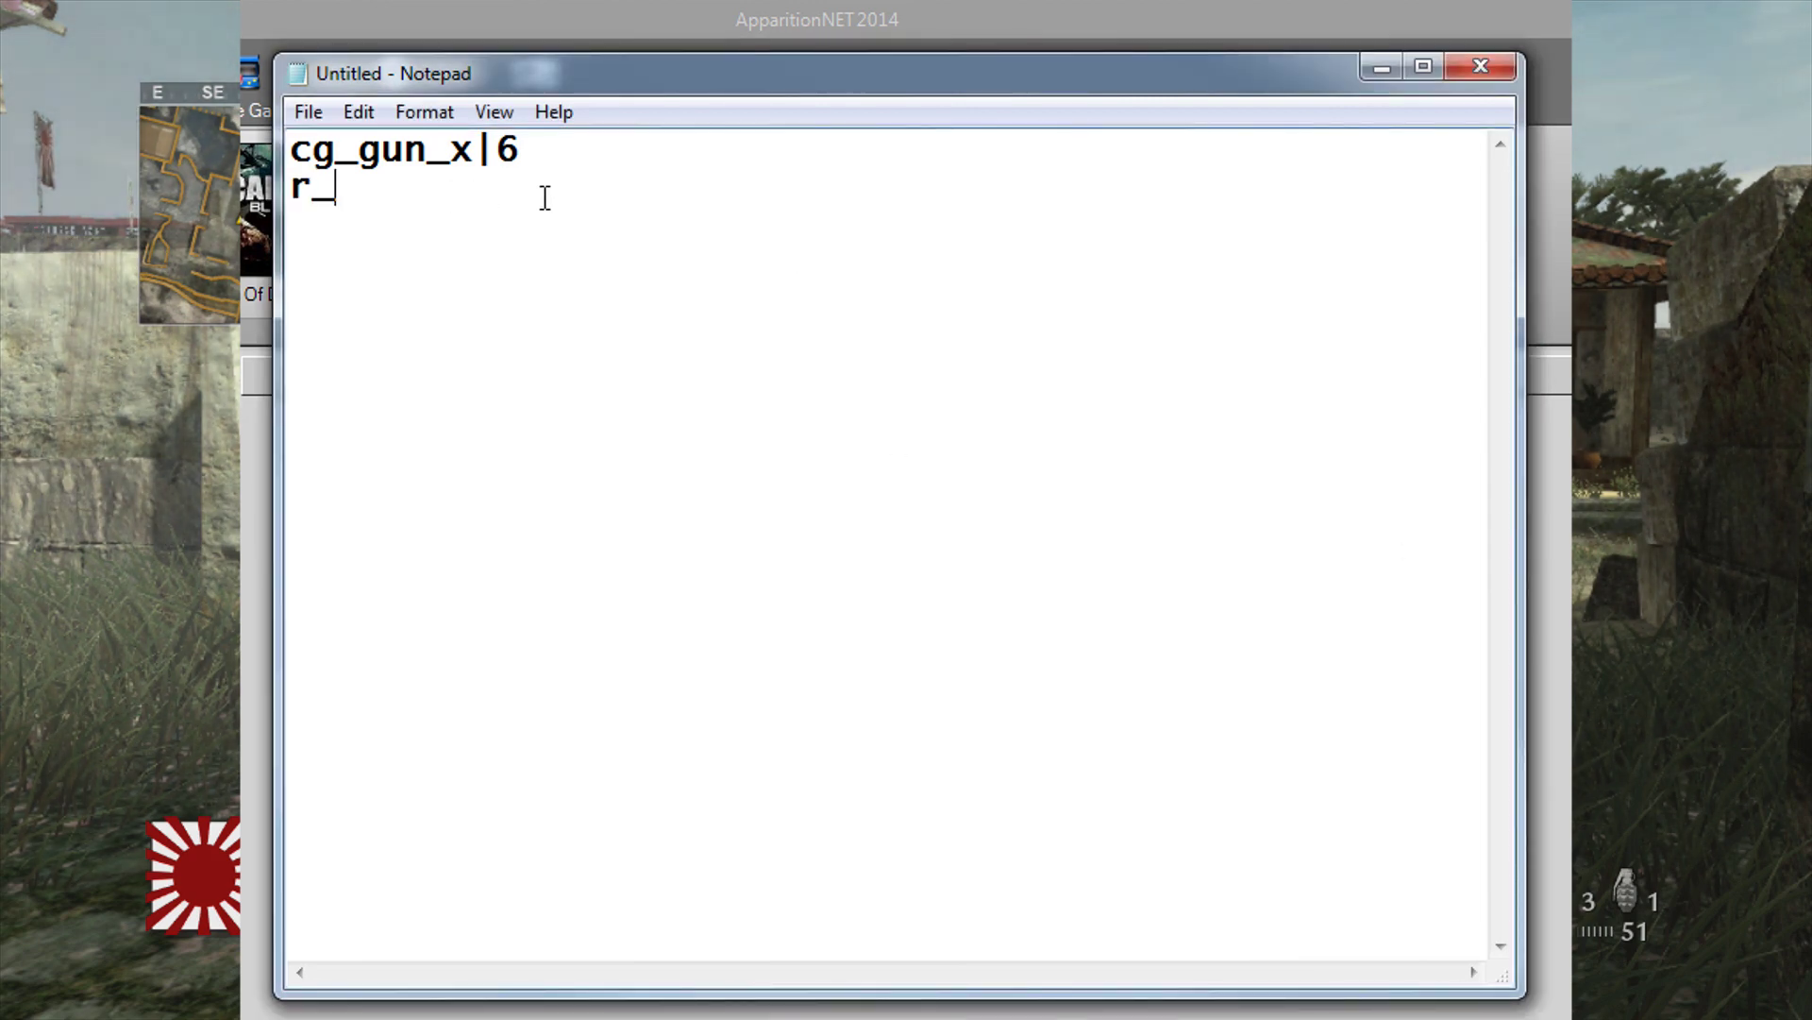
pyautogui.write('znear|')
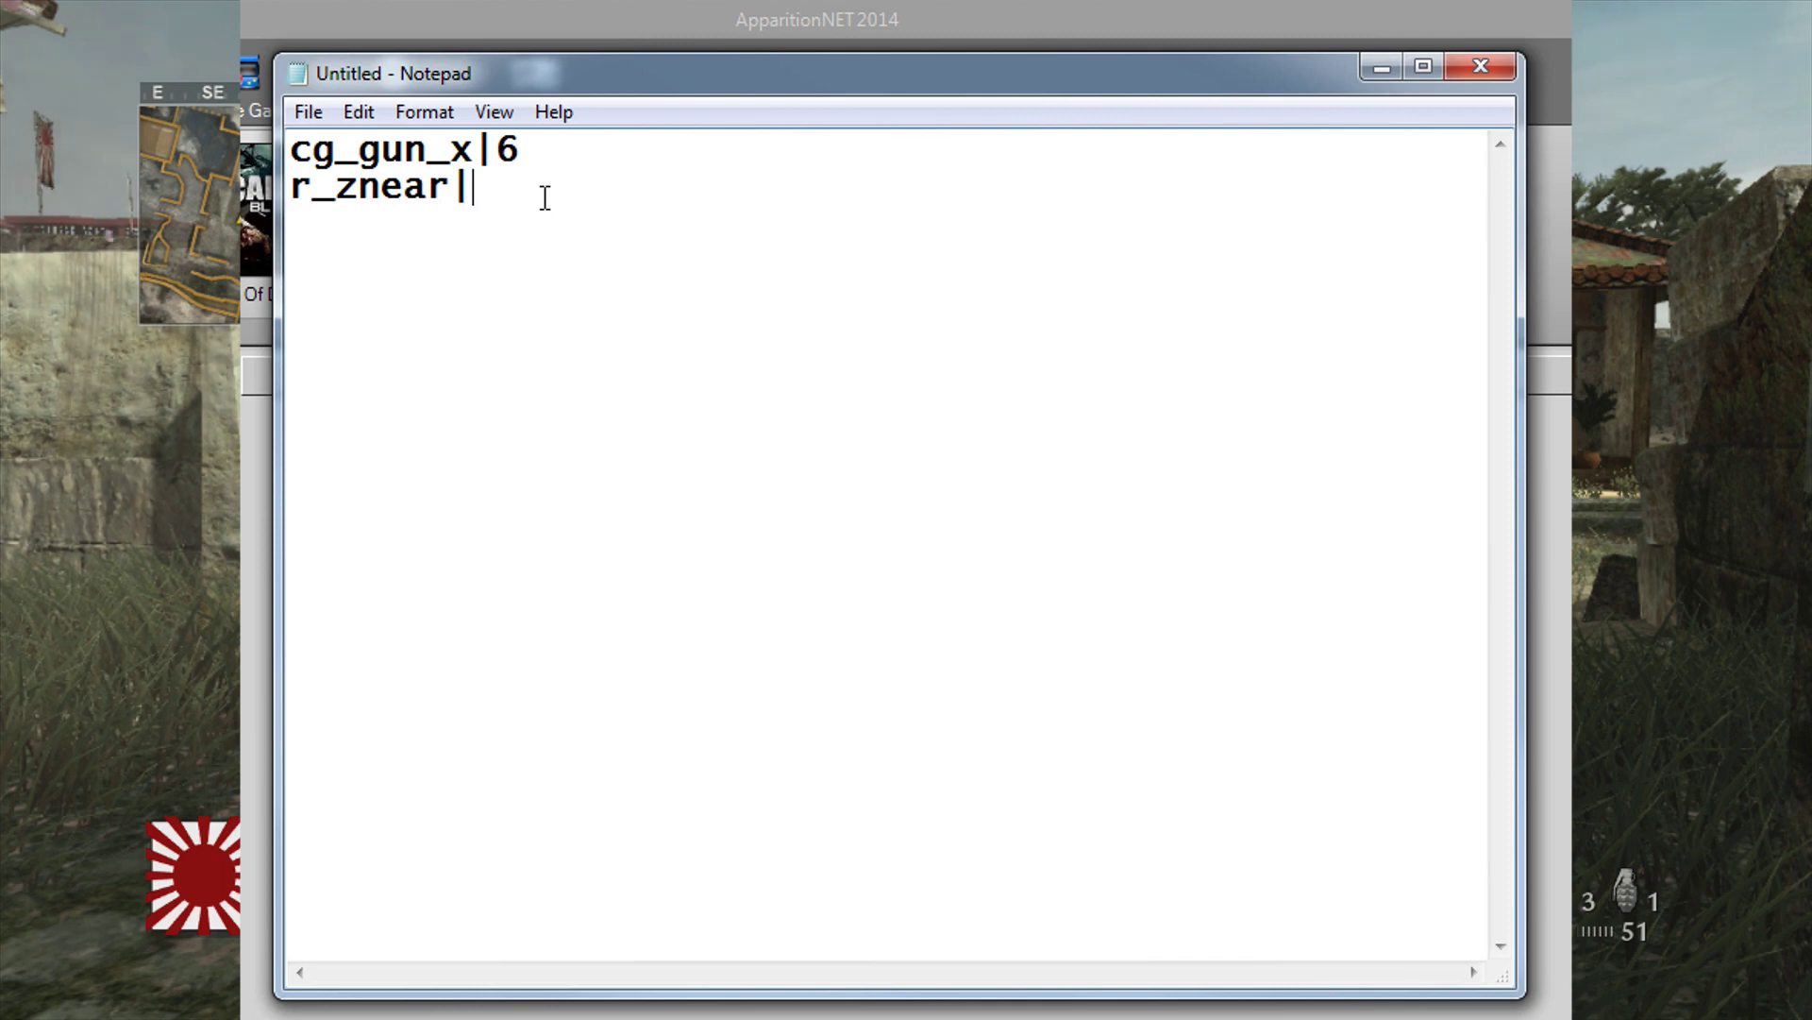
pyautogui.write('35')
pyautogui.press('Return')
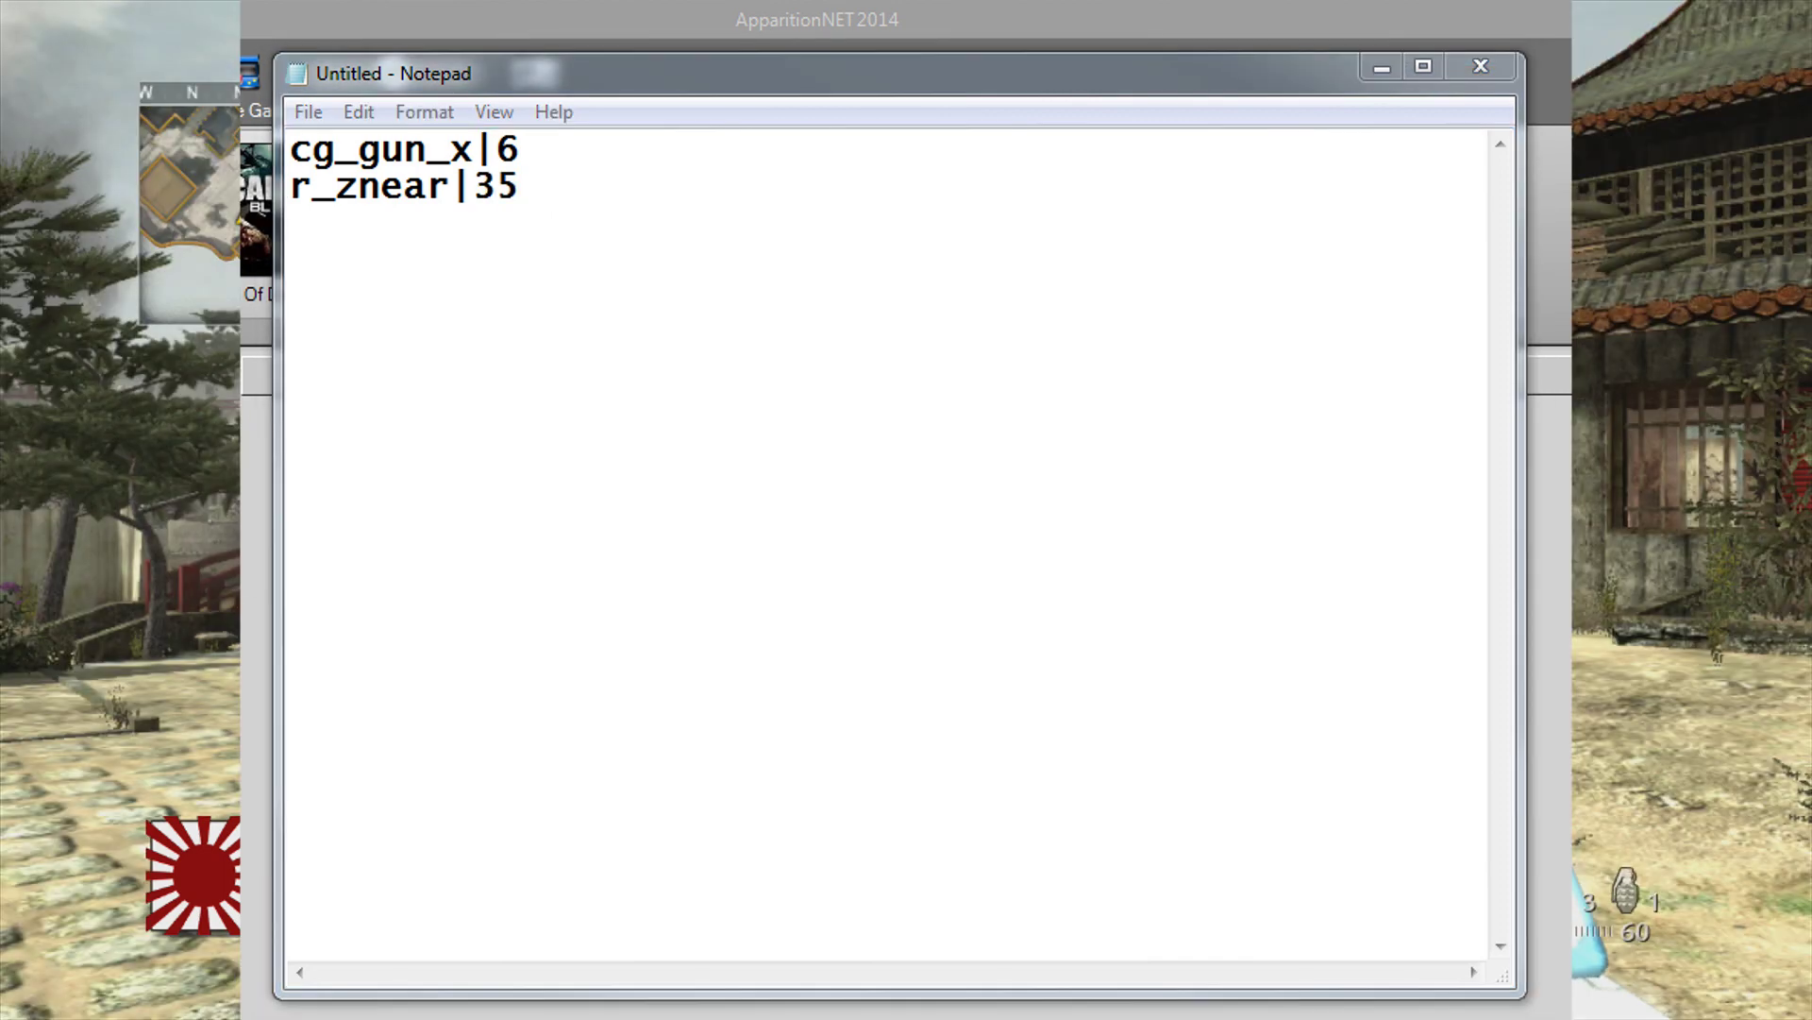
# Step: Paste cg_laserforceOn 1 as line three and reformat it to cg_laserforceOn|1
pyautogui.click(405, 238)
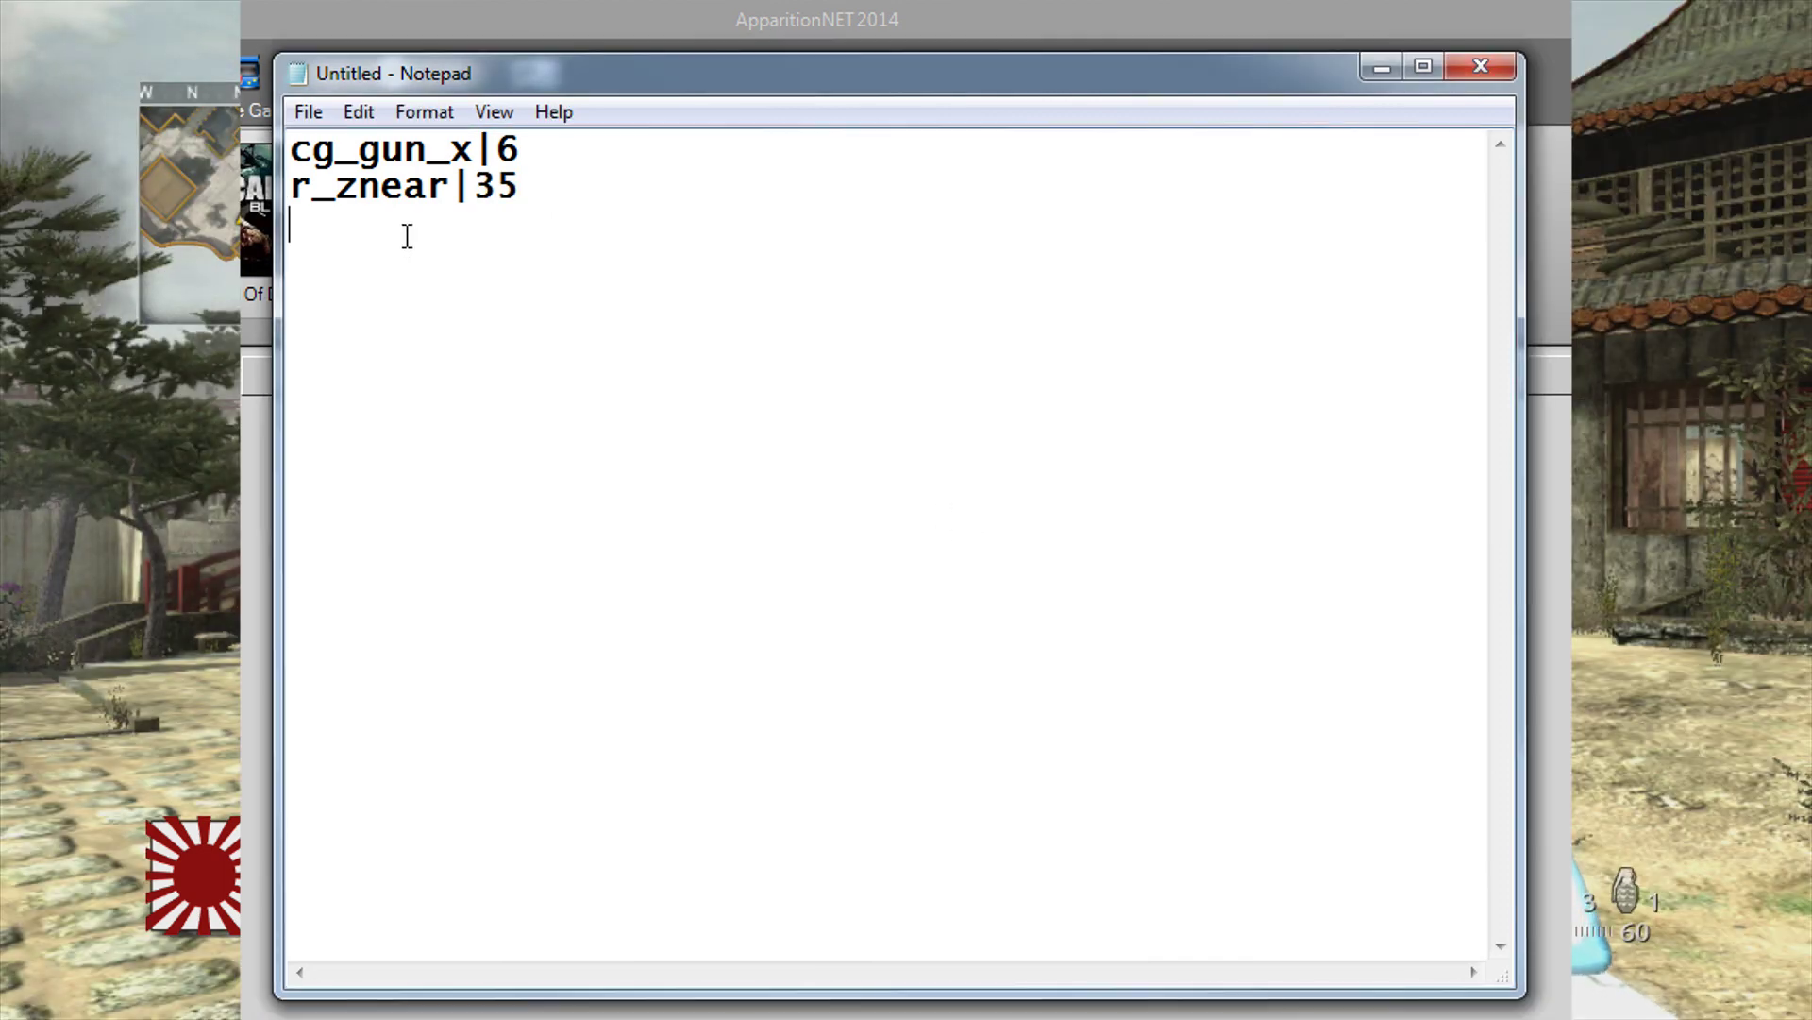
pyautogui.write('cg_laserforceOn 1')
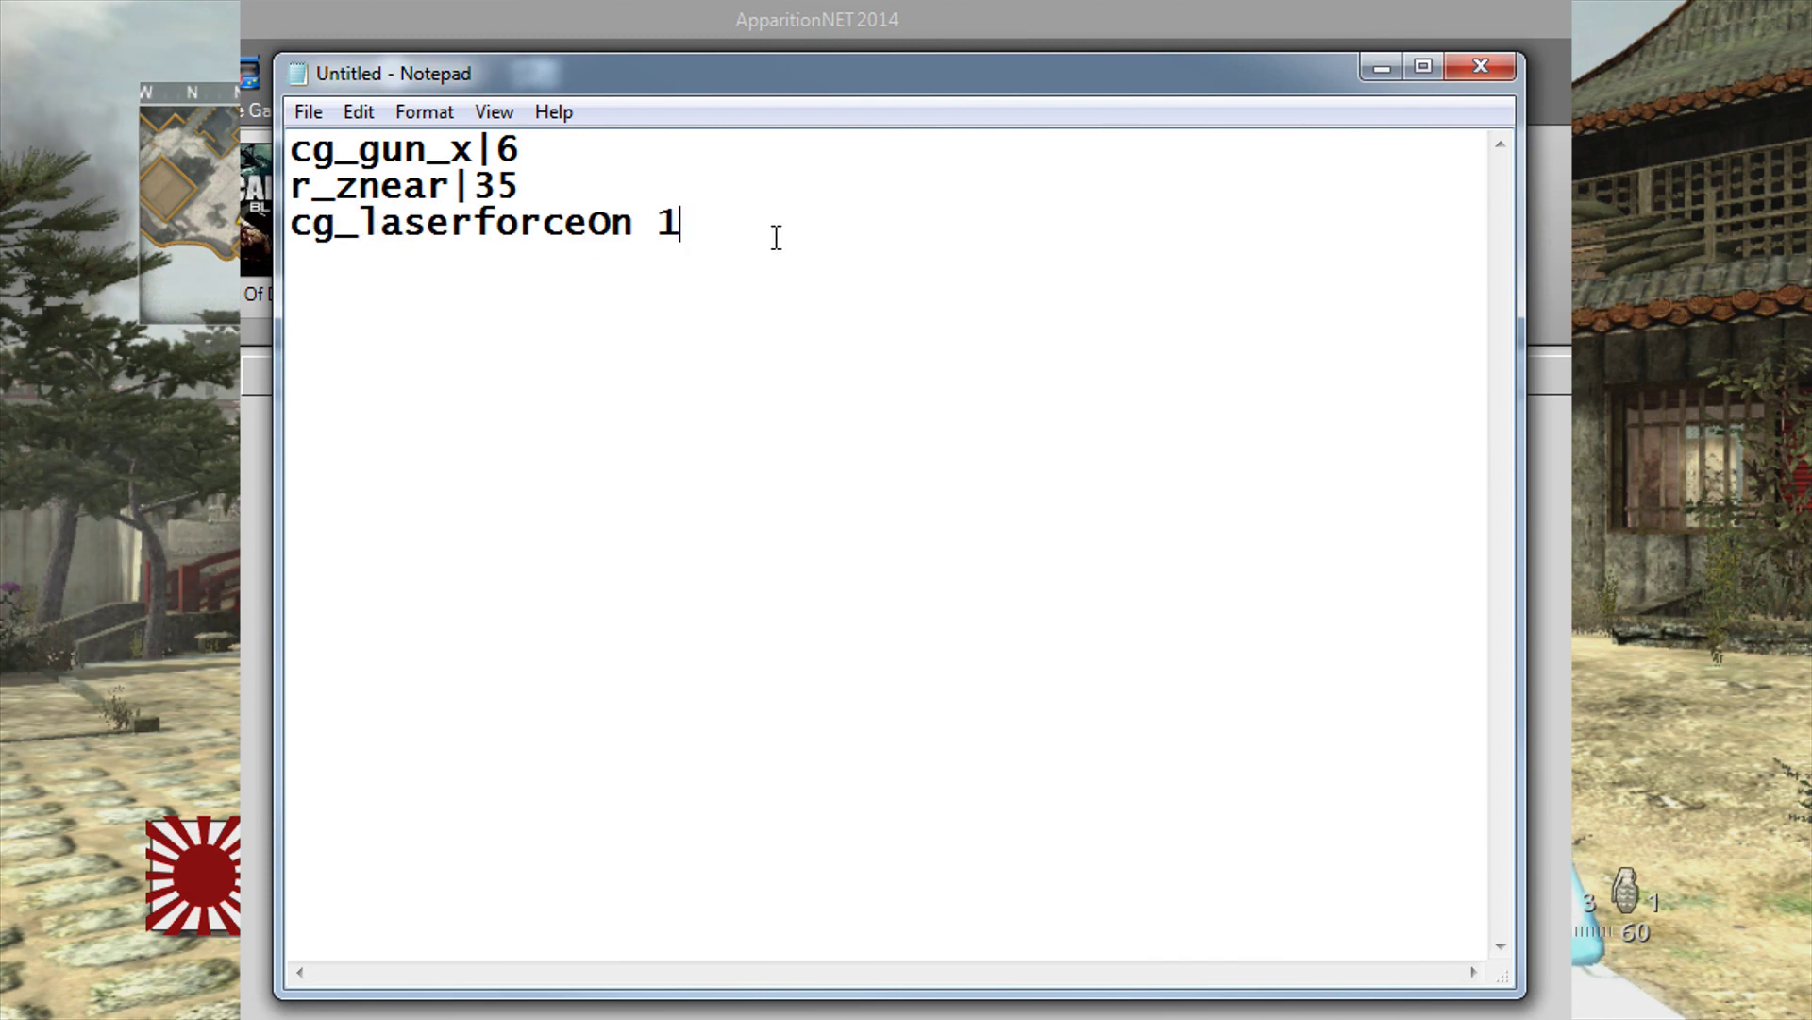
pyautogui.press('Left')
pyautogui.press('BackSpace')
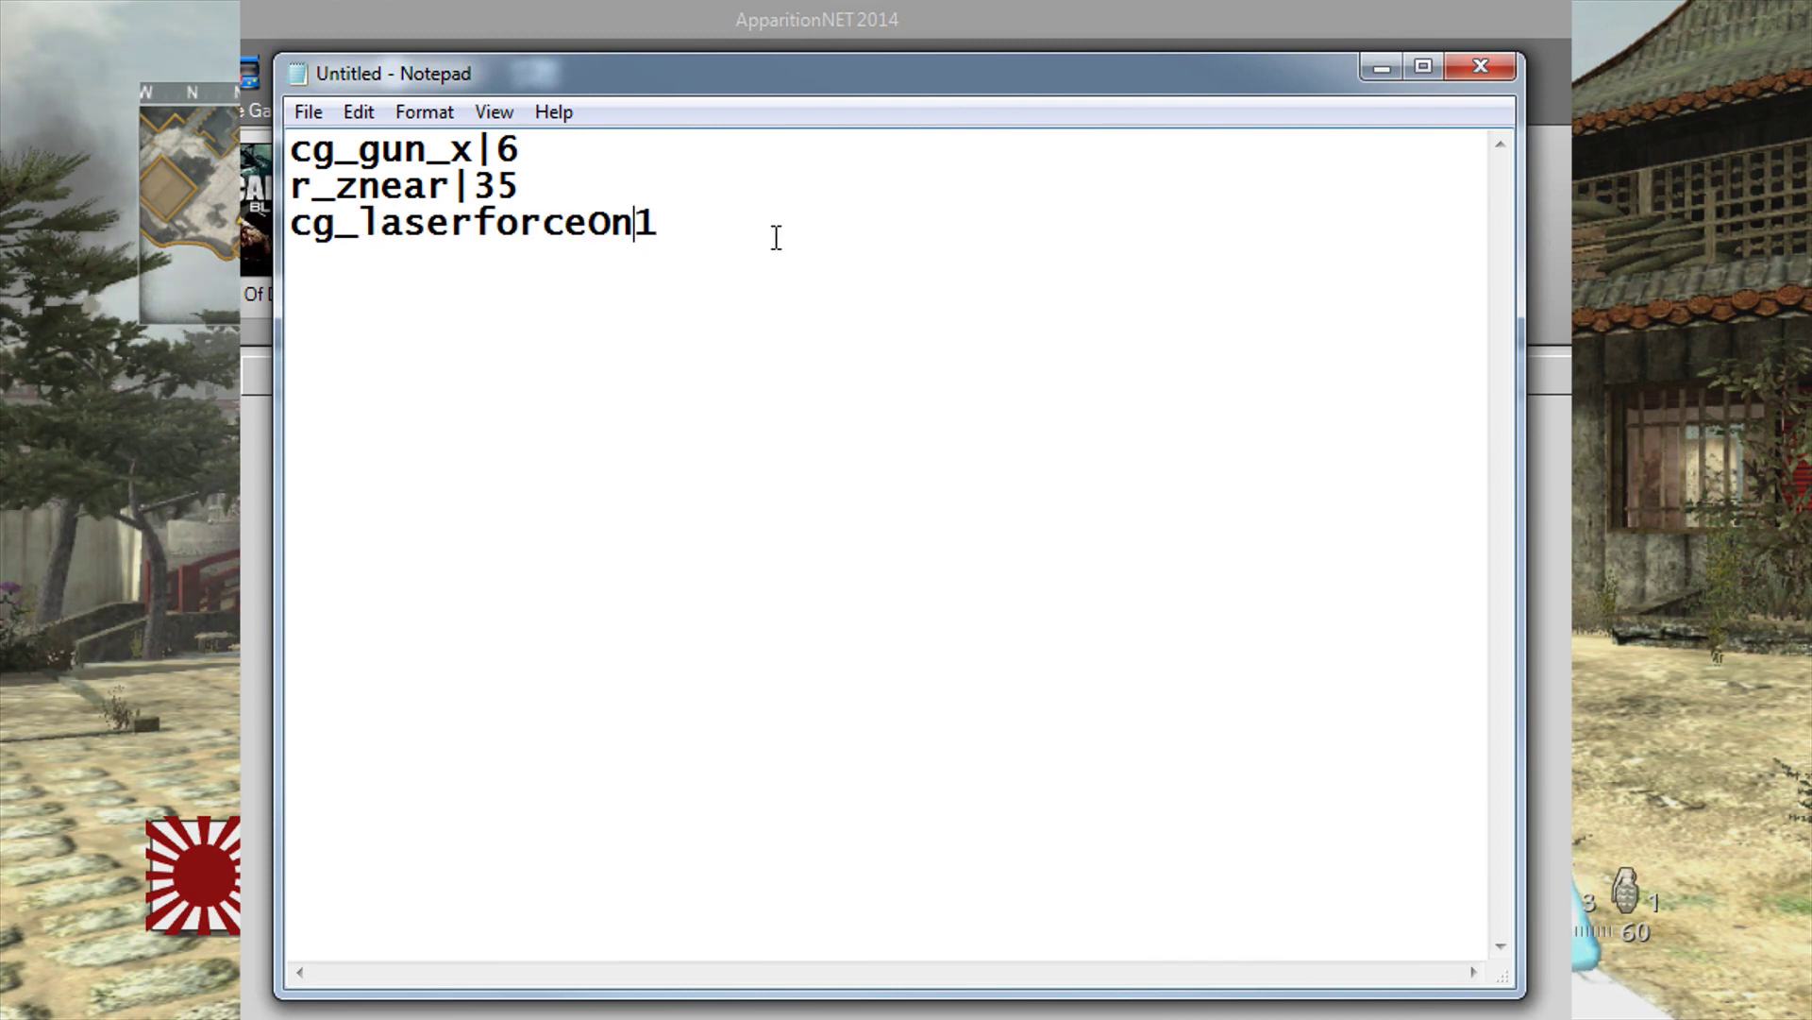
pyautogui.write('|')
pyautogui.press('End')
pyautogui.press('Return')
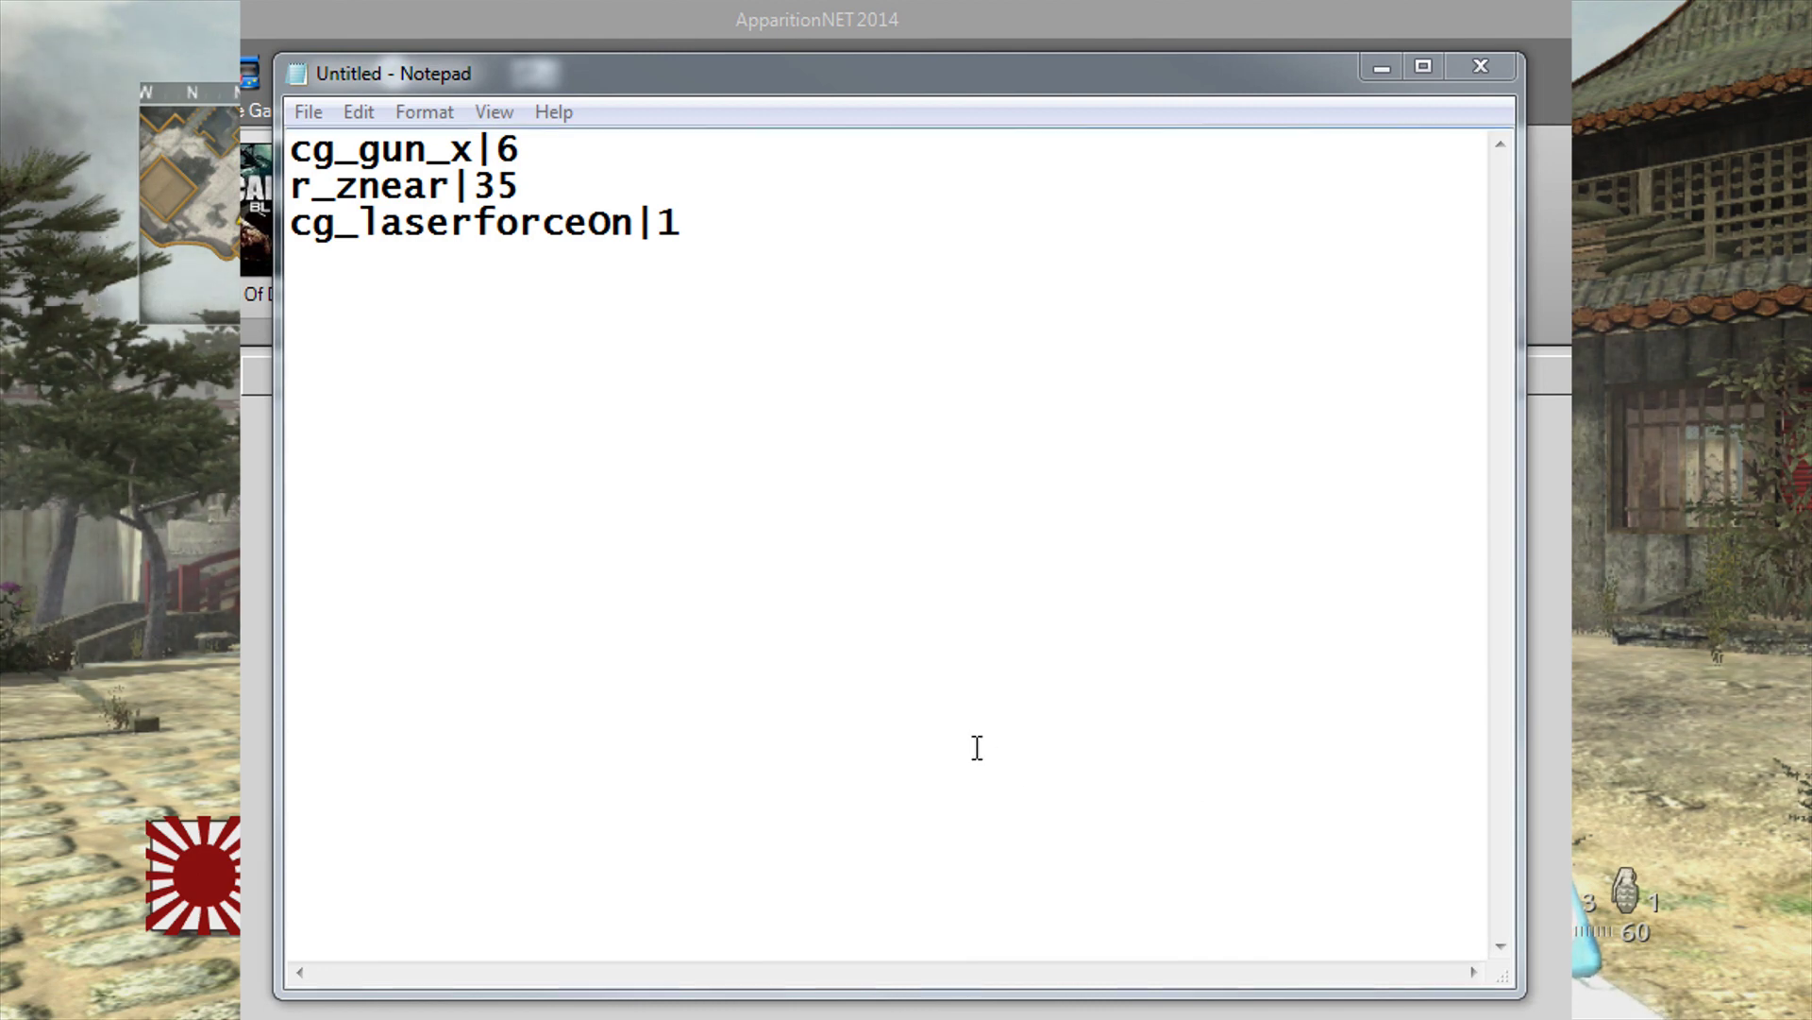
# Step: Add compassSize|1.2 as line four, changing the pasted 1.5 value to 1.2
pyautogui.click(462, 278)
pyautogui.write('compassSize 1.5')
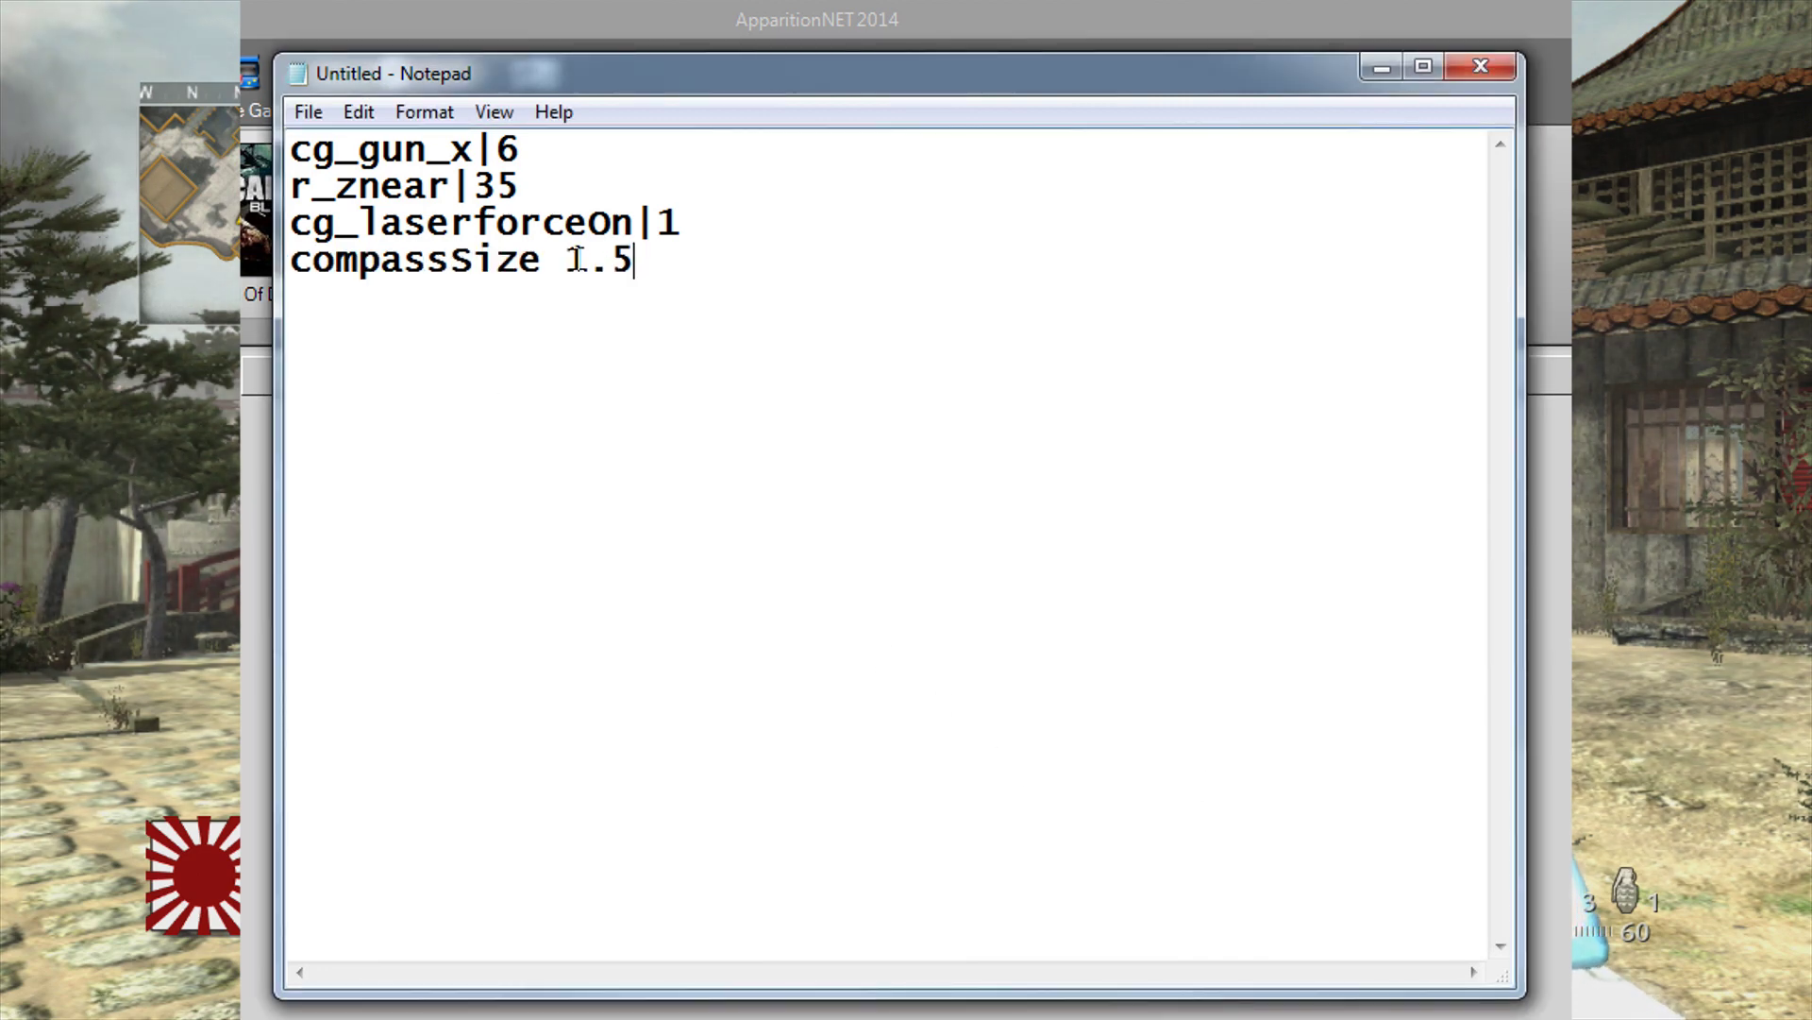
pyautogui.press('BackSpace')
pyautogui.write('2')
pyautogui.press('Left')
pyautogui.press('Left')
pyautogui.press('Left')
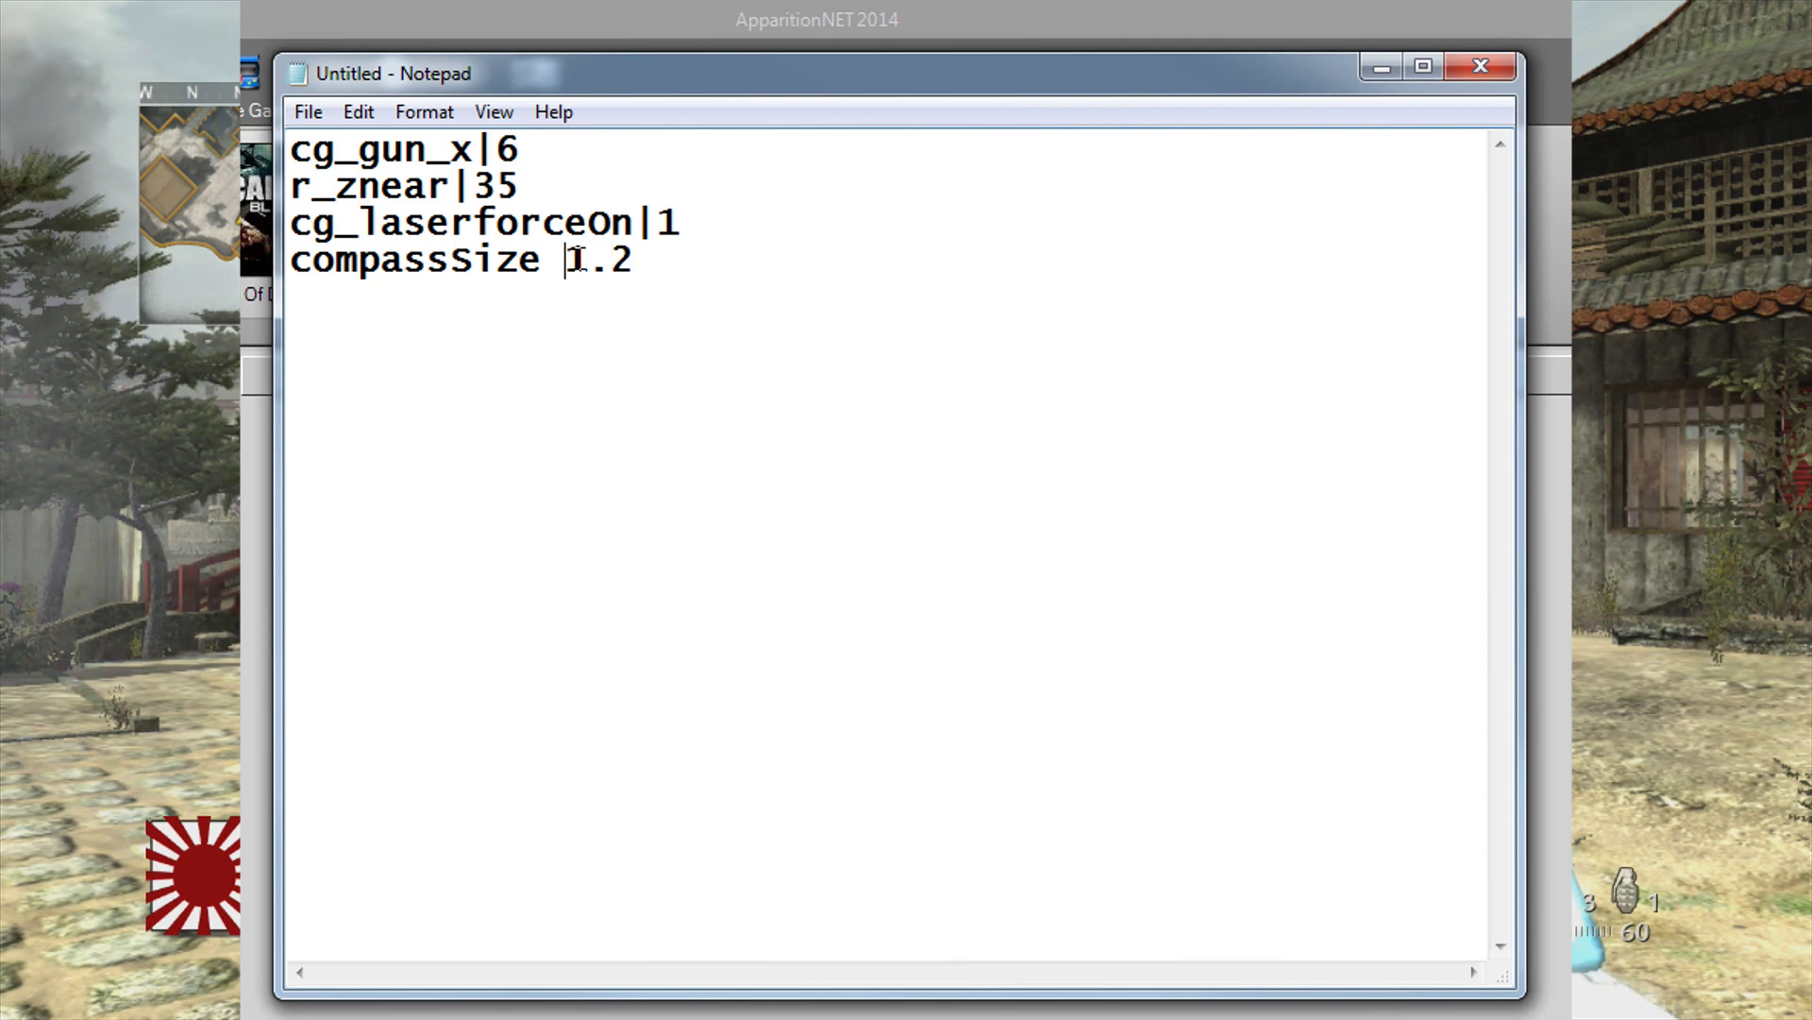
pyautogui.press('BackSpace')
pyautogui.write('|')
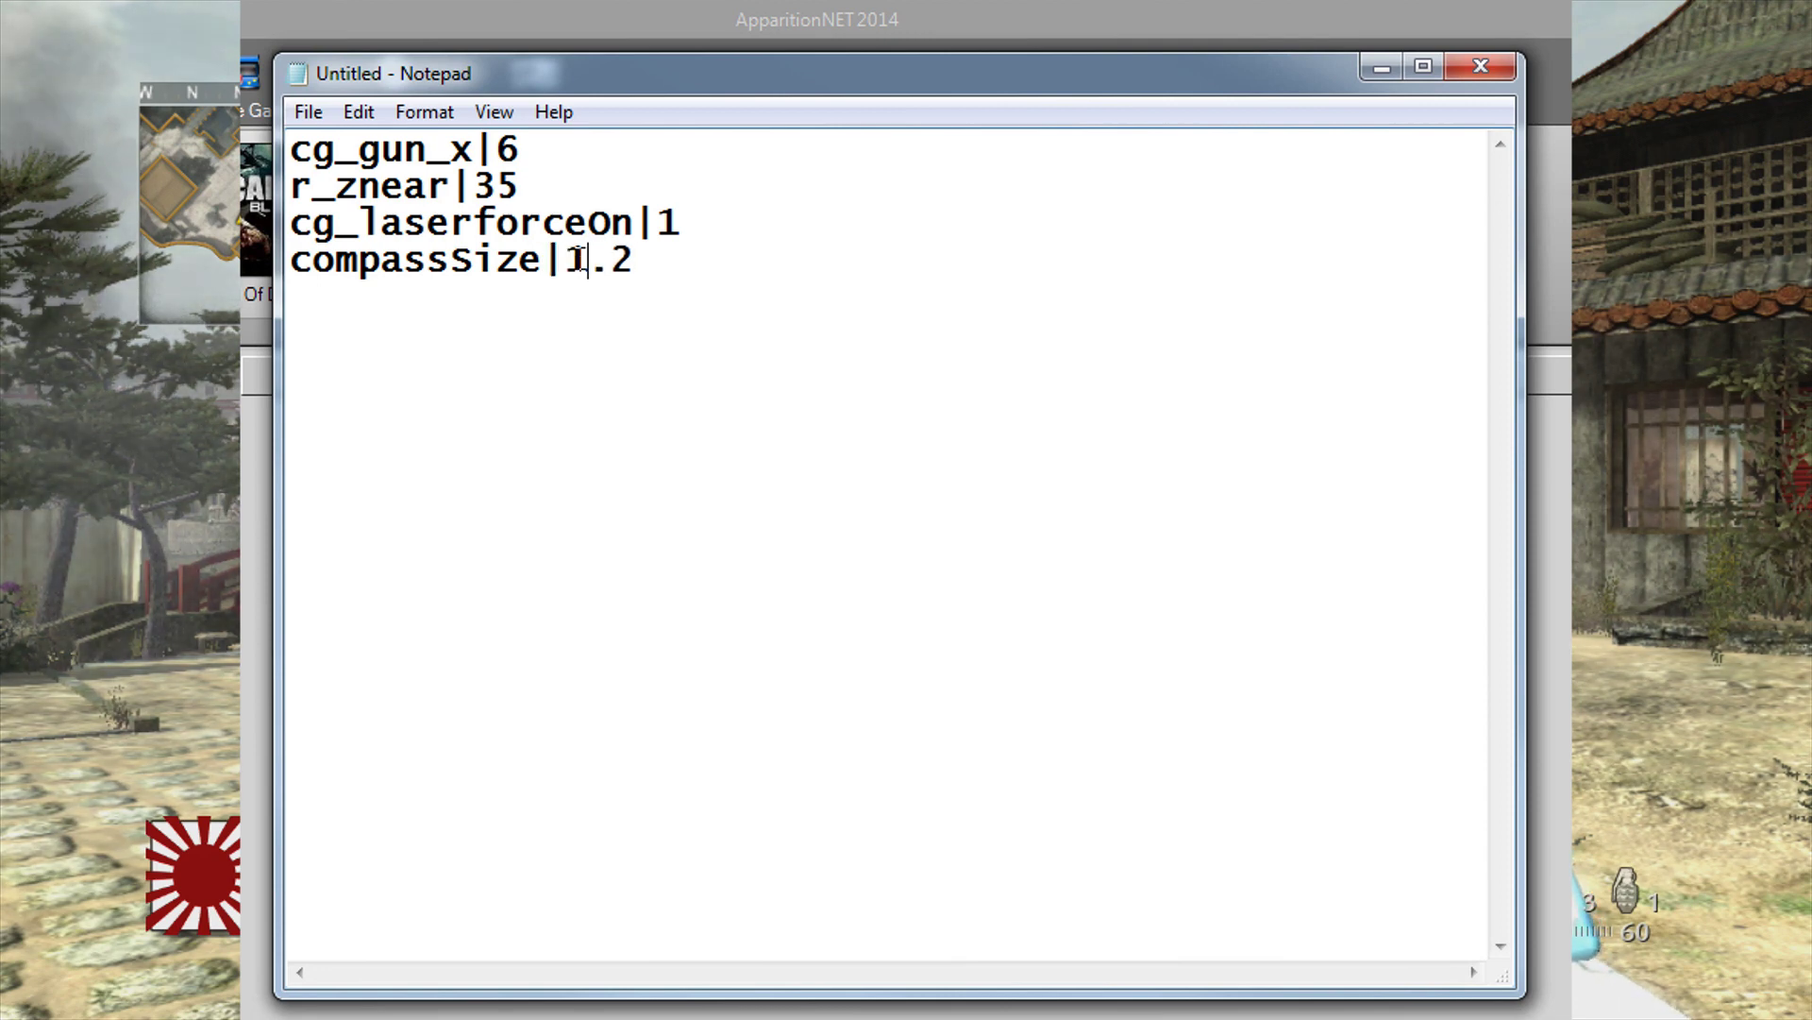
pyautogui.press('Return')
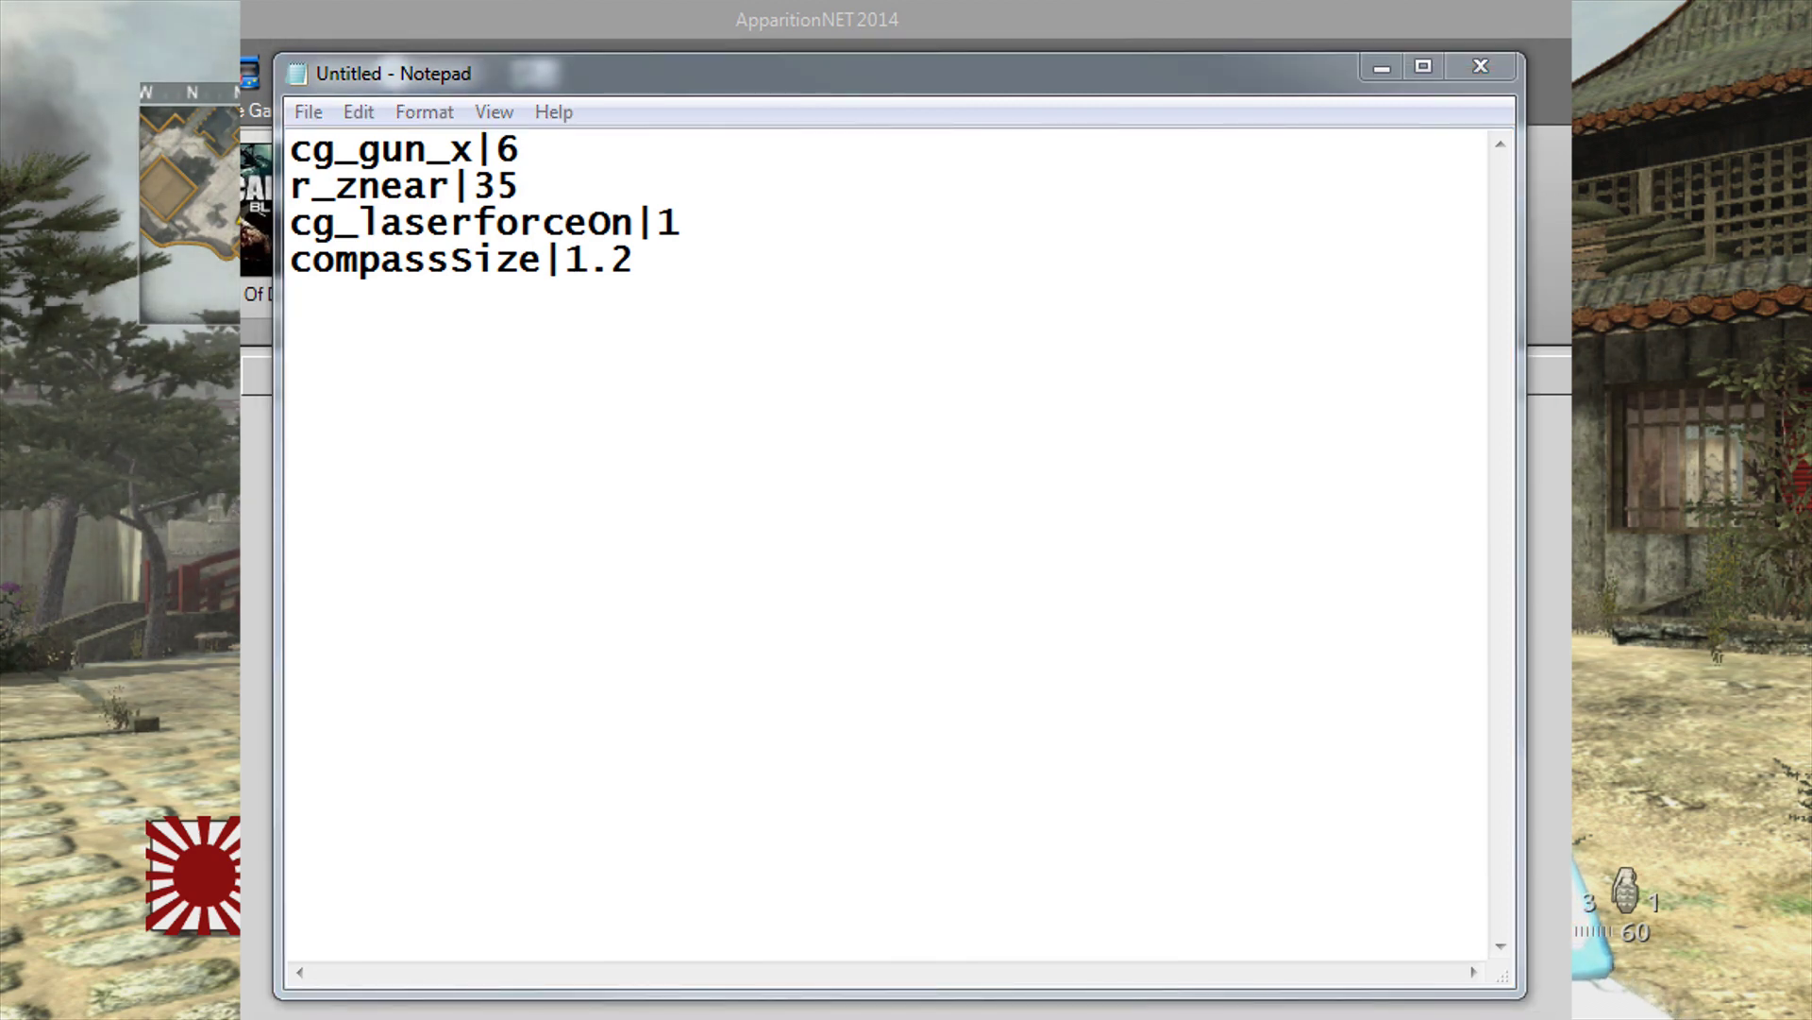
# Step: Add r_specularmap|2 and g_compassshowenemies|1 as lines five and six
pyautogui.write('r_specularmap|2')
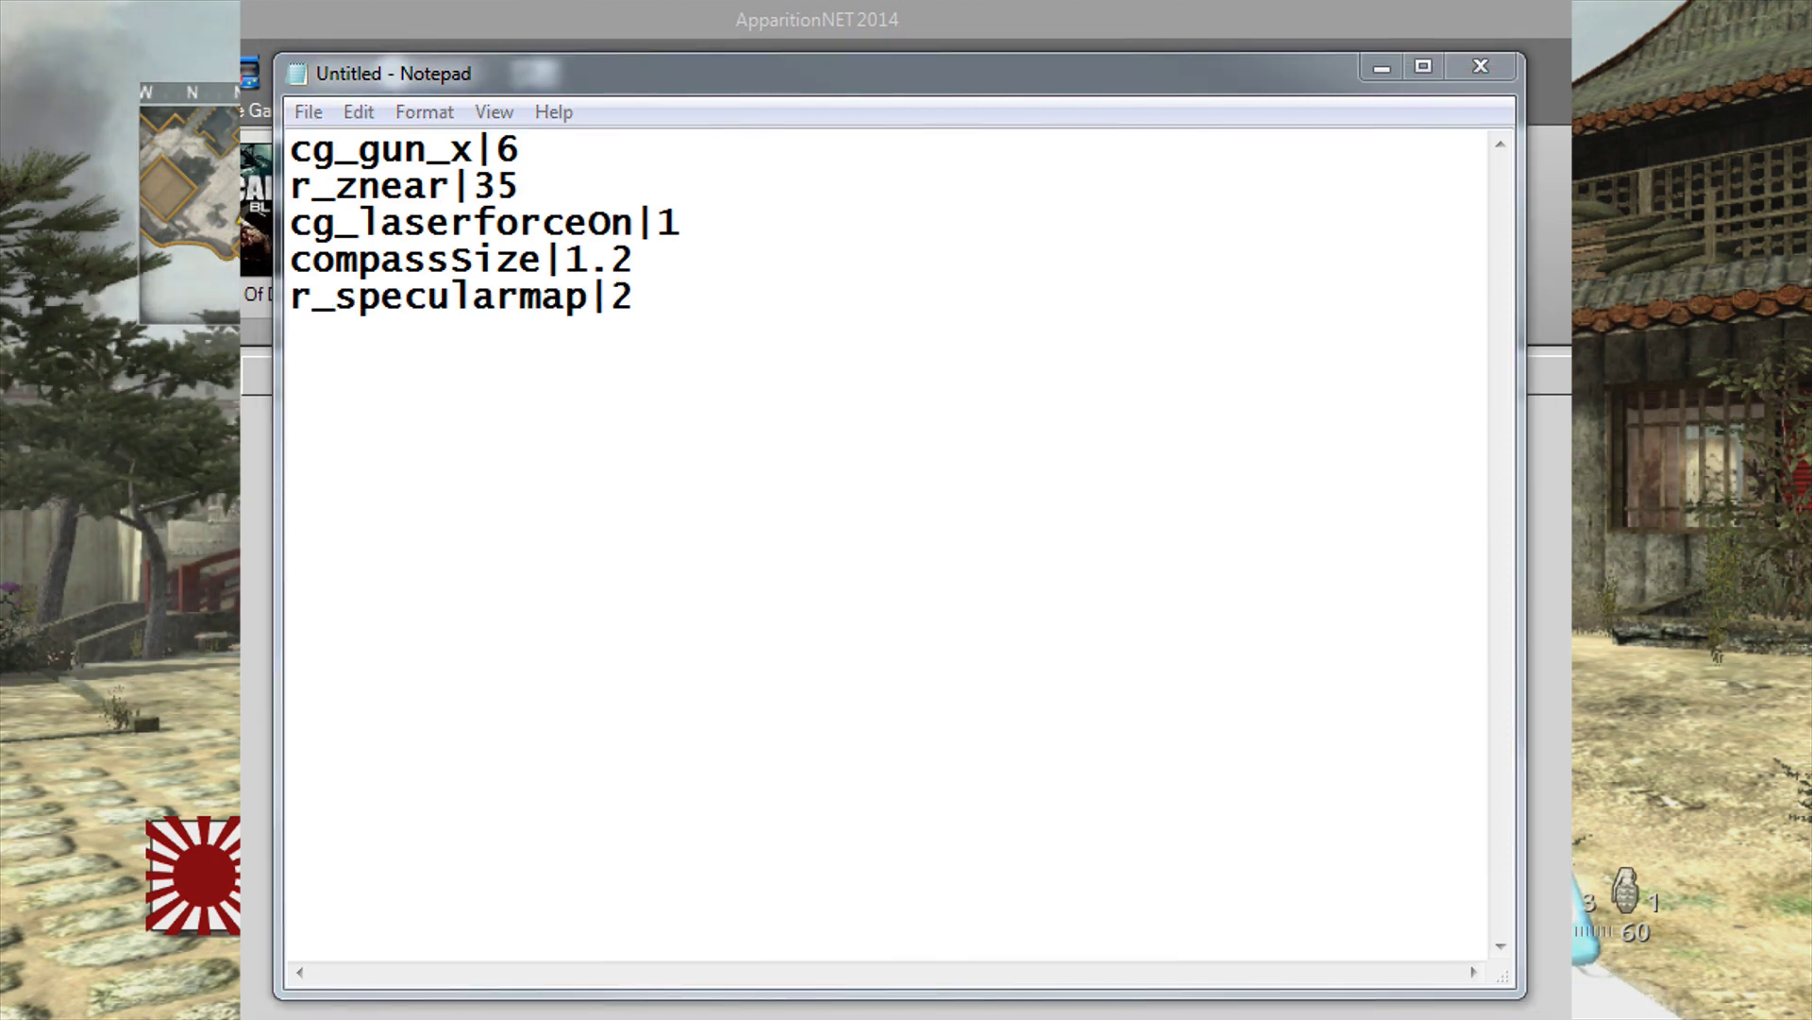
pyautogui.click(504, 329)
pyautogui.write('g_compassshowenemies 1')
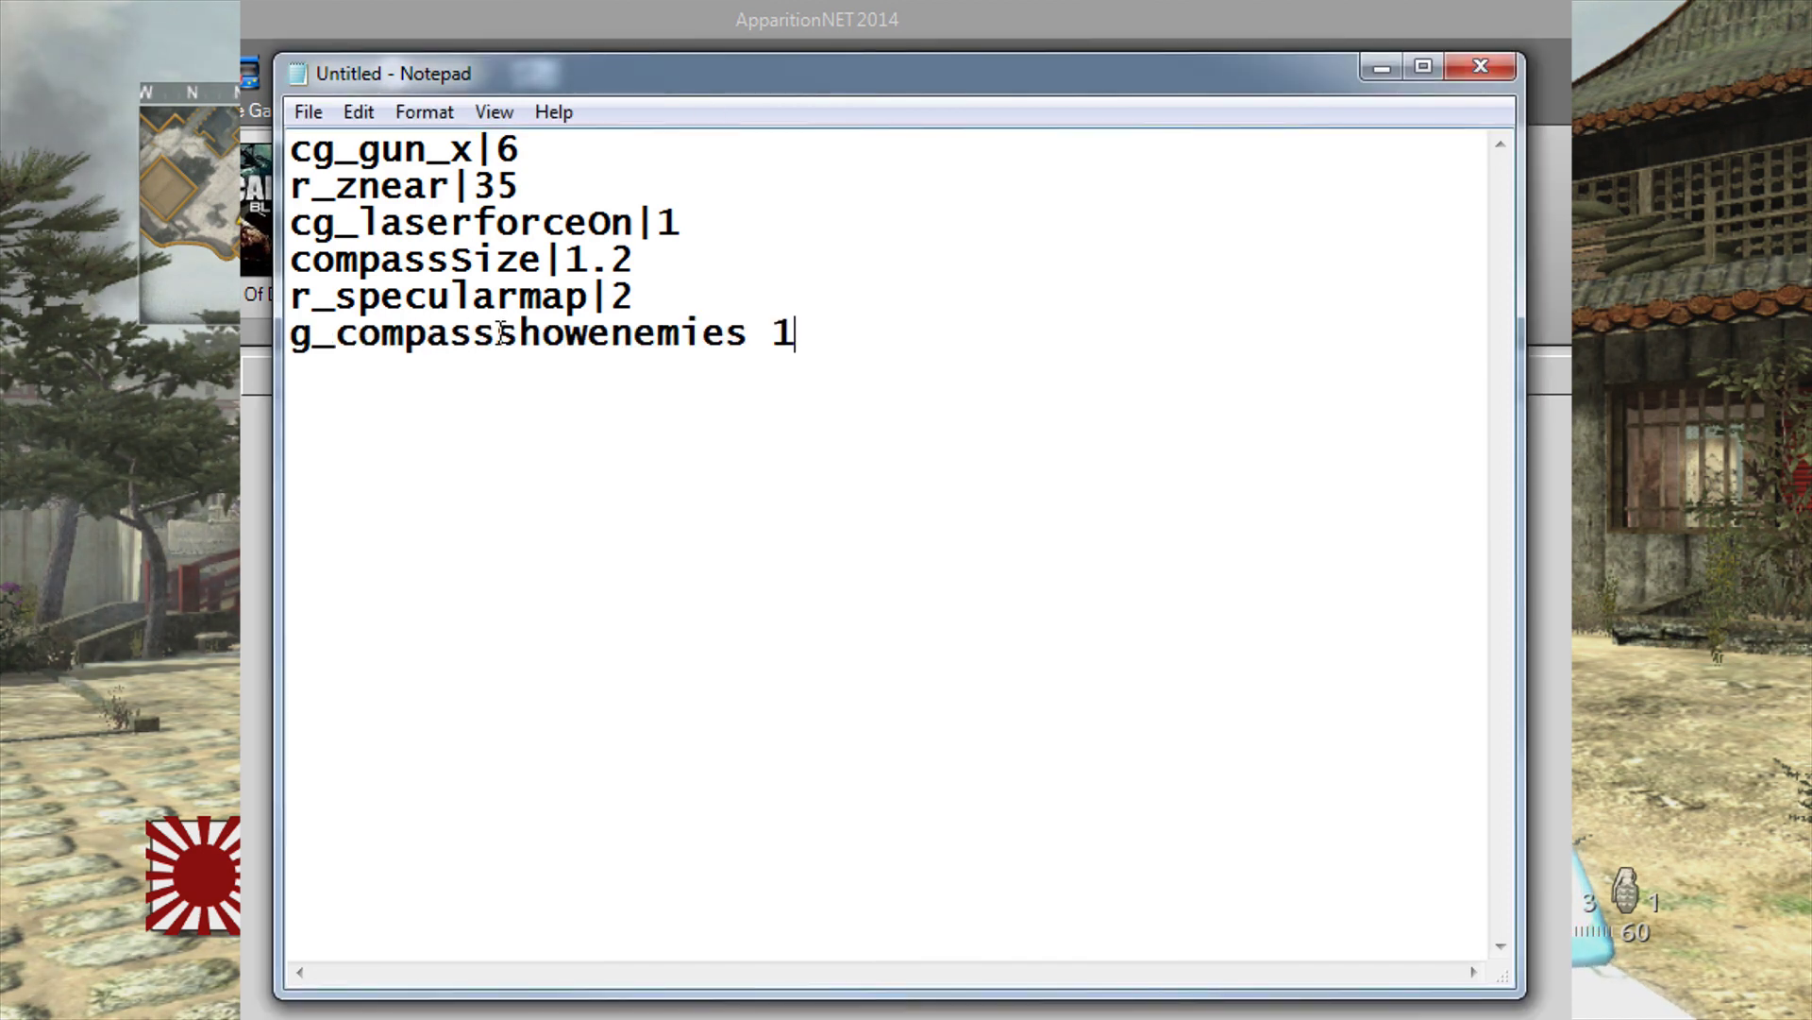
pyautogui.press('Left')
pyautogui.press('BackSpace')
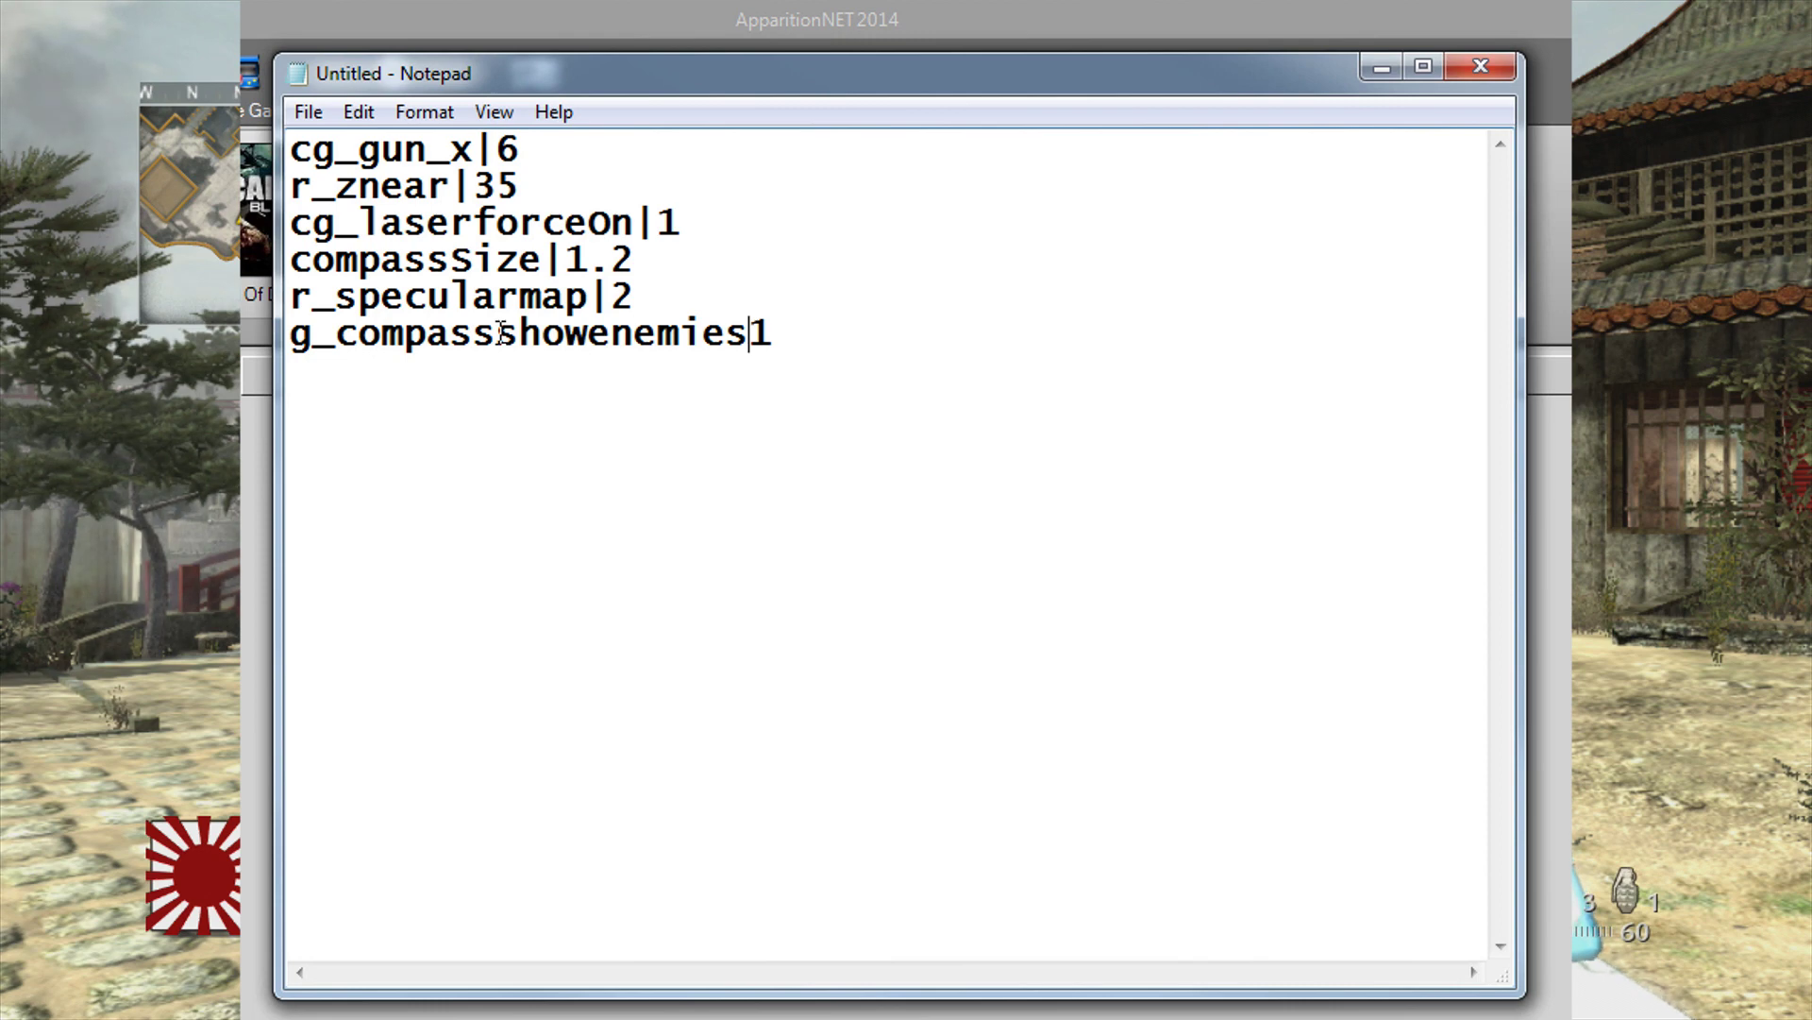
pyautogui.write('|')
pyautogui.press('End')
pyautogui.press('Return')
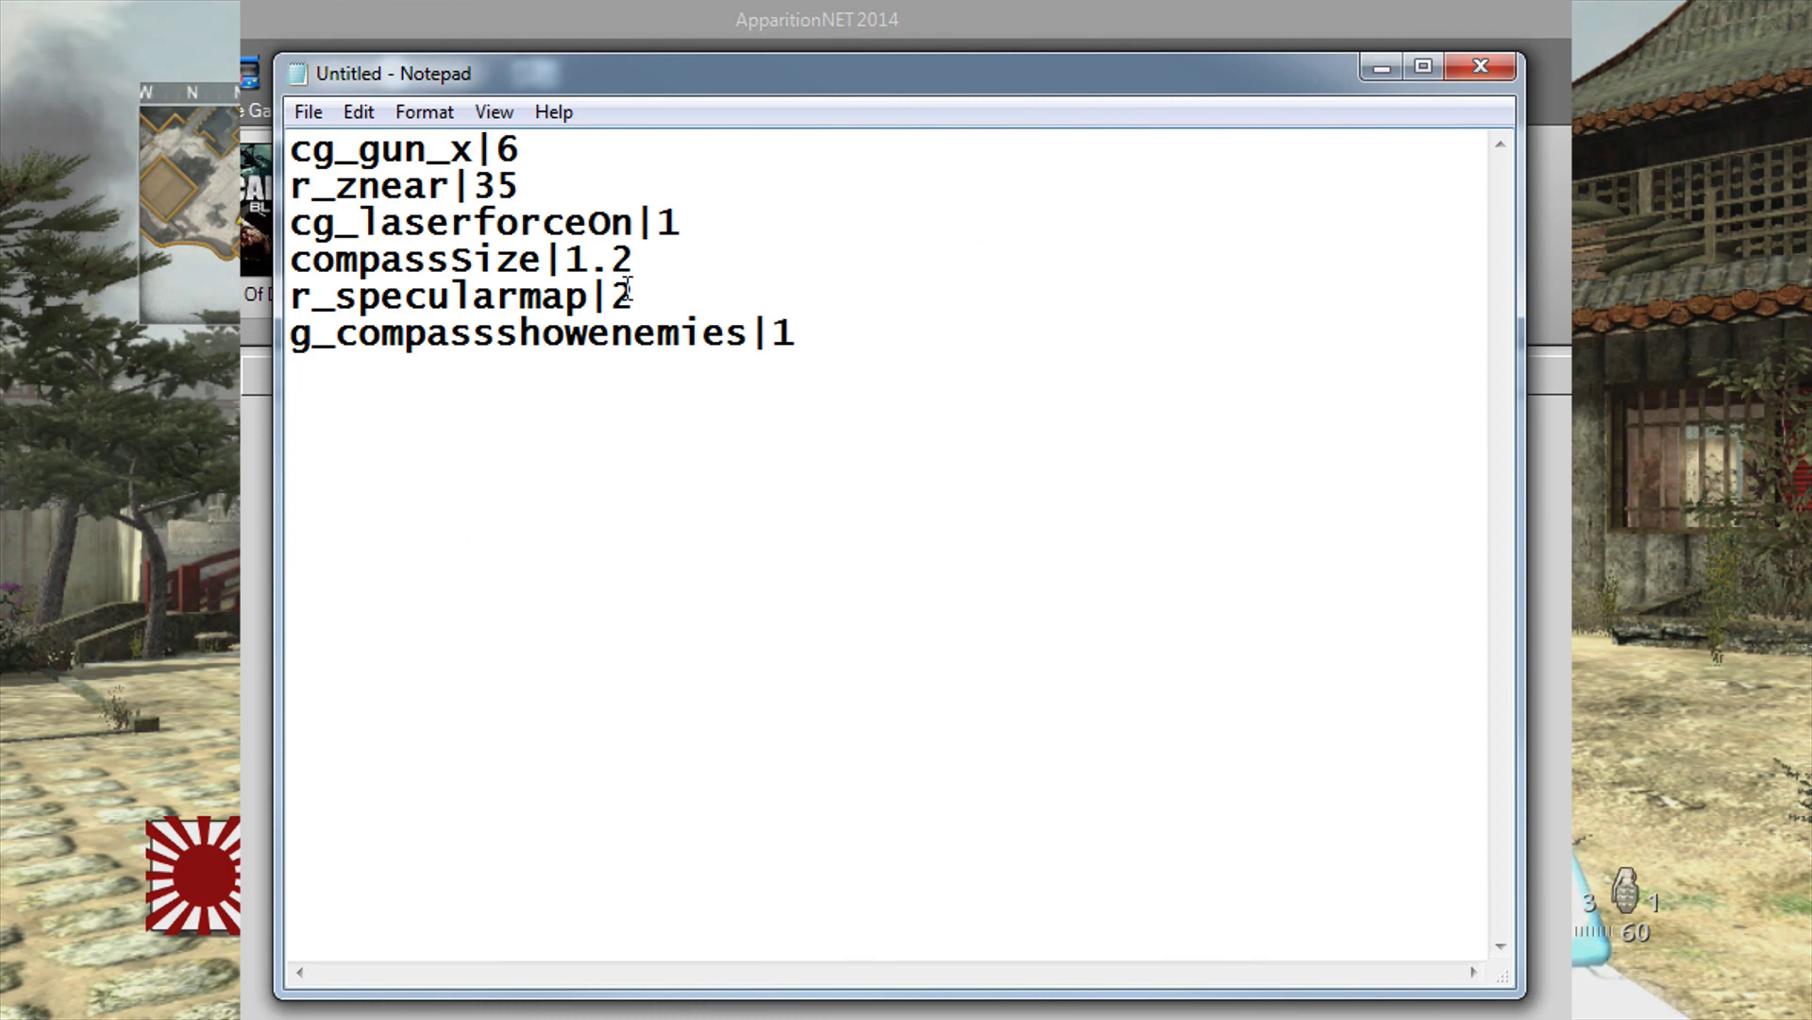
# Step: Review the six cheat lines, then choose File > Save As
pyautogui.click(315, 113)
pyautogui.click(825, 332)
pyautogui.moveTo(825, 331); pyautogui.dragTo(291, 149)
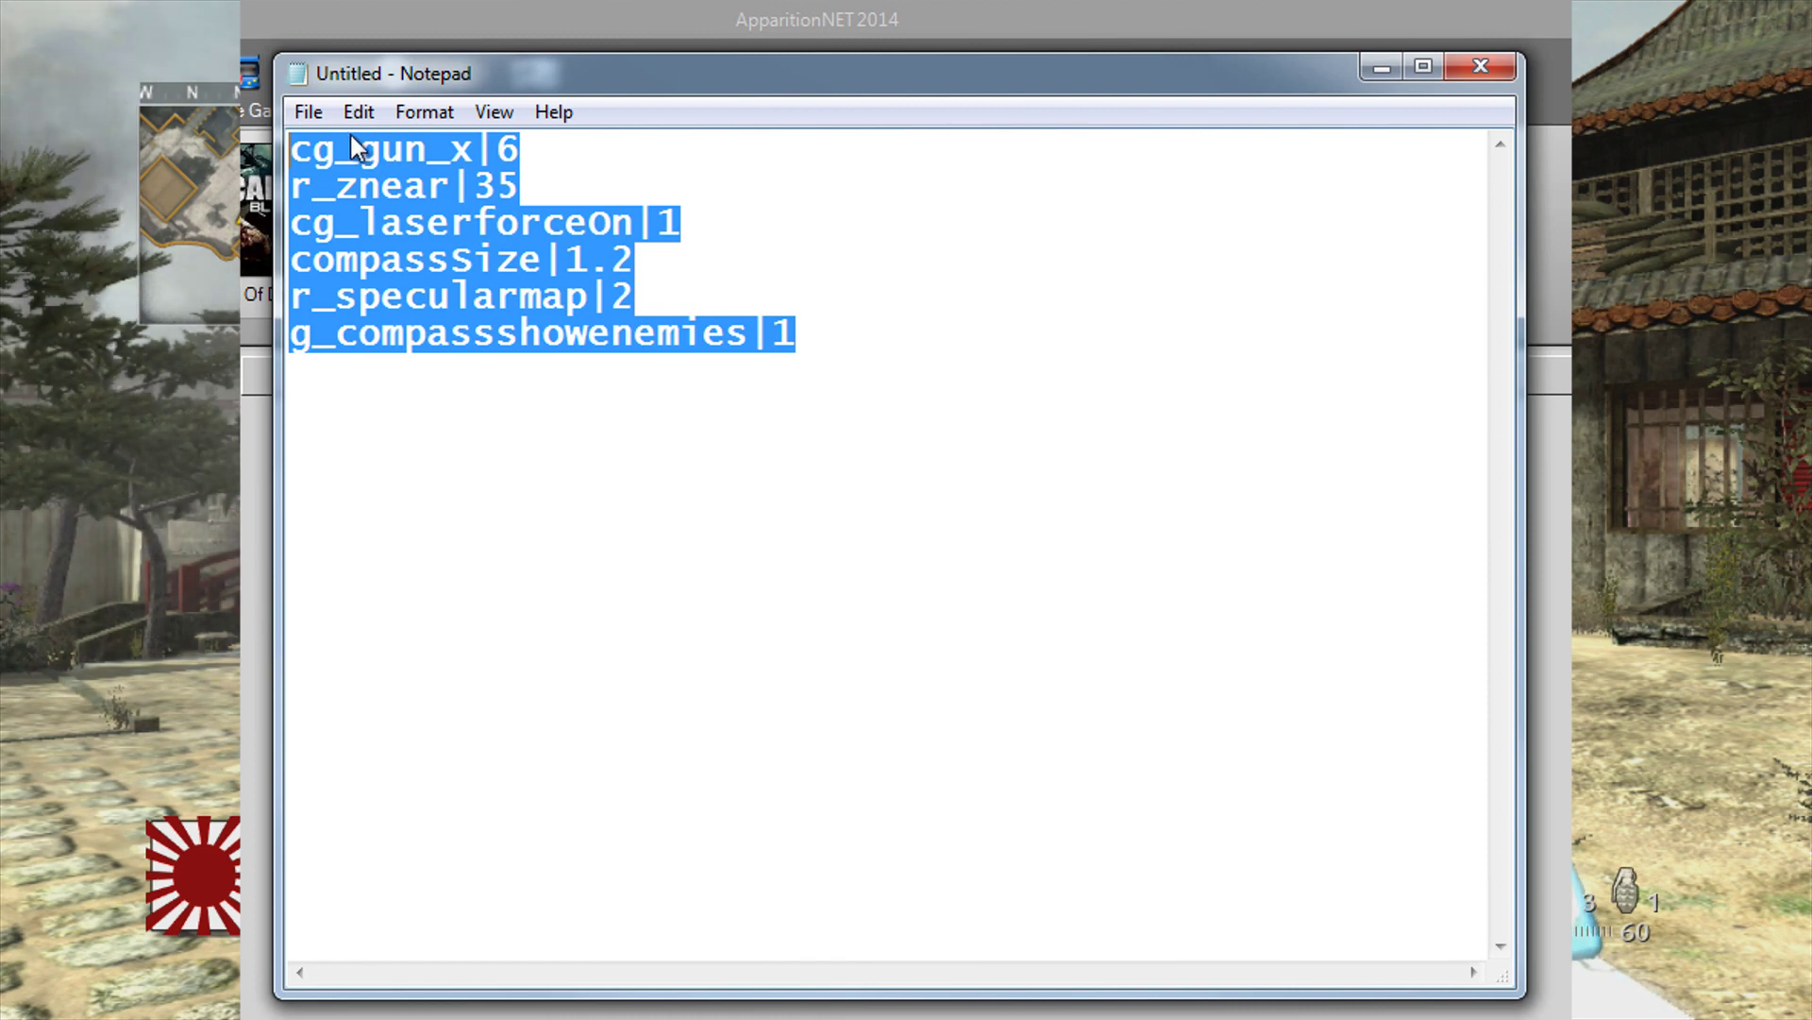
pyautogui.click(309, 112)
pyautogui.click(849, 310)
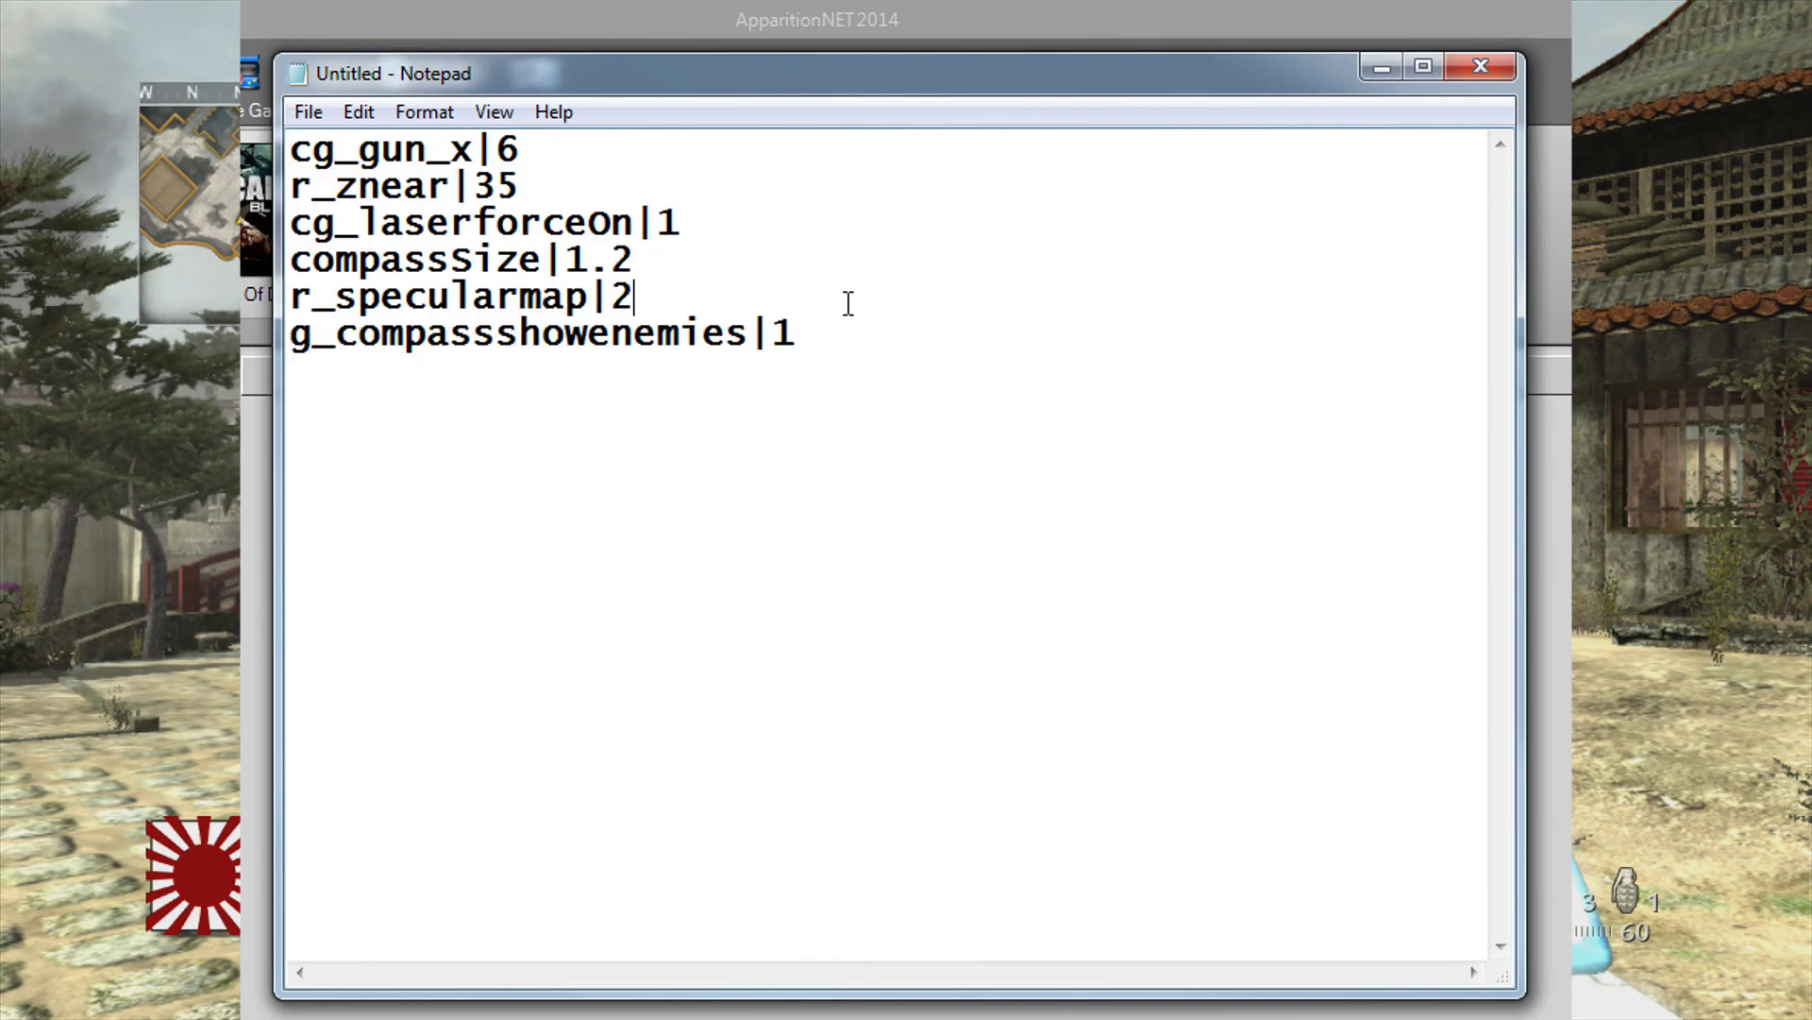
pyautogui.moveTo(841, 336); pyautogui.dragTo(291, 149)
pyautogui.click(806, 352)
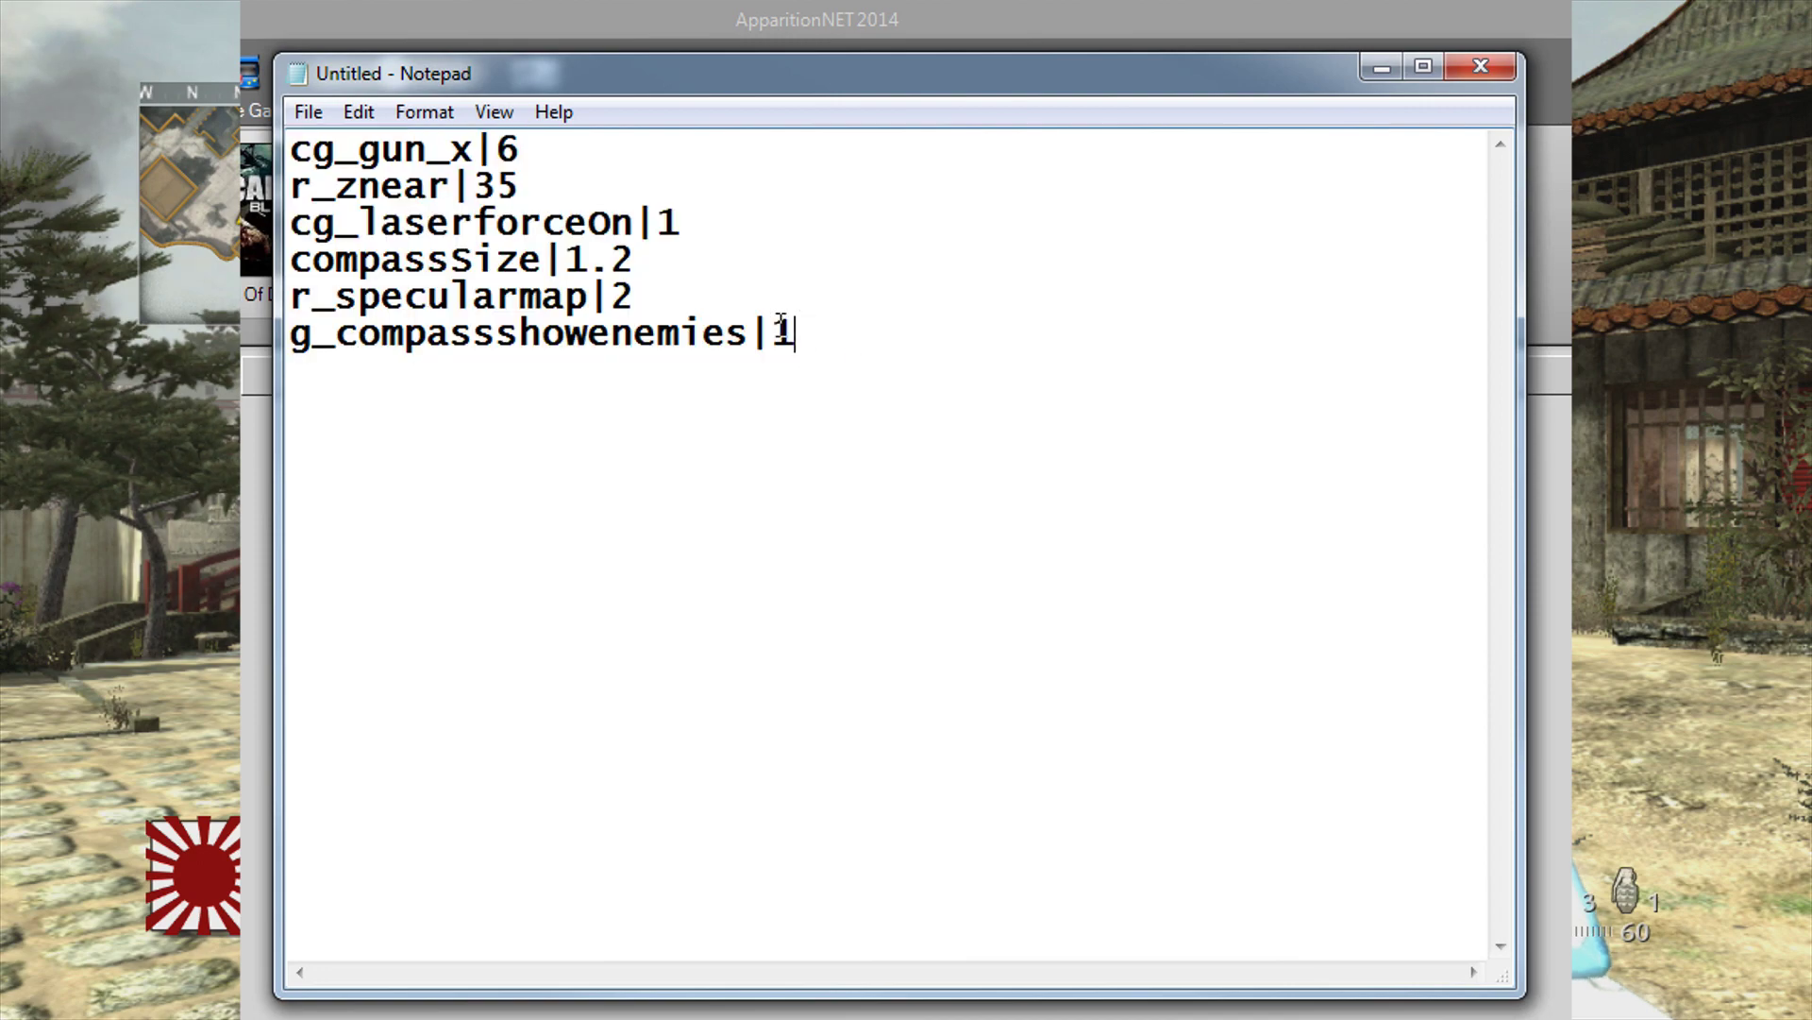
pyautogui.click(308, 112)
pyautogui.click(382, 251)
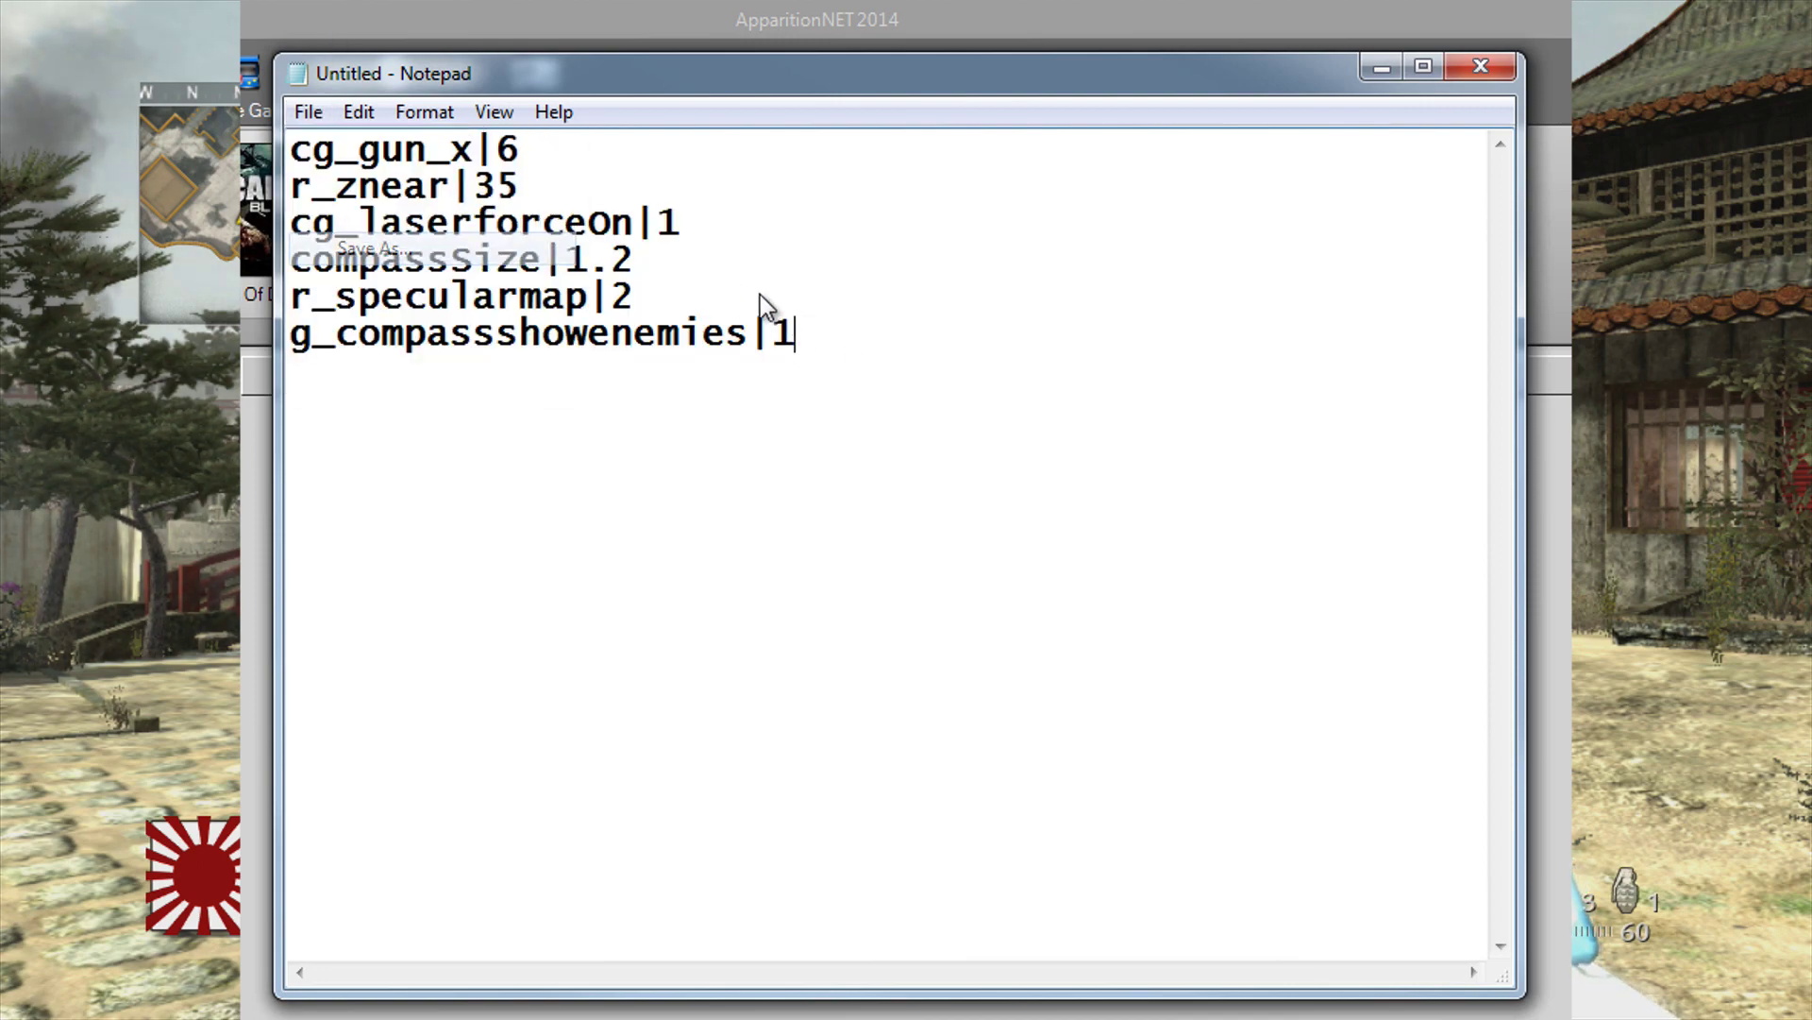
# Step: Save the document to the Desktop as WAW_Test_Package.inf using the All Files type
pyautogui.click(907, 876)
pyautogui.moveTo(906, 876); pyautogui.dragTo(808, 875)
pyautogui.click(1001, 914)
pyautogui.click(988, 964)
pyautogui.write('WA')
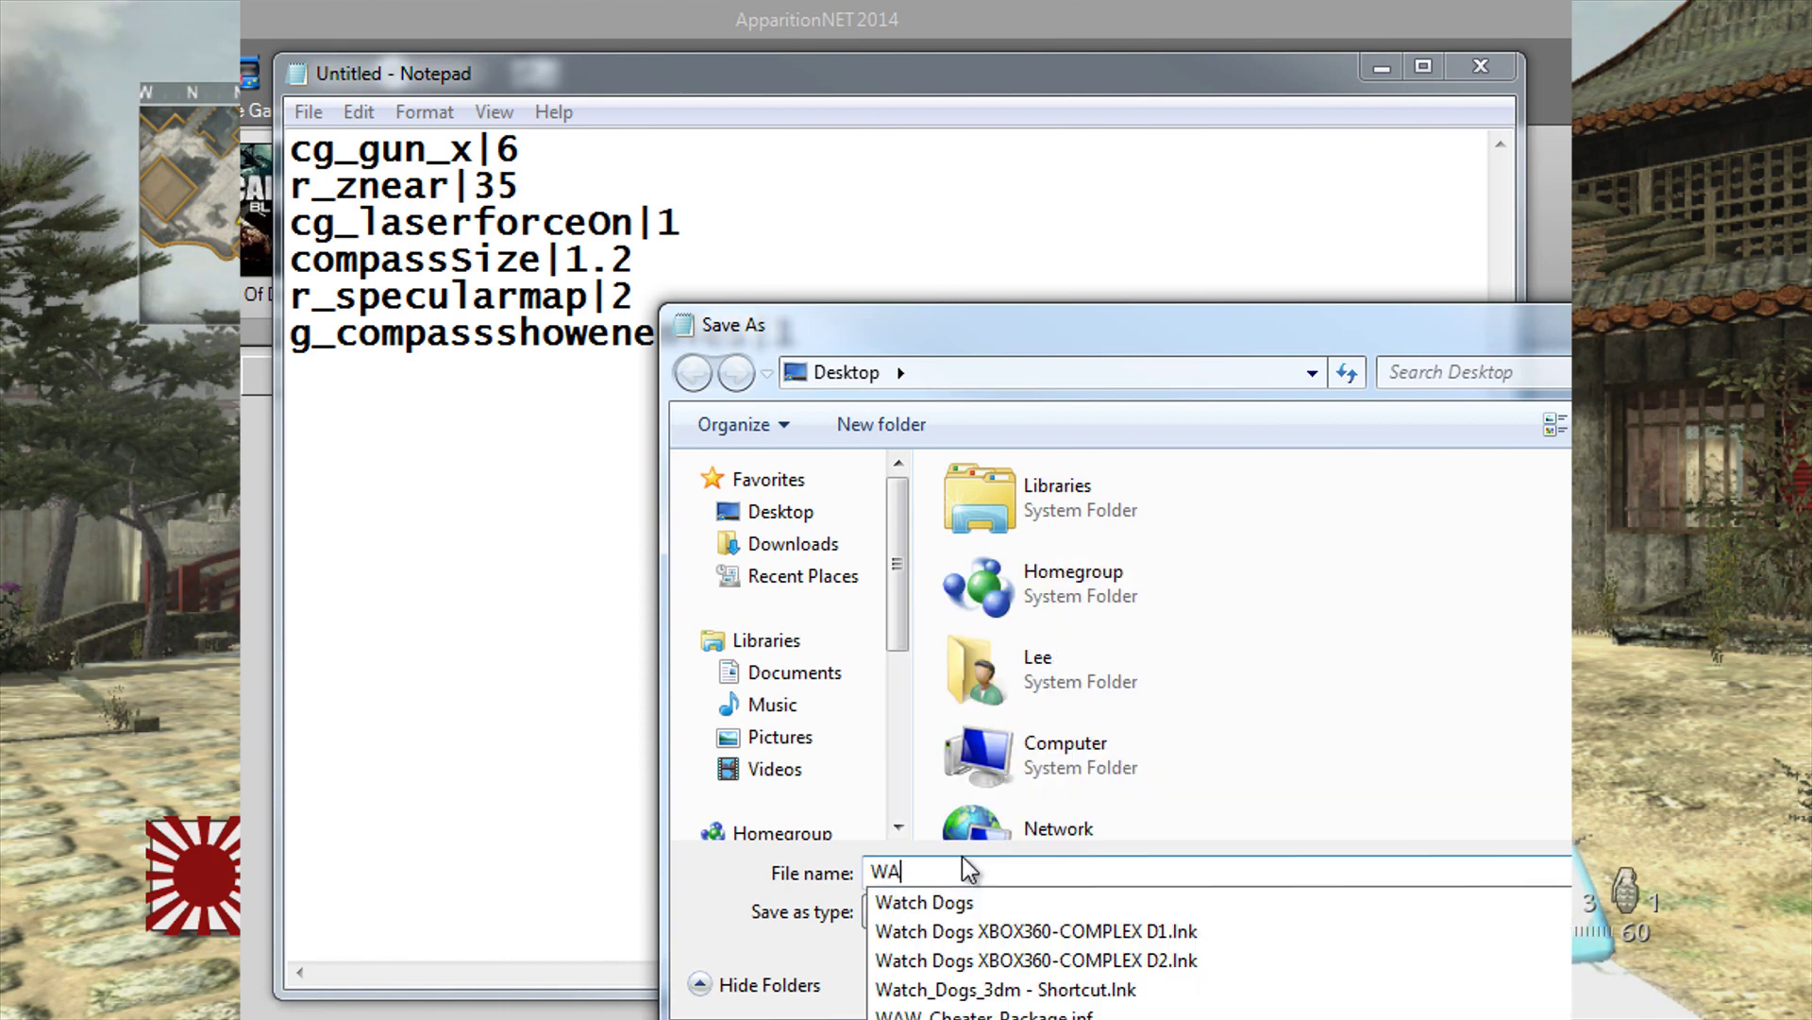
pyautogui.write('W_')
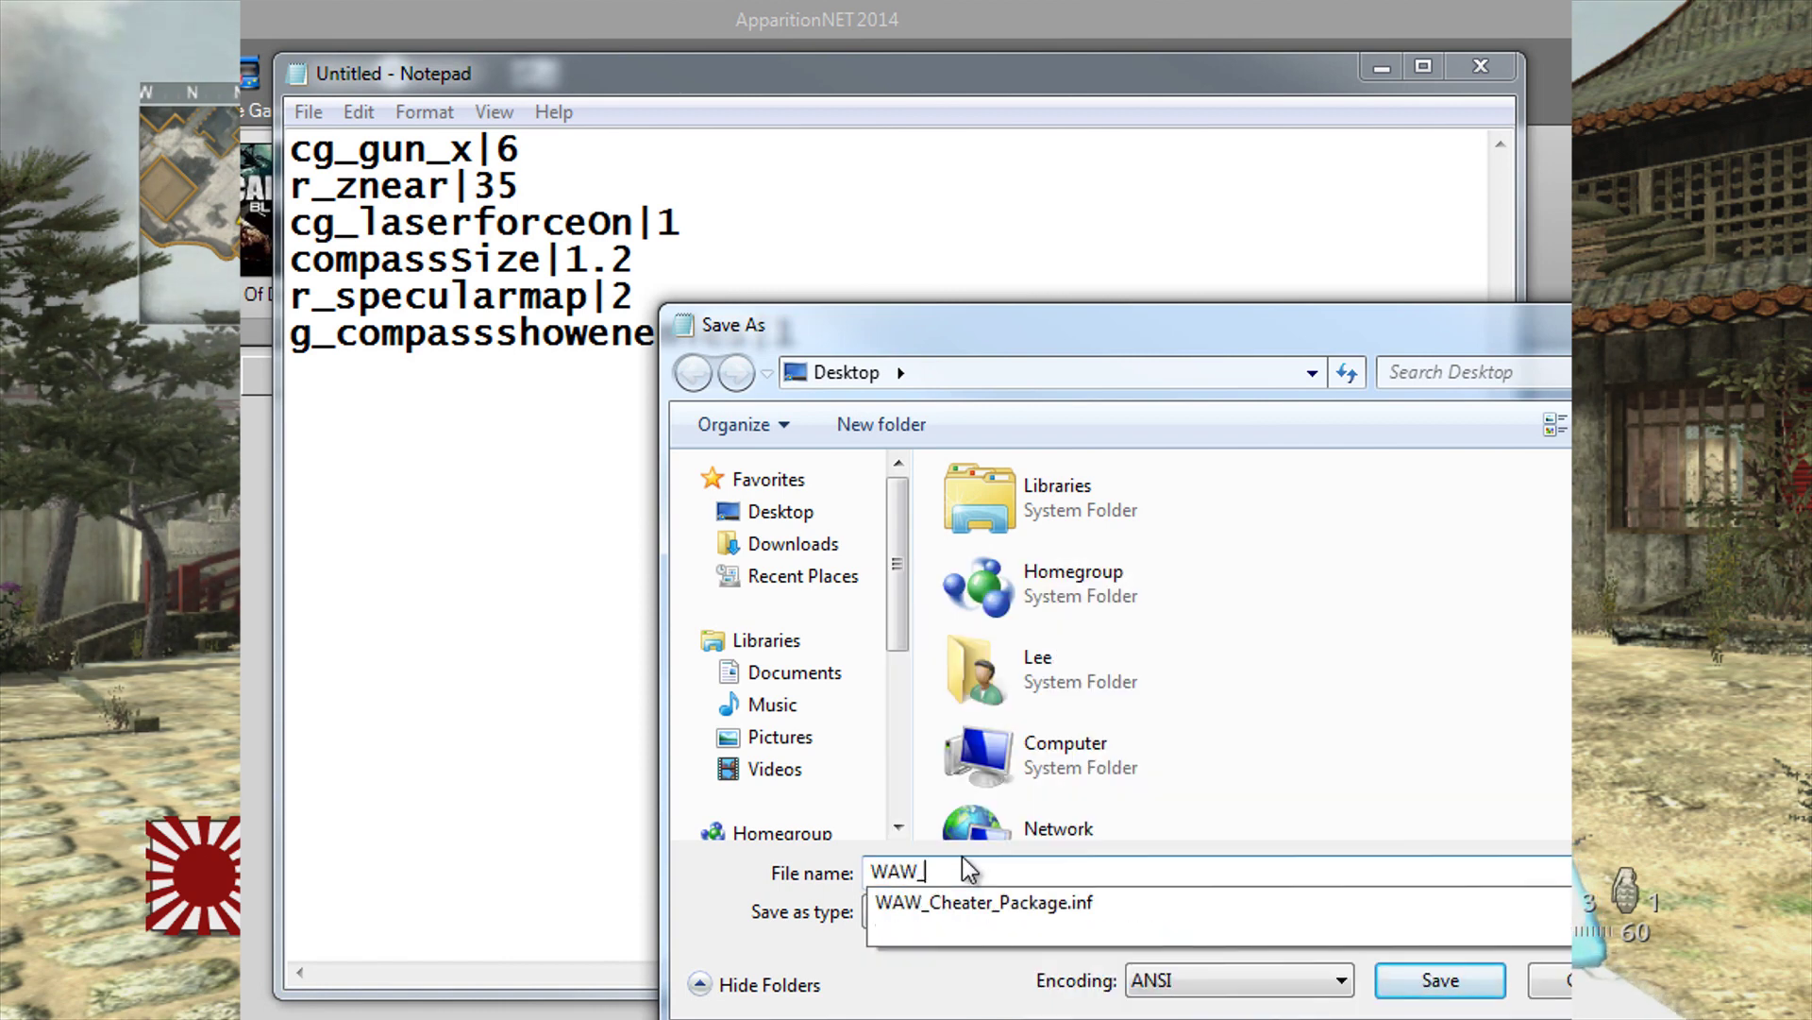
pyautogui.write('Test')
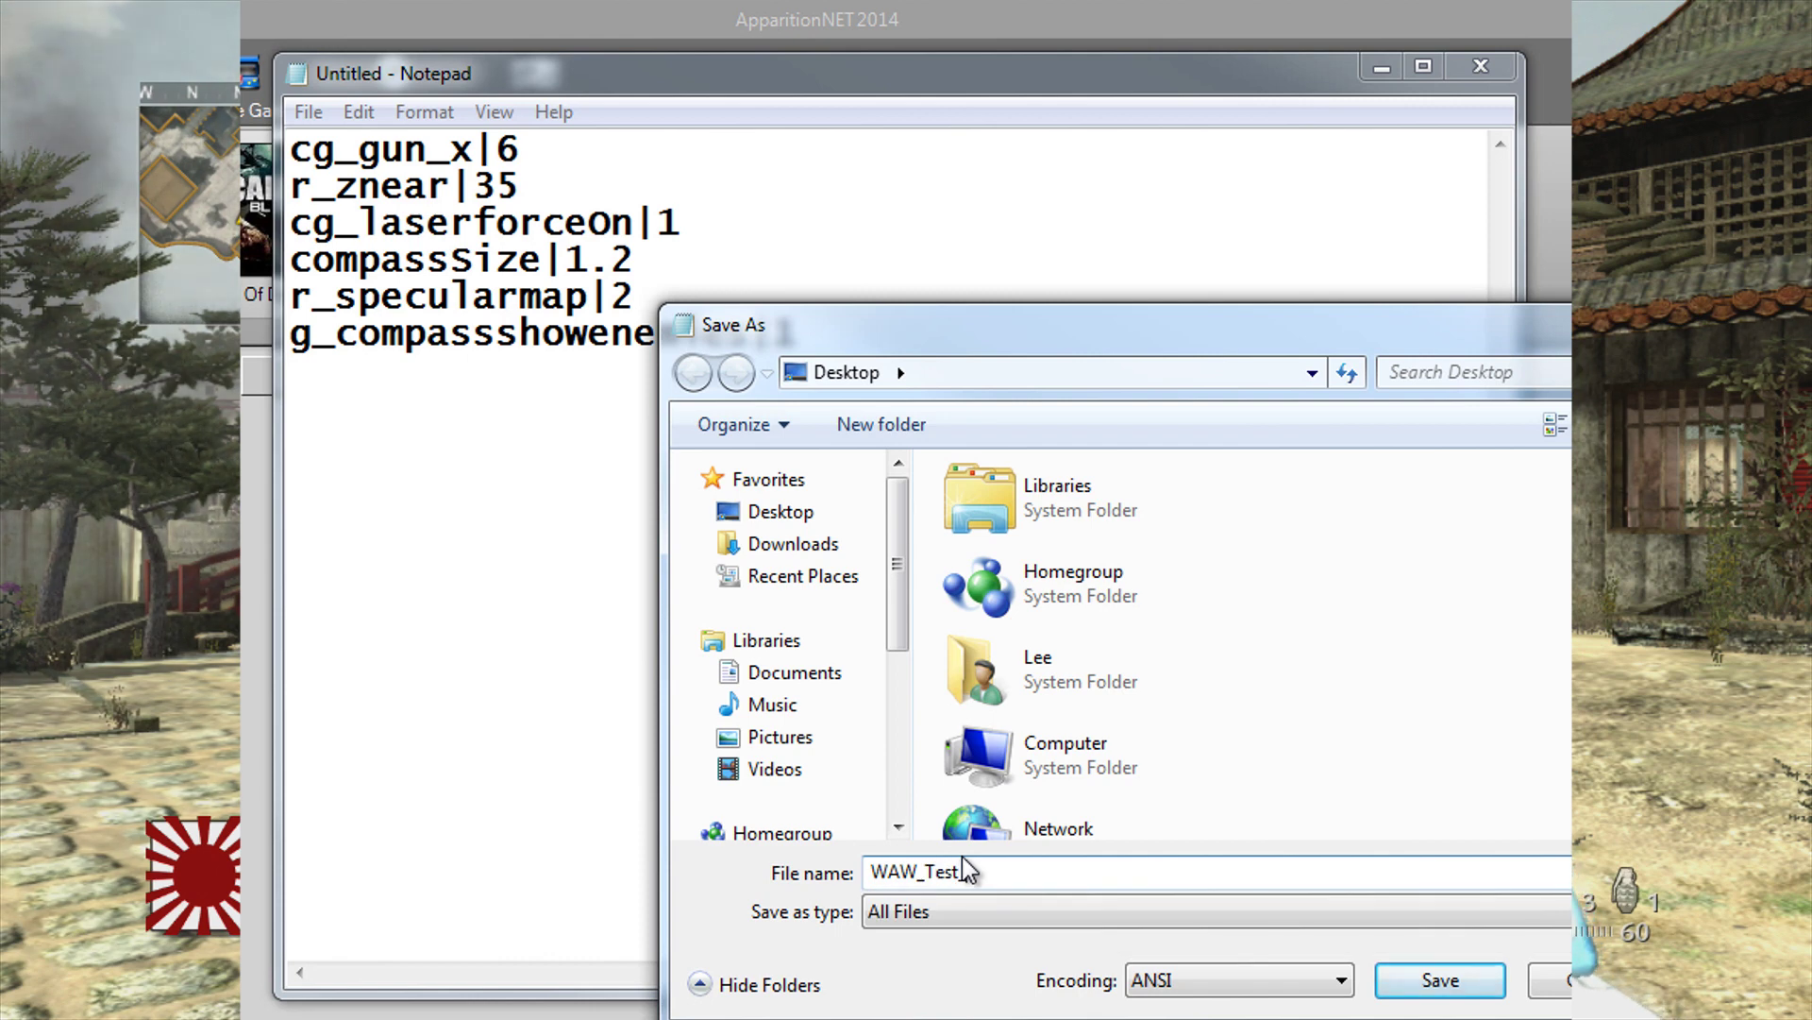
pyautogui.write('_Package')
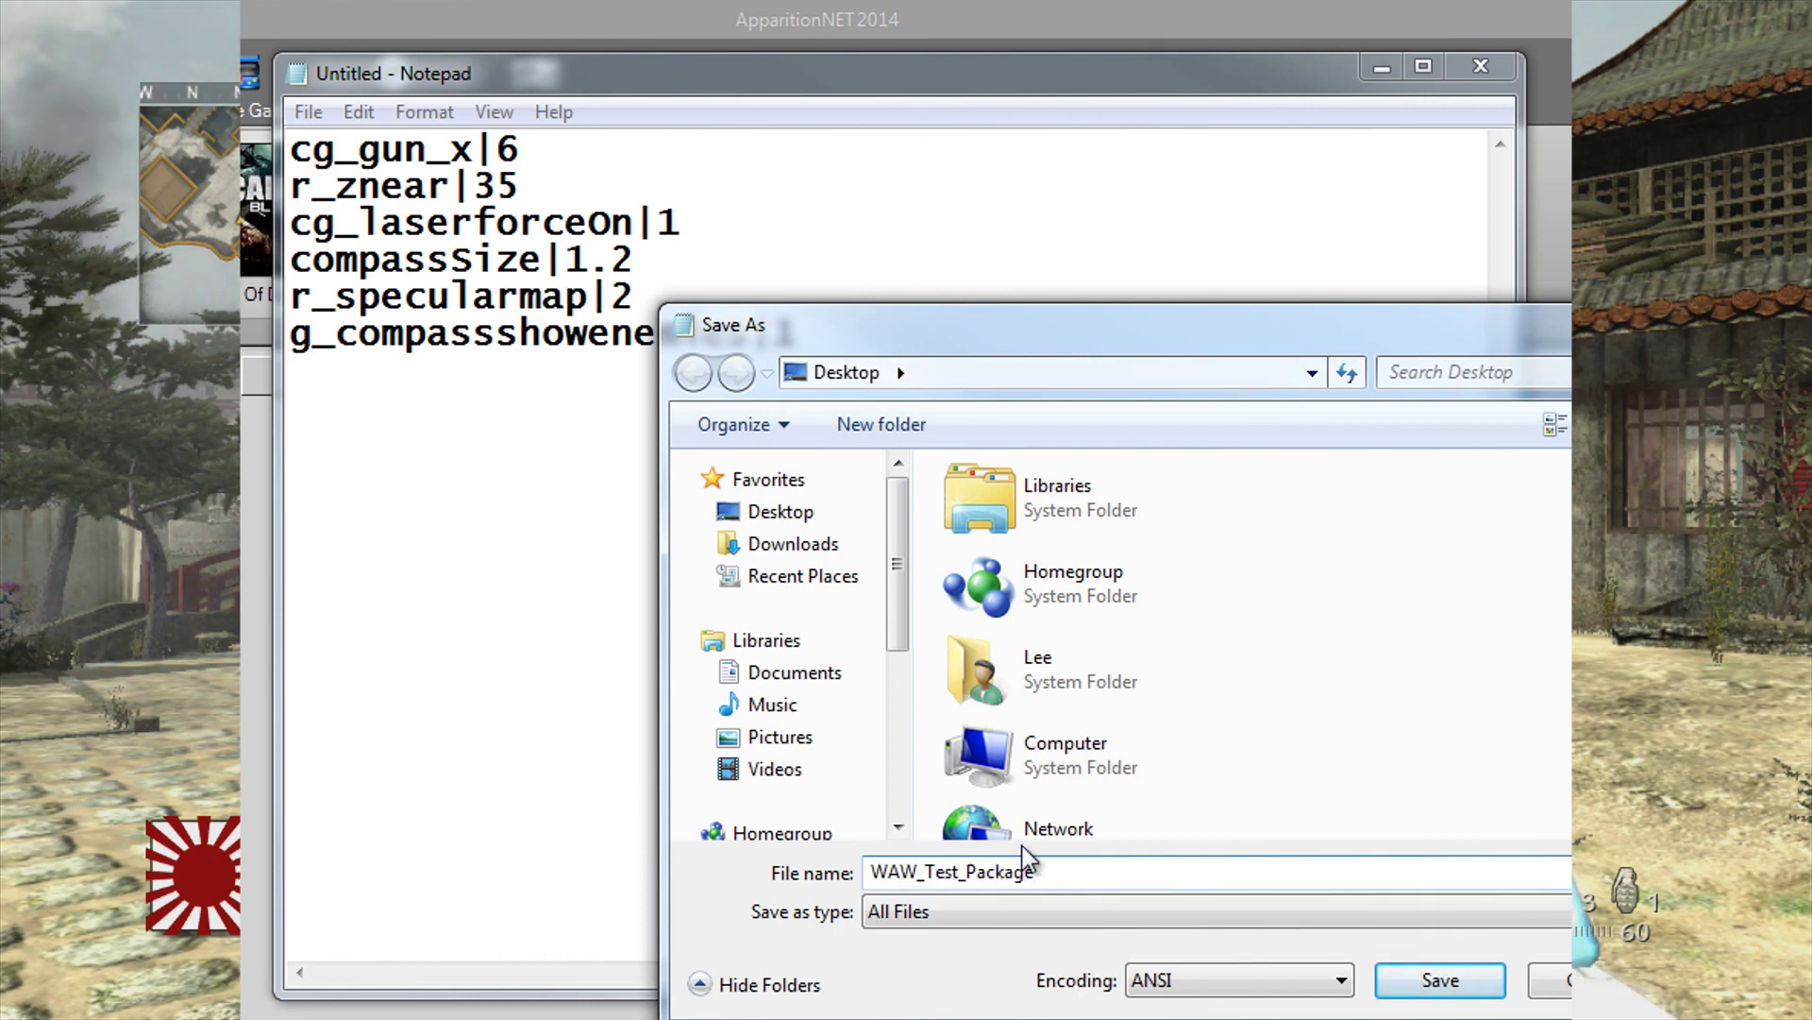
pyautogui.write('.')
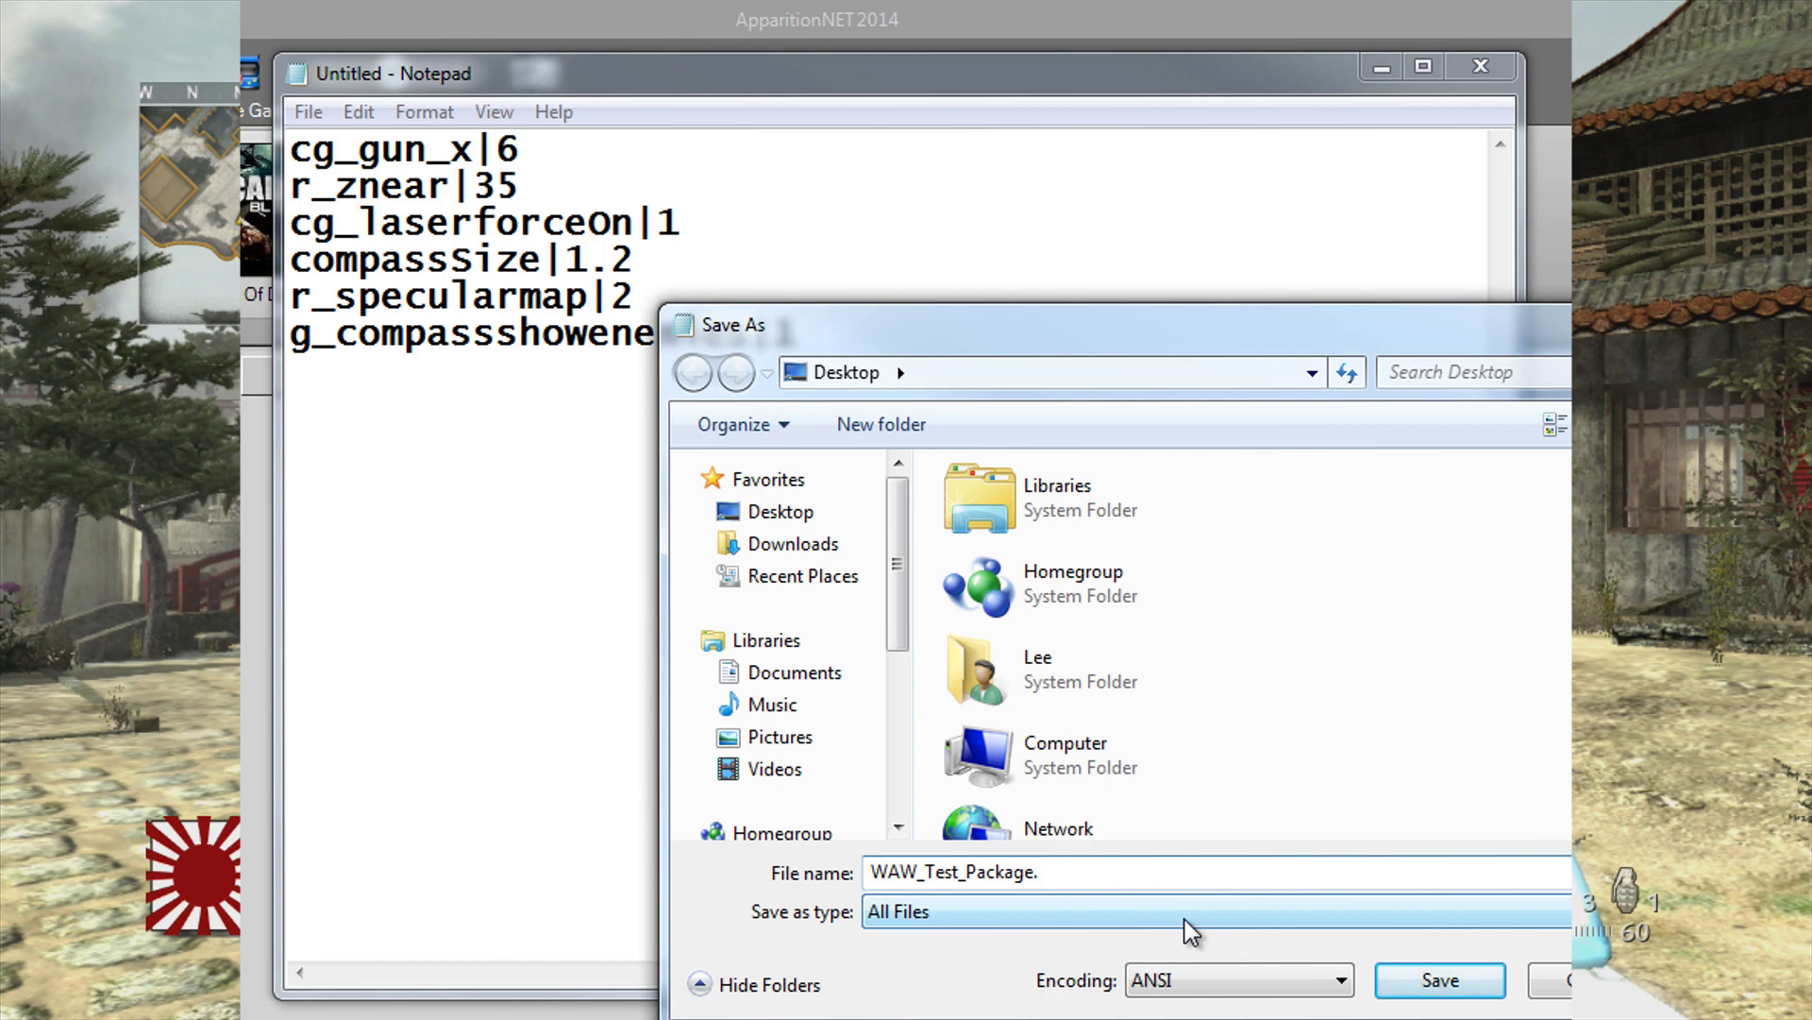
pyautogui.write('inf')
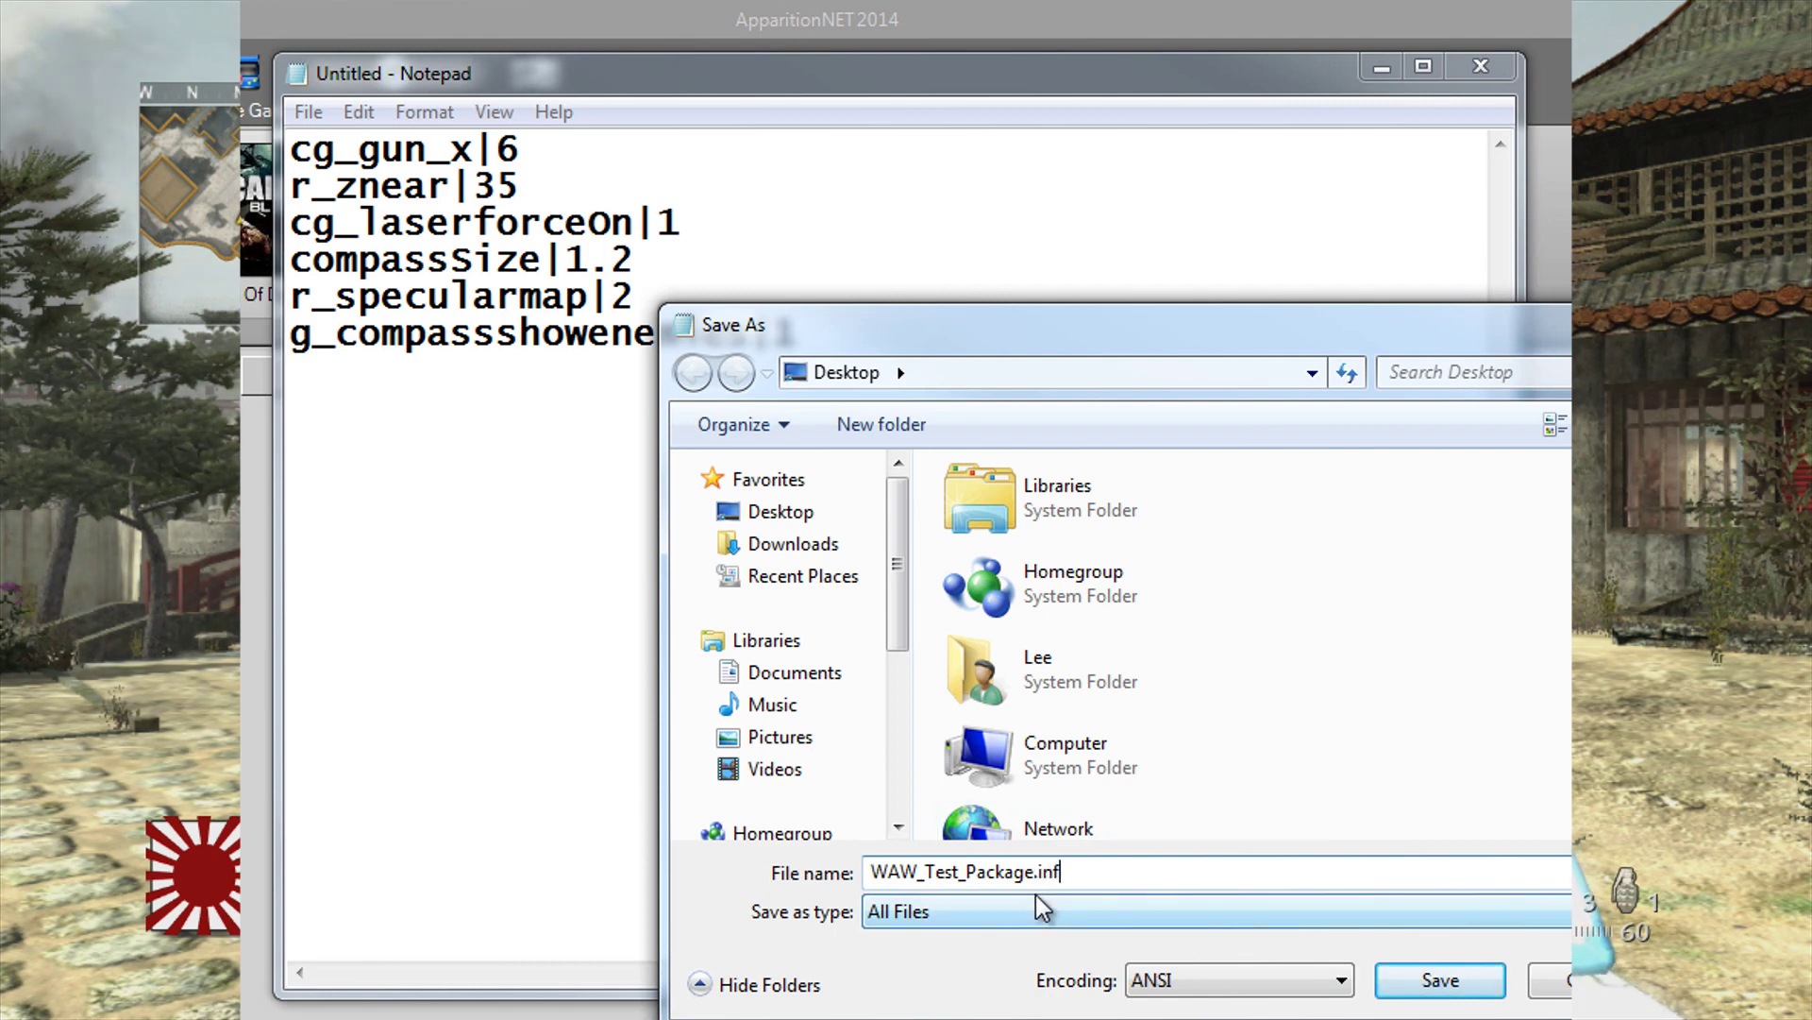
pyautogui.click(1441, 982)
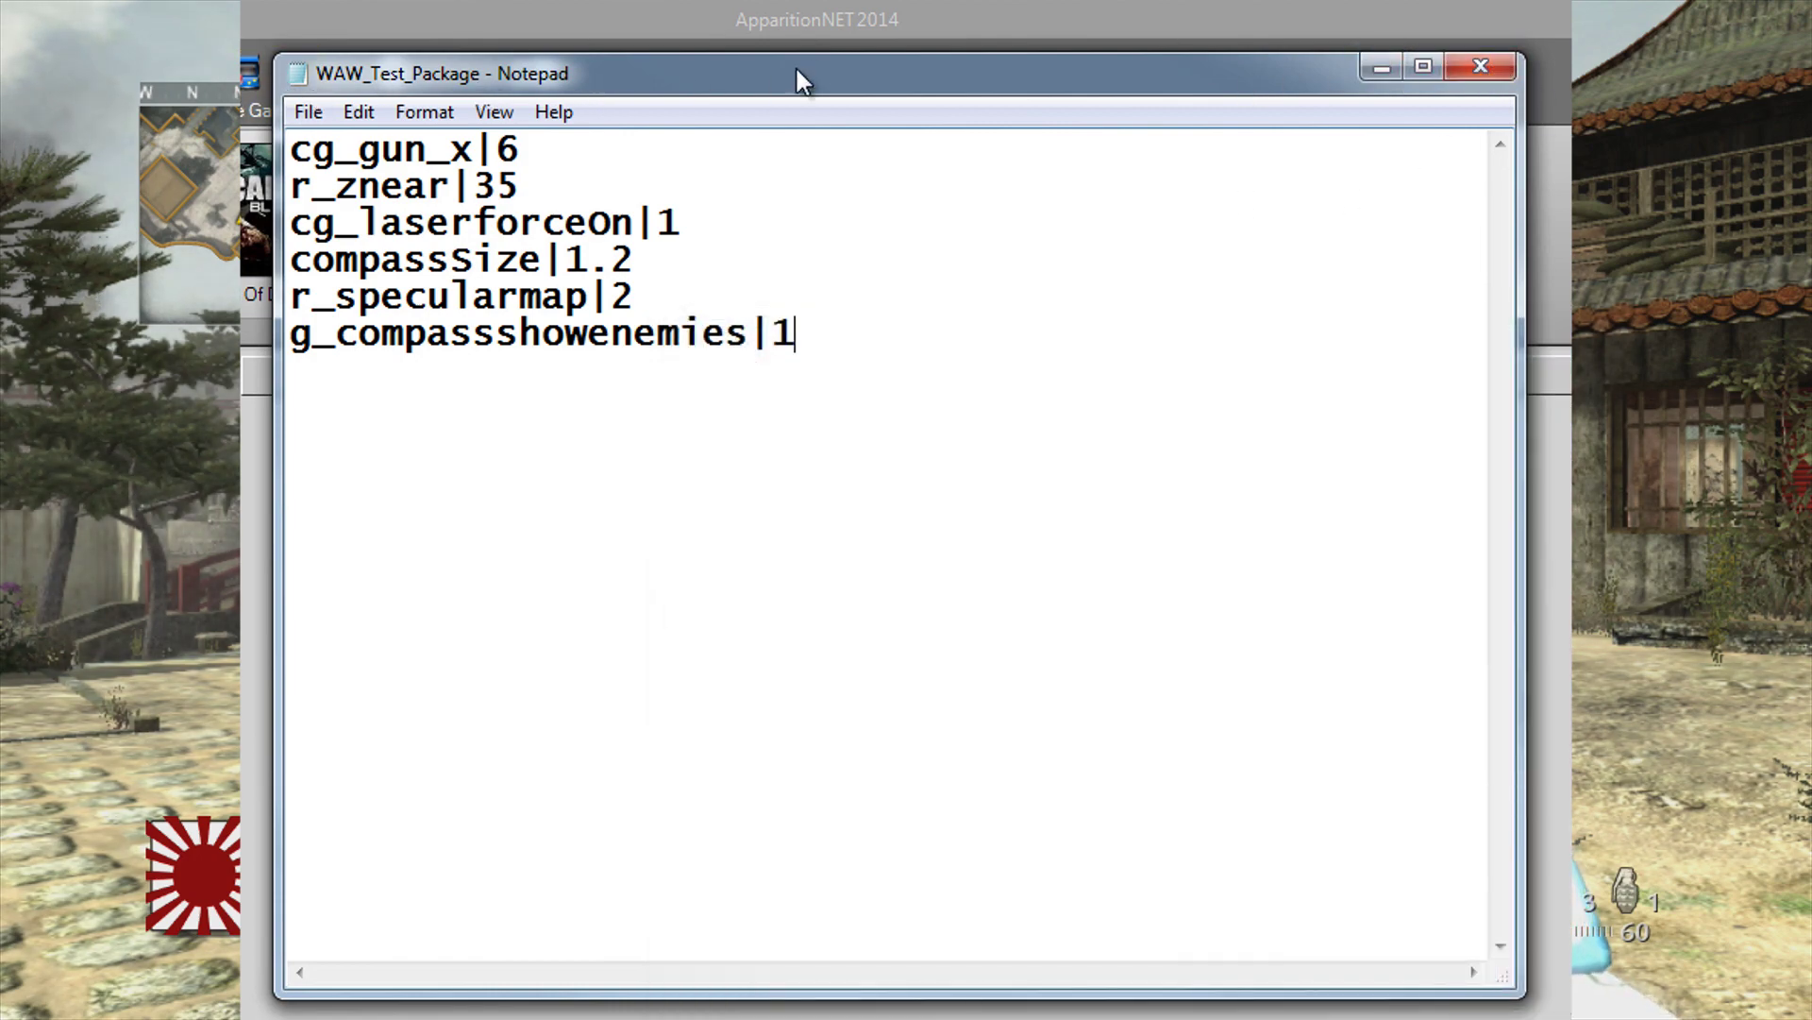
# Step: Close Notepad and install WAW_Test_Package.inf from the Cheats tab, confirming completion
pyautogui.click(1480, 66)
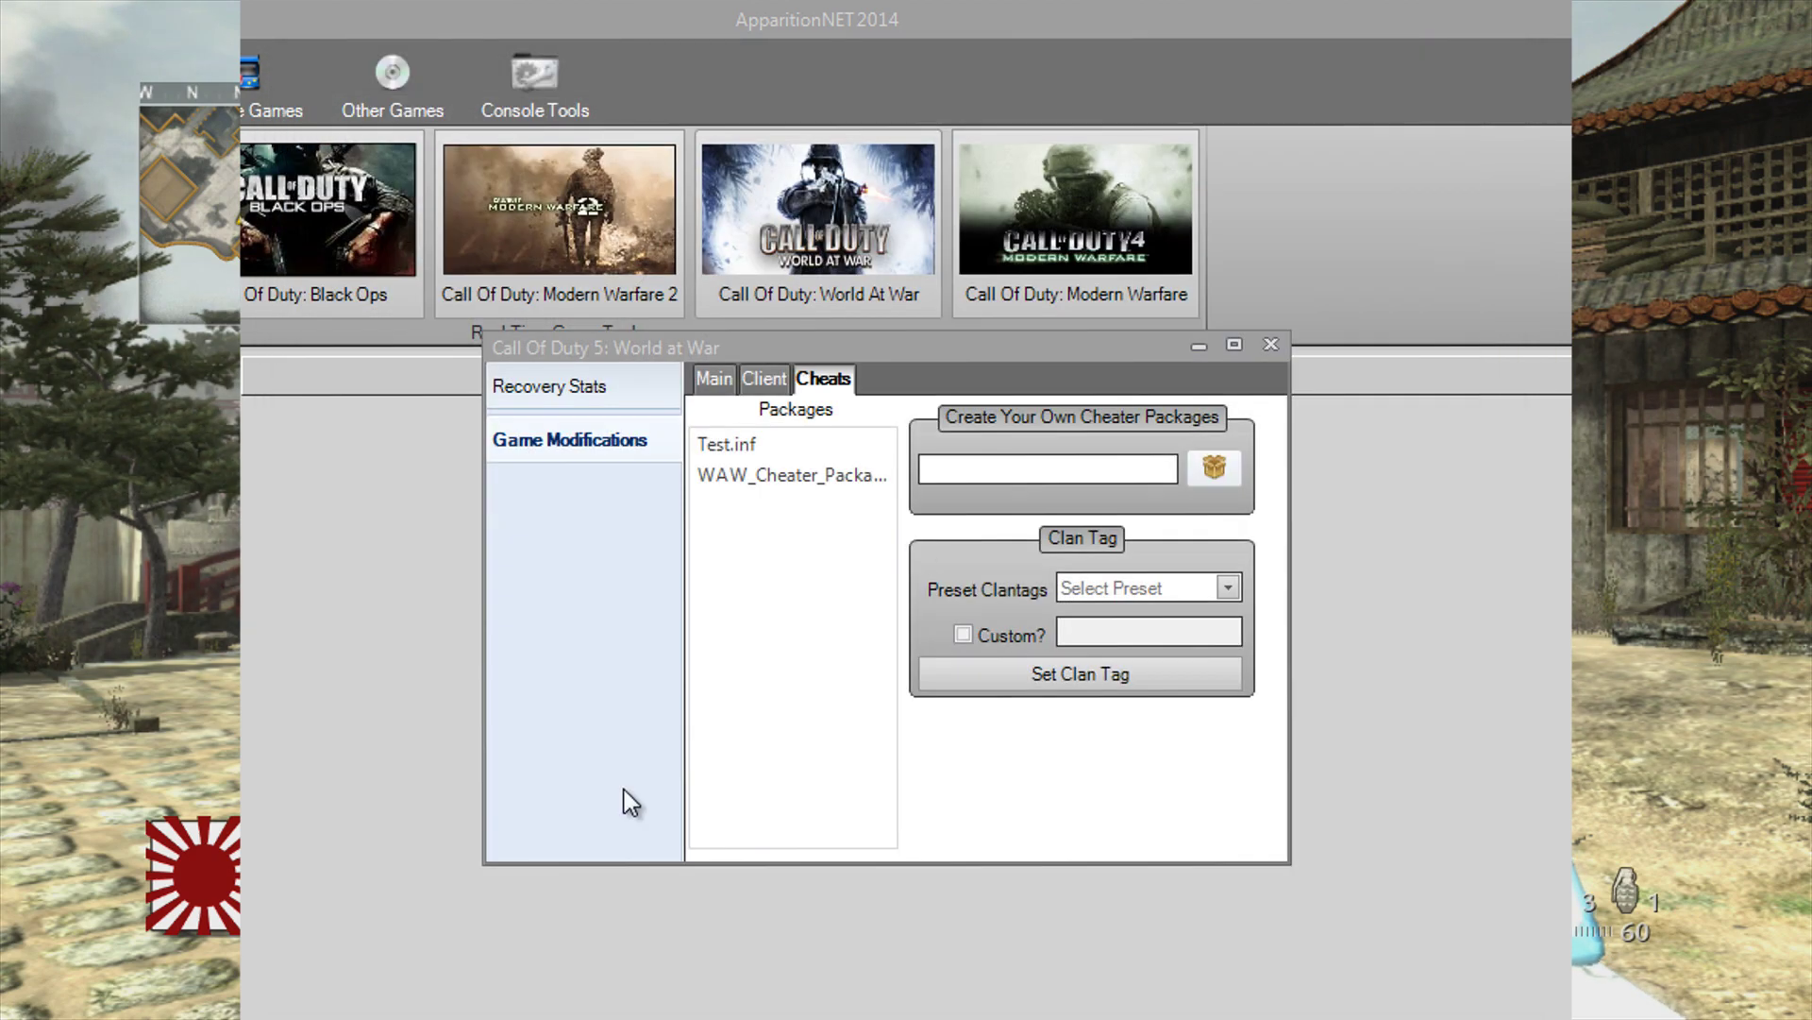
pyautogui.click(1212, 468)
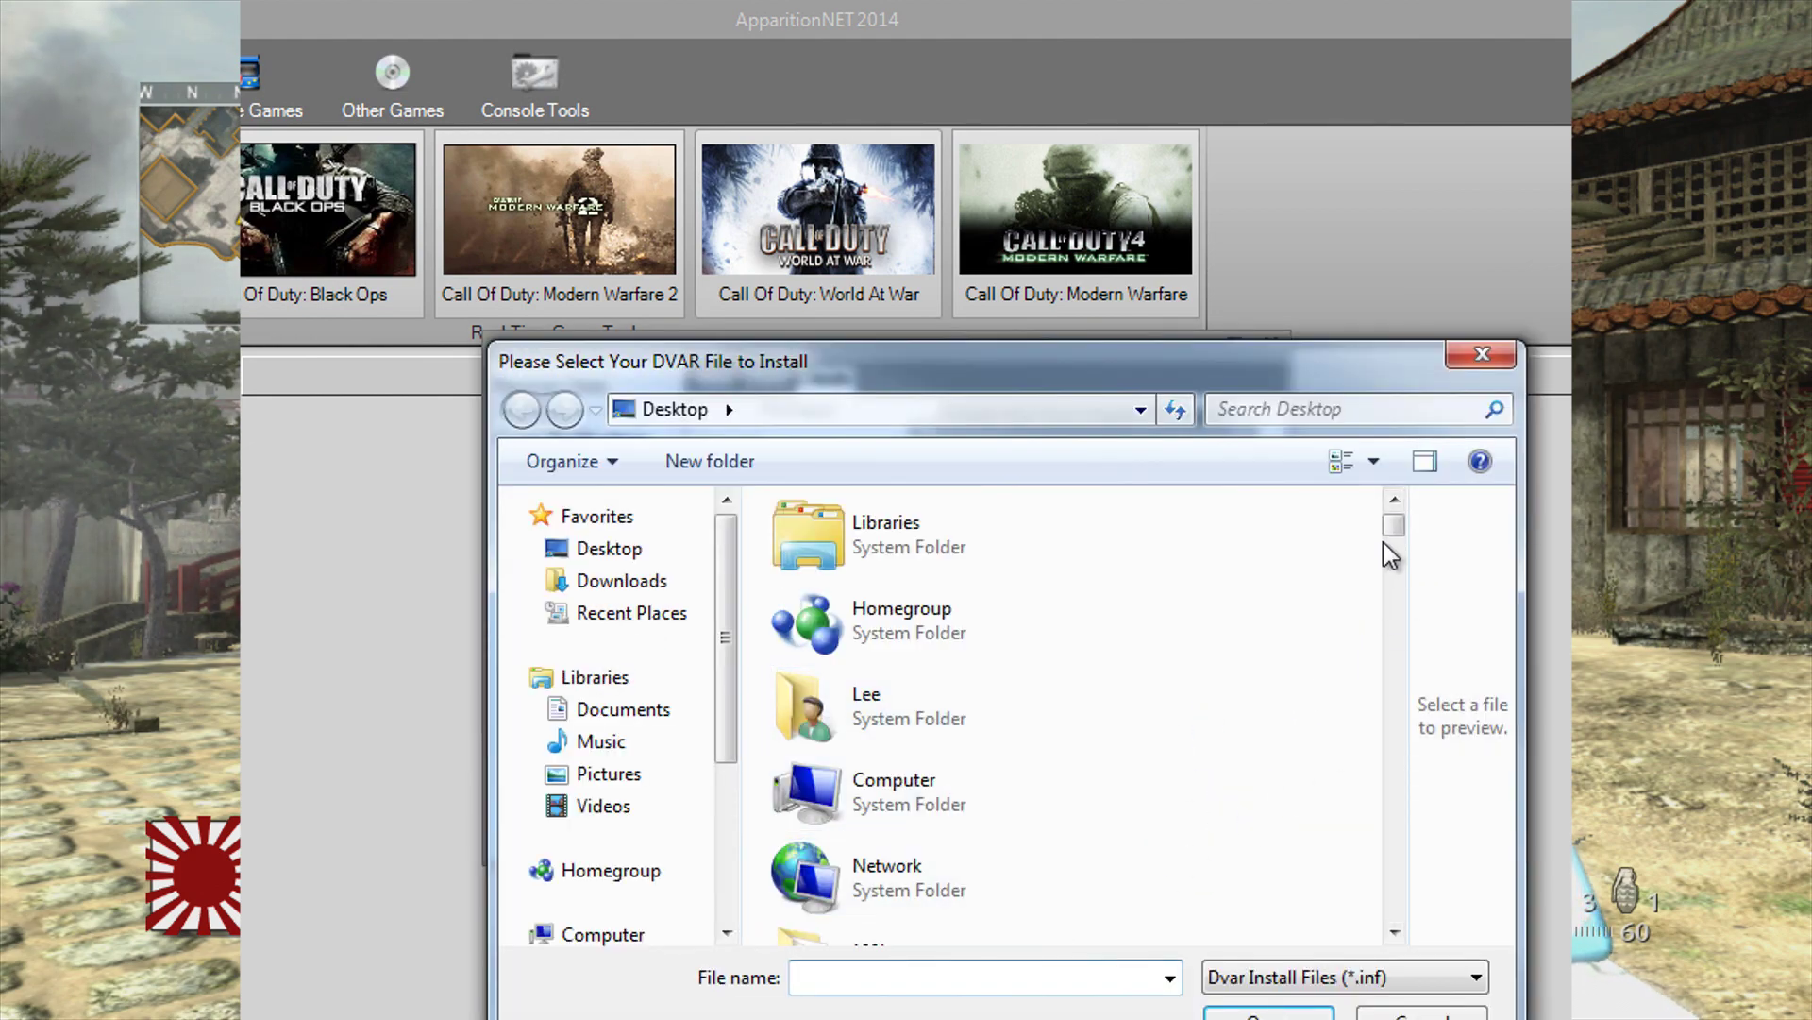
pyautogui.moveTo(1395, 529); pyautogui.dragTo(1305, 919)
pyautogui.click(928, 827)
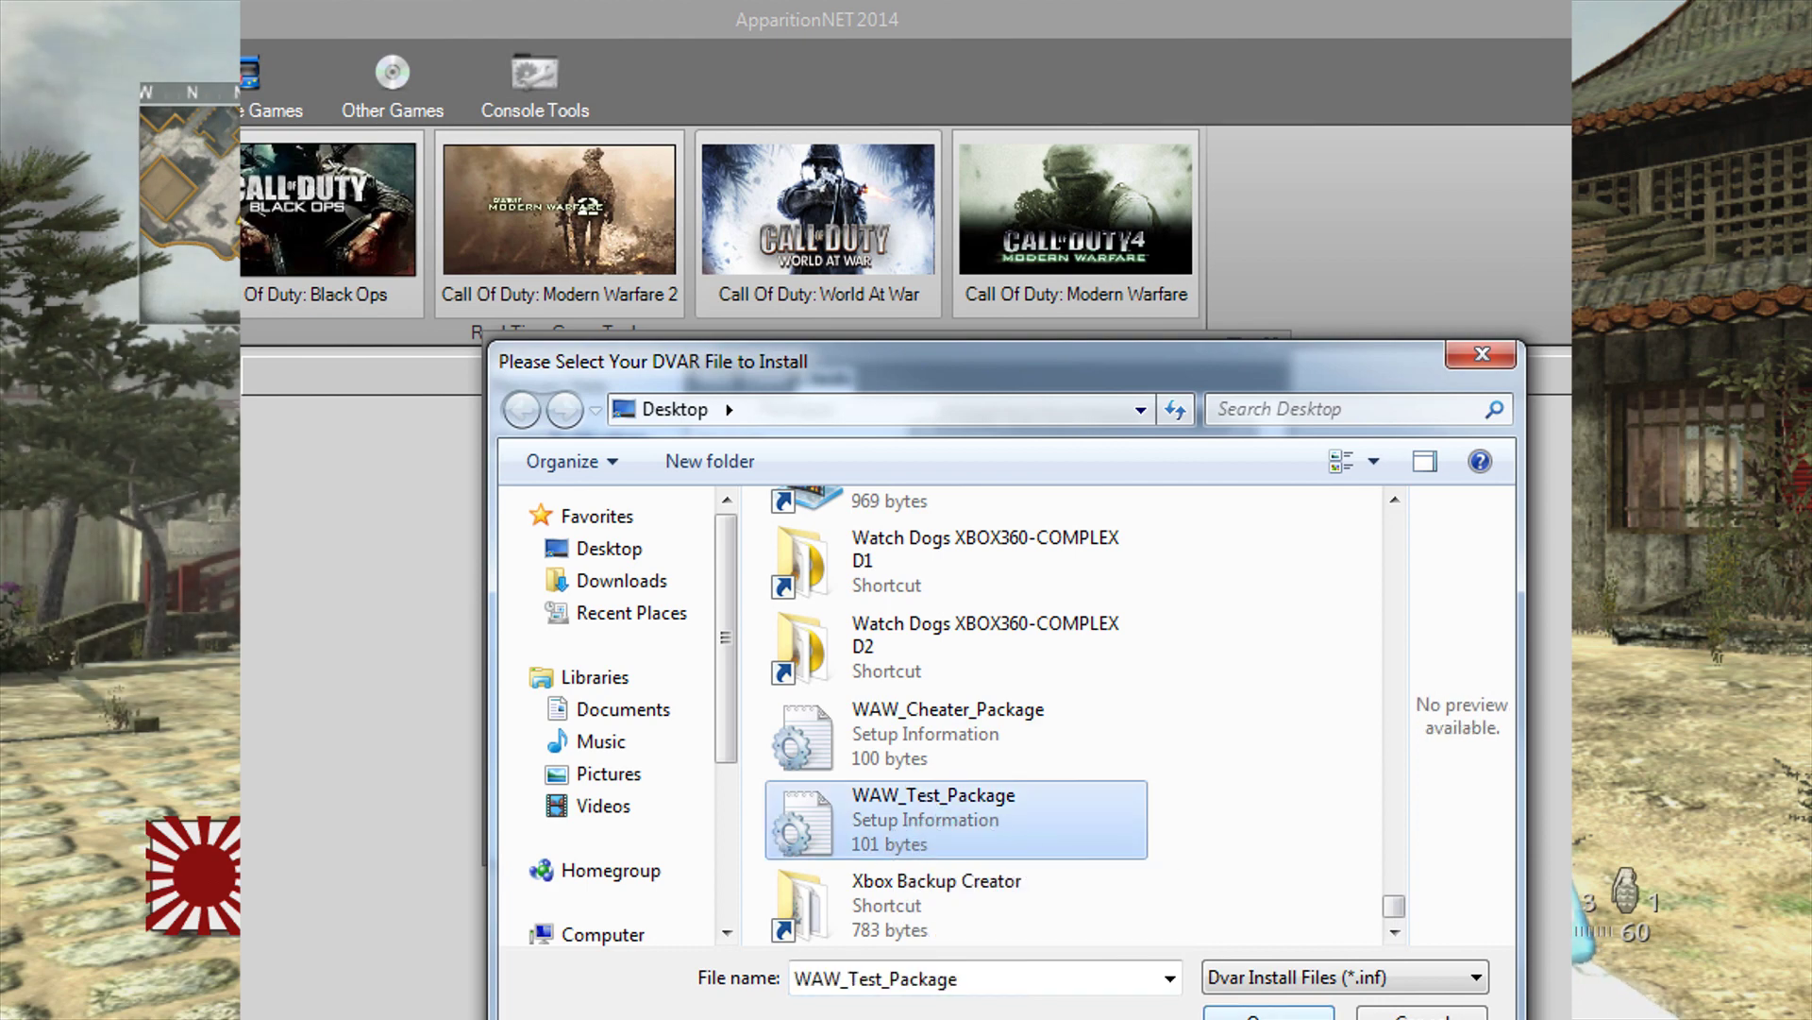
pyautogui.click(1269, 1011)
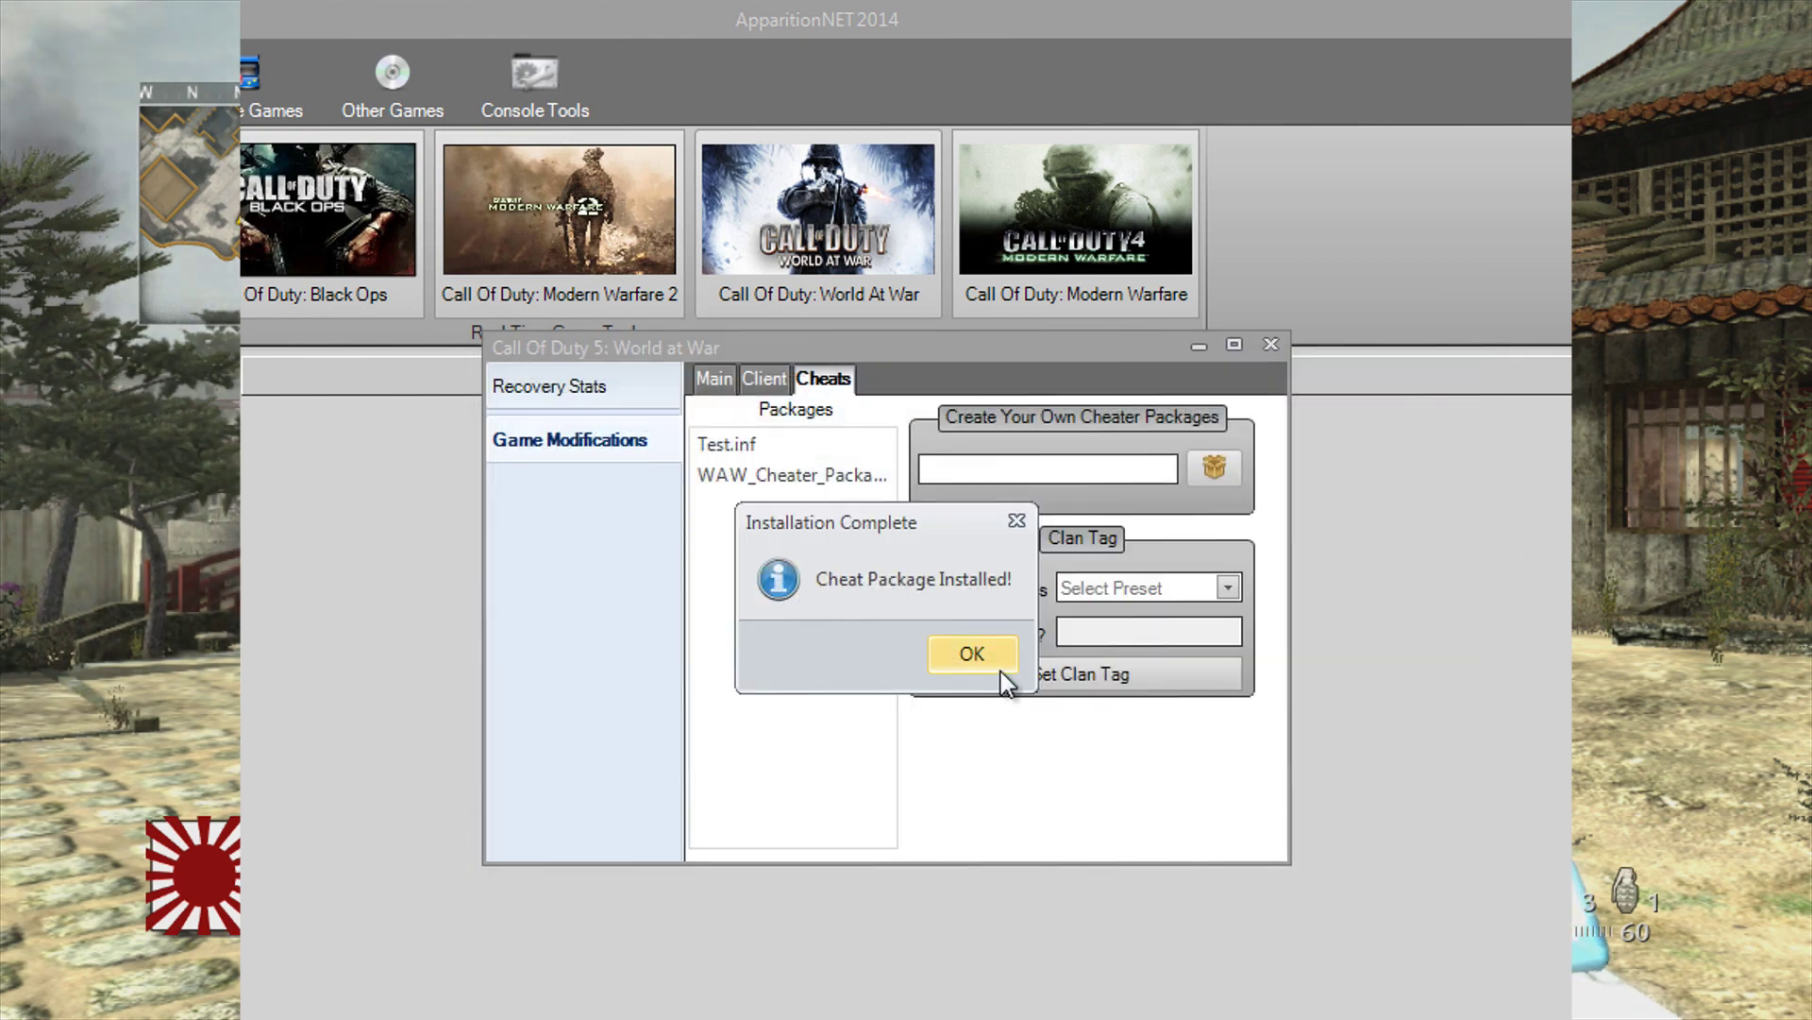
pyautogui.click(997, 666)
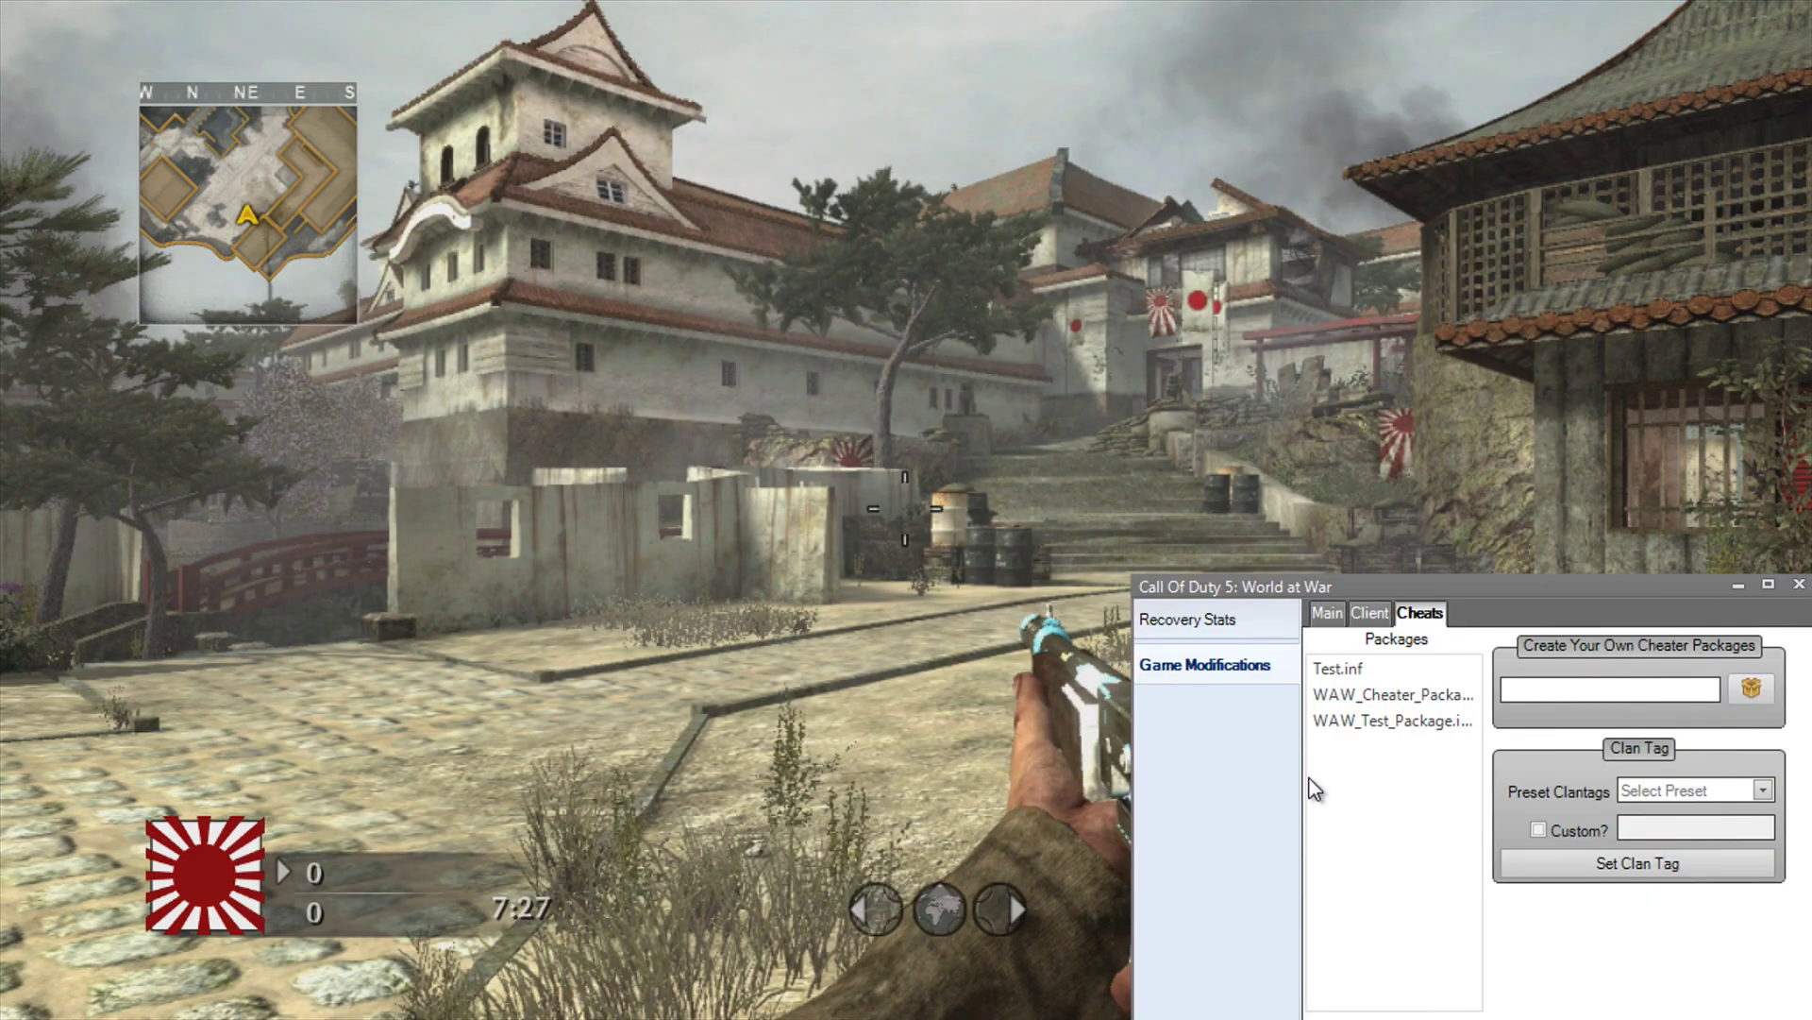
# Step: Apply WAW_Test_Package.inf from the Packages list to the Castle match, enabling its red laser dot
pyautogui.click(1380, 727)
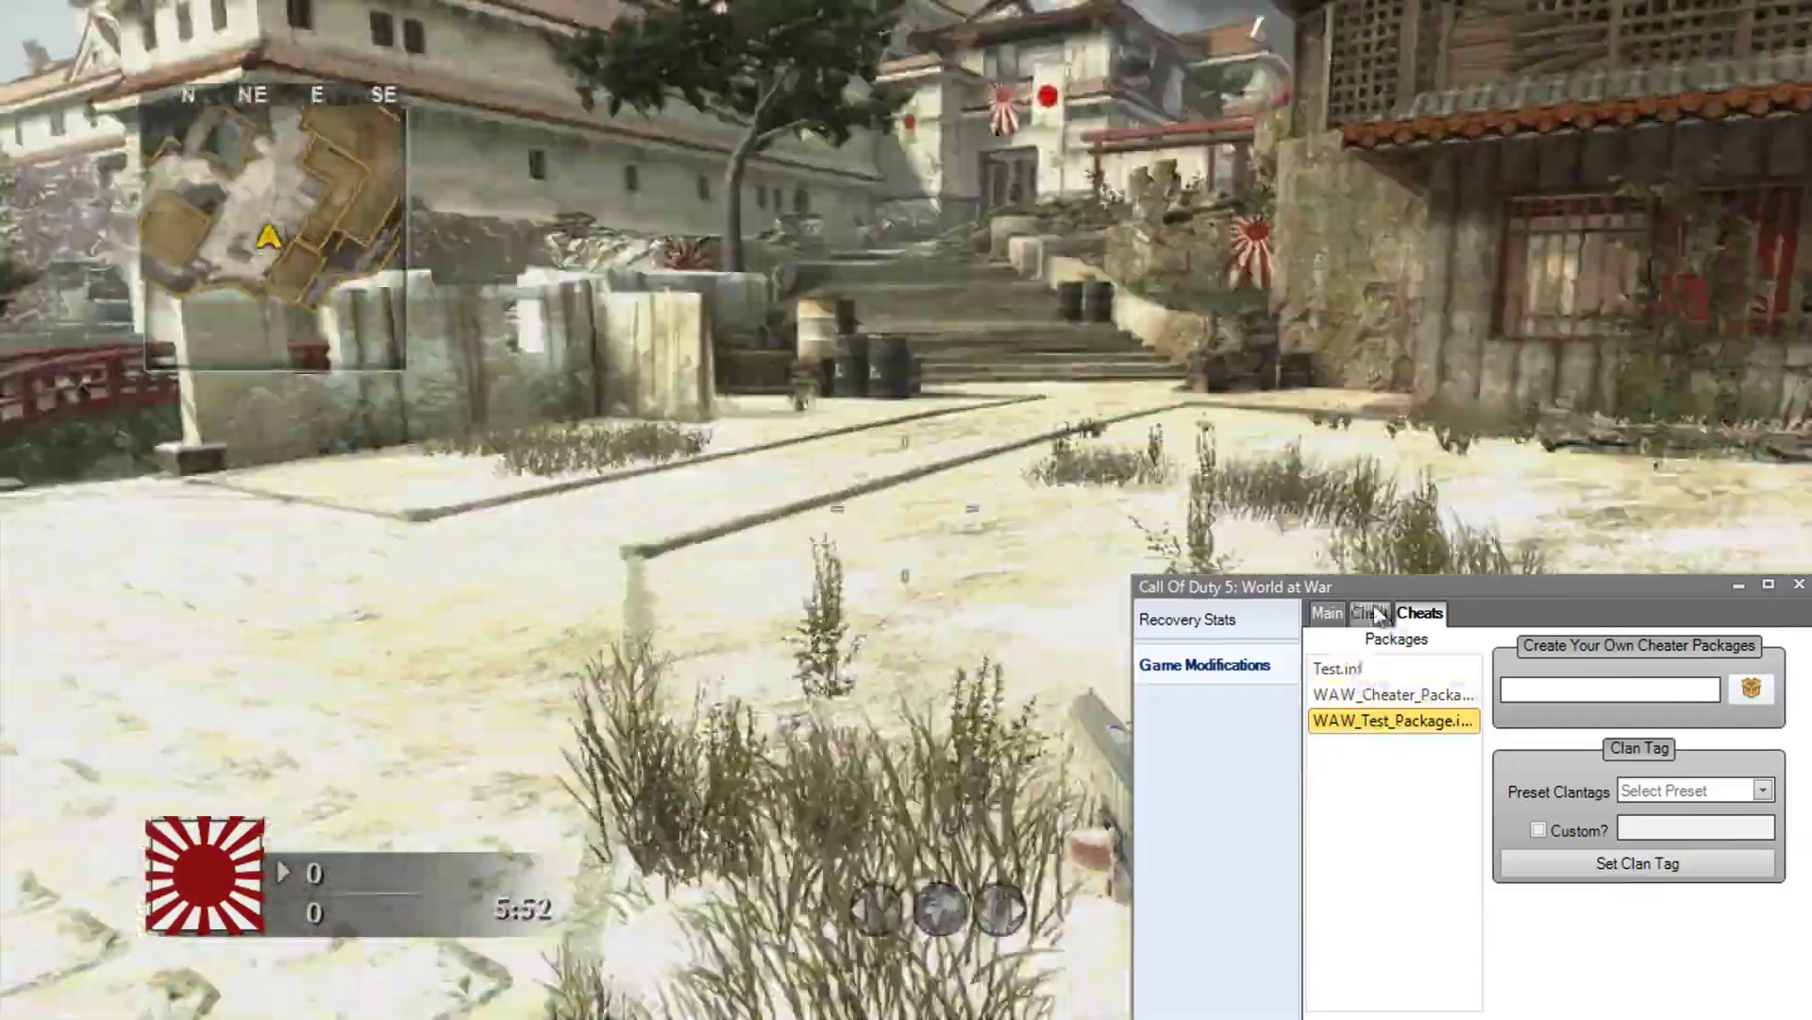
# Step: Cycle through the Client, Main and Cheats tabs, ending on the Client tab's server command settings
pyautogui.click(1370, 613)
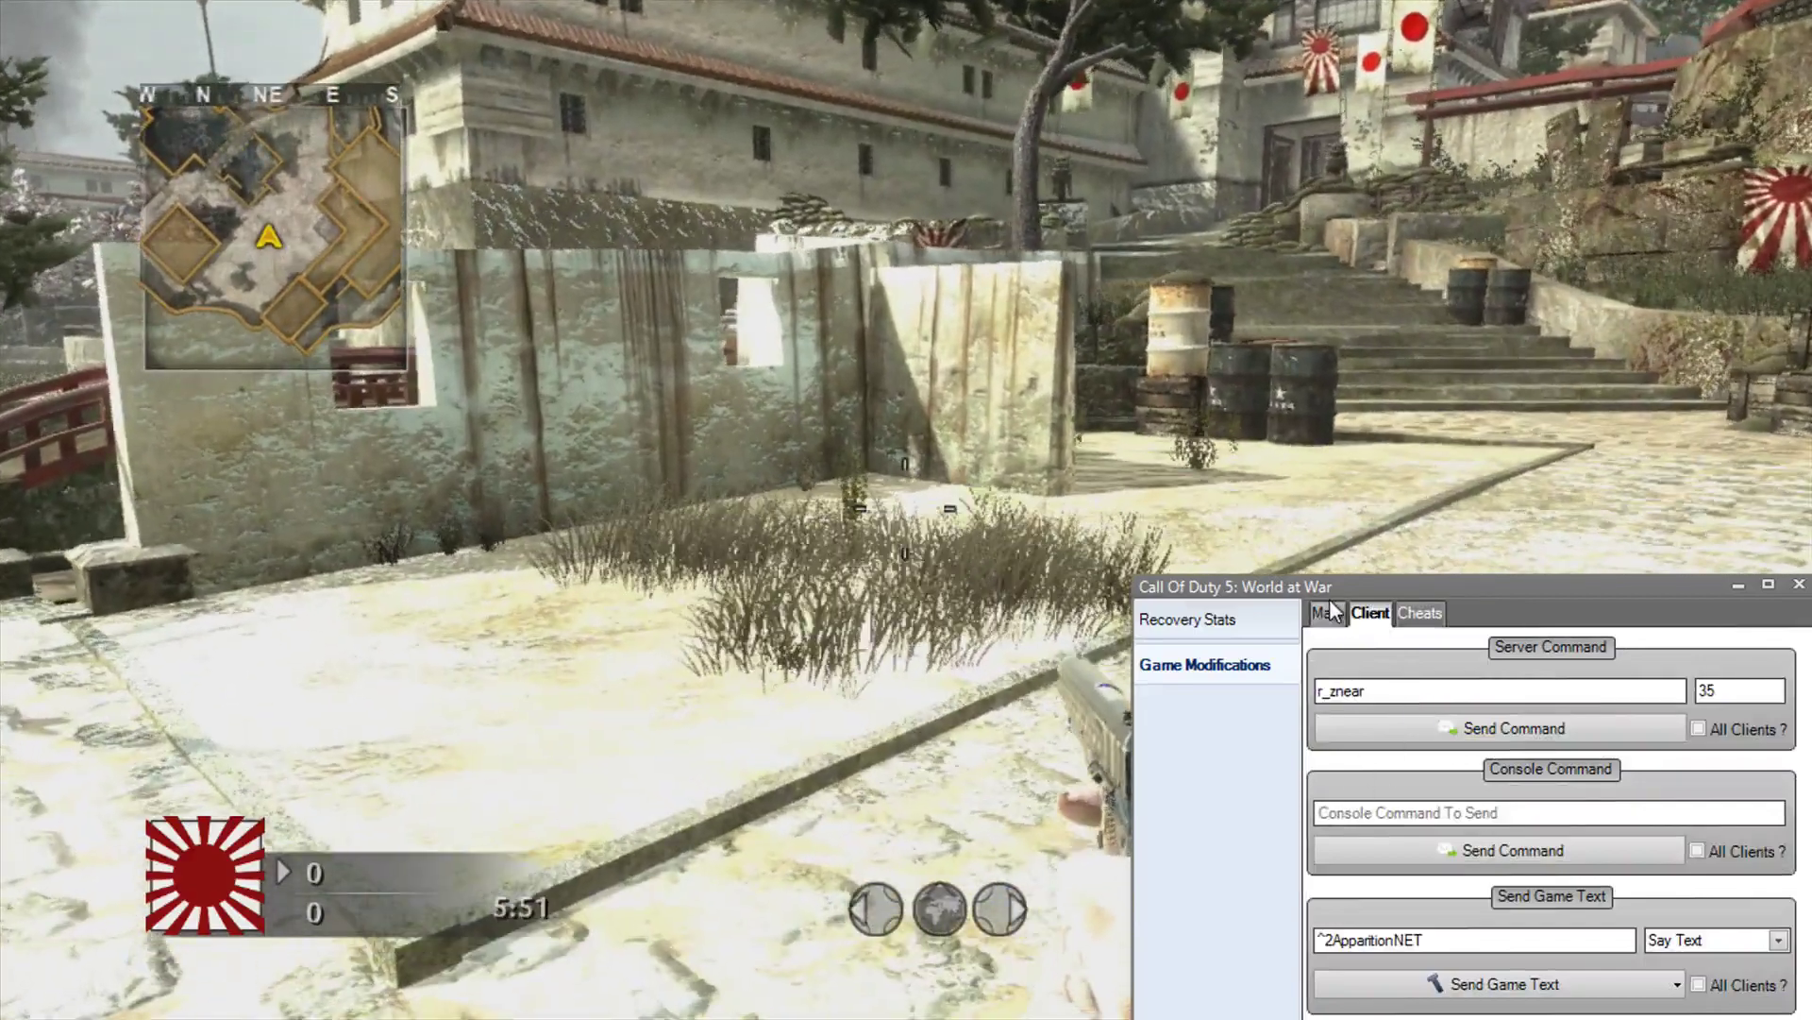
pyautogui.click(1329, 612)
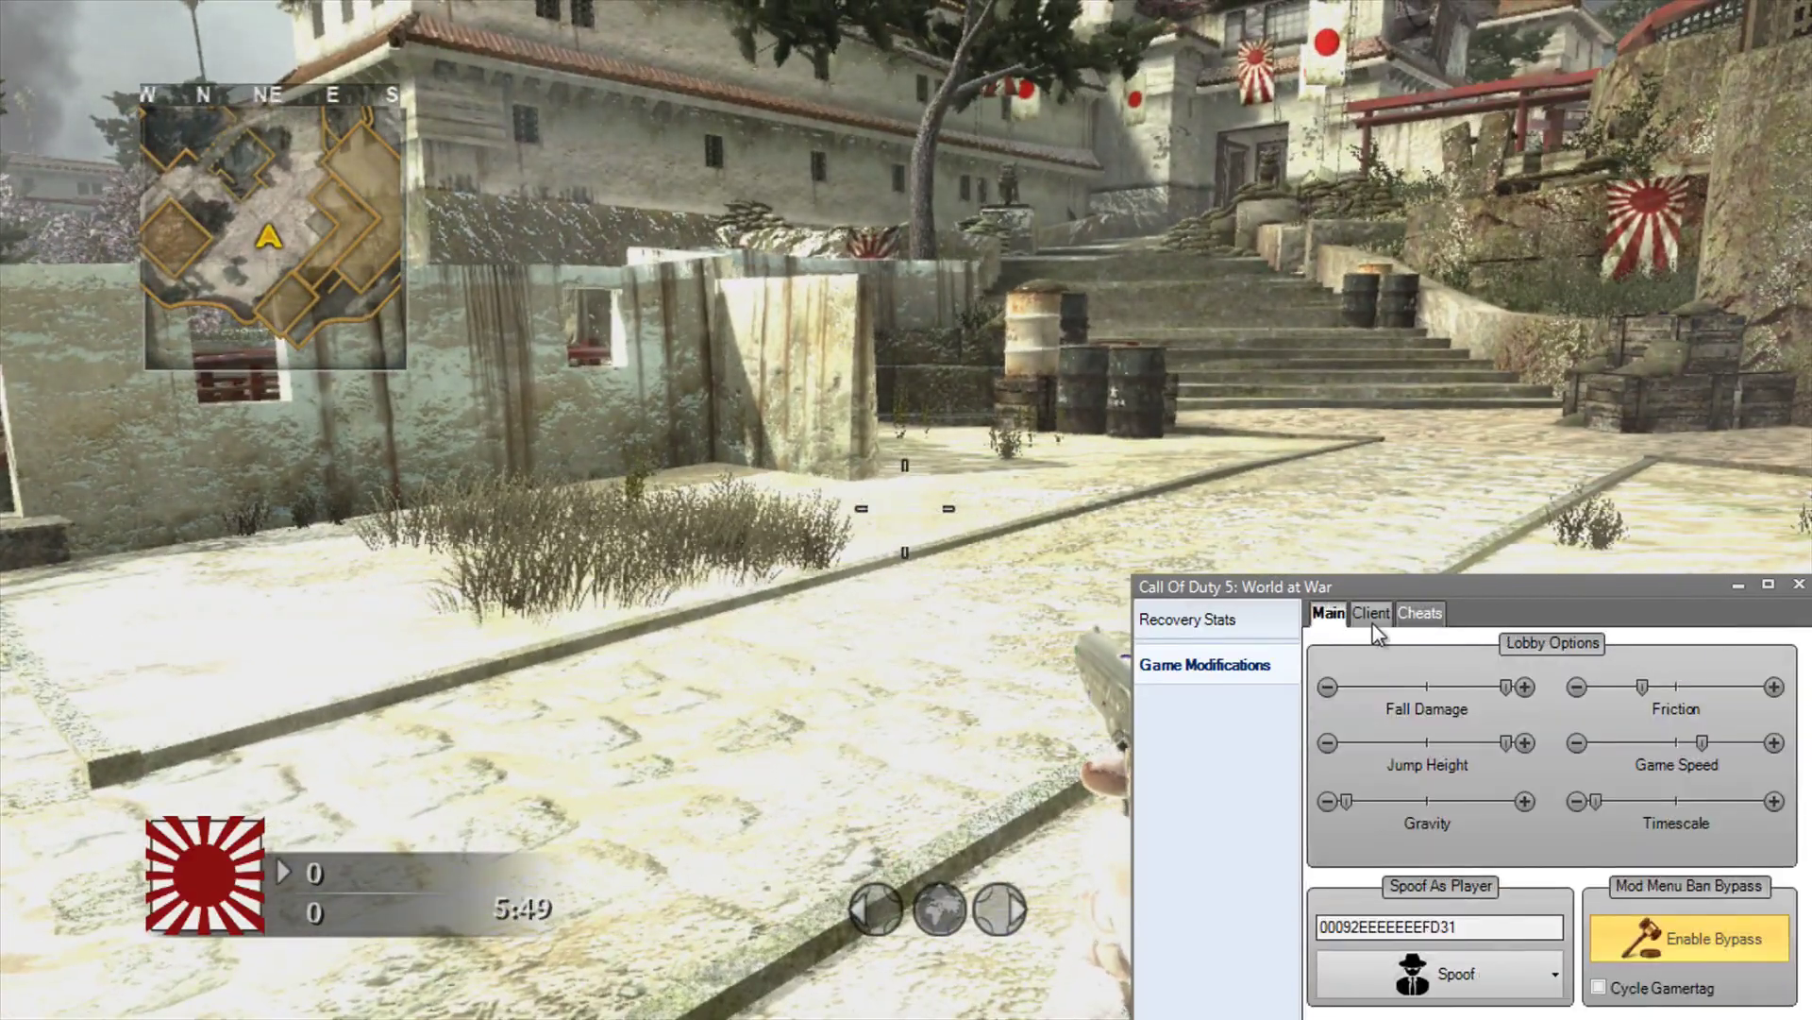
pyautogui.click(1371, 614)
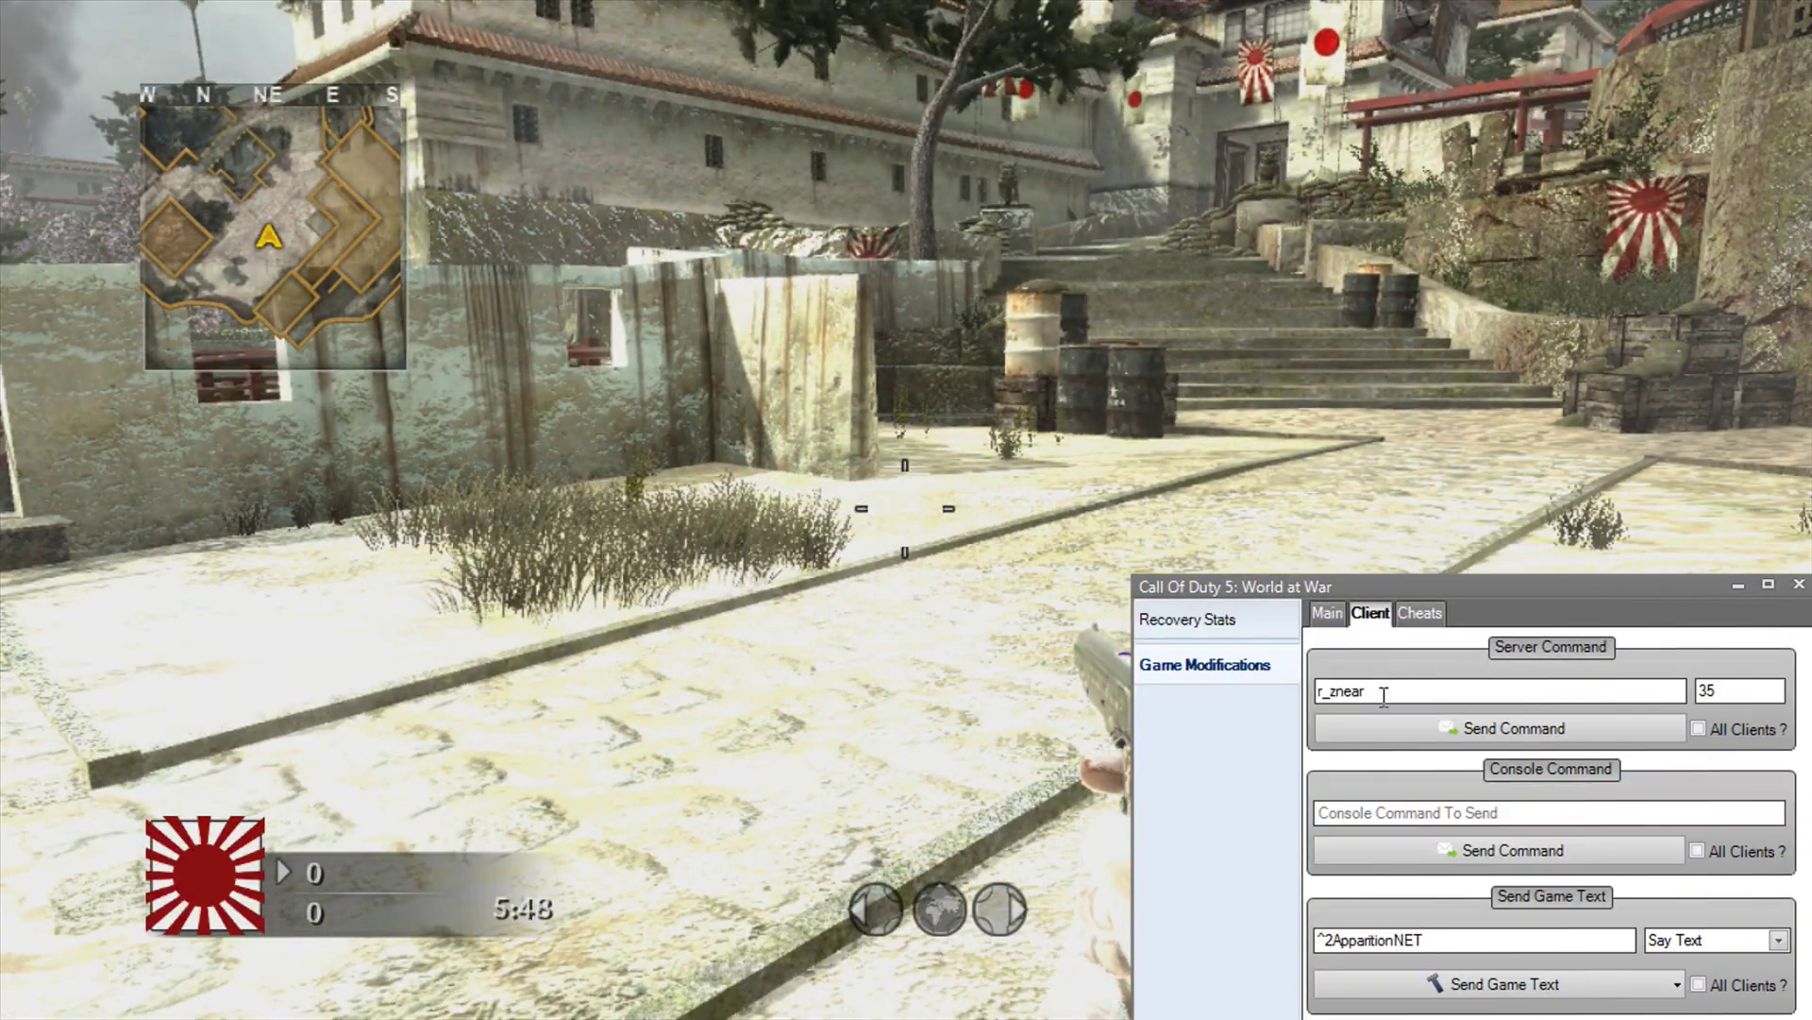
pyautogui.click(1420, 613)
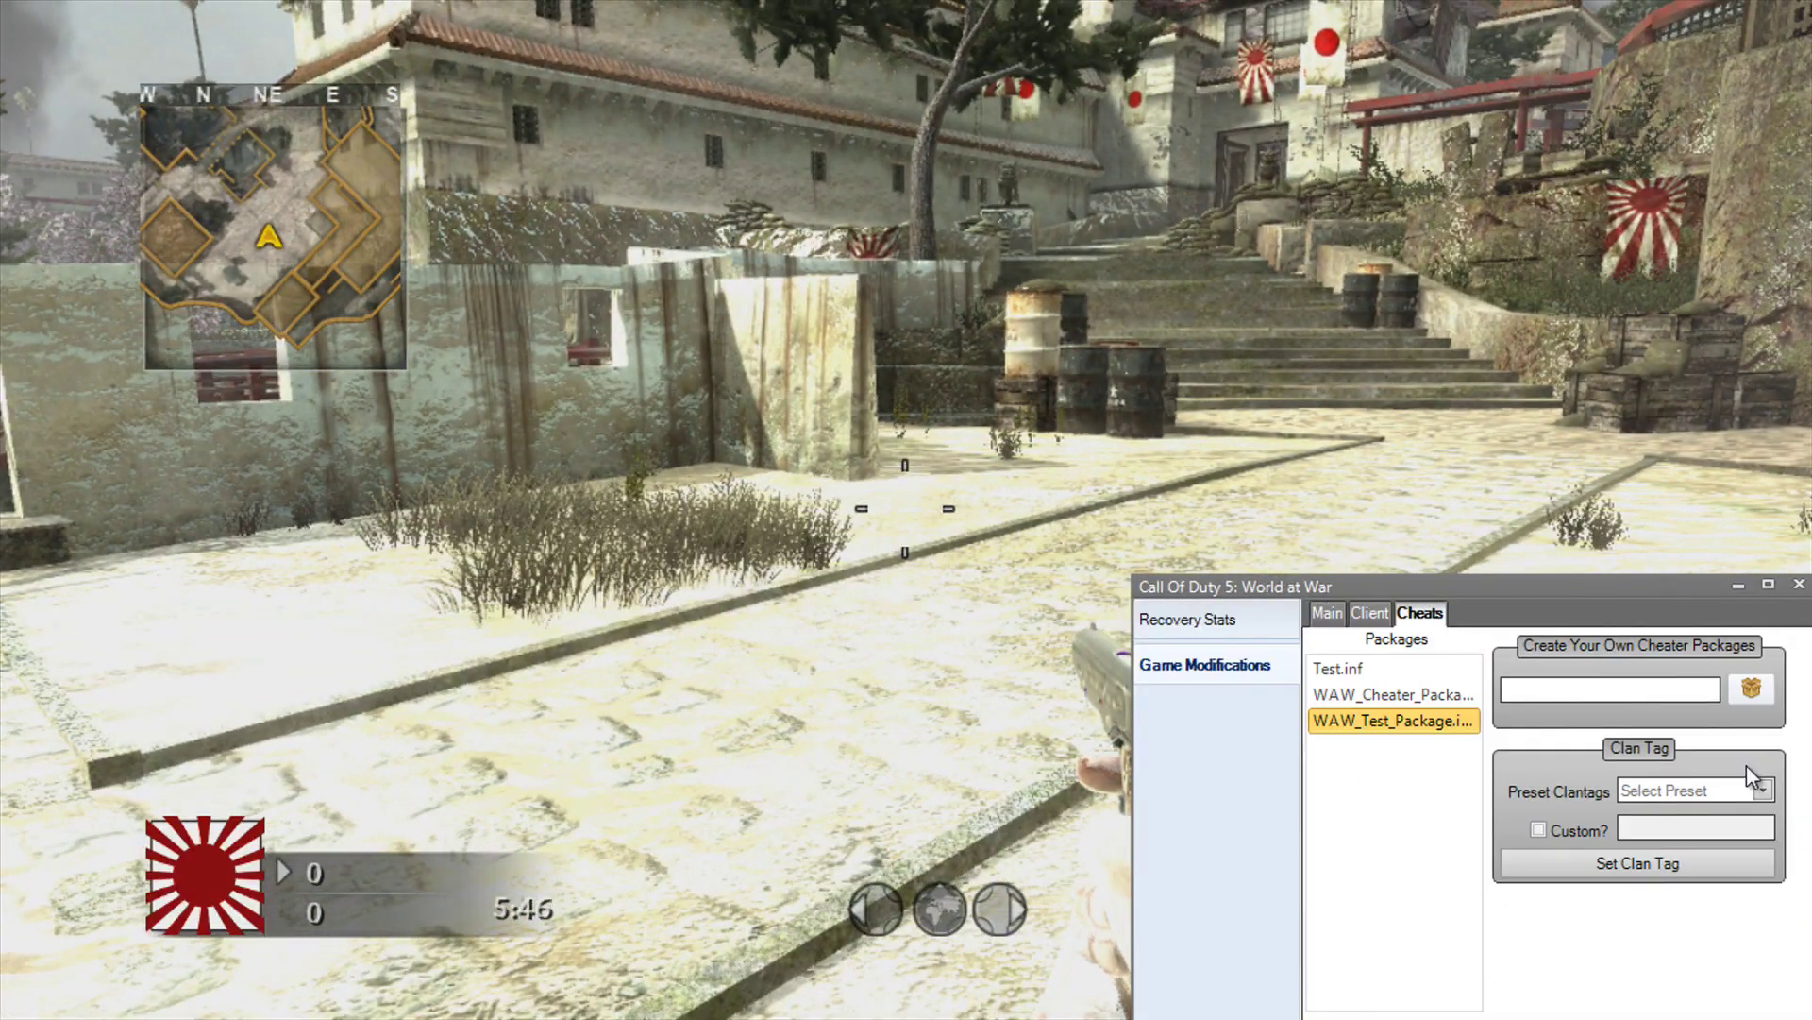
pyautogui.click(1370, 614)
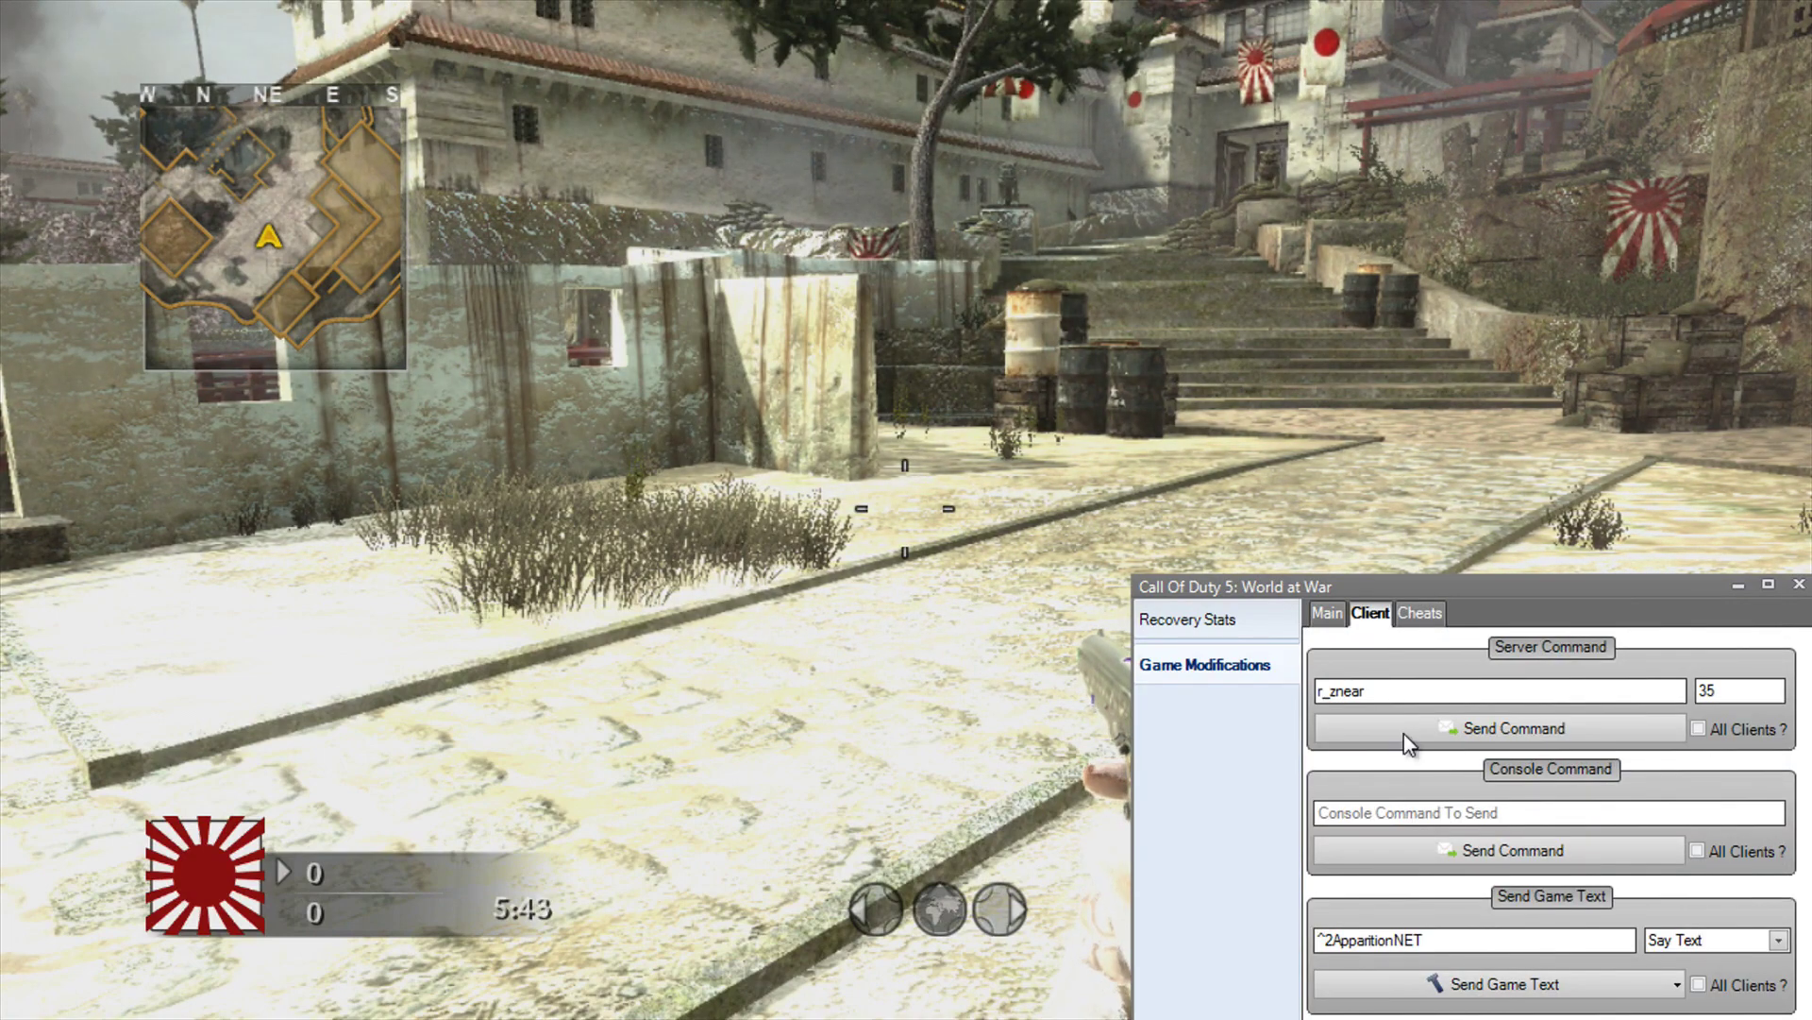
pyautogui.click(1419, 616)
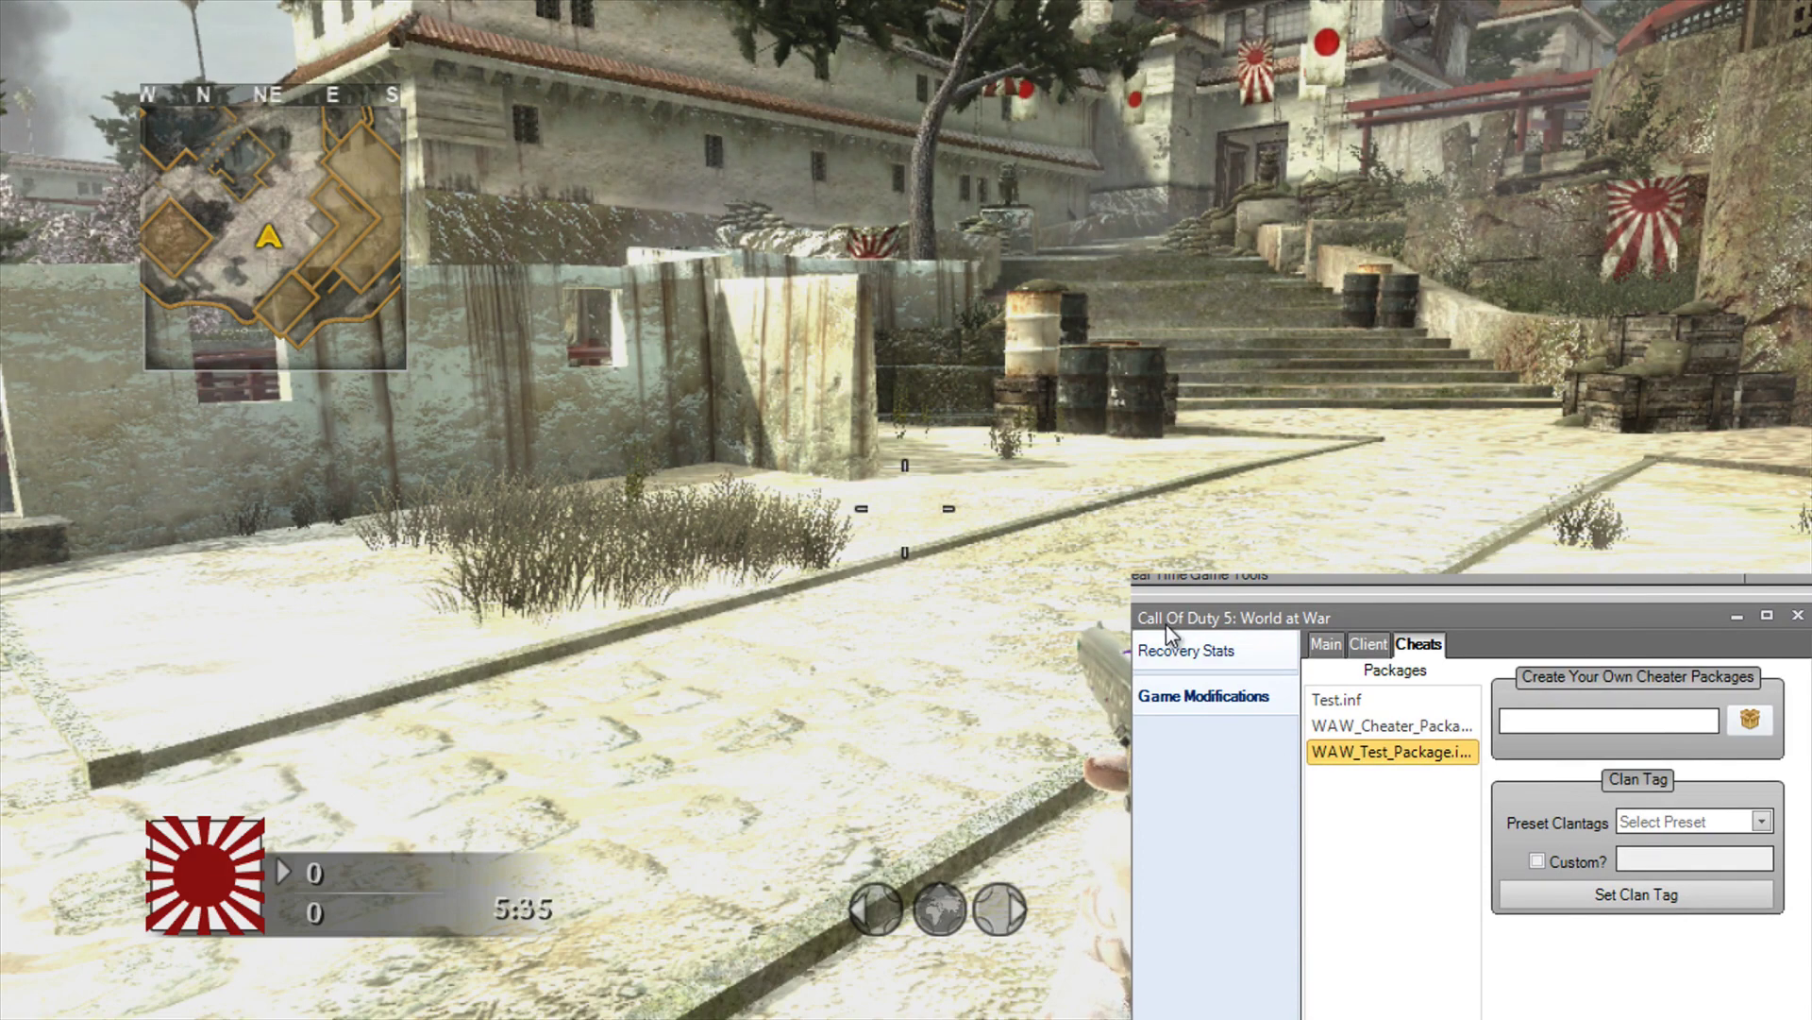
pyautogui.click(1327, 644)
pyautogui.click(1185, 651)
pyautogui.click(1203, 696)
pyautogui.click(1370, 644)
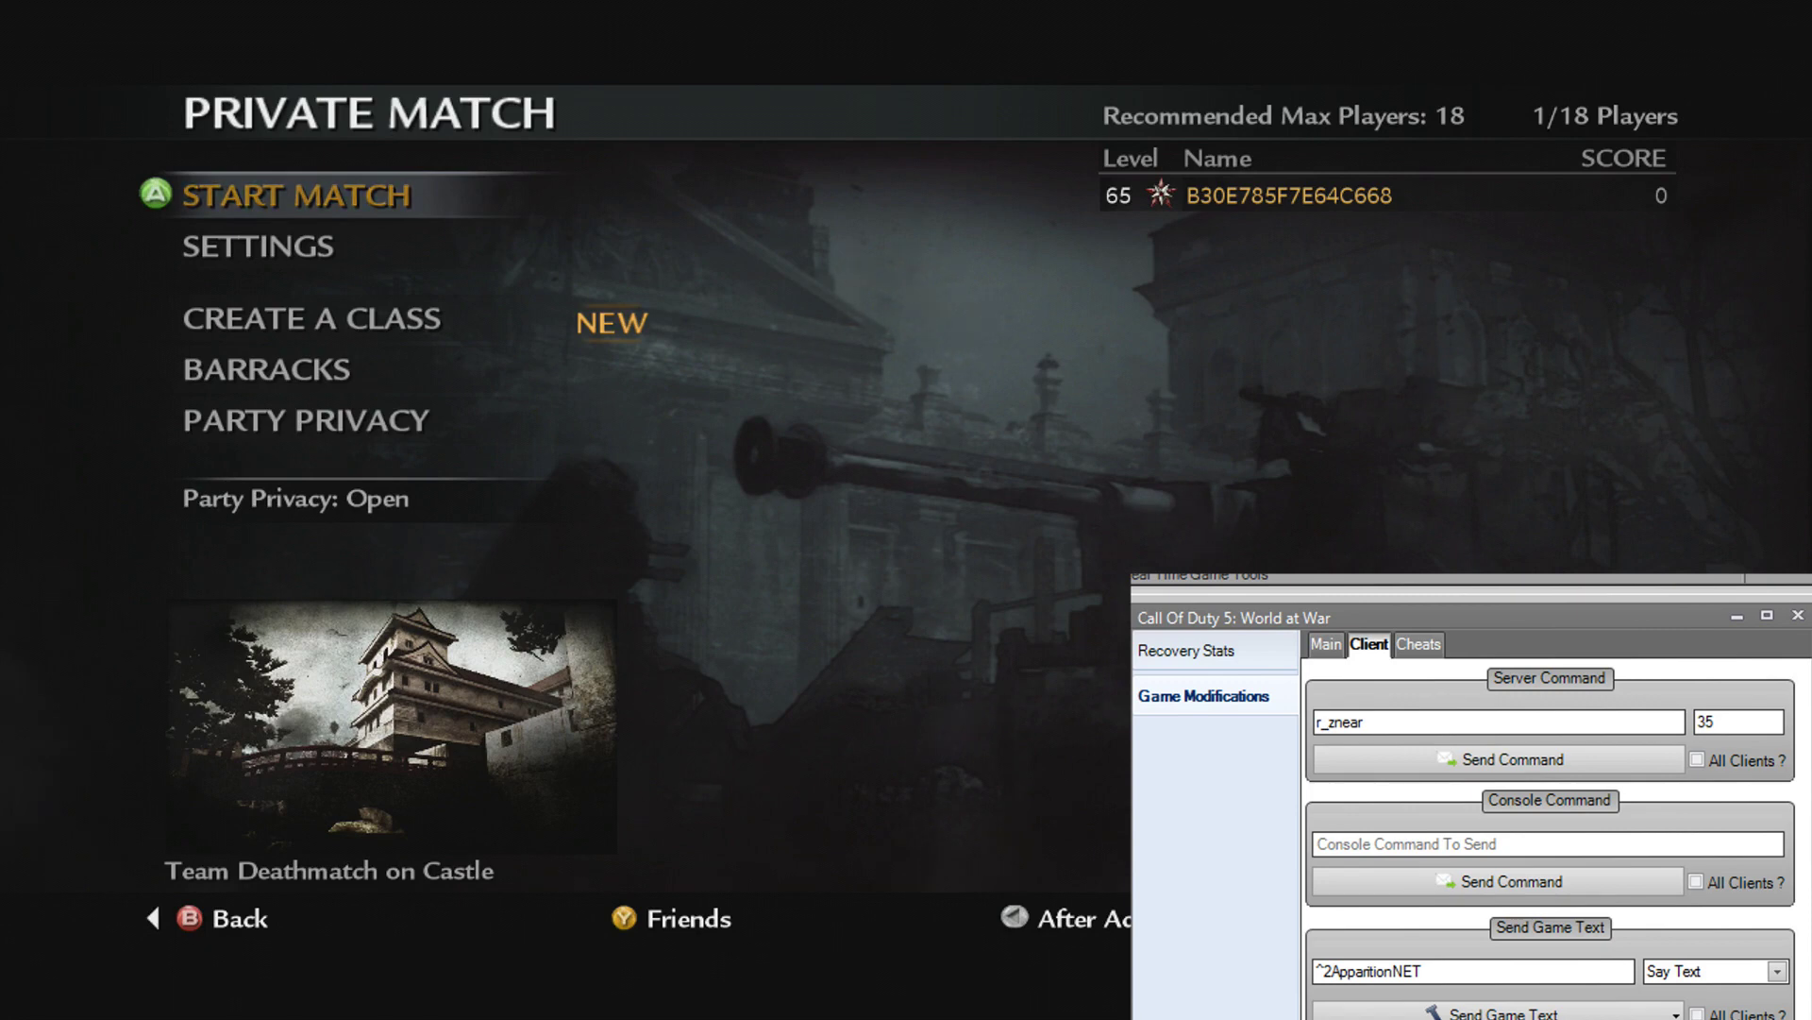
# Step: Return to the Main tab and tick Cycle Gamertag under Mod Menu Ban Bypass
pyautogui.click(1419, 644)
pyautogui.click(1369, 644)
pyautogui.click(1331, 650)
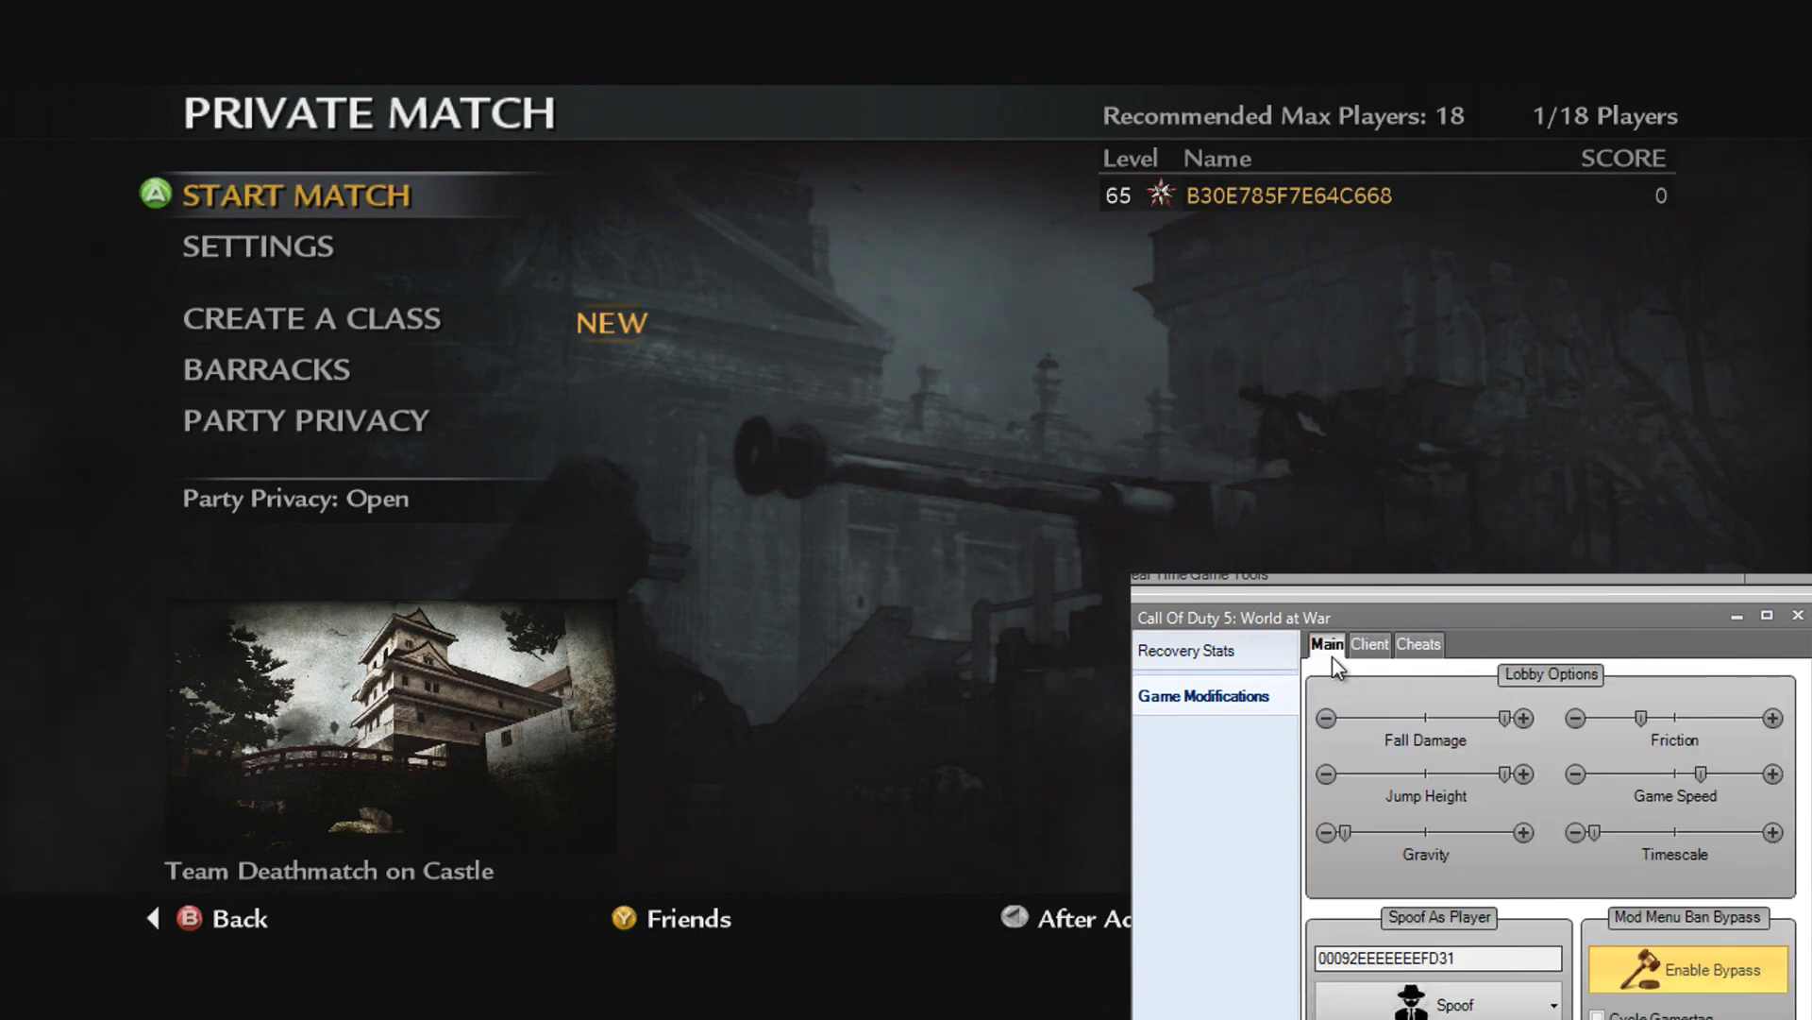
pyautogui.click(1642, 1015)
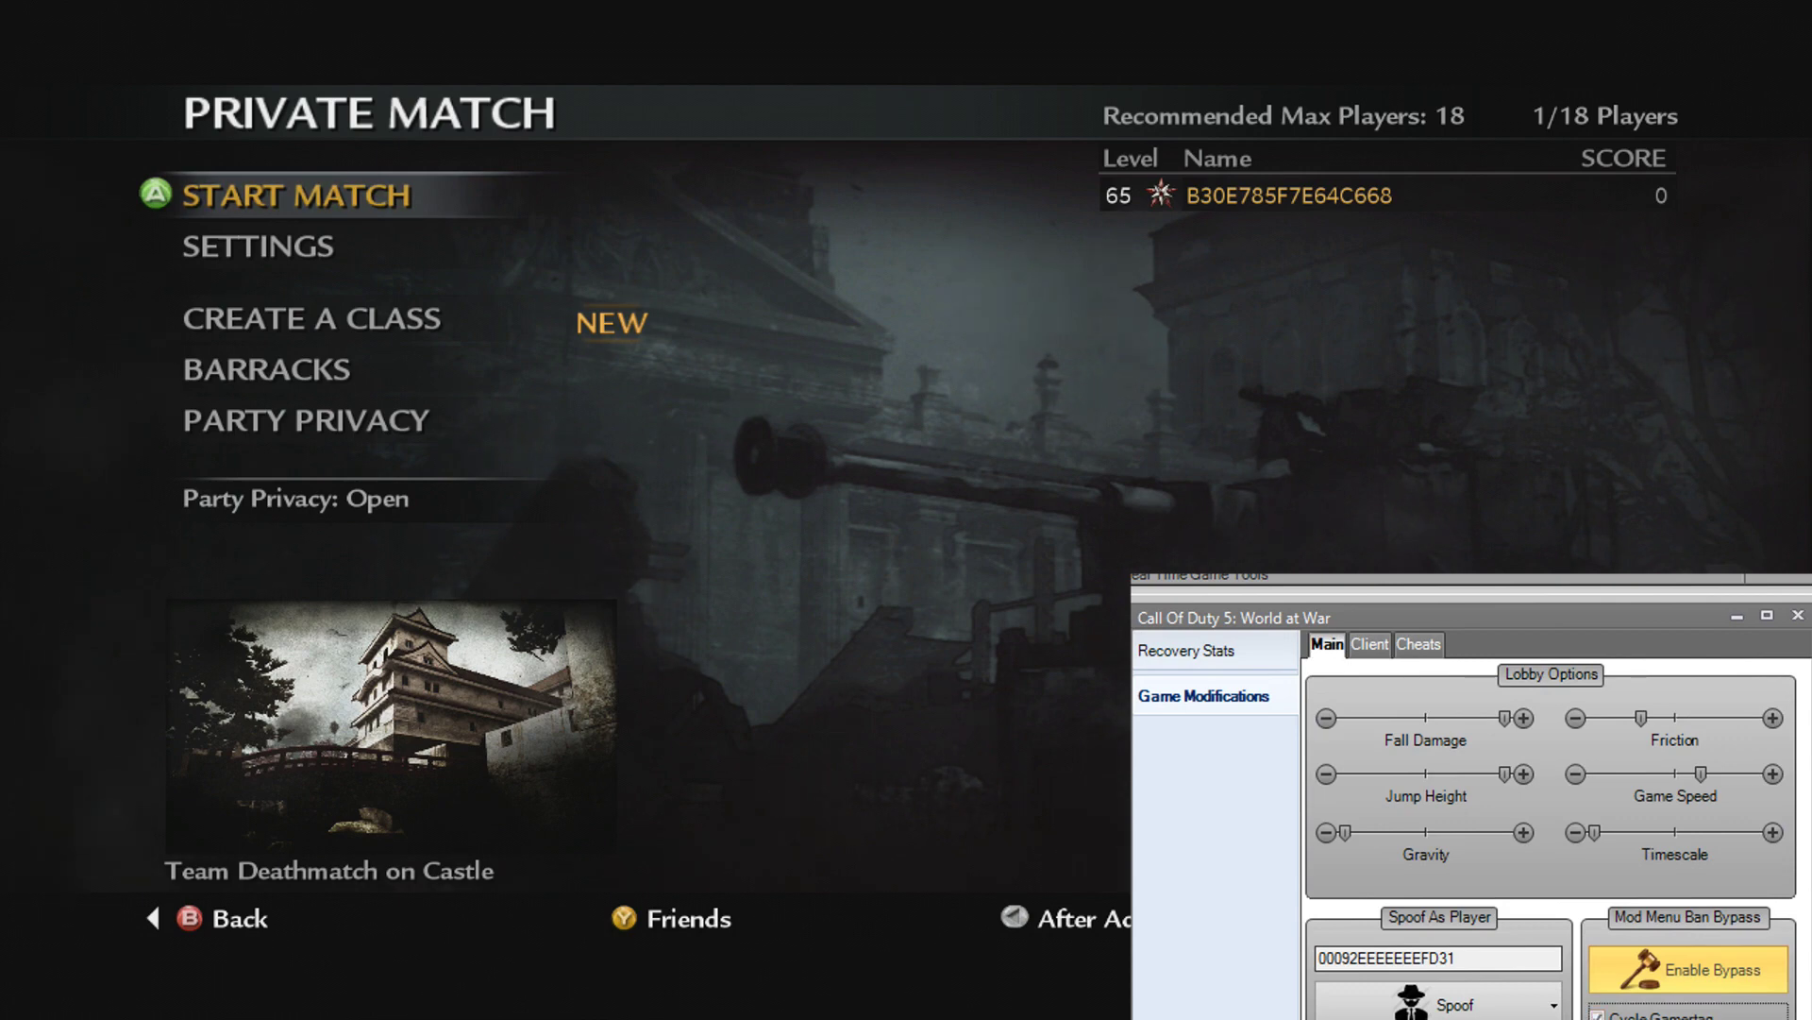